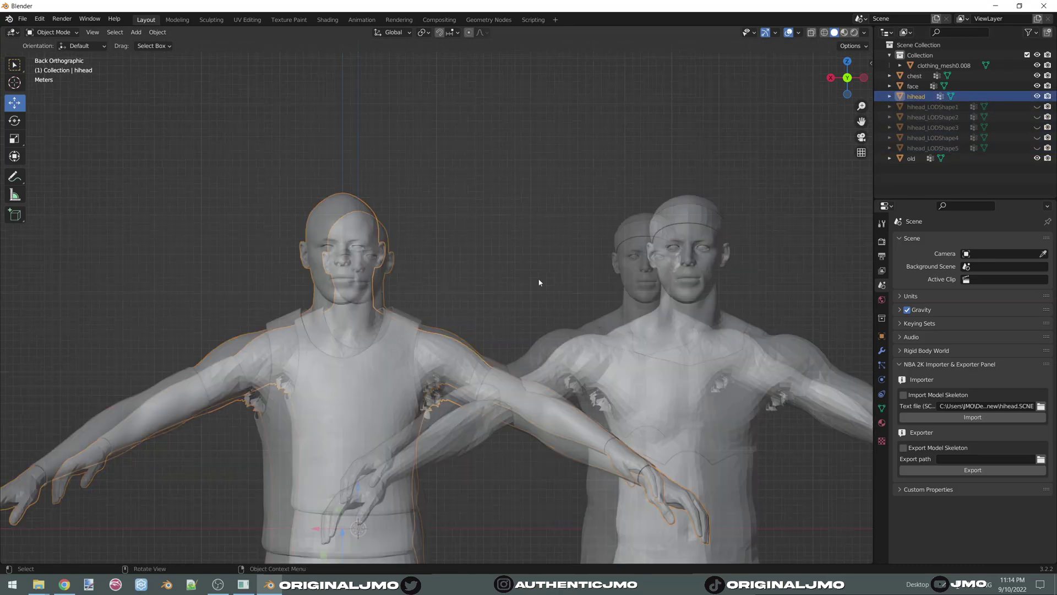
scroll(539, 283, up, 2)
key(alt+z)
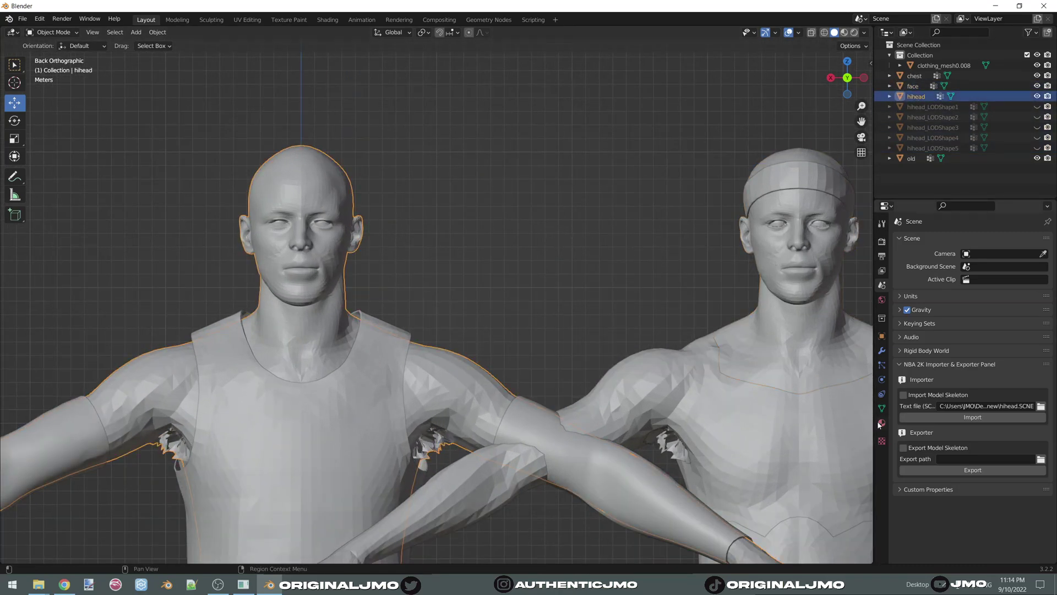
Switch the models back to solid display, select hihead and show its Object Data properties.
click(53, 32)
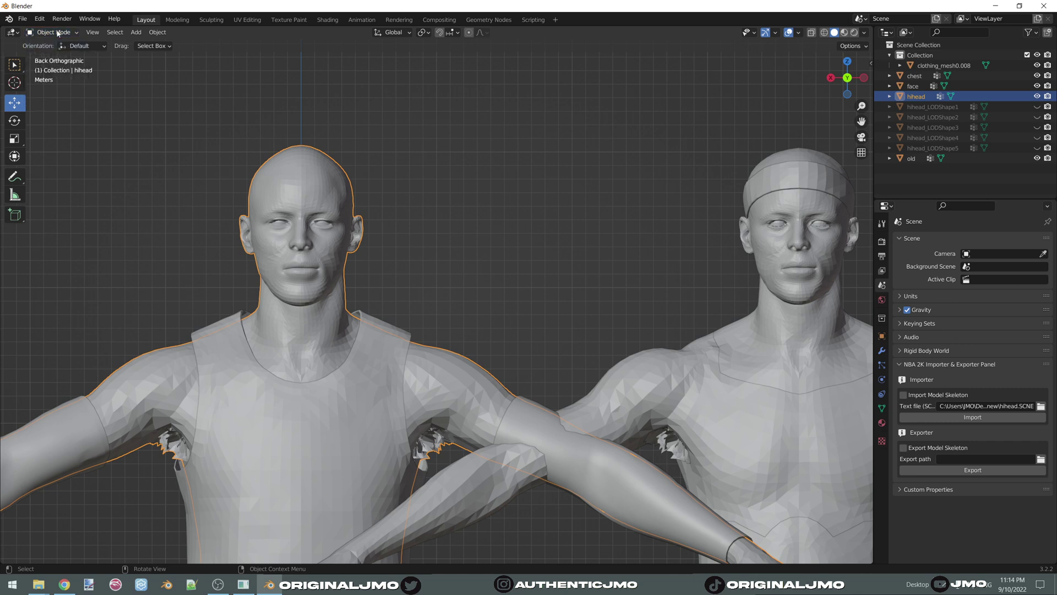
click(881, 408)
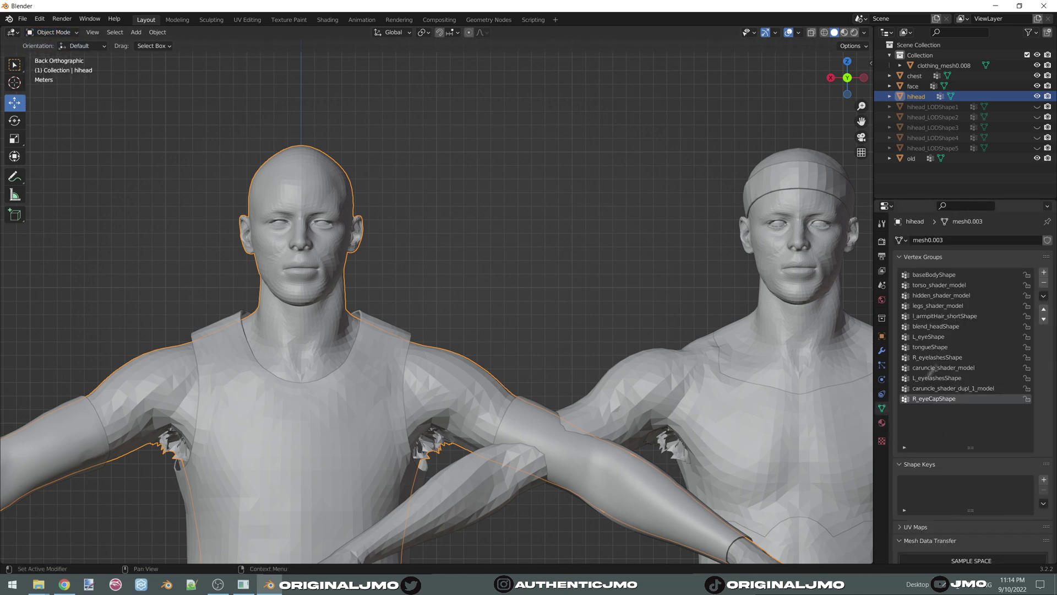
scroll(960, 354, down, 10)
Transfer the face mesh's shape onto hihead via Active UV, limited to blend_headShape.
click(987, 330)
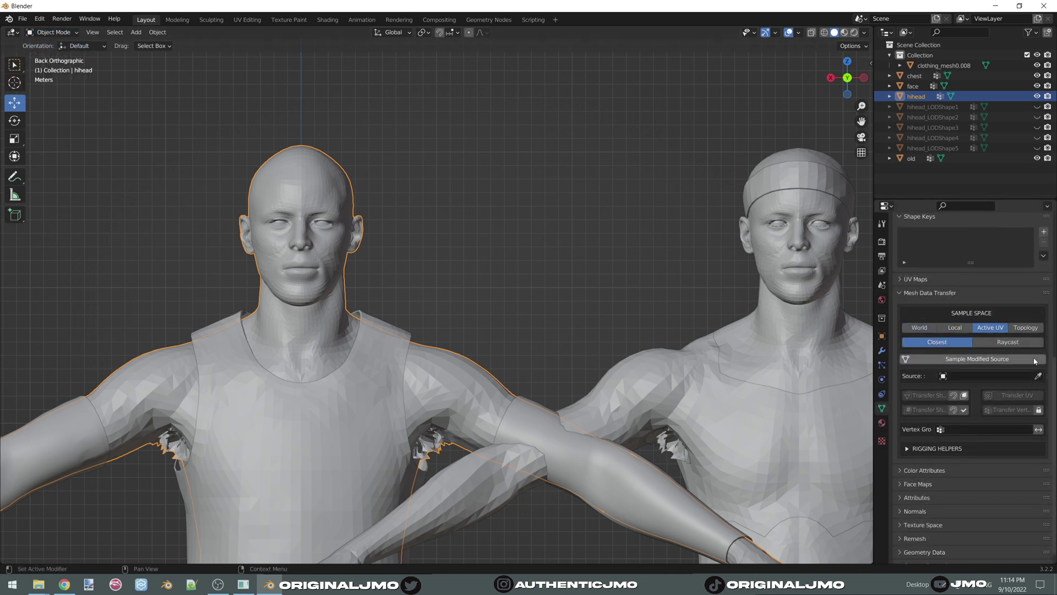
click(1038, 375)
click(797, 158)
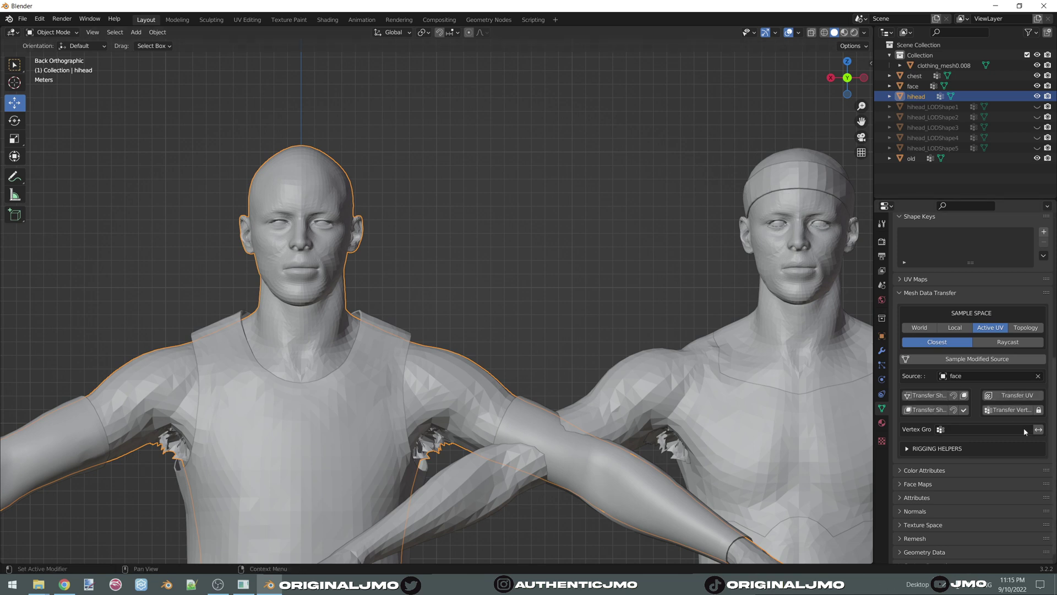
click(988, 429)
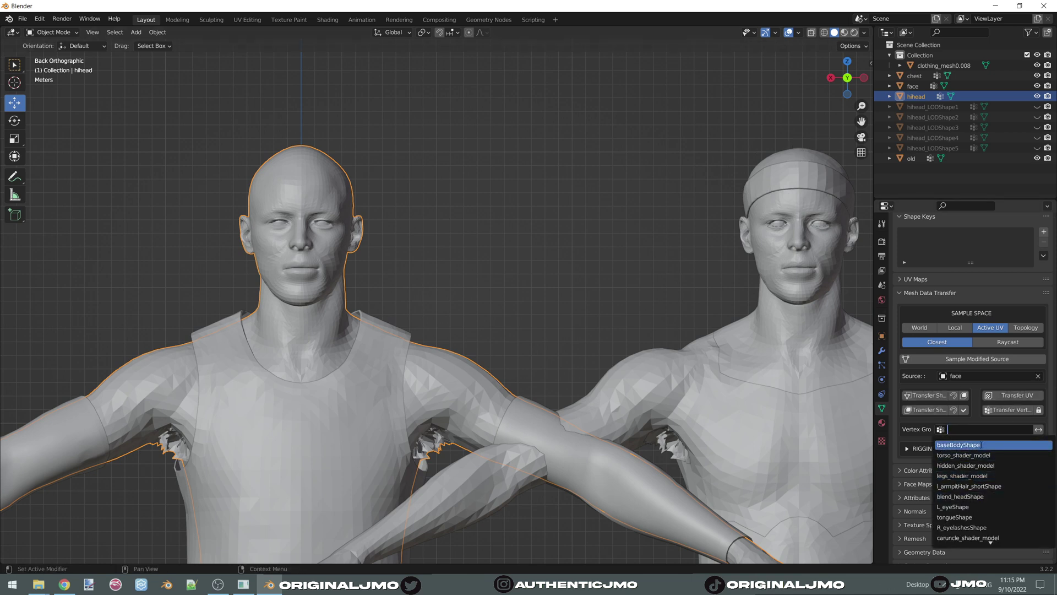
click(968, 496)
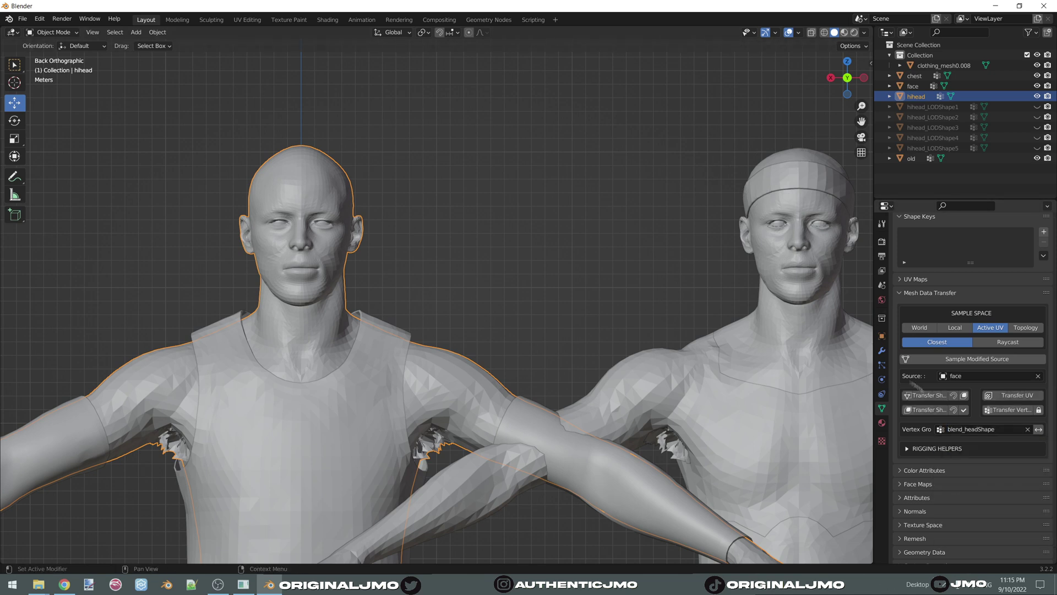
click(928, 396)
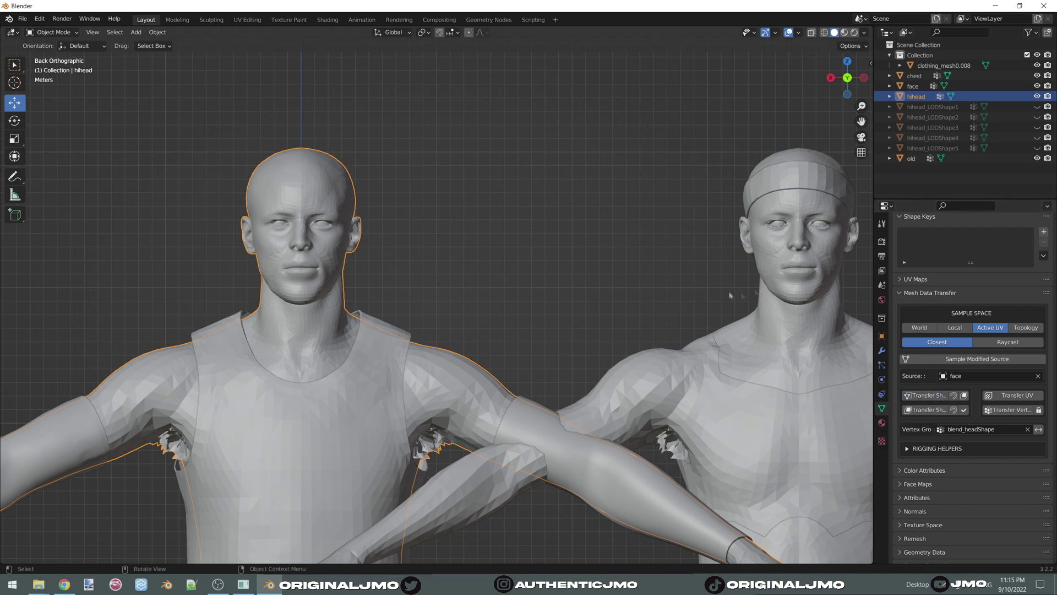
key(KP_Decimal)
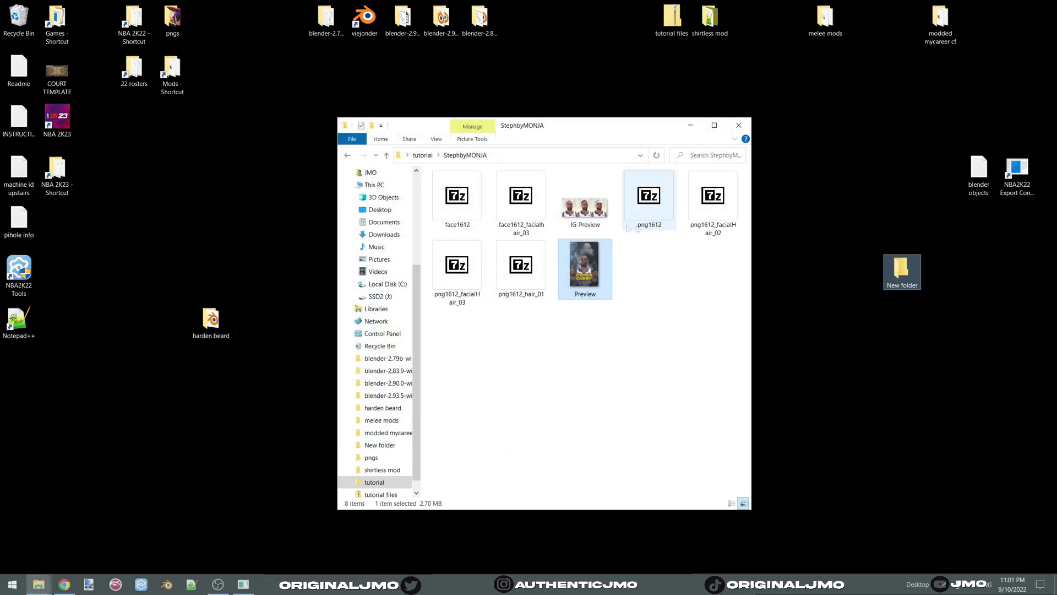
View and zoom the IG-Preview face comparison, then view the Preview.png Stephen Curry poster in Photos.
click(564, 218)
double_click(564, 219)
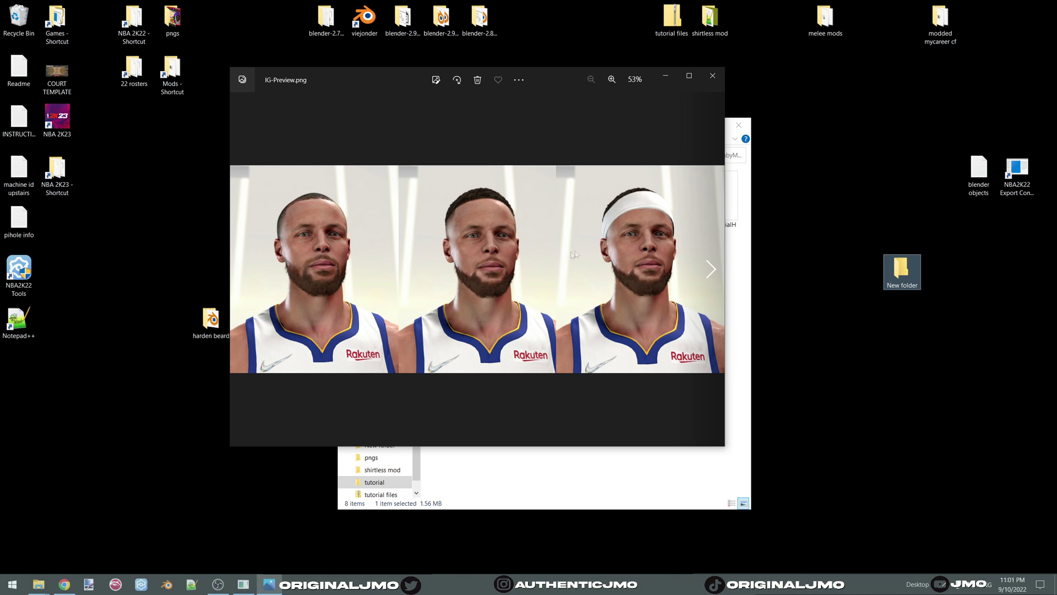
ctrl+scroll(392, 234, up, 3)
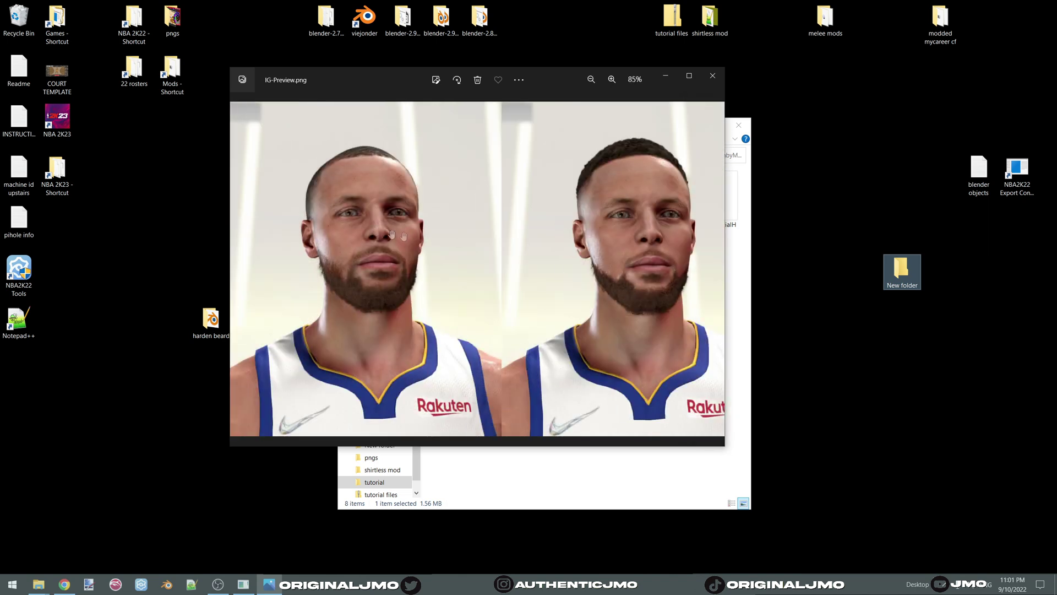
ctrl+scroll(488, 264, down, 3)
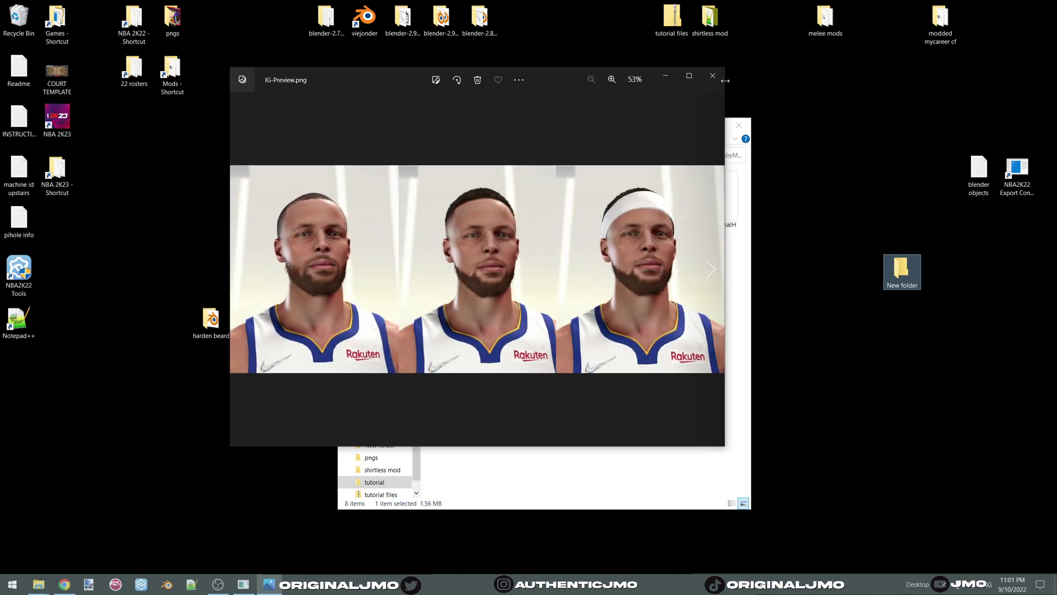
click(713, 75)
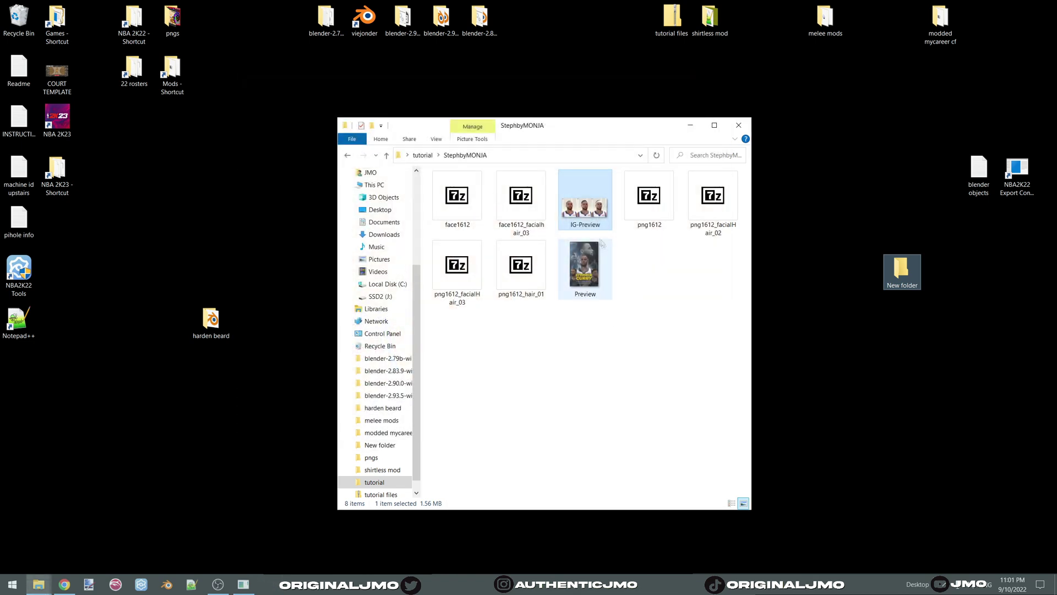
double_click(585, 266)
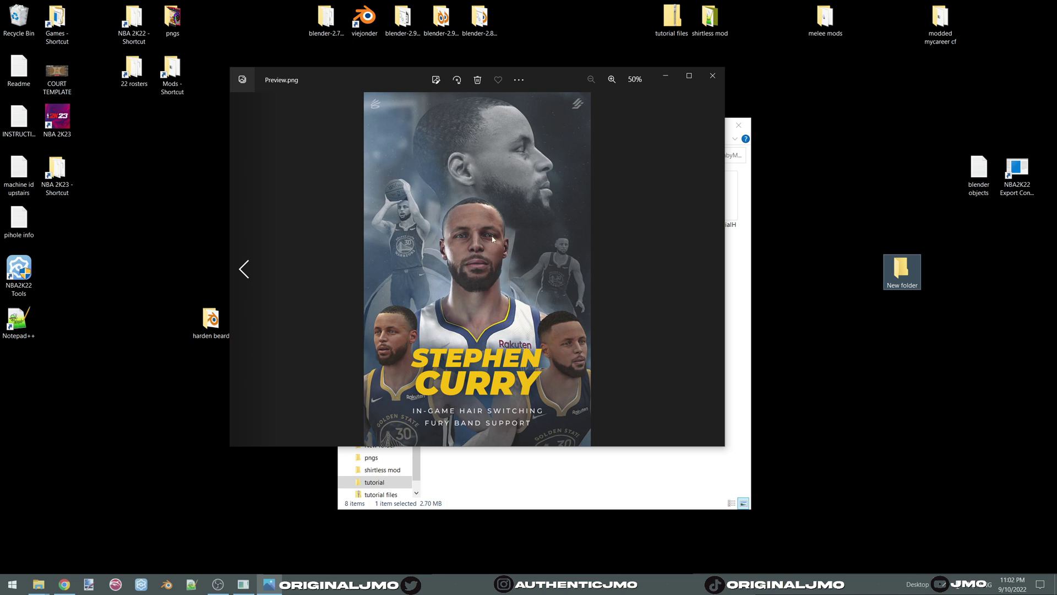
click(713, 76)
Create a new desktop folder named Curry.
right_click(828, 236)
mouse_move(875, 338)
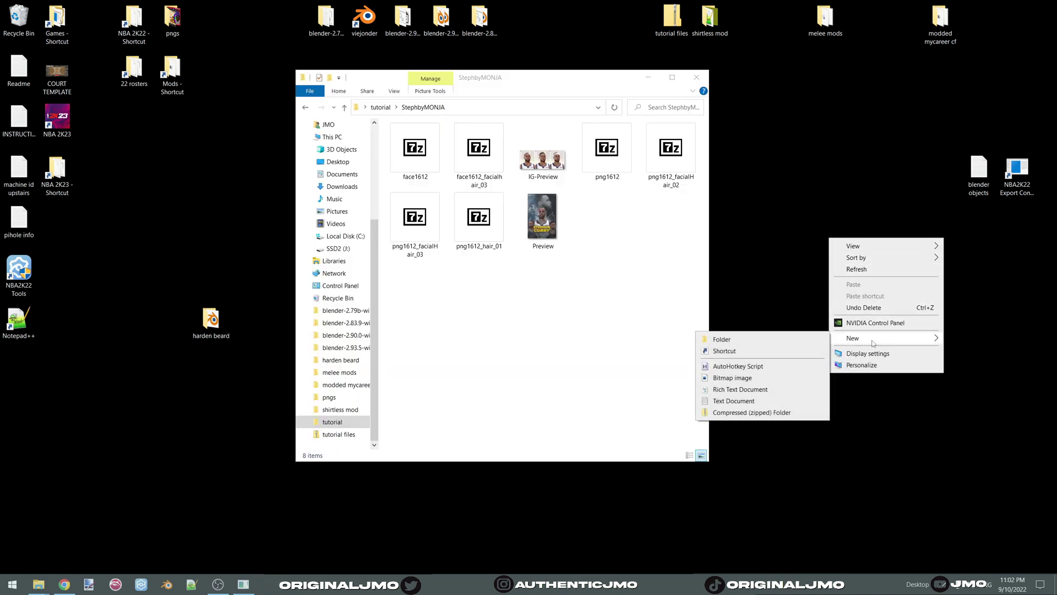
click(800, 339)
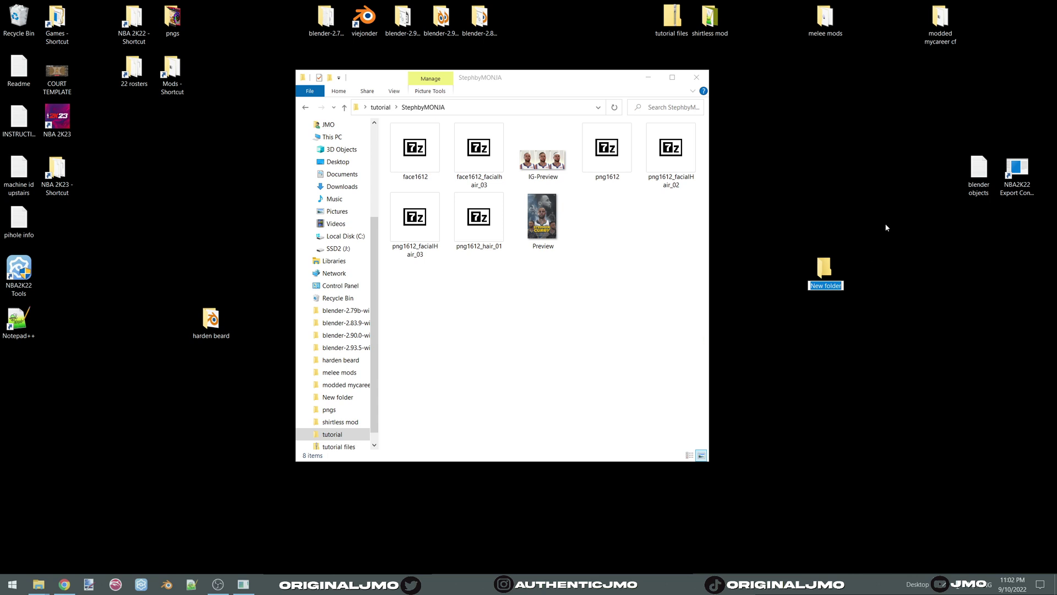
text(c)
key(Return)
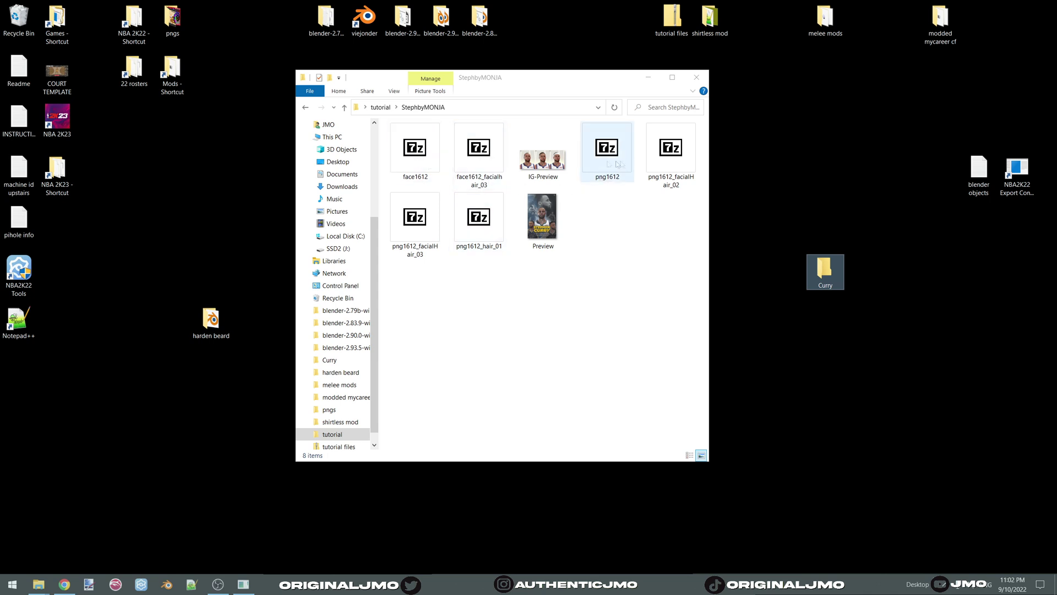
Move the face1612 and png1612 archives into the Curry folder.
click(431, 147)
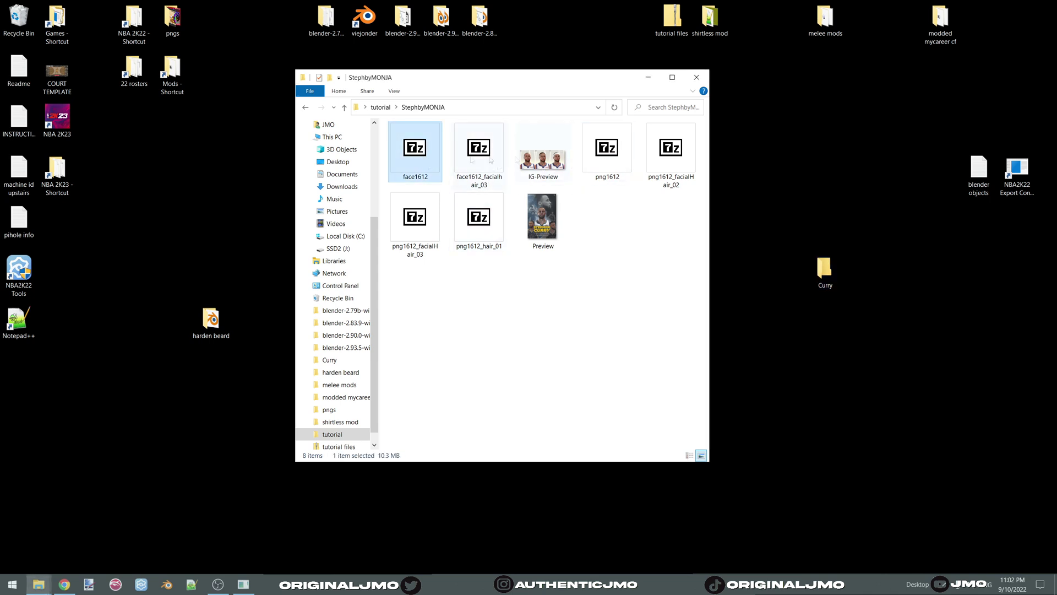
drag(430, 160, 825, 270)
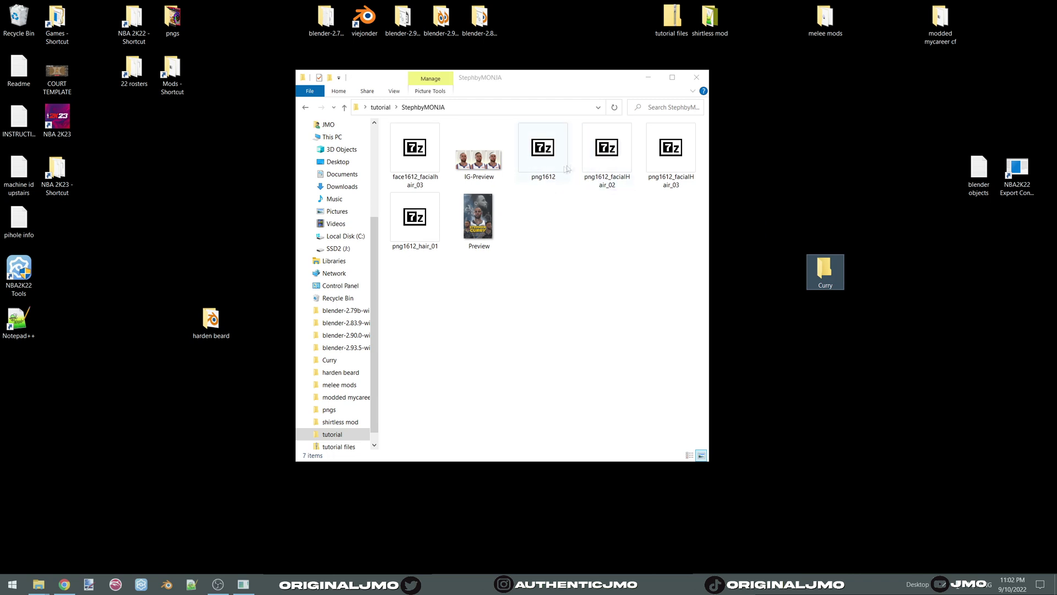
click(542, 149)
drag(542, 148, 824, 275)
click(344, 107)
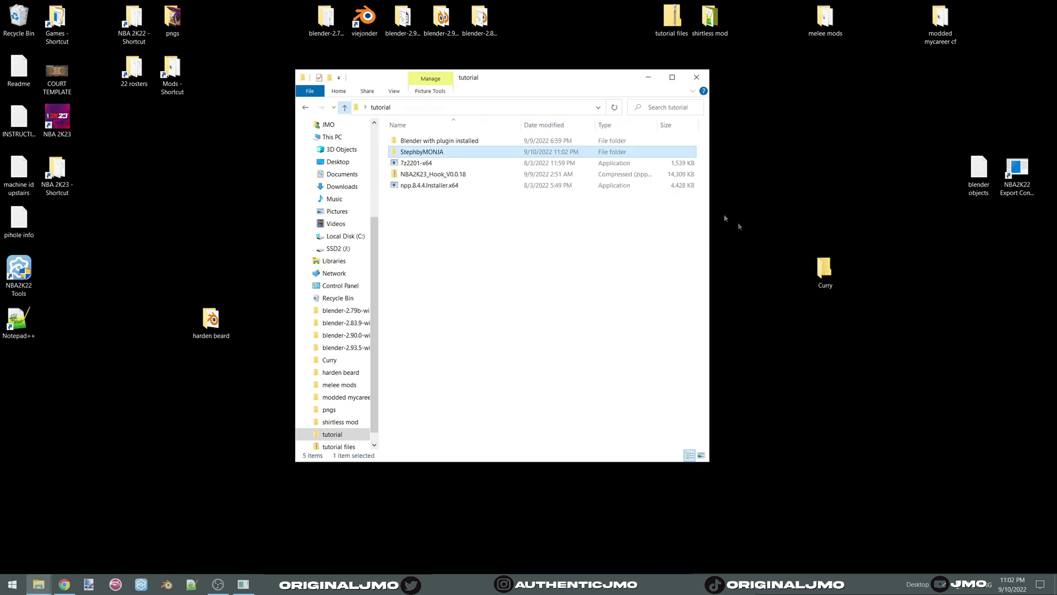
Inside Curry, create an empty subfolder named new.
double_click(835, 274)
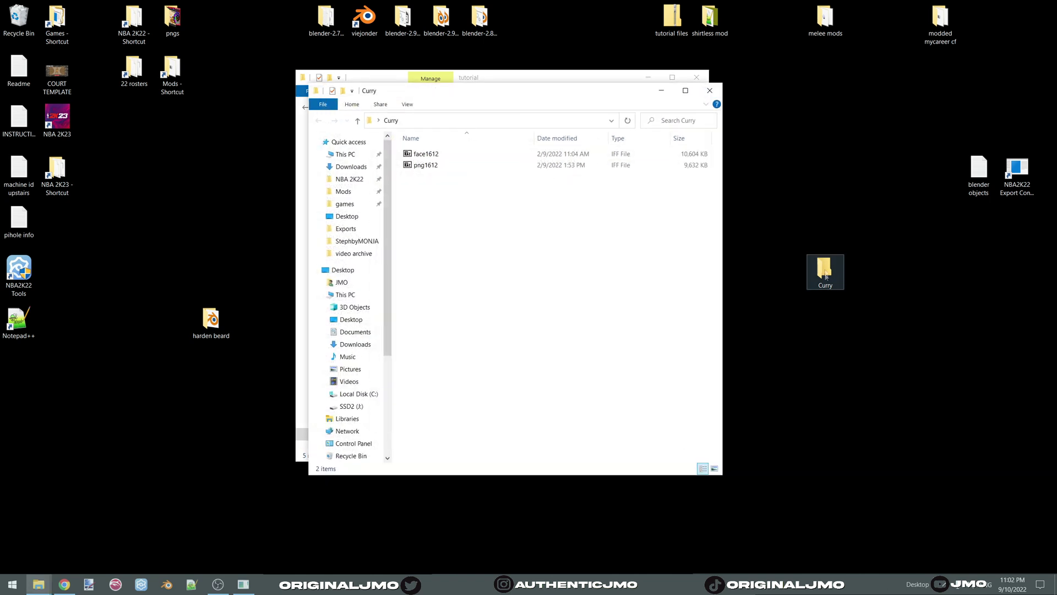
drag(544, 98, 593, 85)
right_click(494, 184)
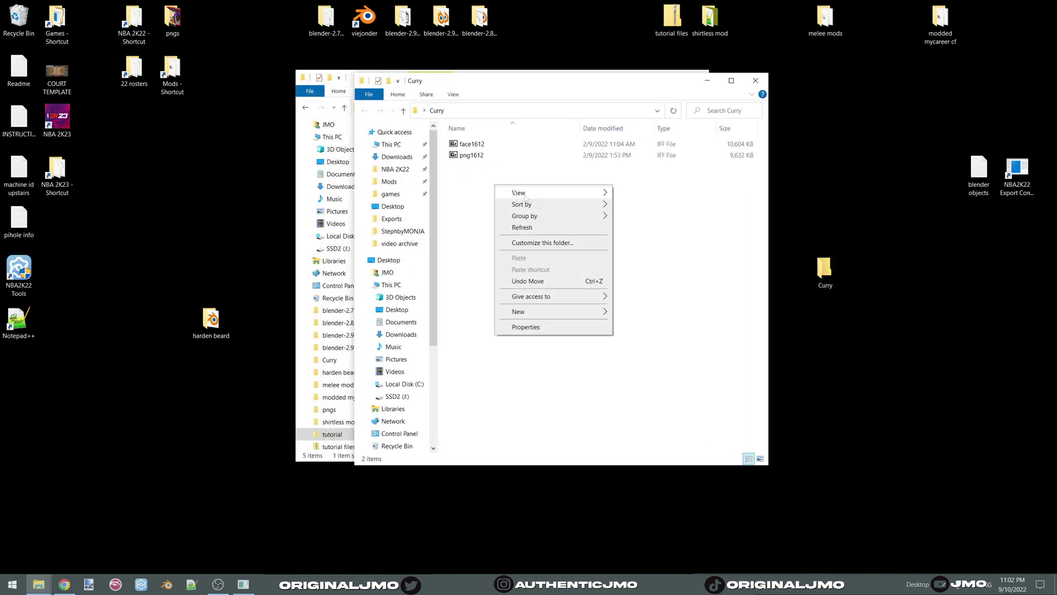
click(634, 313)
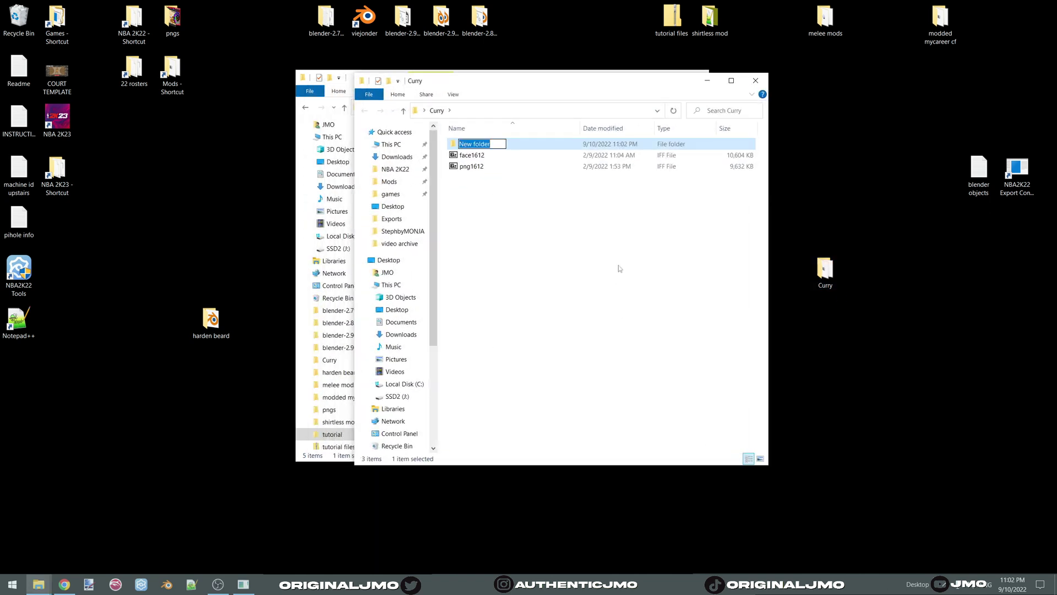
text(new)
key(Return)
double_click(485, 167)
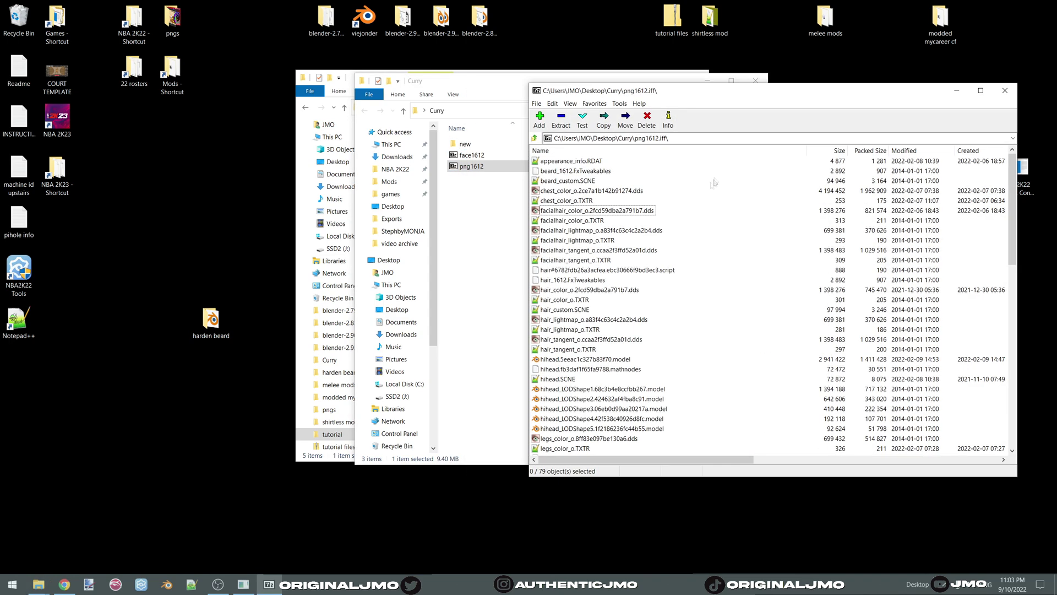
Copy hihead.SCNE and hihead.5eeac1c327b83f70.model from png1612 into the Curry folder.
scroll(655, 264, down, 3)
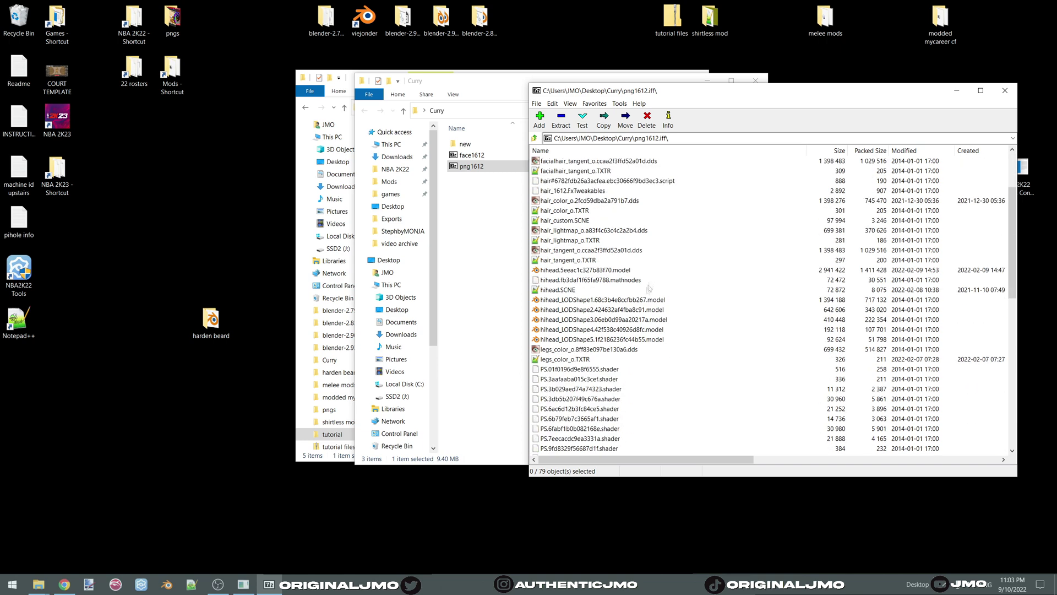
drag(555, 292, 483, 245)
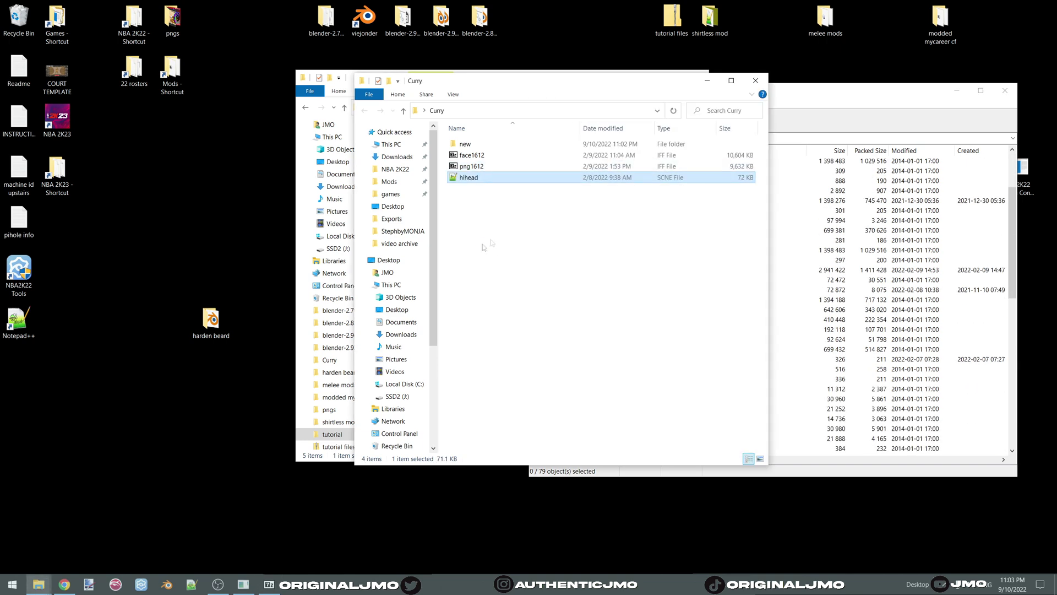
click(805, 97)
scroll(749, 200, up, 3)
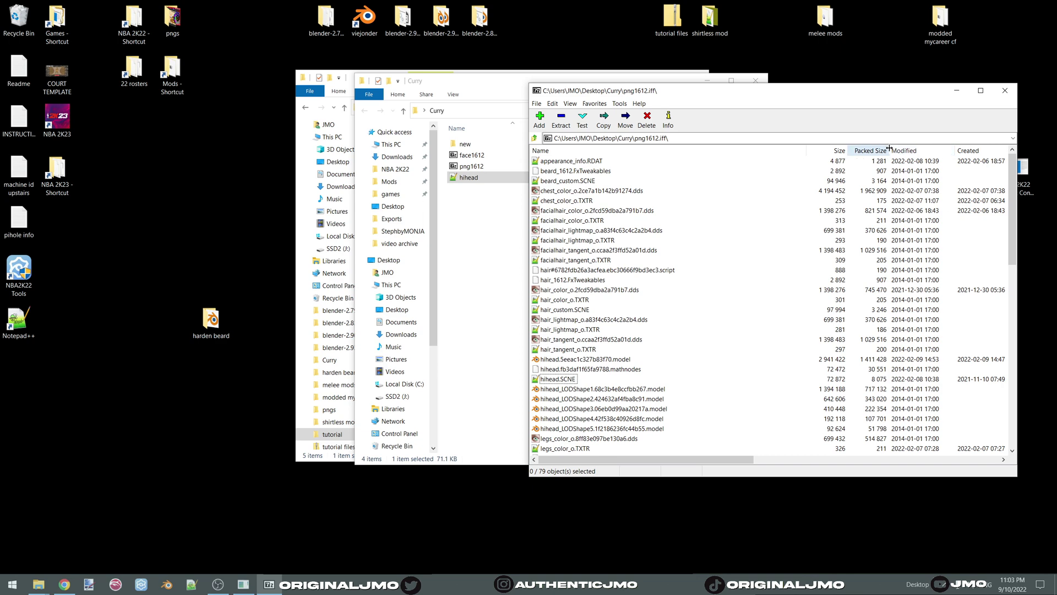
click(829, 151)
click(590, 173)
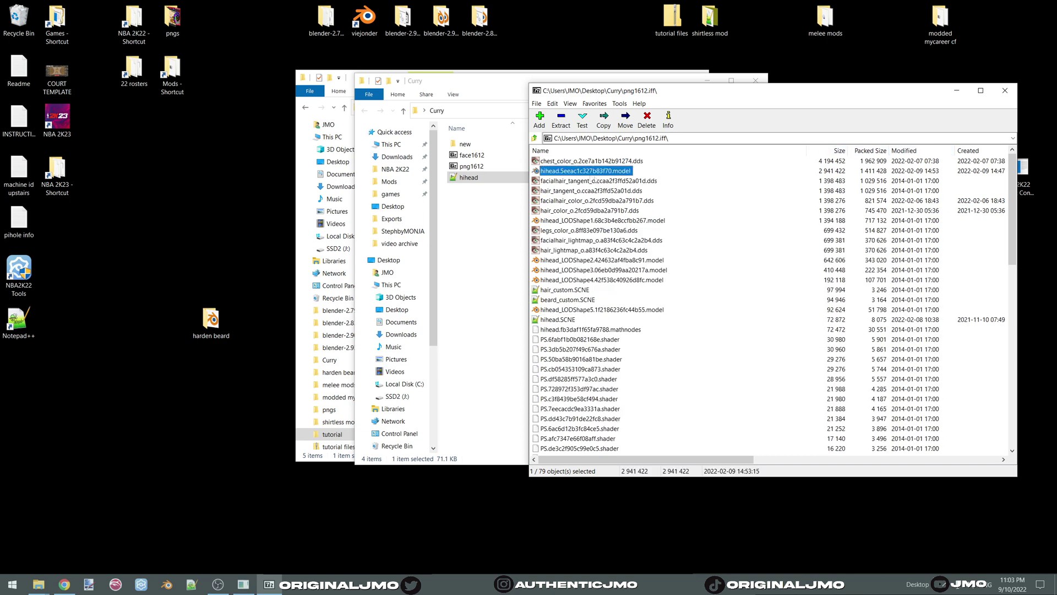
drag(482, 228, 471, 224)
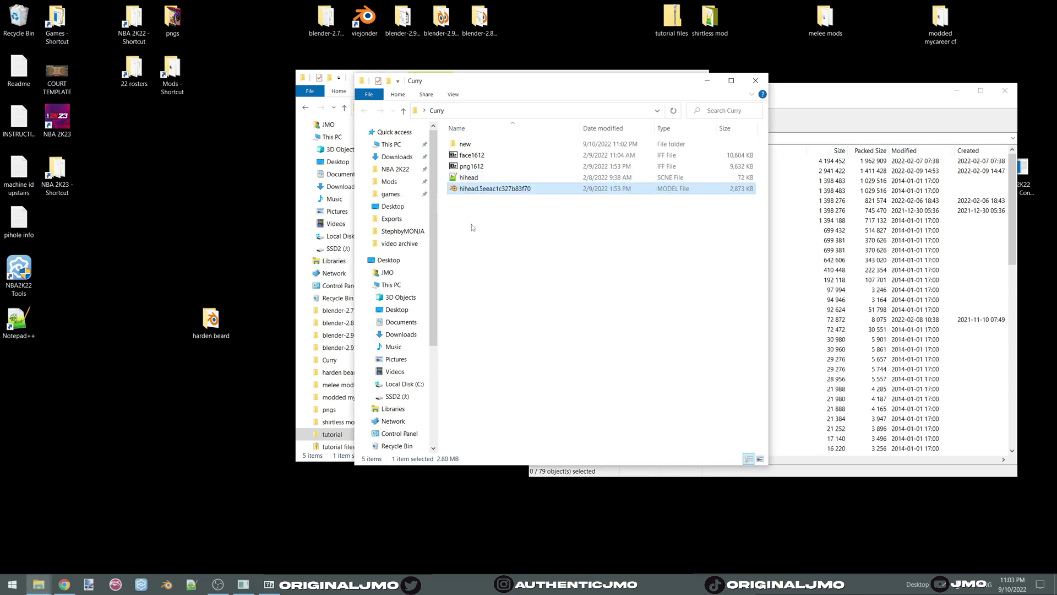
click(824, 105)
drag(824, 106, 829, 117)
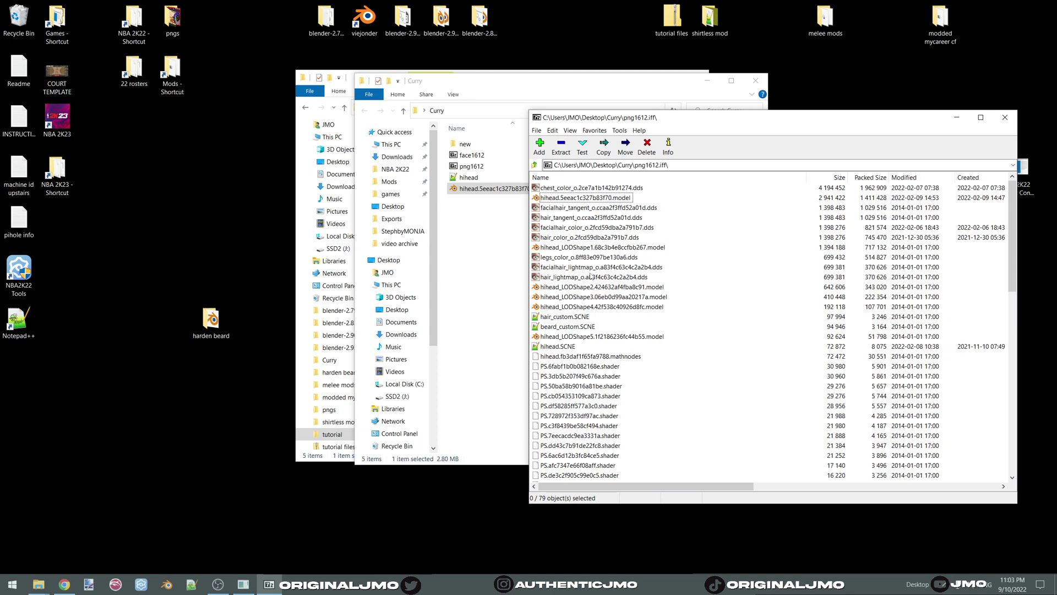
Extract chest_color_o and legs_color_o DDS and TXTR files into Curry, then close 7-Zip.
scroll(590, 276, down, 1)
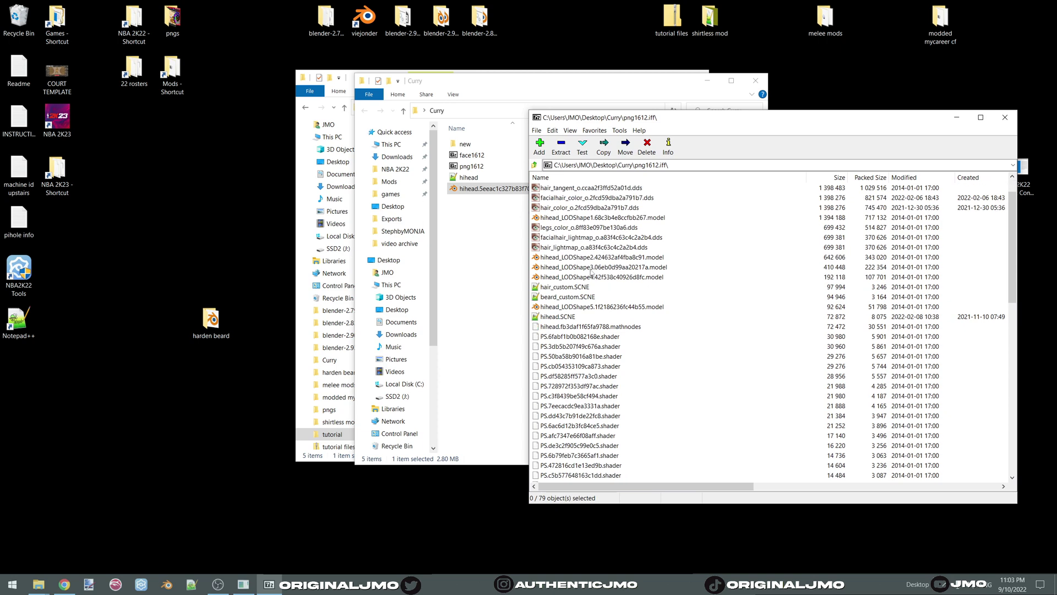
scroll(597, 269, up, 1)
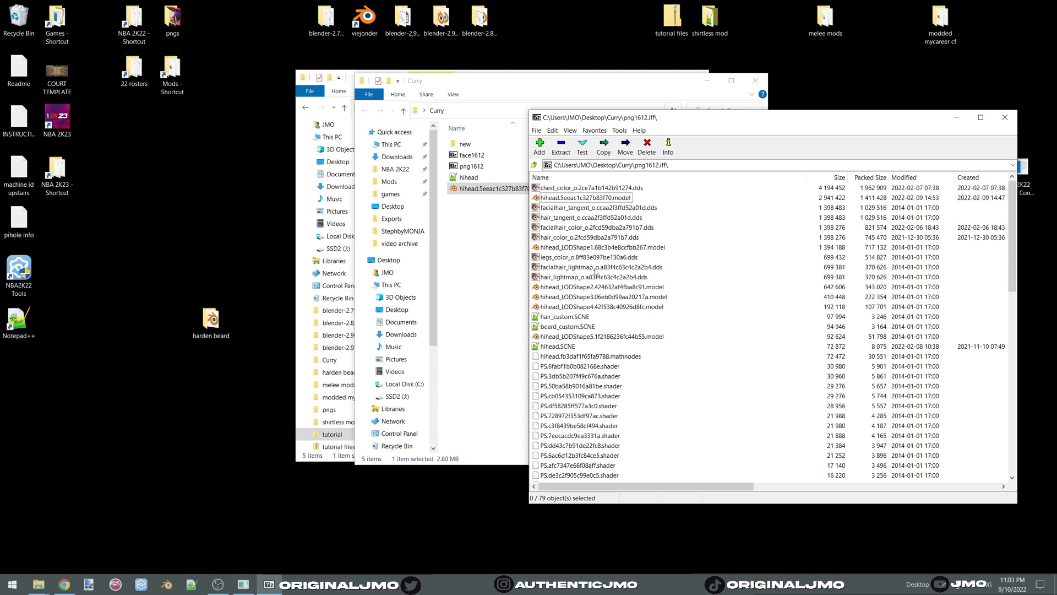
click(550, 258)
ctrl+click(563, 188)
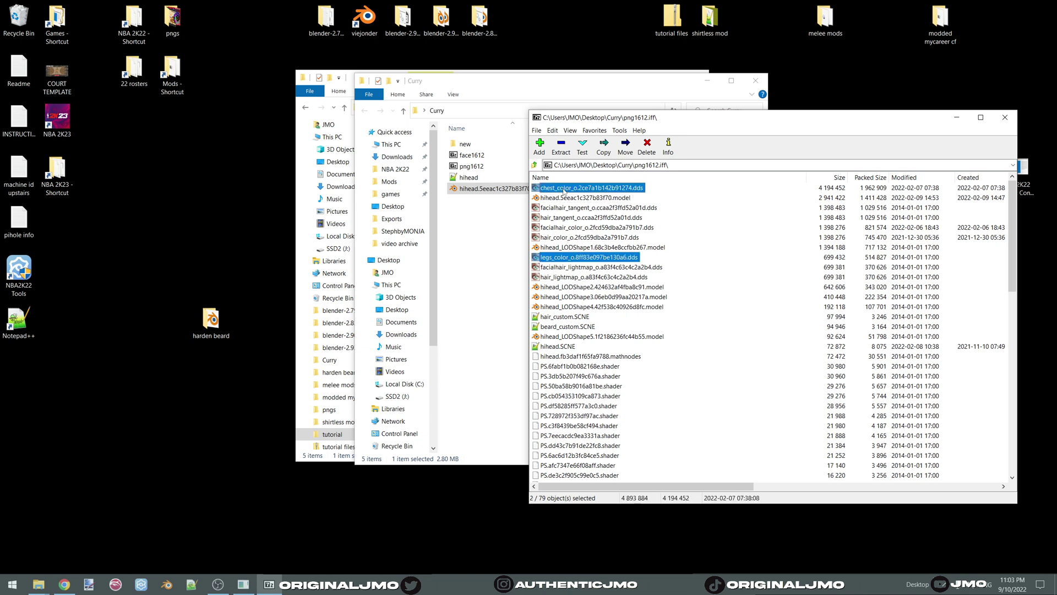
scroll(560, 333, down, 16)
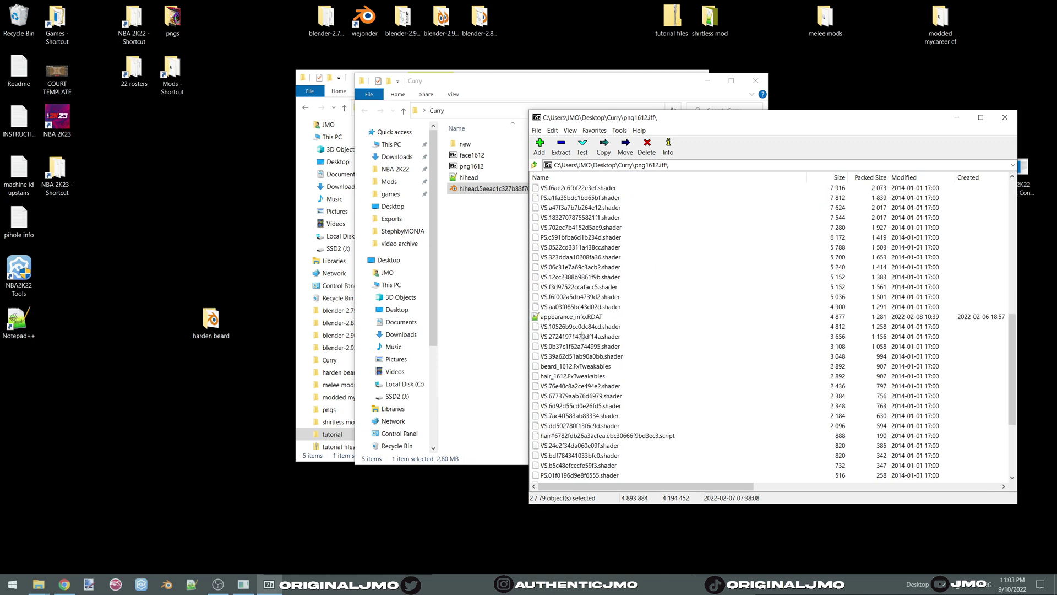
ctrl+click(558, 406)
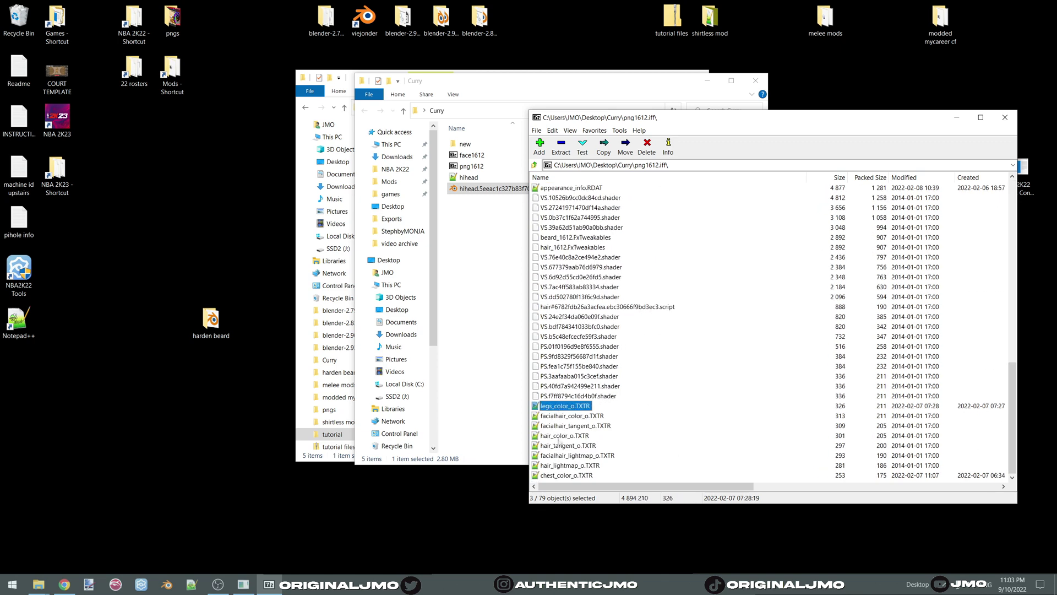
ctrl+click(555, 477)
drag(569, 409, 468, 232)
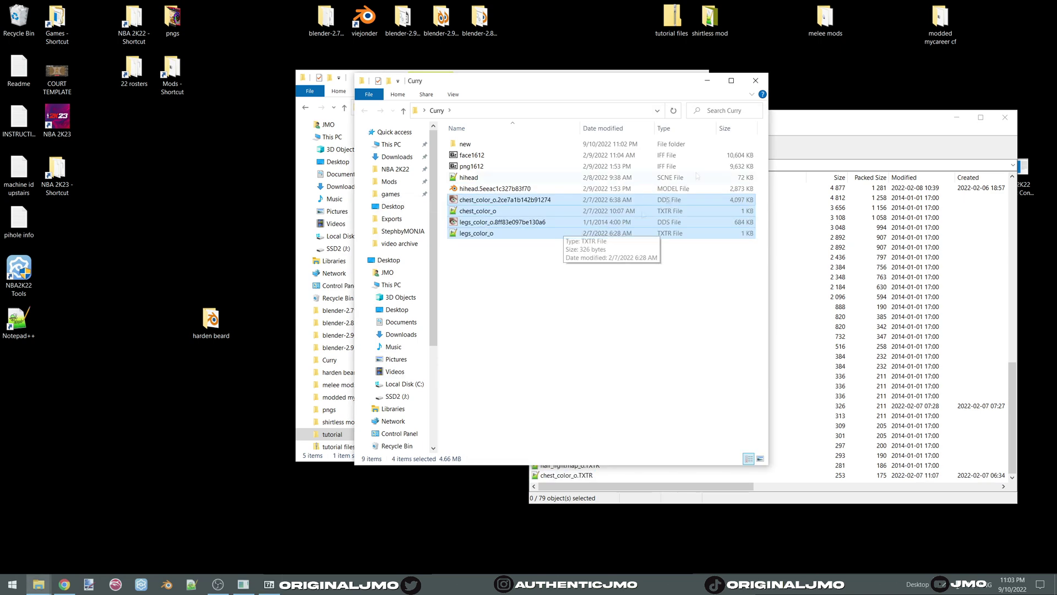
click(947, 74)
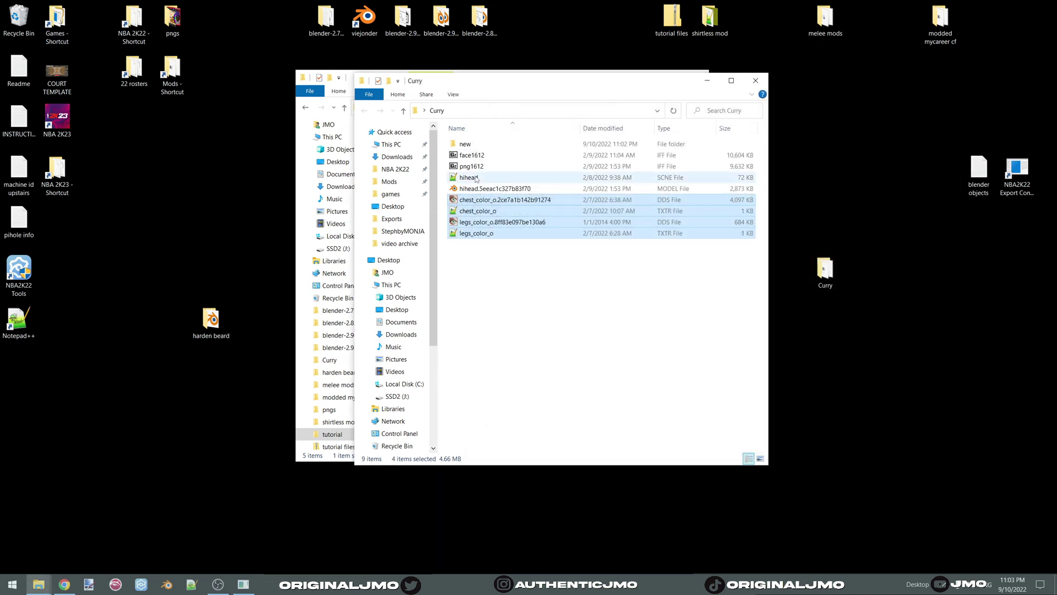
double_click(476, 178)
Select the hihead LOD entries in hihead.SCNE, then open Curry's empty new folder.
scroll(543, 482, down, 20)
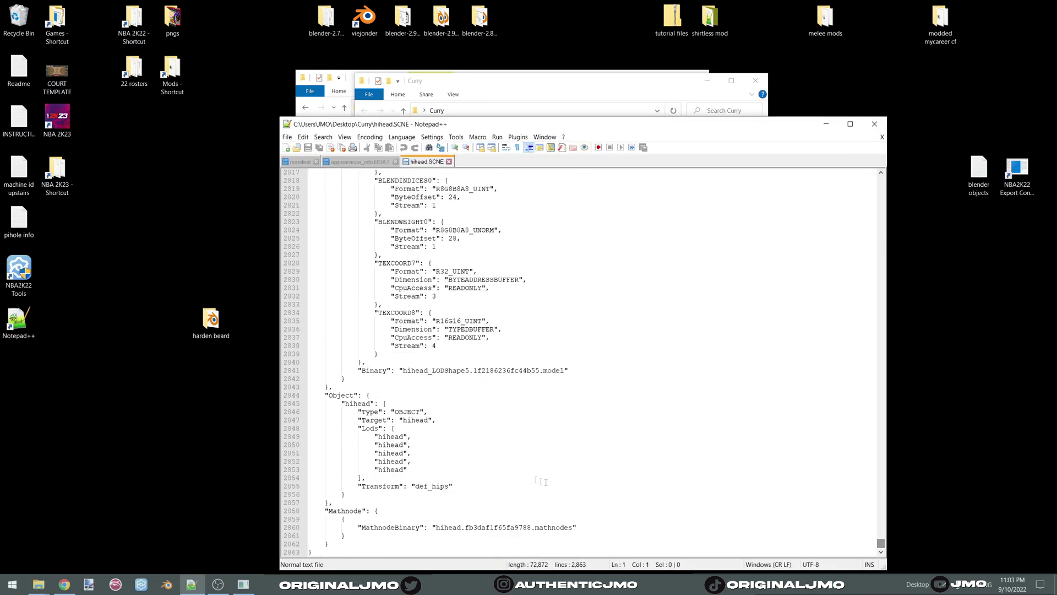
drag(542, 473, 308, 435)
click(828, 124)
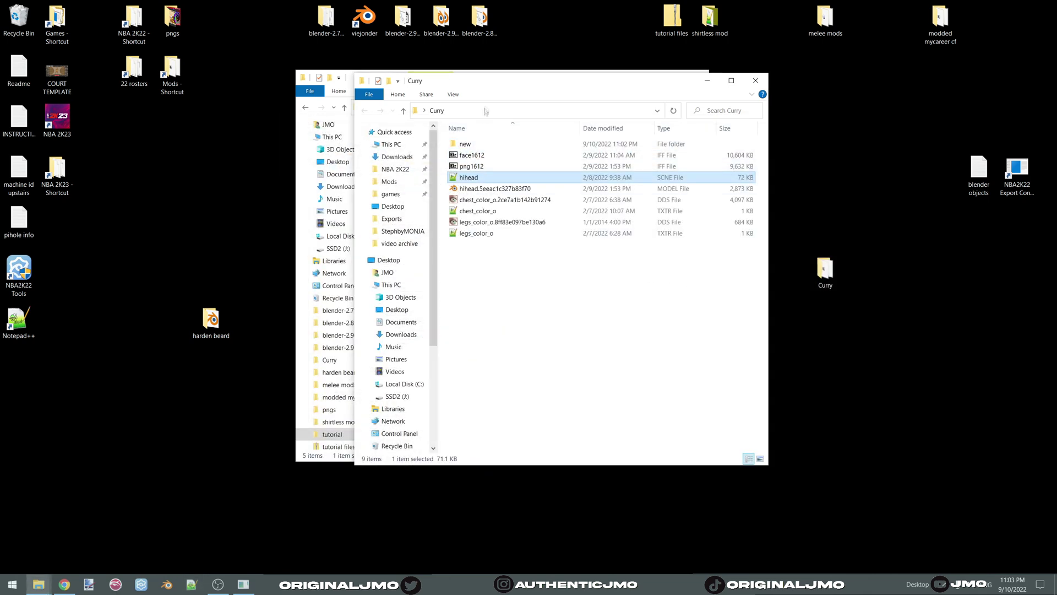
drag(510, 84, 649, 53)
double_click(622, 114)
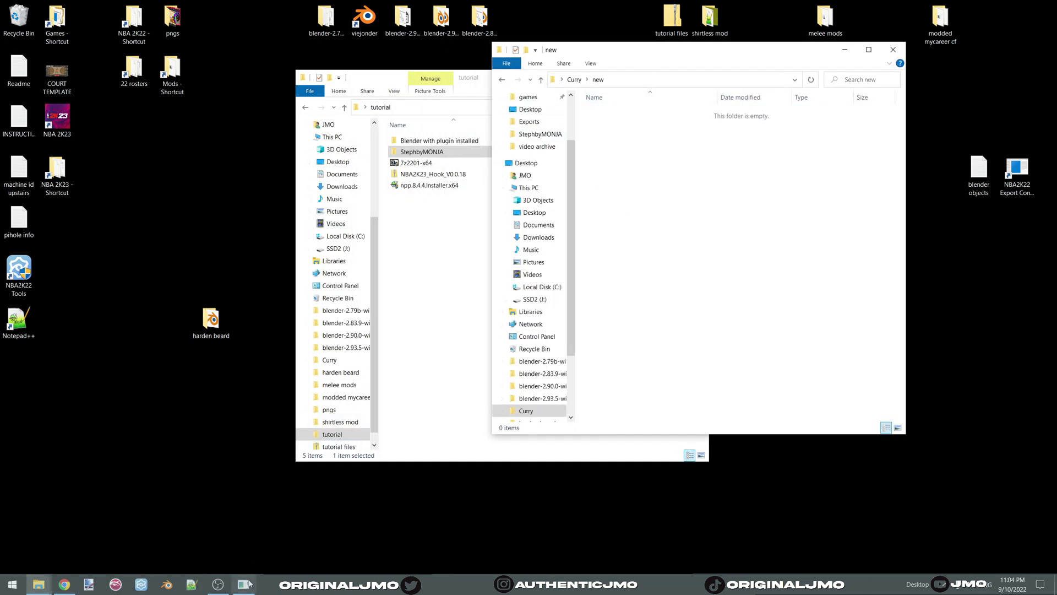
click(243, 583)
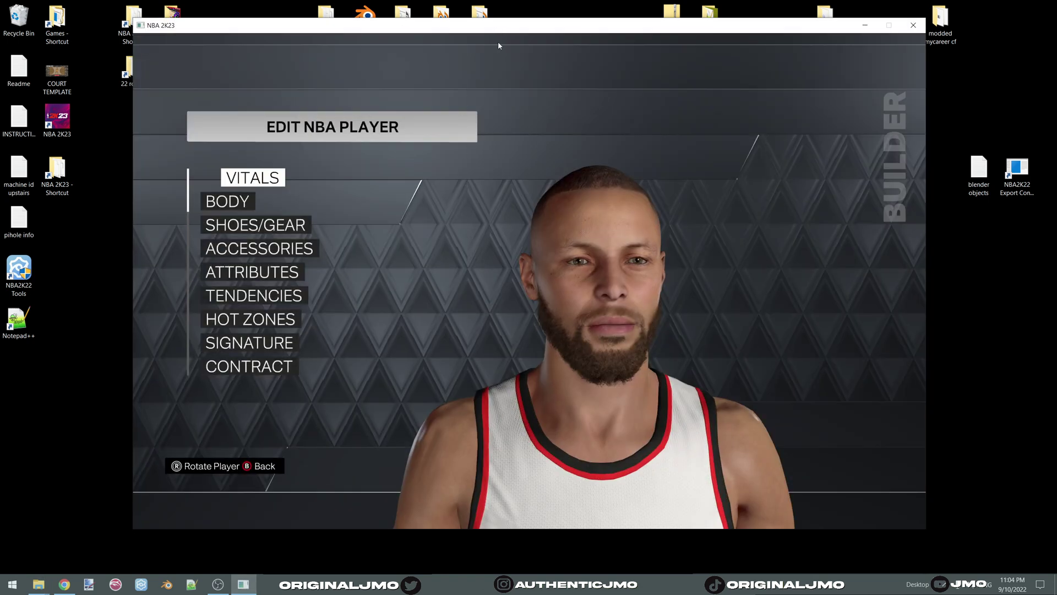
Open the mod tool's File Manager and clear the existing export filename.
key(Insert)
click(221, 46)
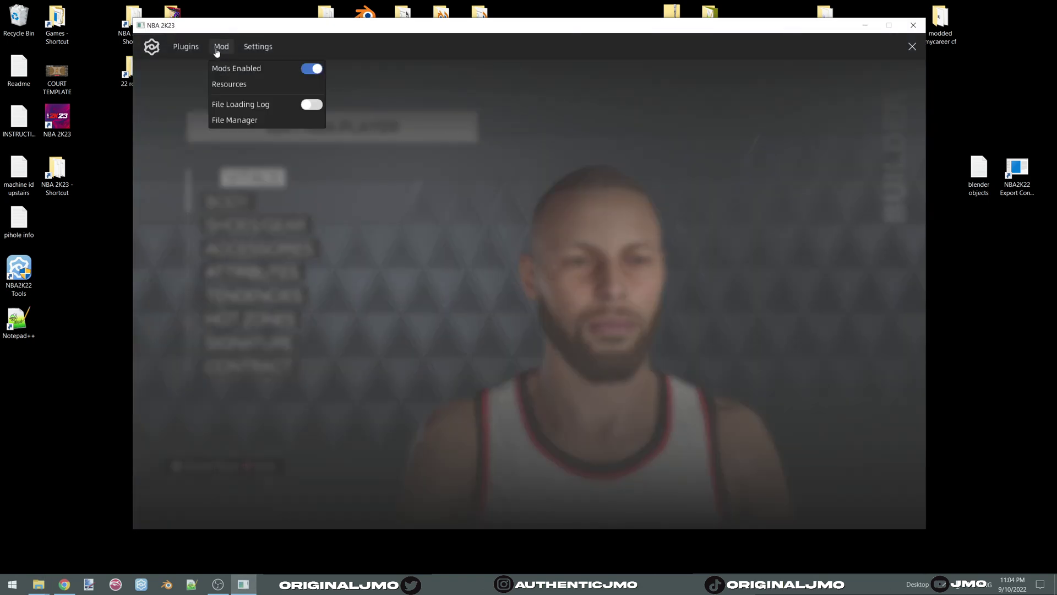
click(234, 120)
drag(463, 151, 247, 112)
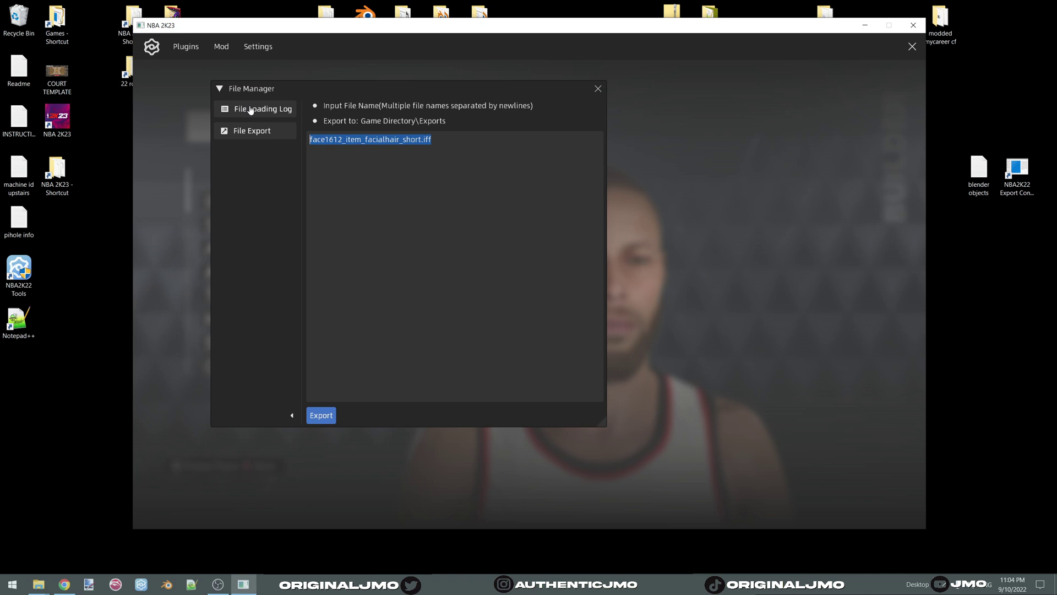
text(png)
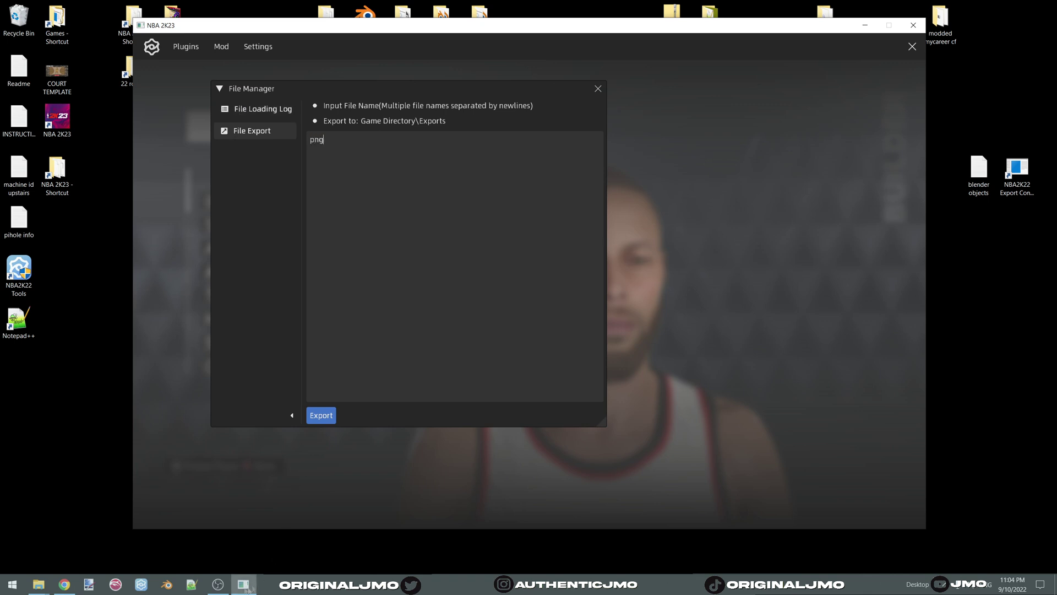
Copy png1612's name from the Curry folder and enter png1612.iff as the export filename.
click(38, 583)
click(310, 537)
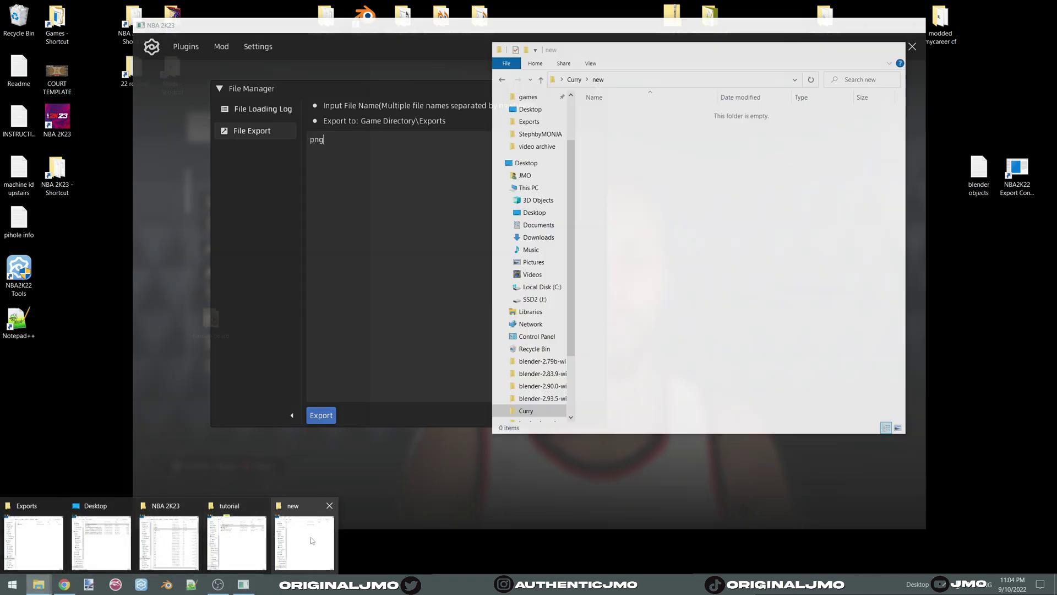
click(542, 80)
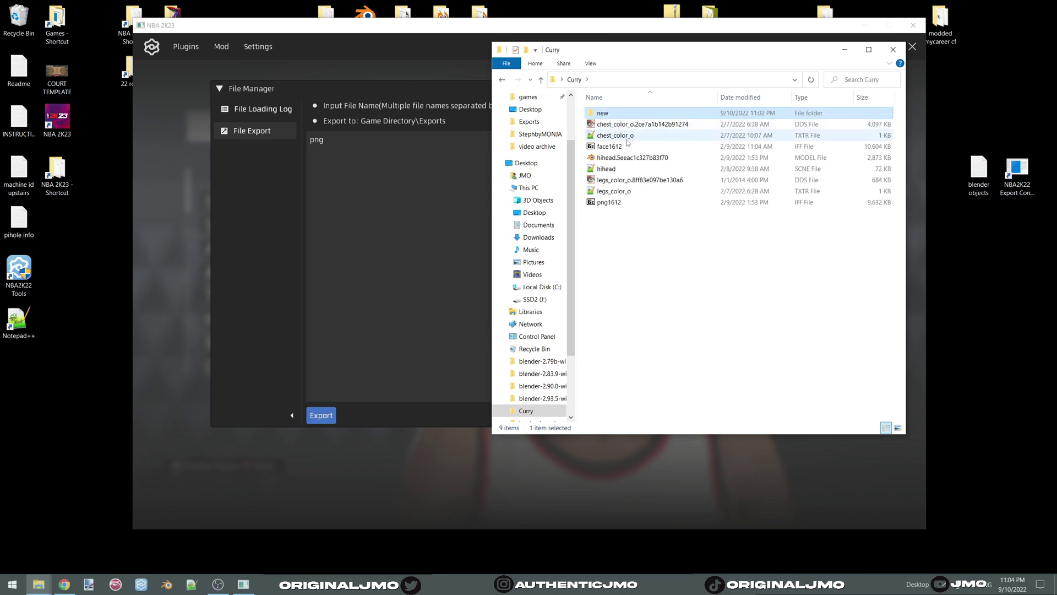
click(624, 203)
click(613, 204)
key(ctrl+c)
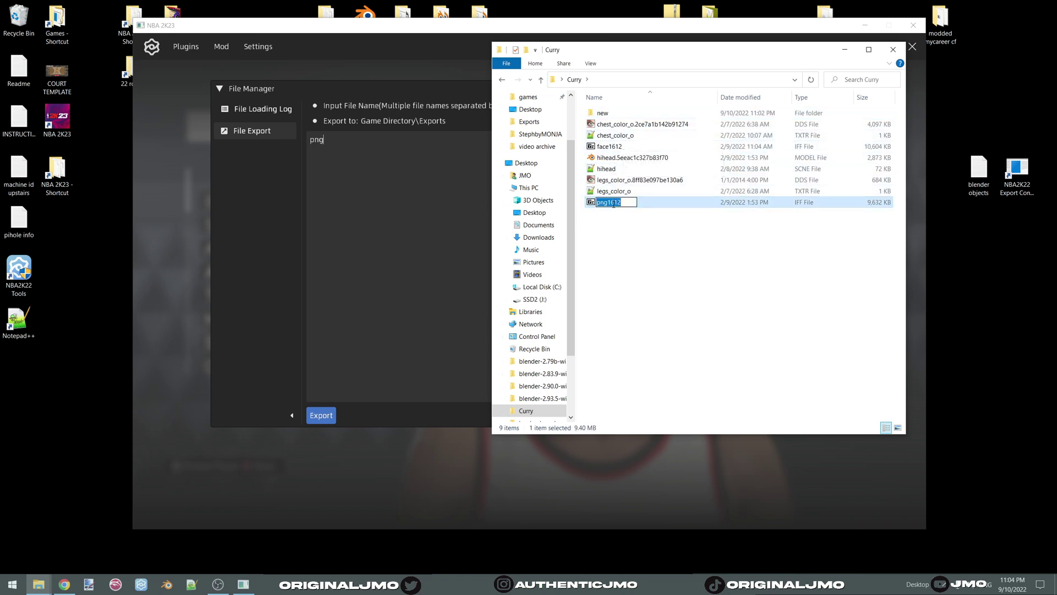
click(430, 158)
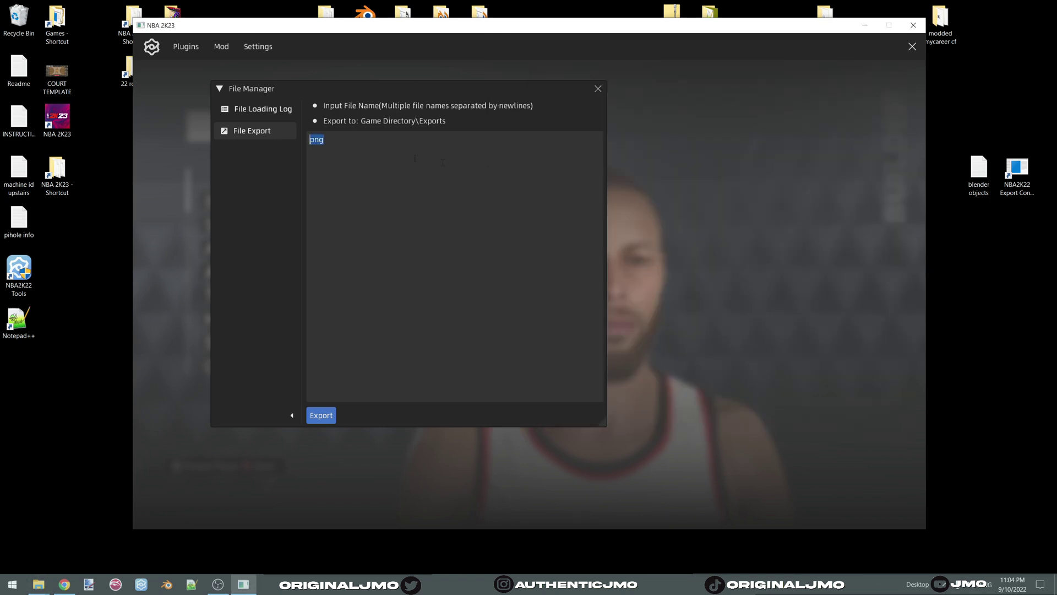
key(ctrl+v)
text(.if)
Export png1612.iff from the game and close the mod tool overlay.
click(324, 417)
click(496, 301)
click(912, 46)
click(865, 24)
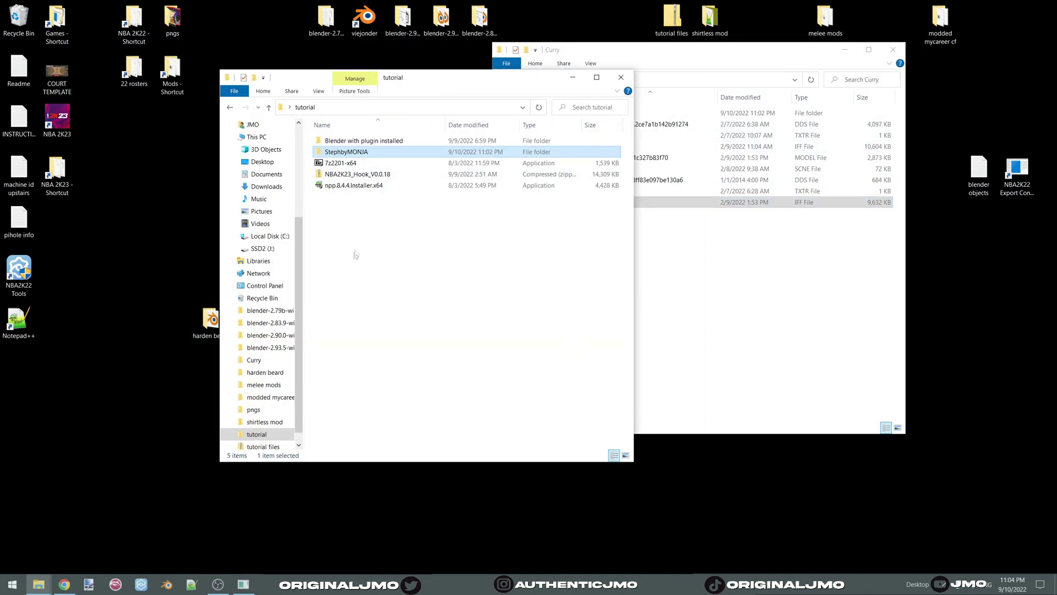
Locate the exported png1612 in NBA 2K23's Exports folder with Curry's new folder open beside it.
scroll(258, 261, up, 5)
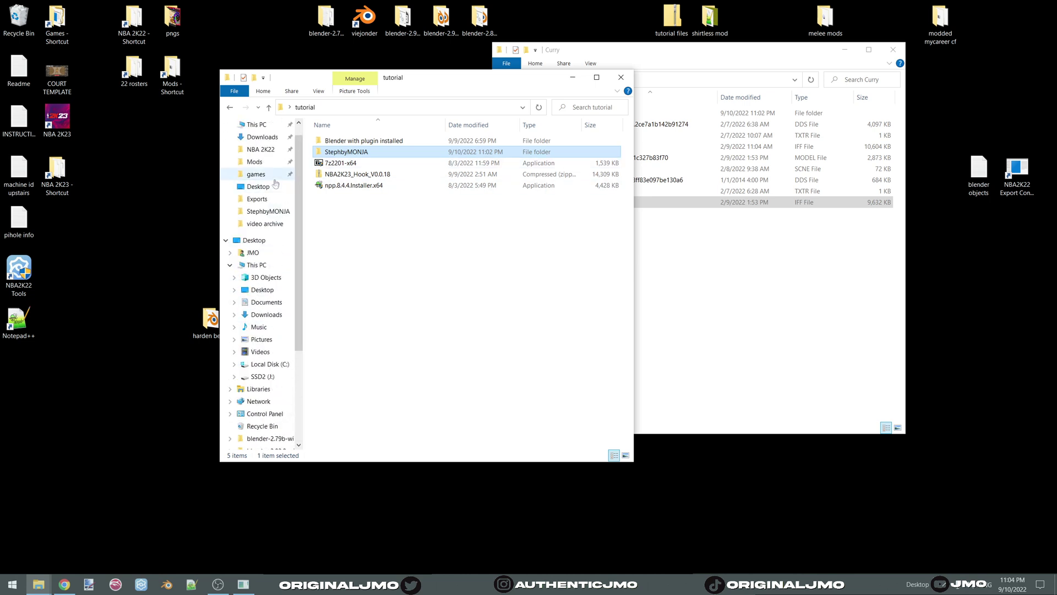
scroll(275, 183, up, 1)
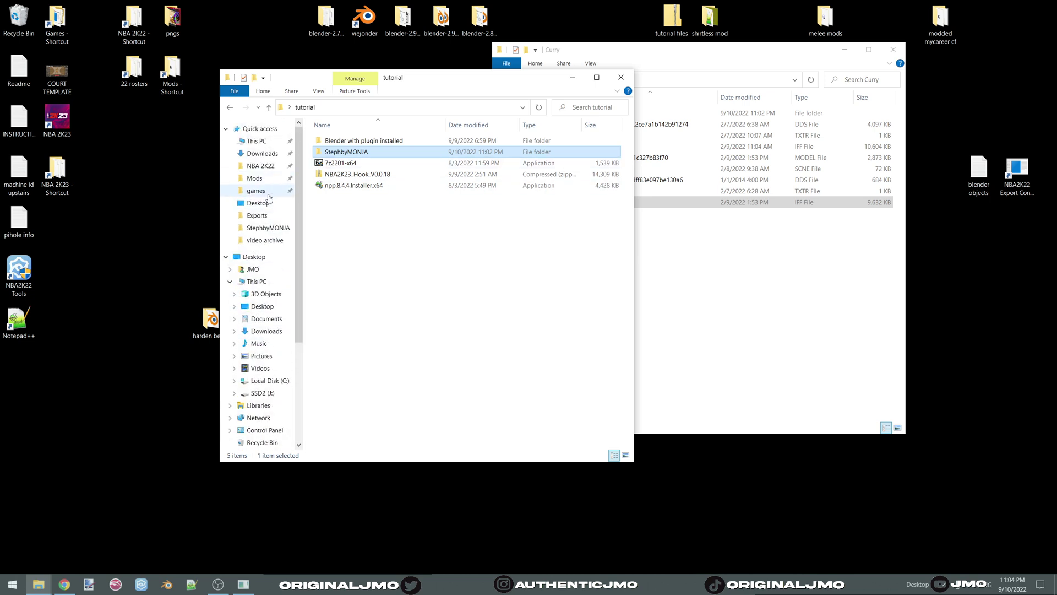
click(268, 180)
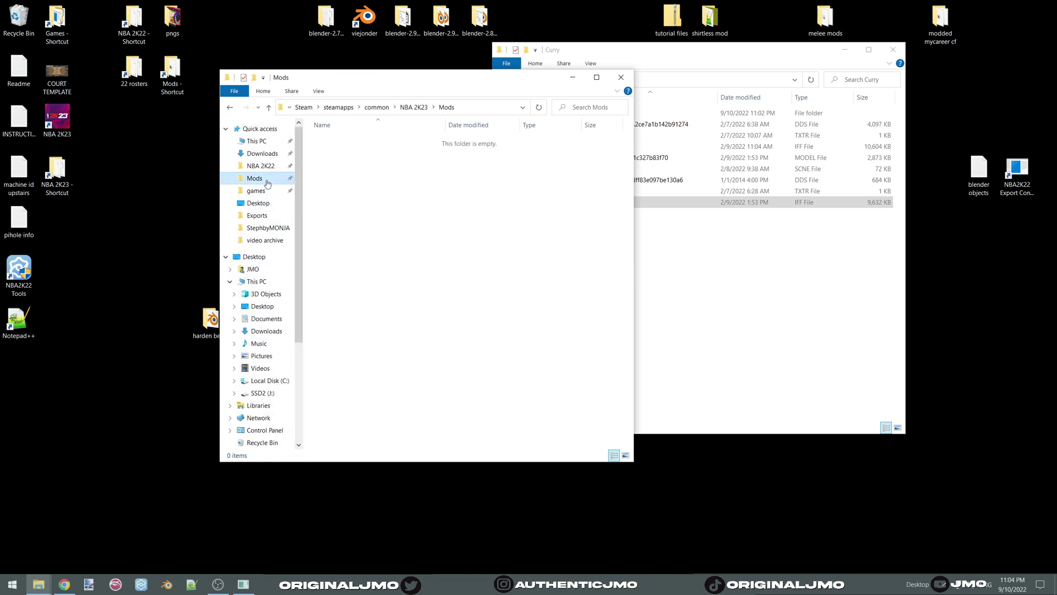
click(269, 108)
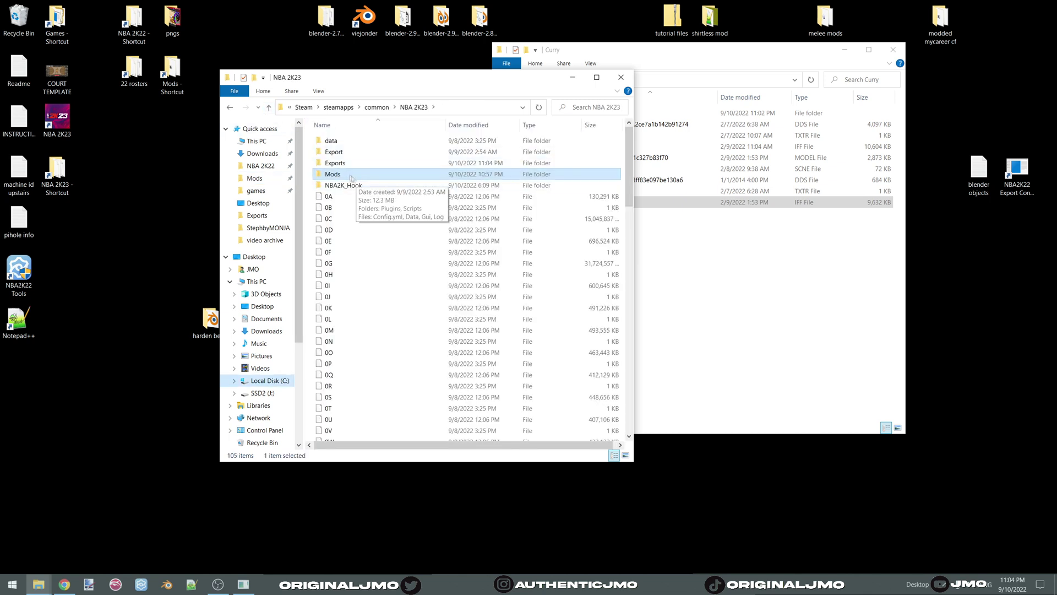
double_click(345, 163)
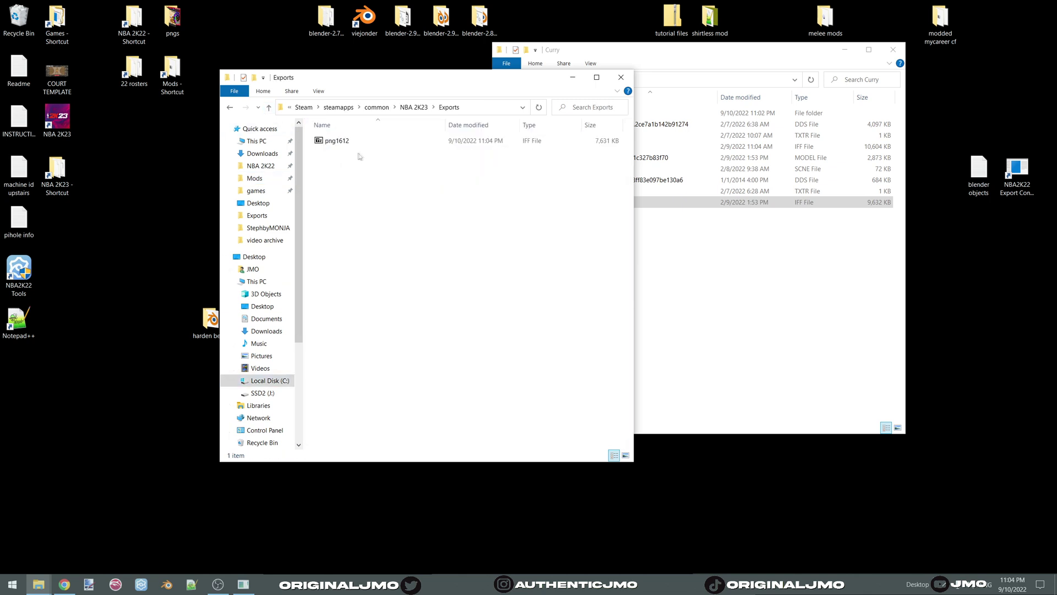
drag(375, 182, 336, 144)
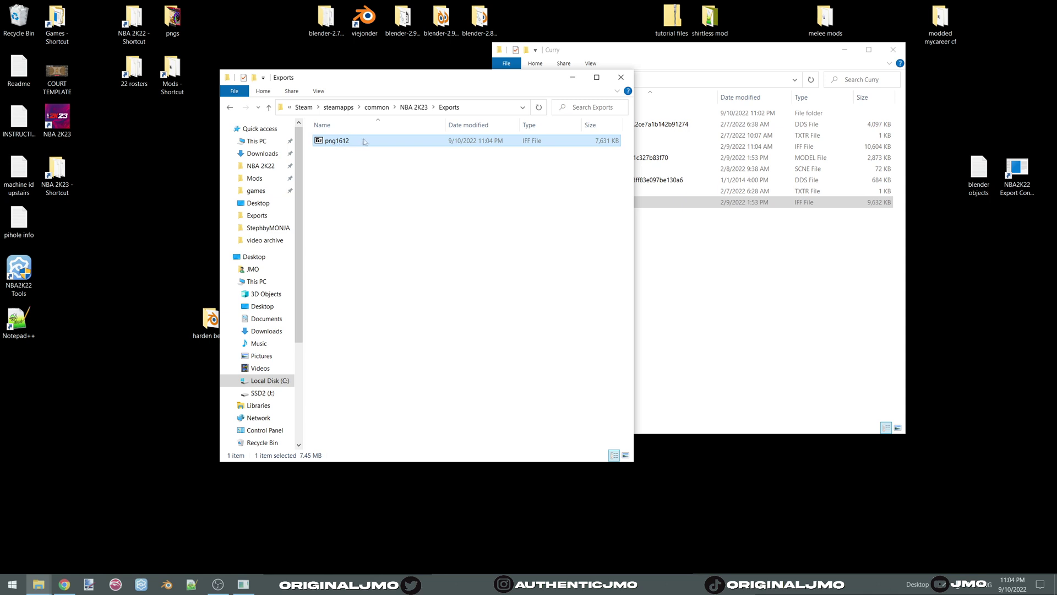
drag(420, 84, 316, 69)
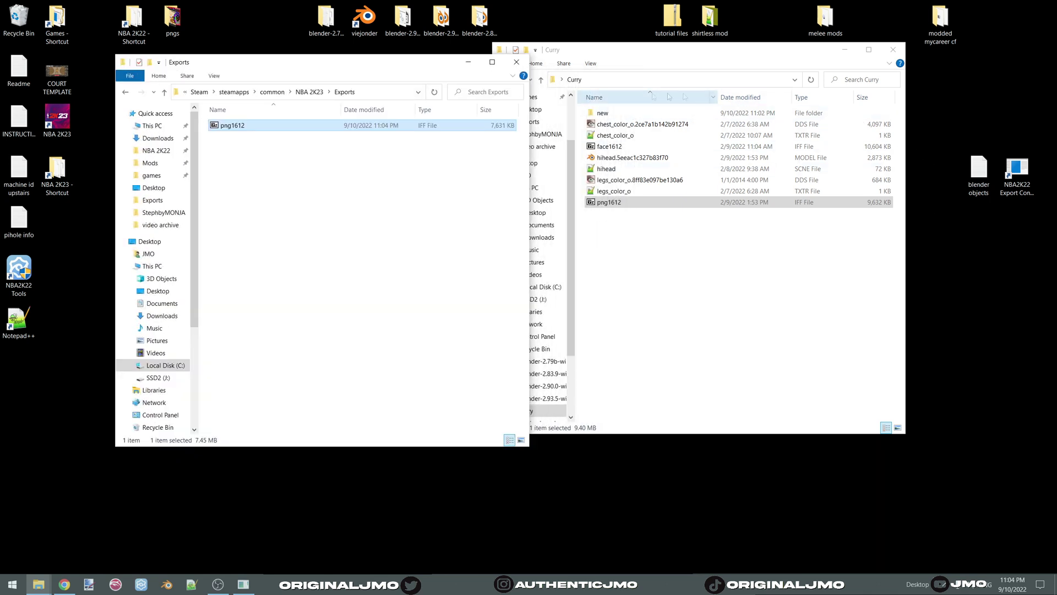
double_click(602, 113)
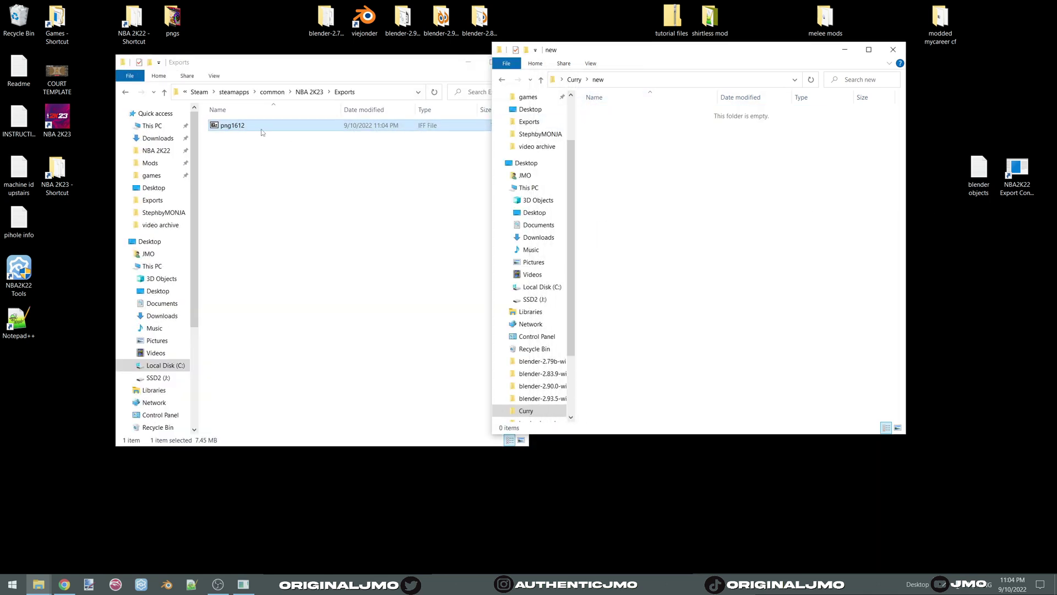
click(261, 130)
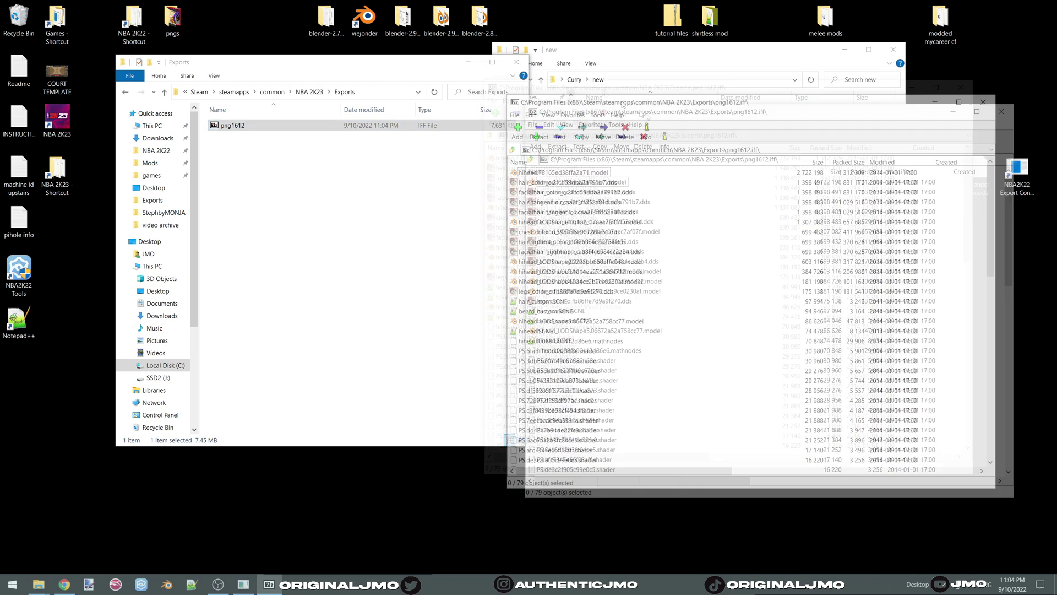
Select all 79 files in the exported png1612 and drag them into Curry's new folder.
click(774, 278)
key(ctrl+a)
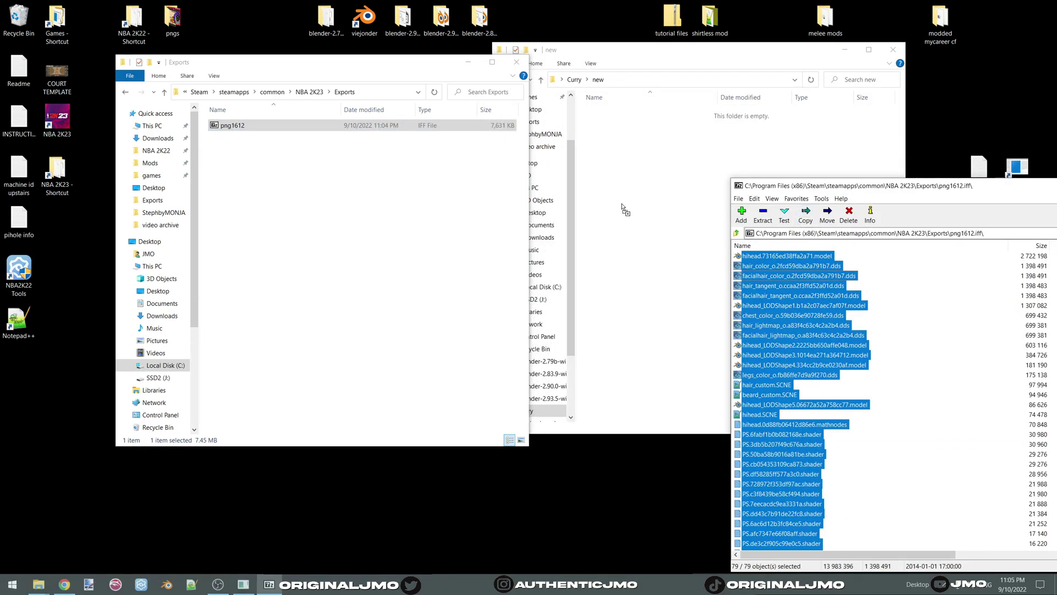
drag(623, 209, 624, 206)
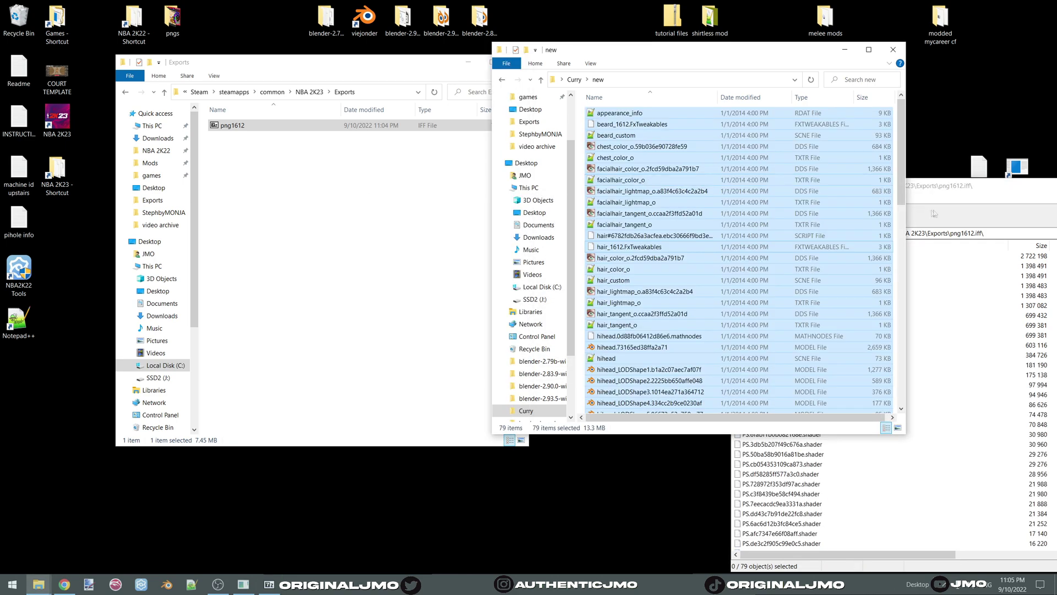
drag(957, 191, 485, 146)
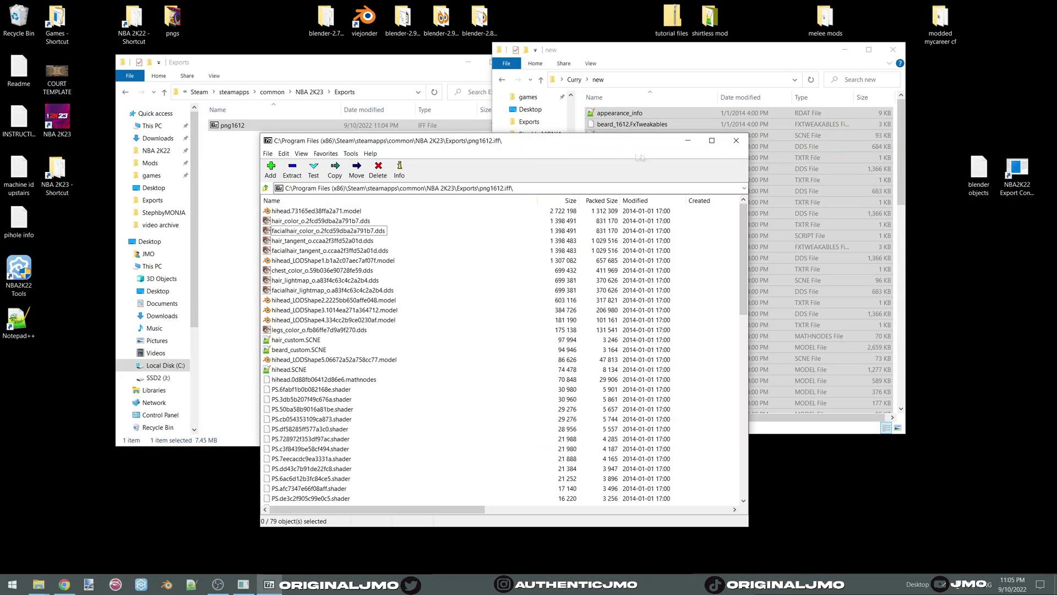
Open the new folder's hihead.SCNE and replace hihead_LODShape1 and hihead_LODShape2 with hihead.
click(741, 141)
double_click(617, 358)
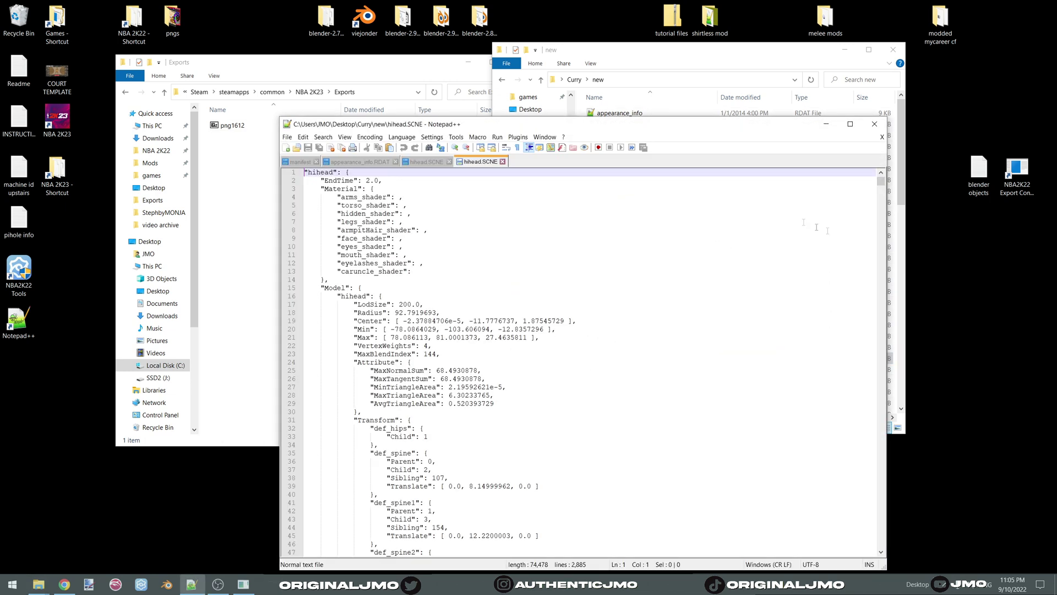
drag(880, 184, 887, 560)
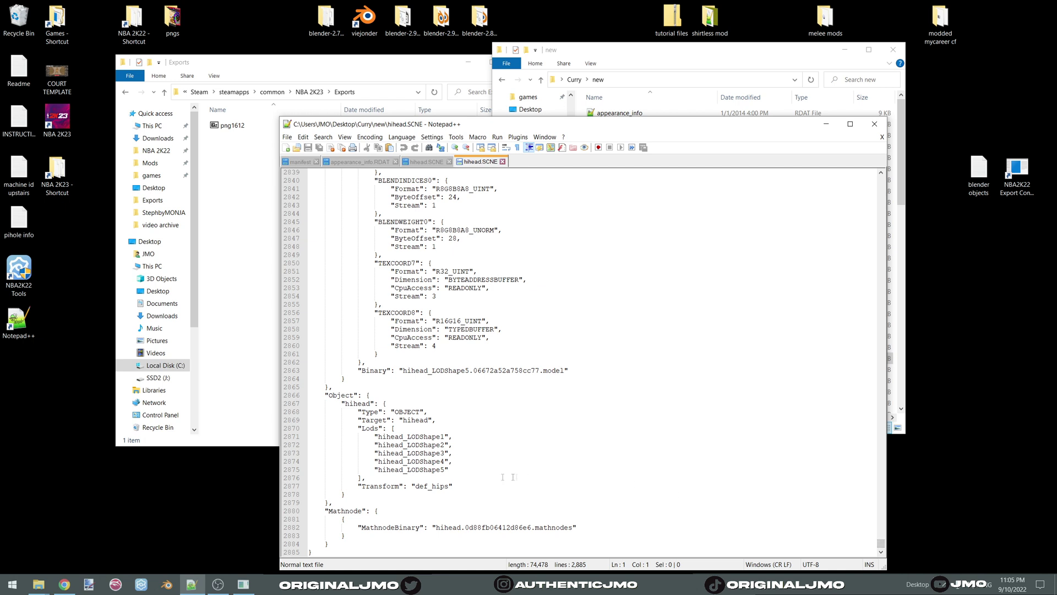
double_click(415, 420)
key(ctrl+c)
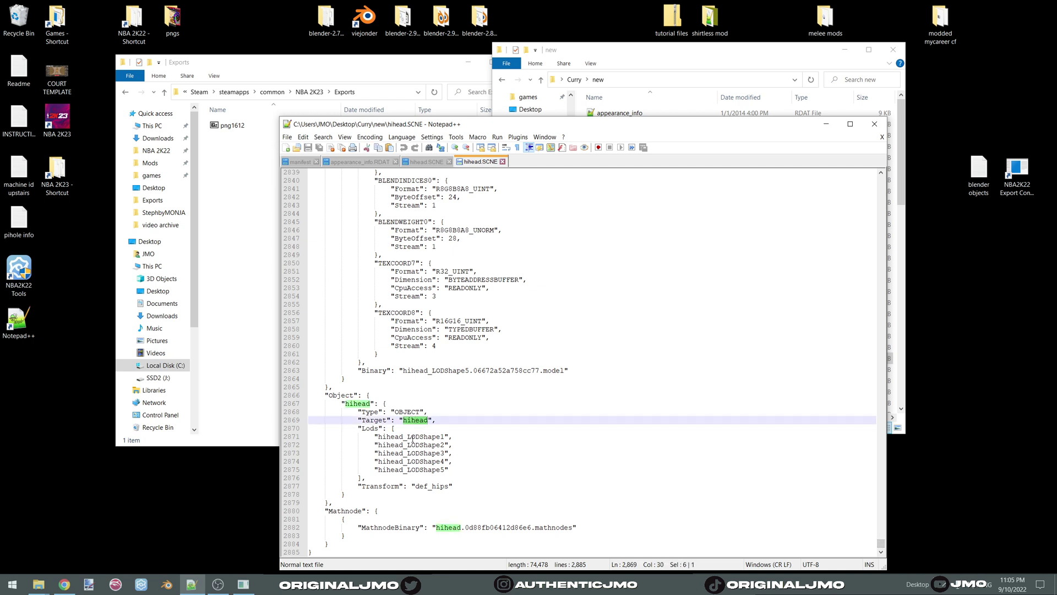
double_click(413, 437)
key(ctrl+v)
double_click(413, 445)
key(ctrl+v)
Replace hihead_LODShape3 through hihead_LODShape5 with hihead, then save and close the file.
click(413, 454)
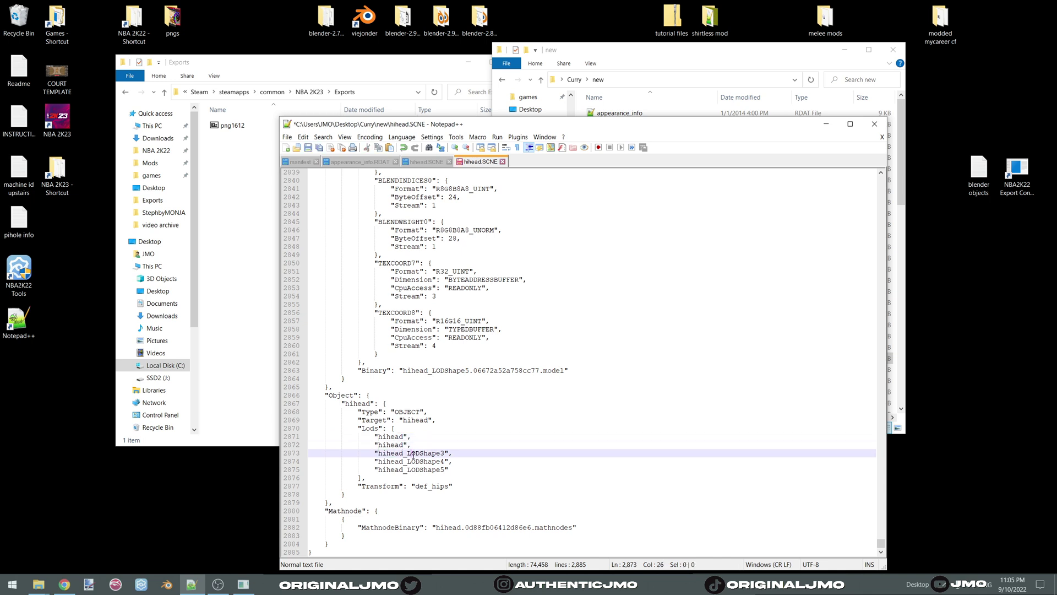
double_click(412, 453)
key(ctrl+v)
double_click(412, 461)
key(ctrl+v)
double_click(413, 469)
key(ctrl+v)
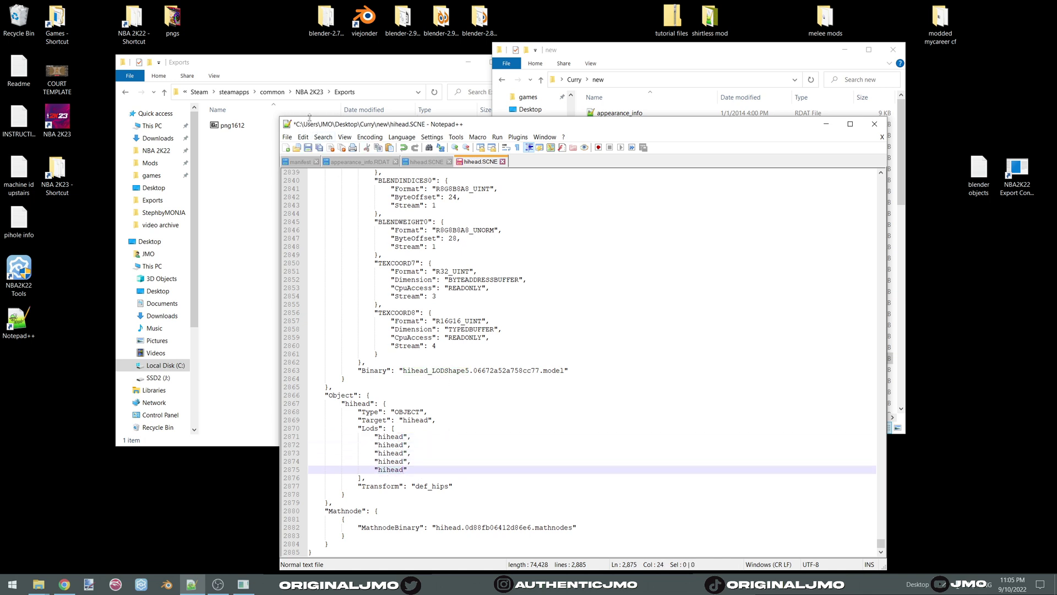
click(308, 147)
click(875, 123)
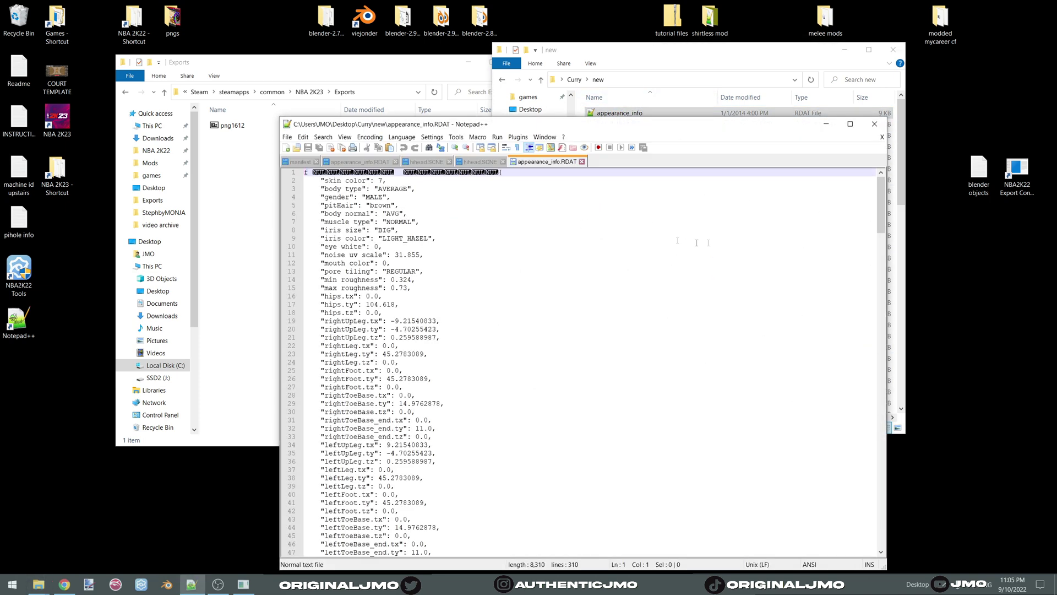
Search appearance_info.RDAT for face_color and jump to its match on line 260.
drag(880, 205, 847, 405)
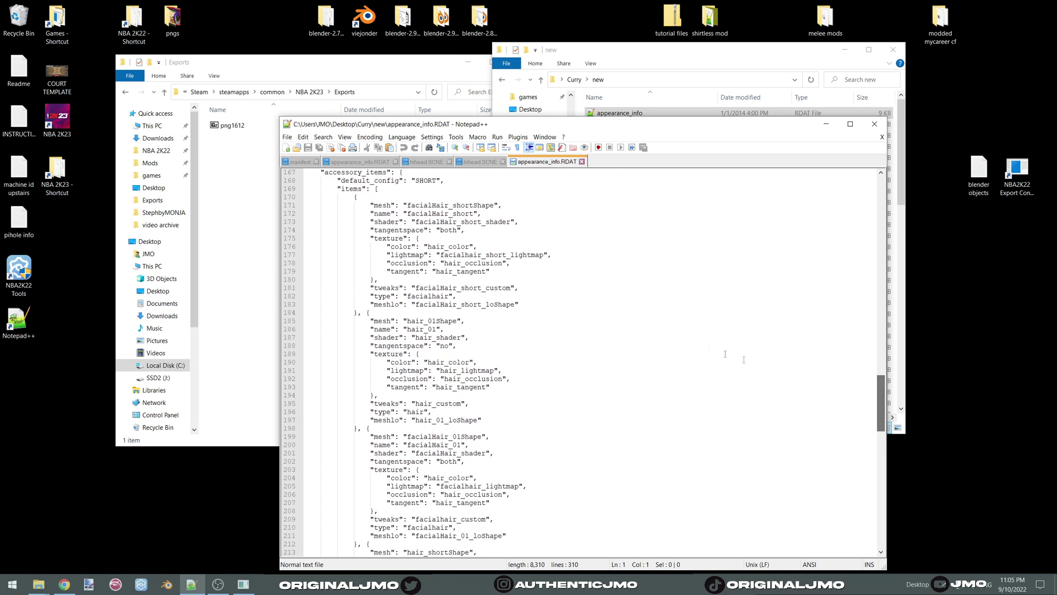
key(ctrl+f)
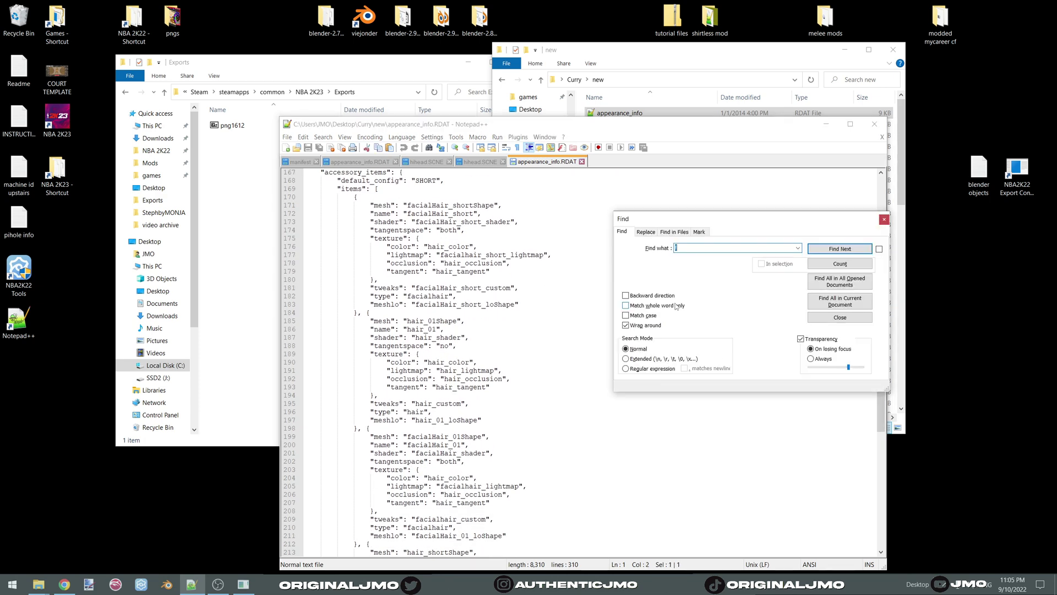
scroll(591, 272, down, 6)
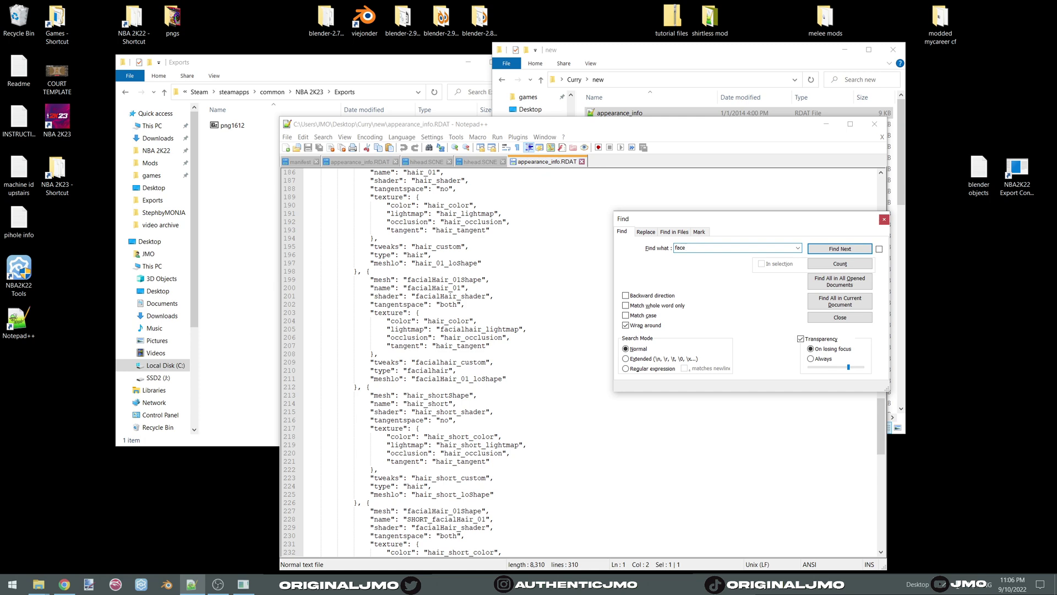
text(face_color)
click(840, 249)
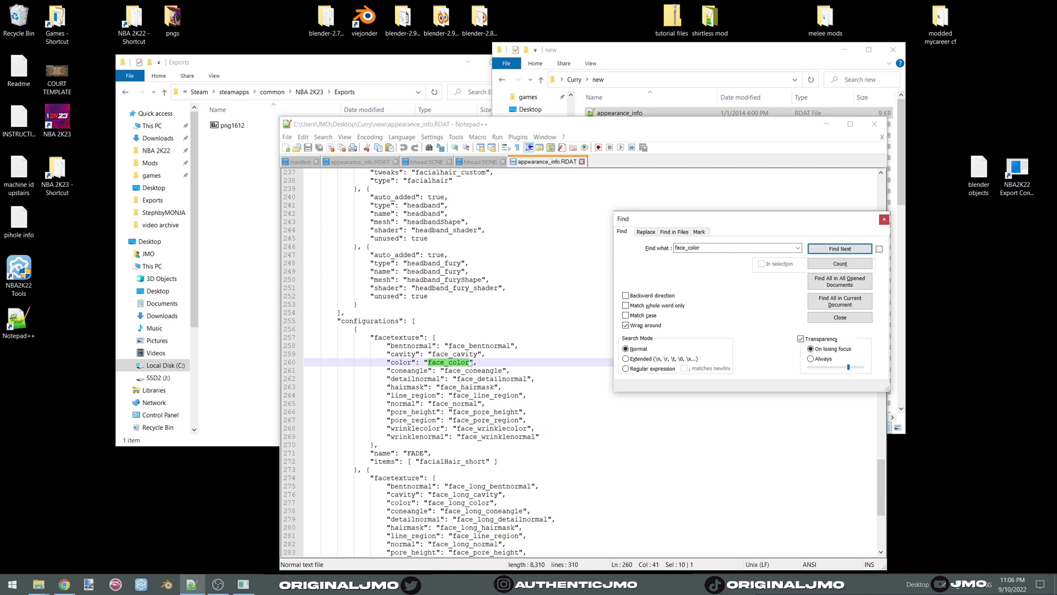
scroll(469, 363, down, 1)
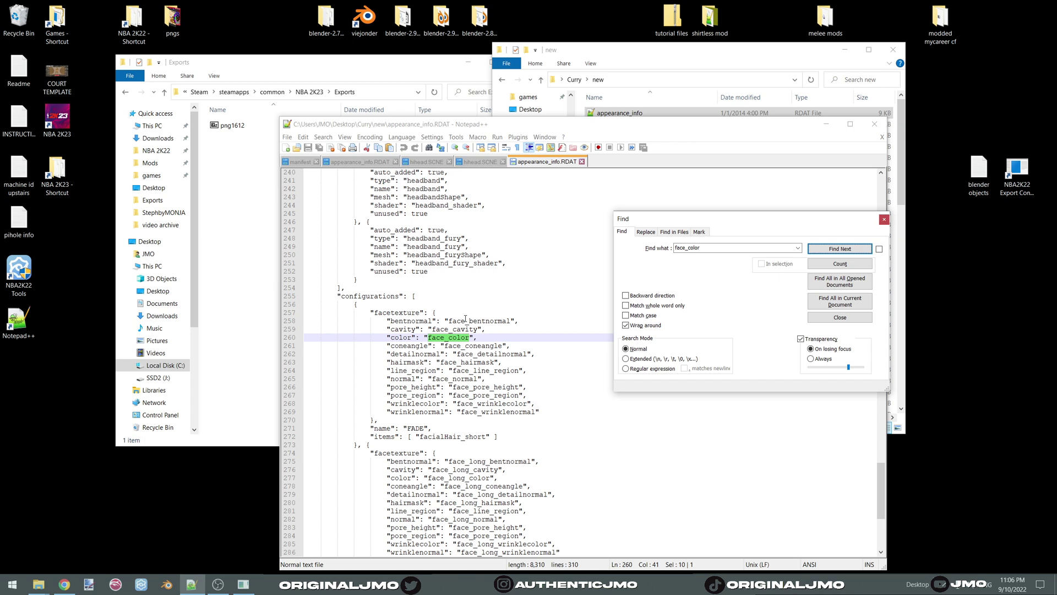
scroll(480, 352, up, 1)
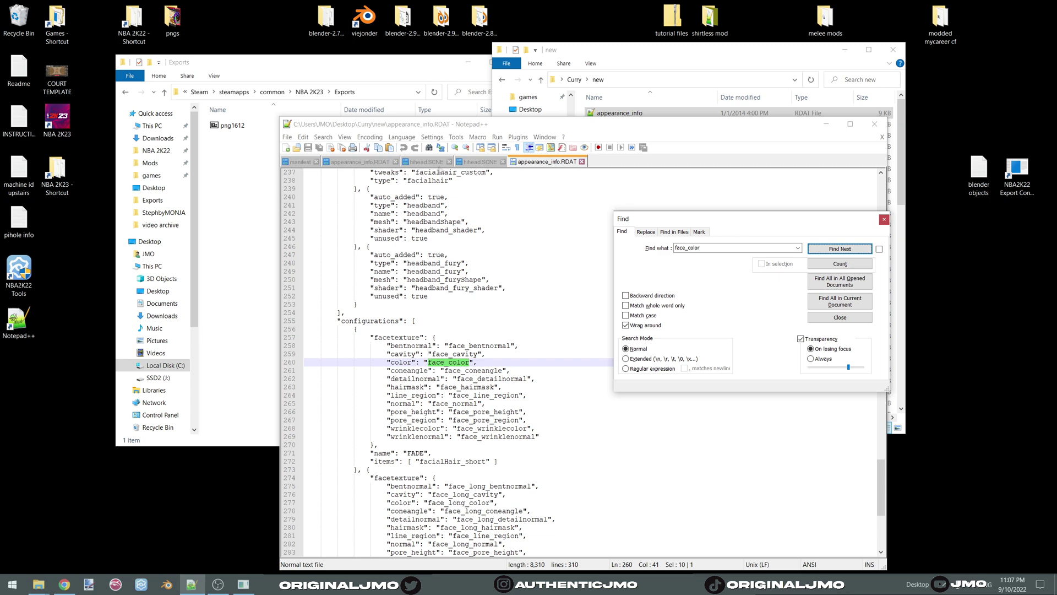
Search the NBA 2K23 manifest for face1612.
click(296, 162)
double_click(720, 247)
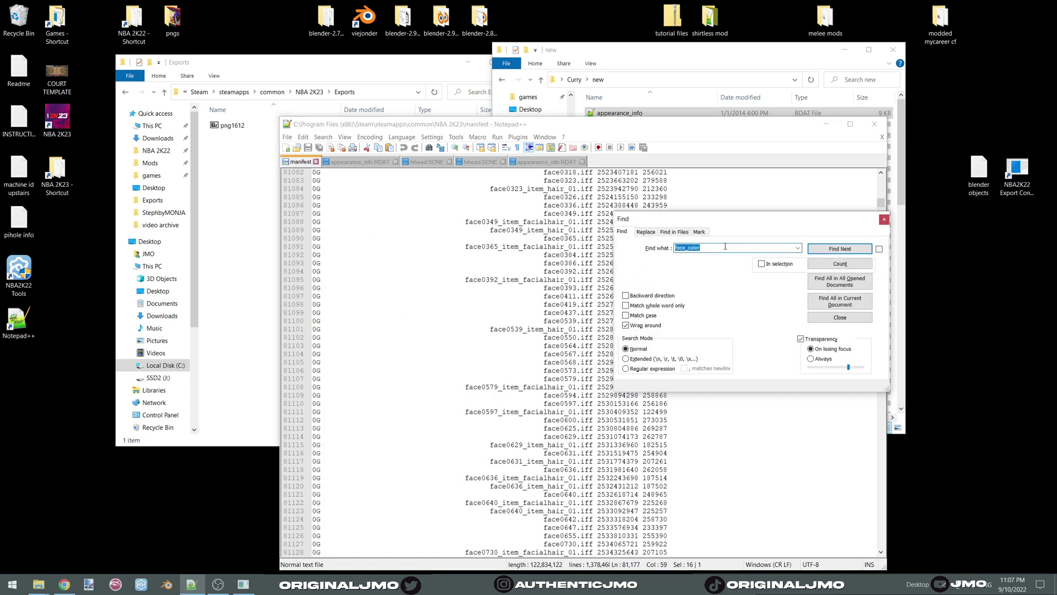
text(face1612)
key(Return)
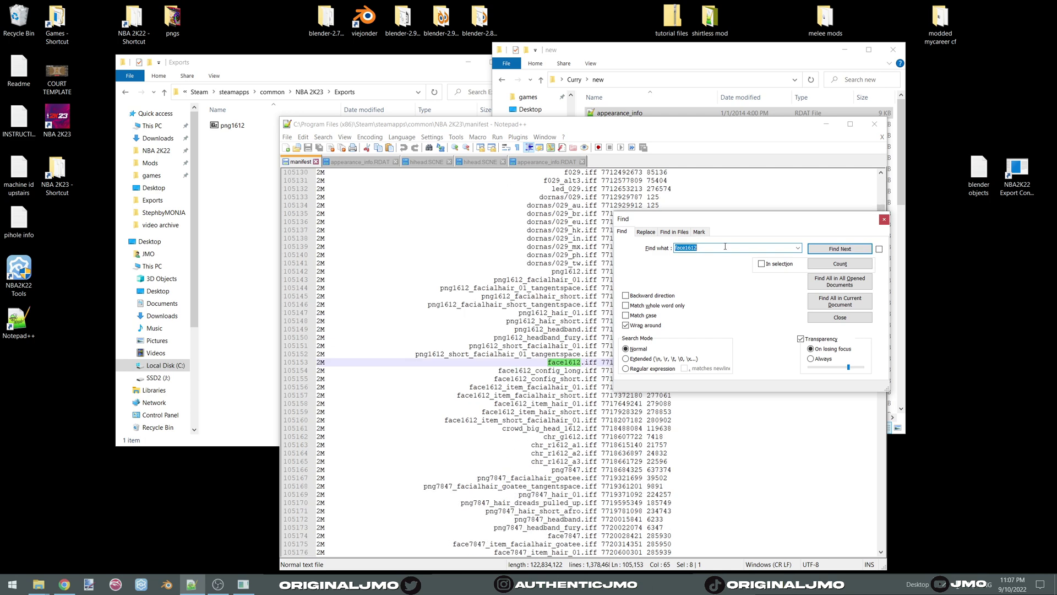
Select the face1612 config and item lines and the face1612.iff entry.
drag(720, 222, 800, 219)
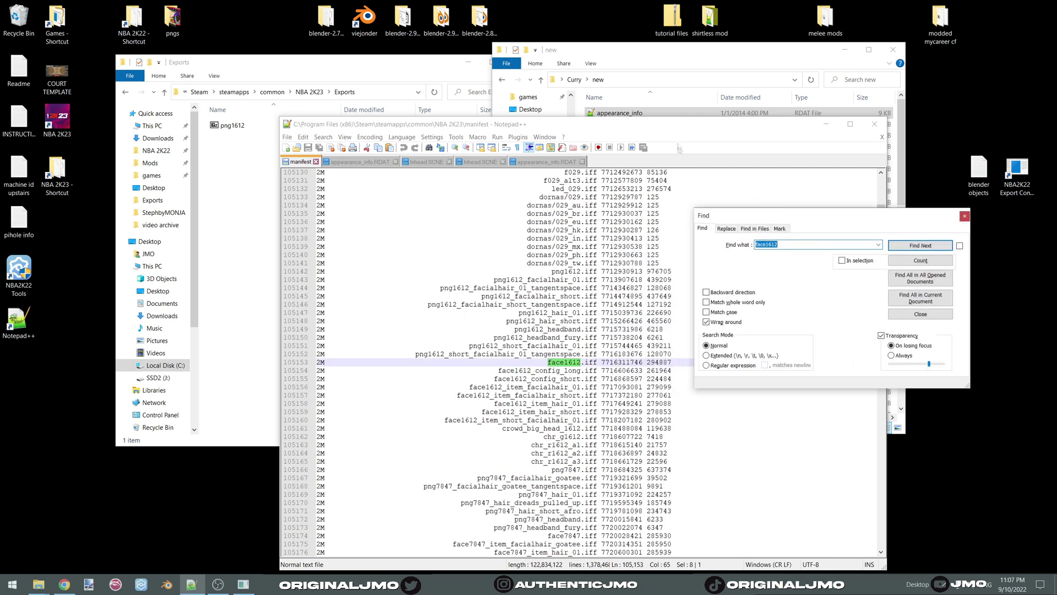
drag(667, 129, 528, 81)
scroll(379, 323, down, 1)
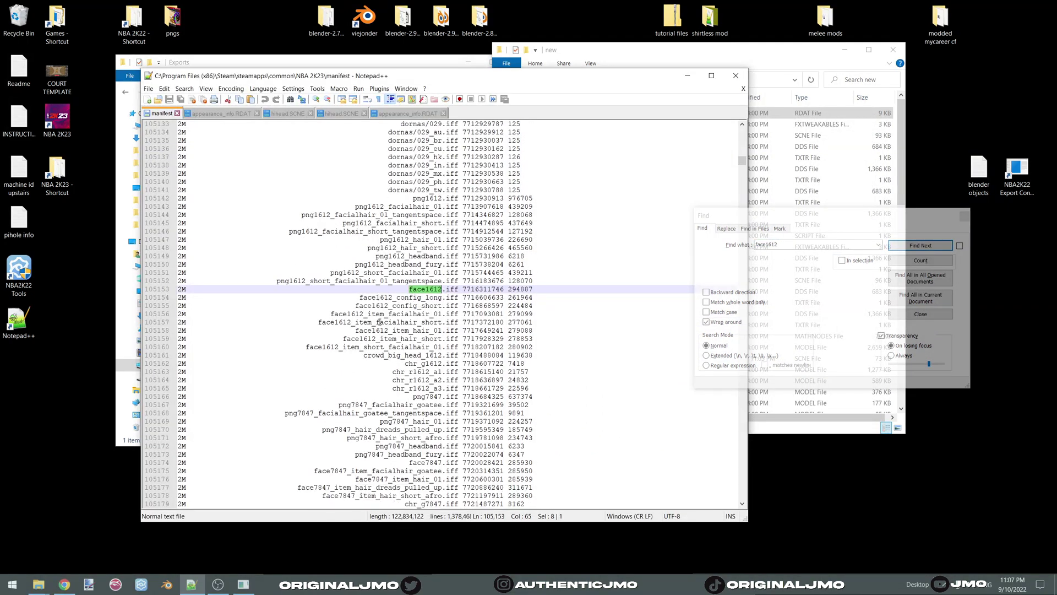
drag(365, 298, 429, 364)
double_click(433, 289)
click(407, 113)
Copy the configuration name FADE in appearance_info.RDAT.
scroll(420, 262, up, 3)
scroll(332, 302, down, 5)
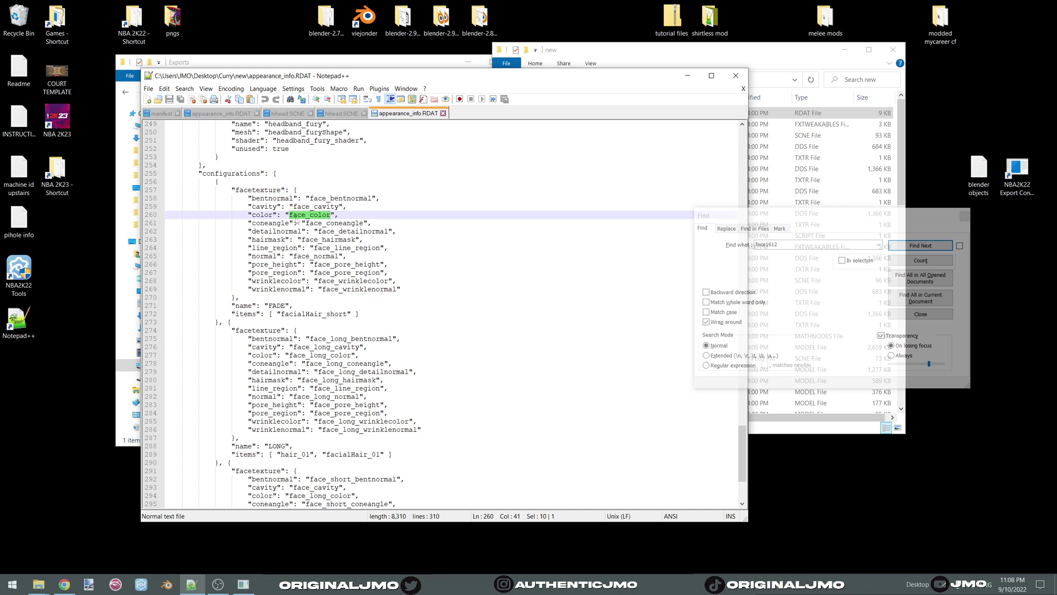
double_click(275, 306)
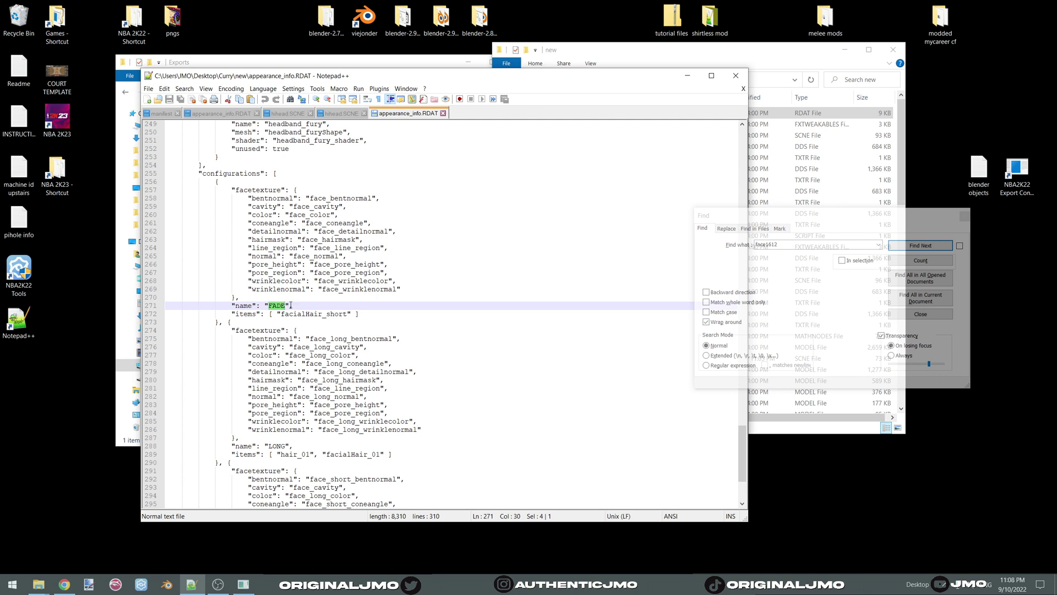
triple_click(278, 307)
click(276, 306)
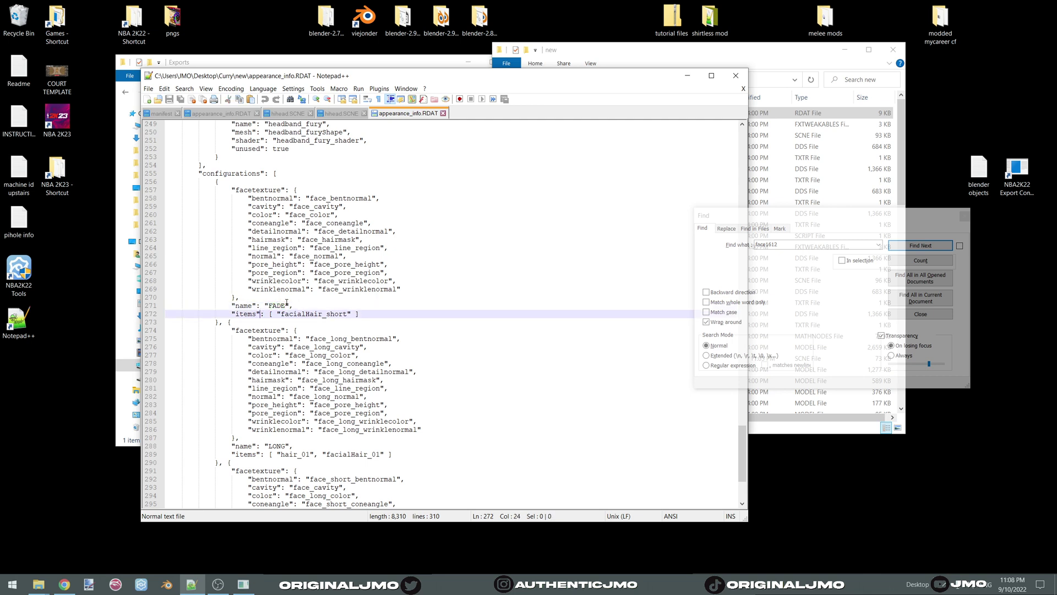
double_click(276, 306)
right_click(280, 306)
click(298, 321)
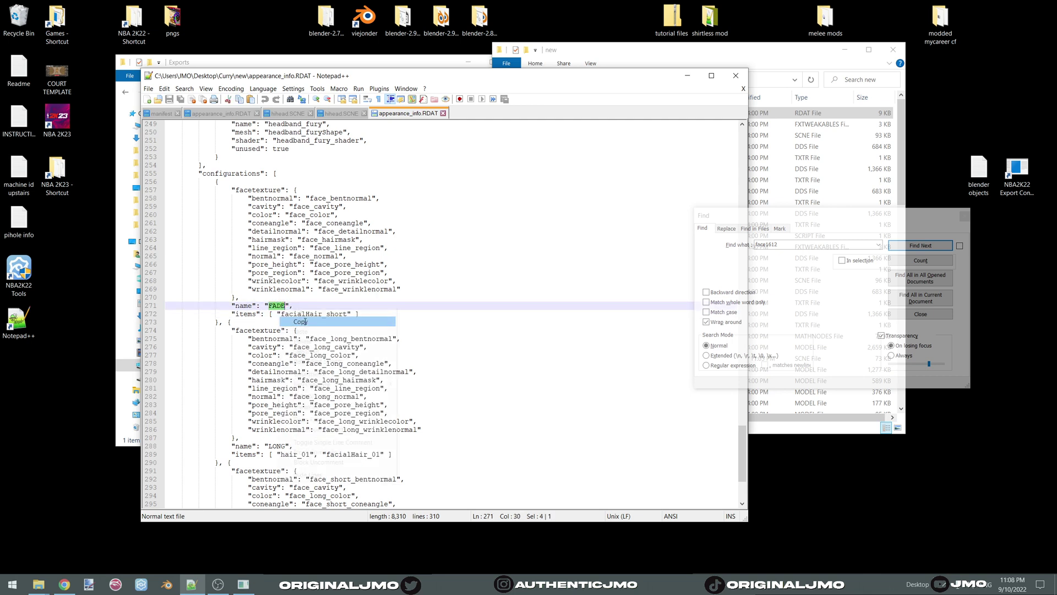
Replace SHORT with FADE in default_config, save appearance_info.RDAT and close Notepad++.
scroll(298, 256, up, 12)
scroll(298, 256, up, 19)
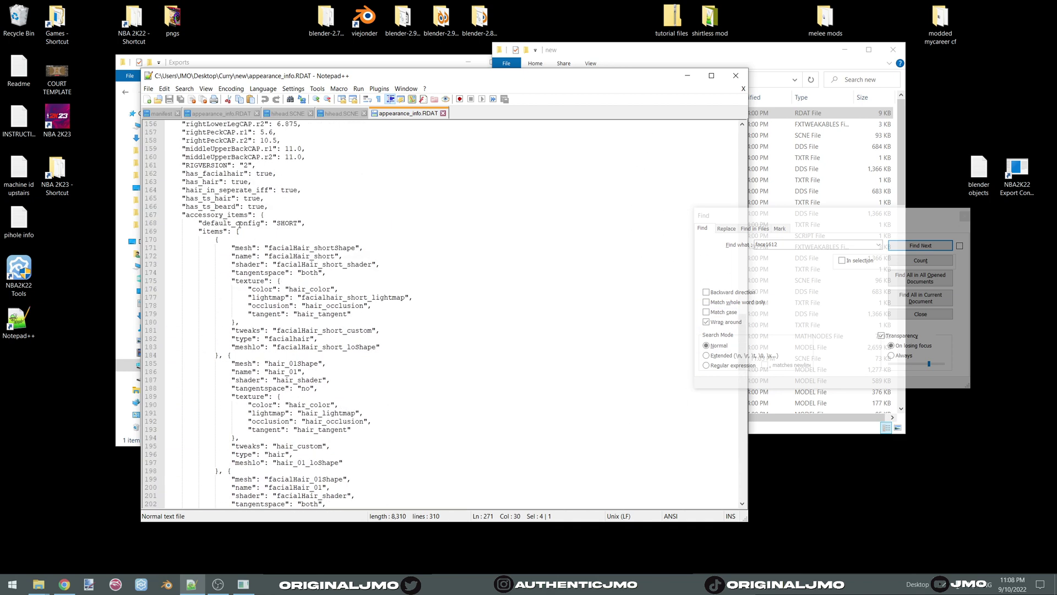
double_click(285, 224)
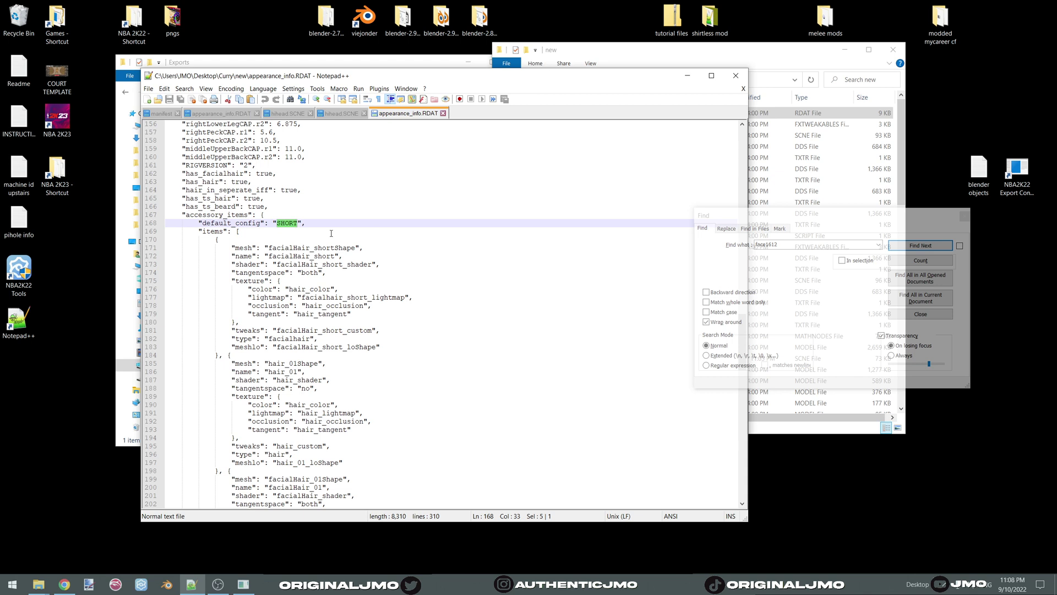
key(ctrl+f)
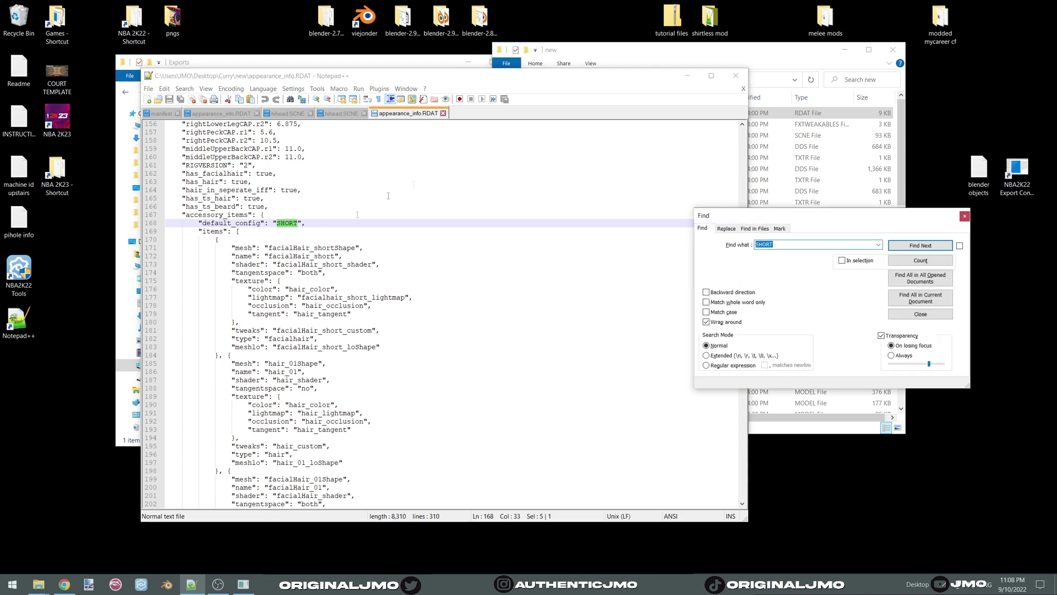
click(964, 219)
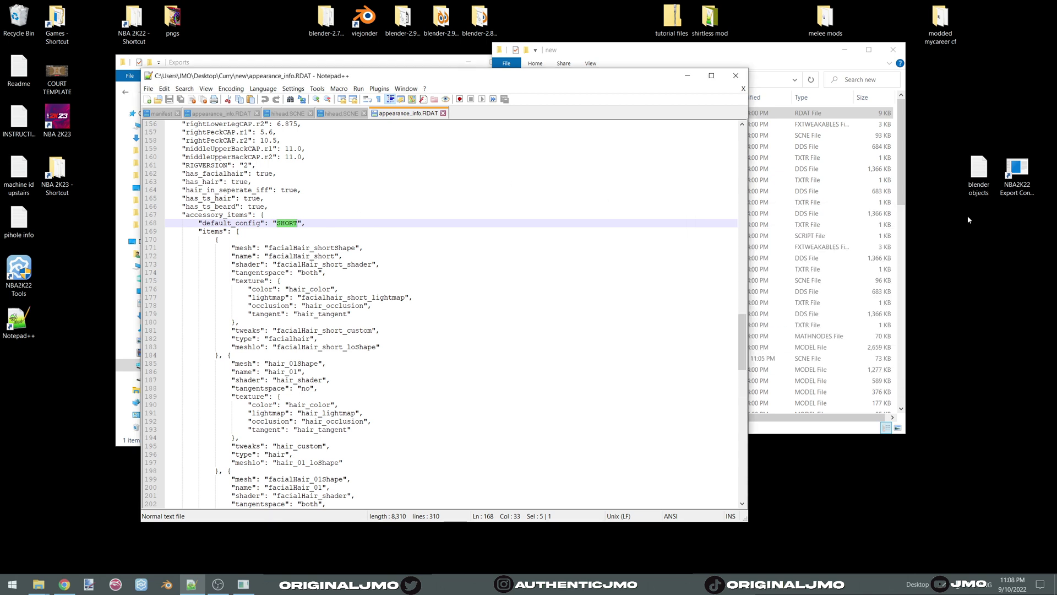
right_click(287, 222)
click(325, 246)
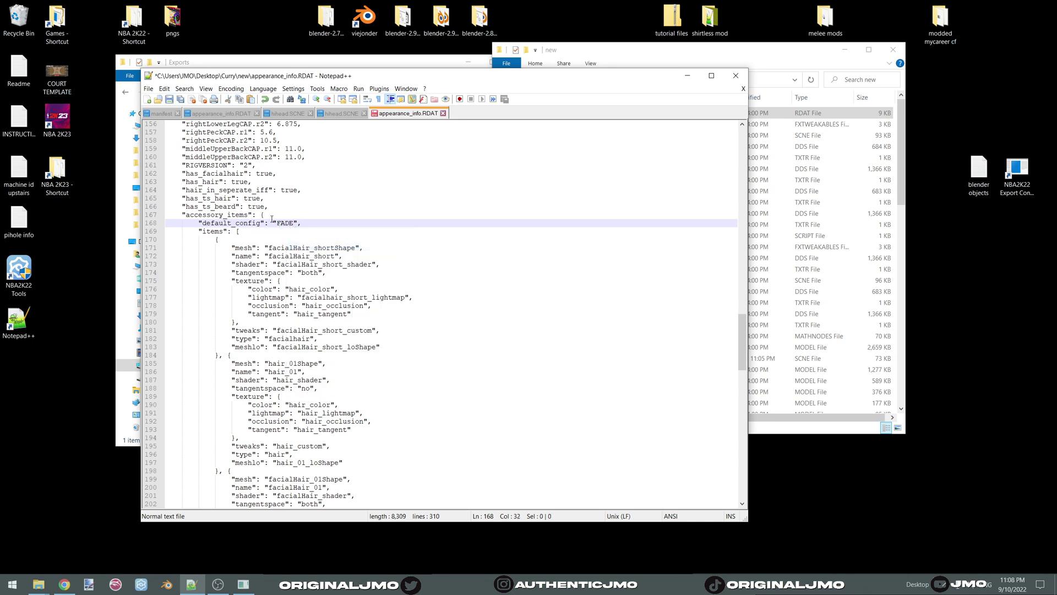
scroll(248, 219, up, 1)
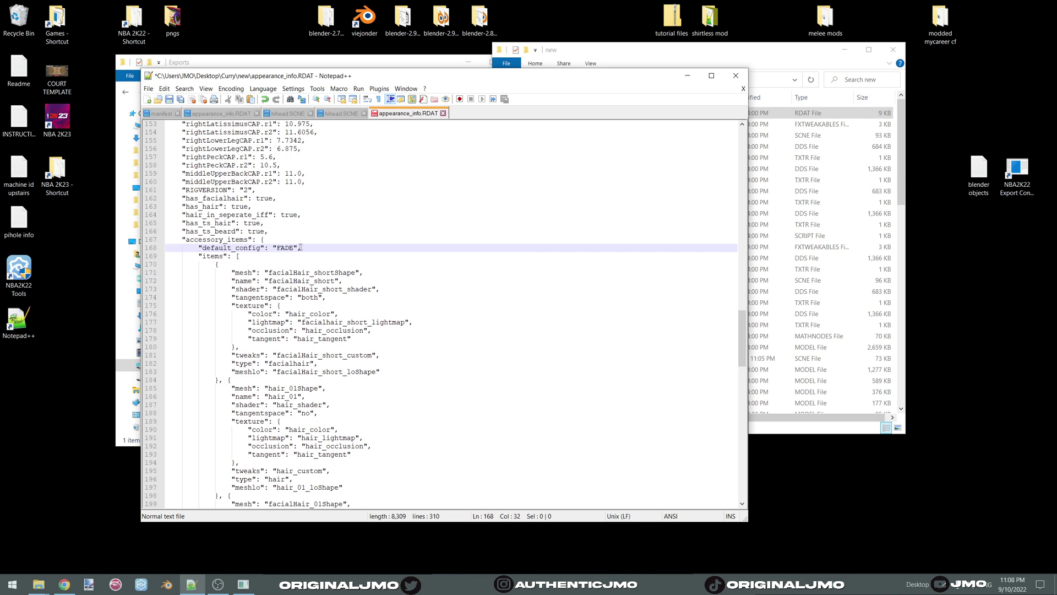
scroll(301, 247, down, 20)
key(ctrl+s)
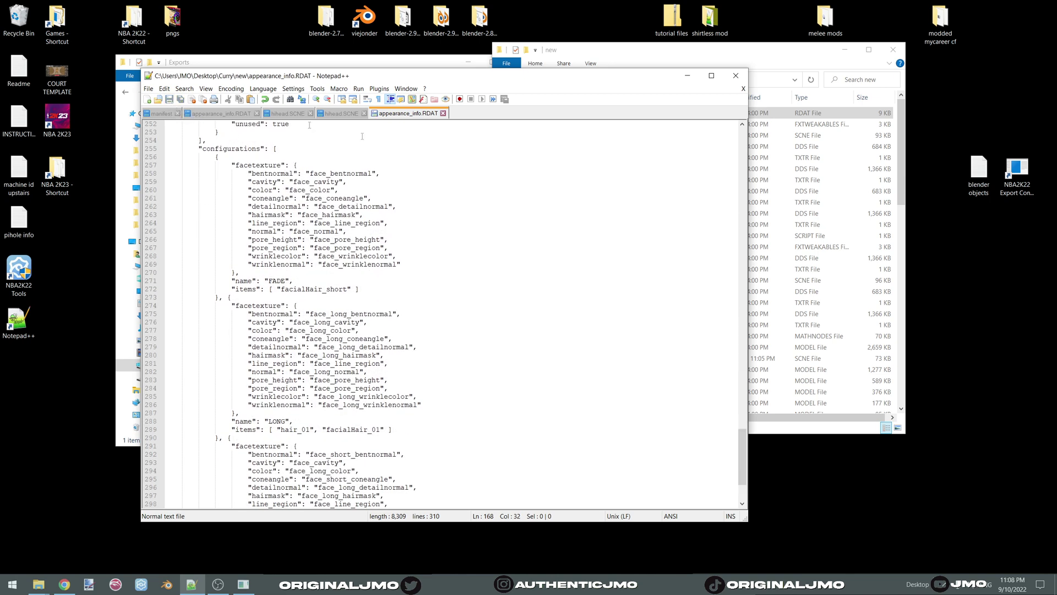
click(735, 76)
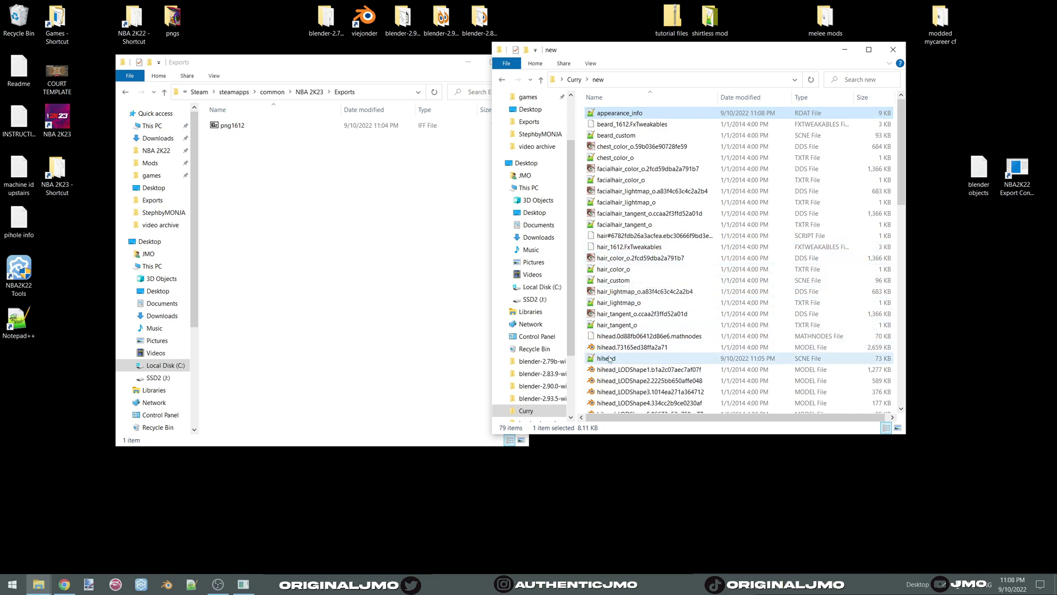
Add the edited appearance_info and hihead files into the png1612 archive.
double_click(485, 126)
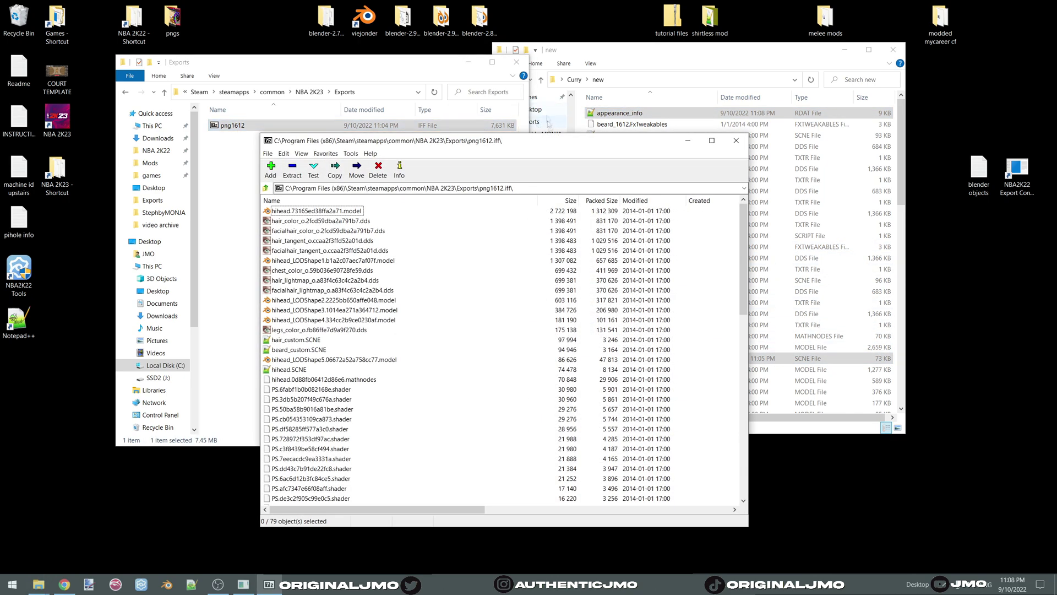
drag(548, 140, 330, 80)
click(593, 115)
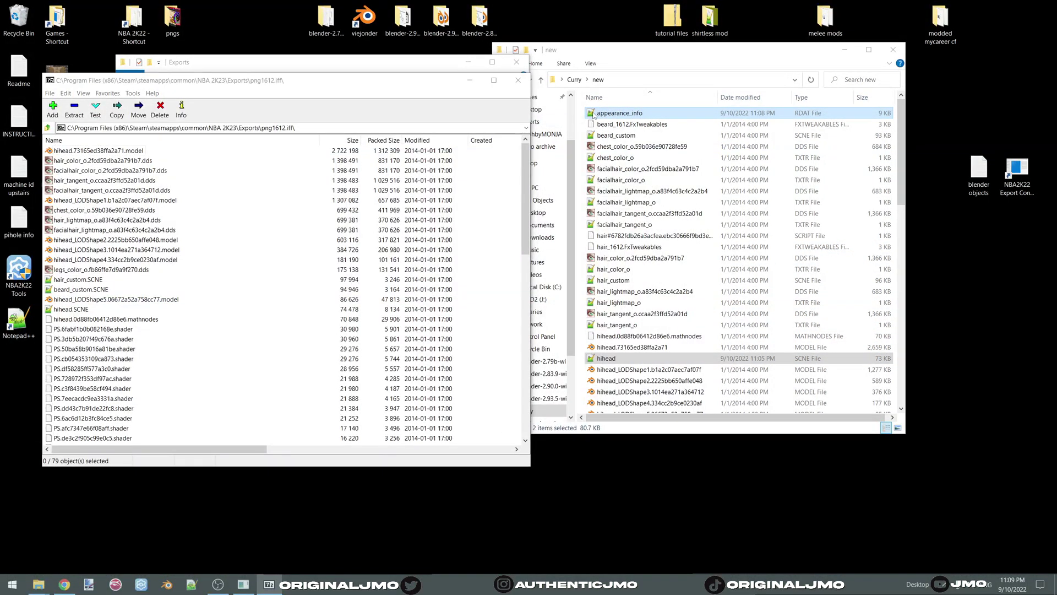
drag(593, 115, 347, 198)
click(502, 332)
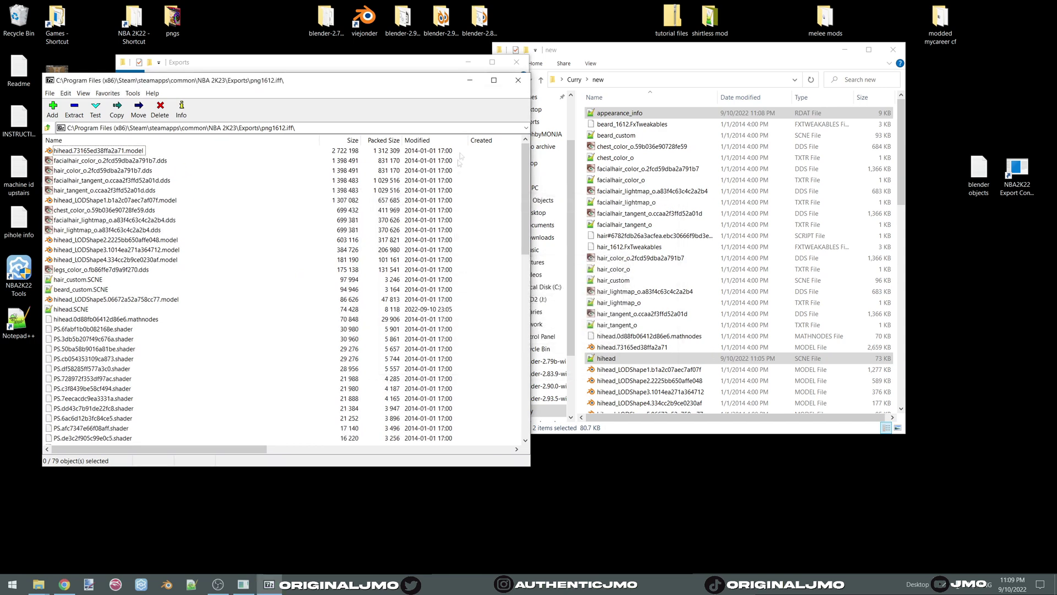
click(518, 79)
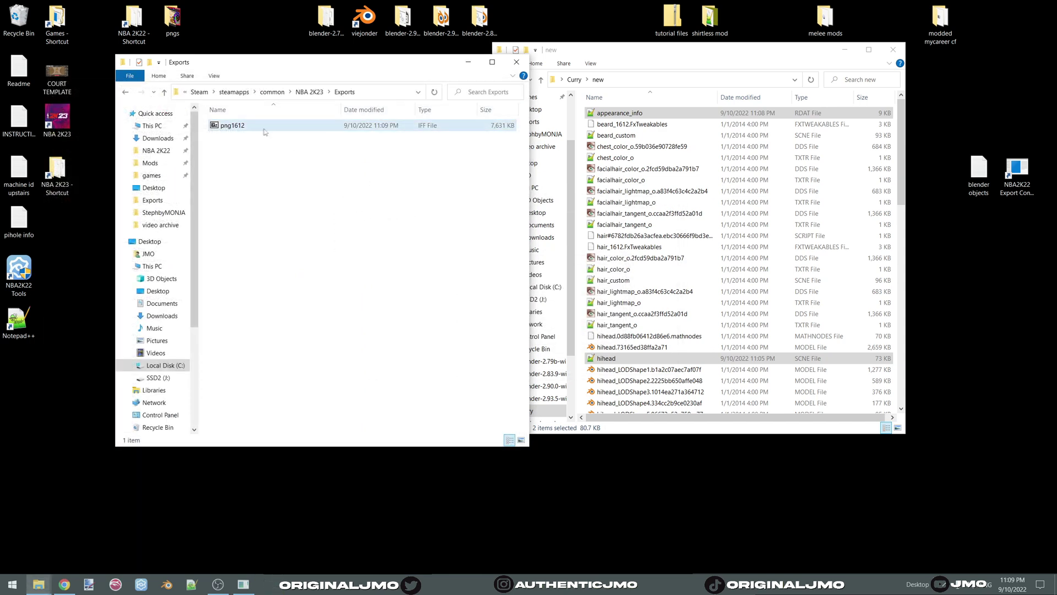
Move png1612 from Exports into the NBA 2K23 Mods folder.
click(256, 127)
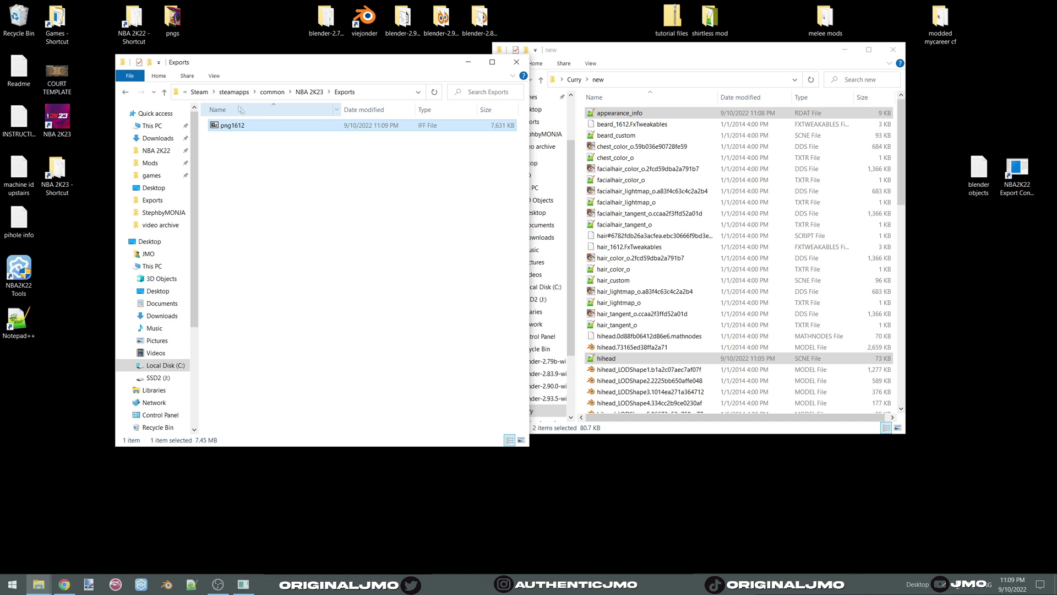
right_click(223, 125)
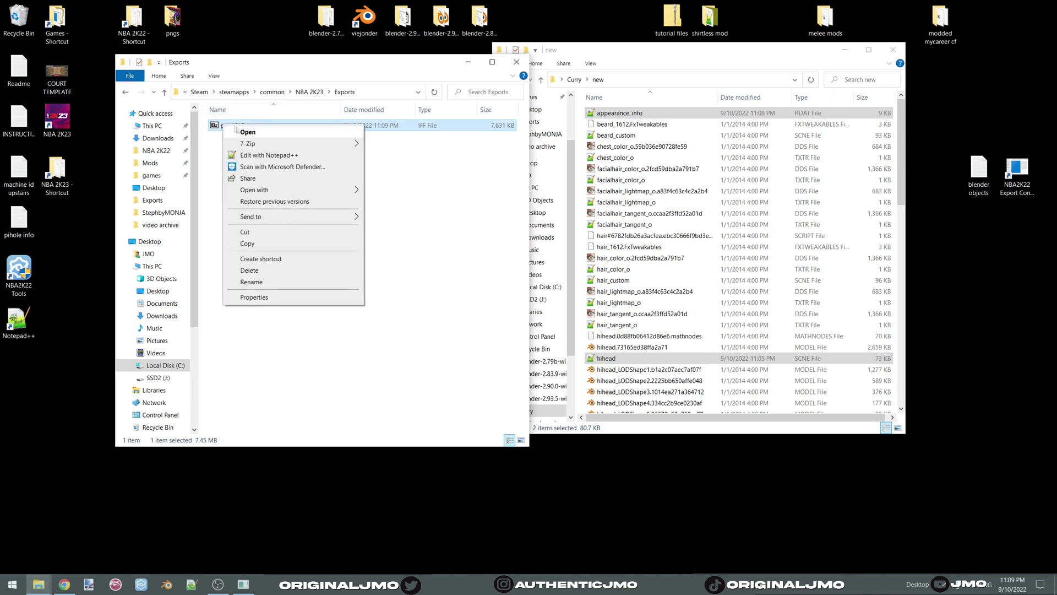
click(272, 233)
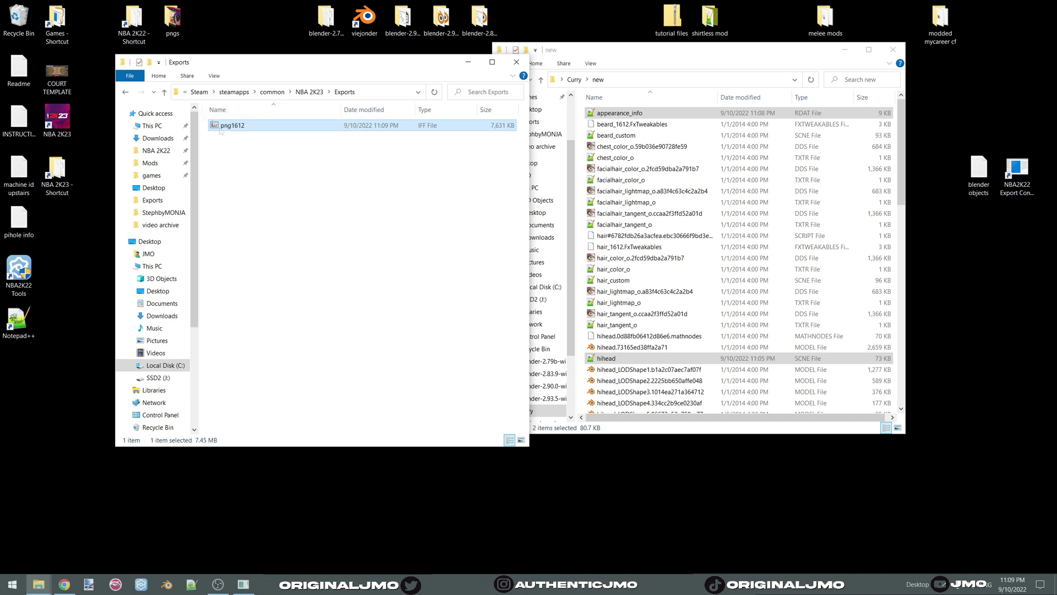
click(165, 92)
double_click(248, 158)
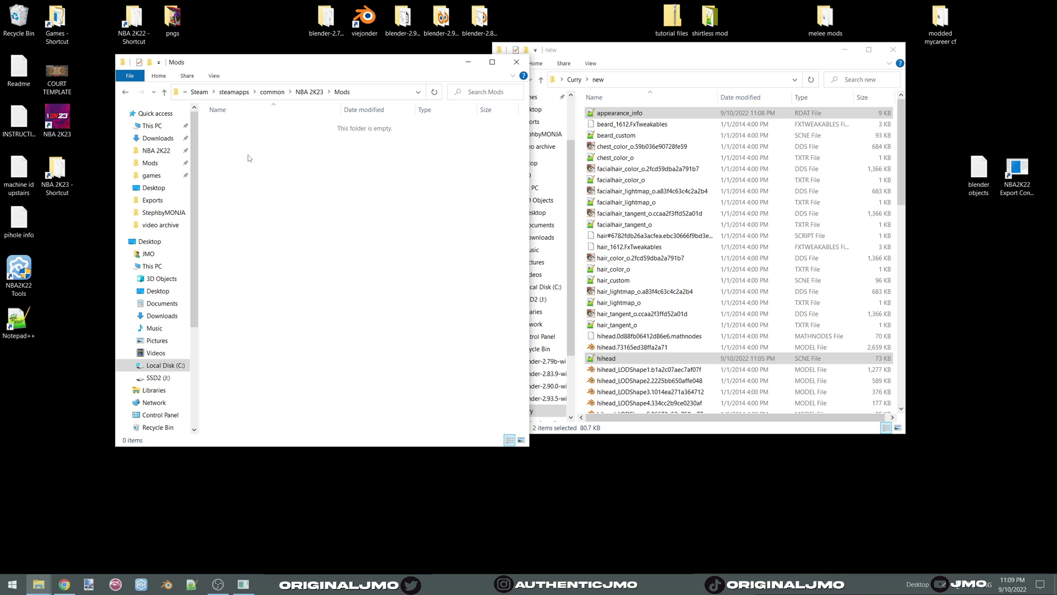
key(ctrl+v)
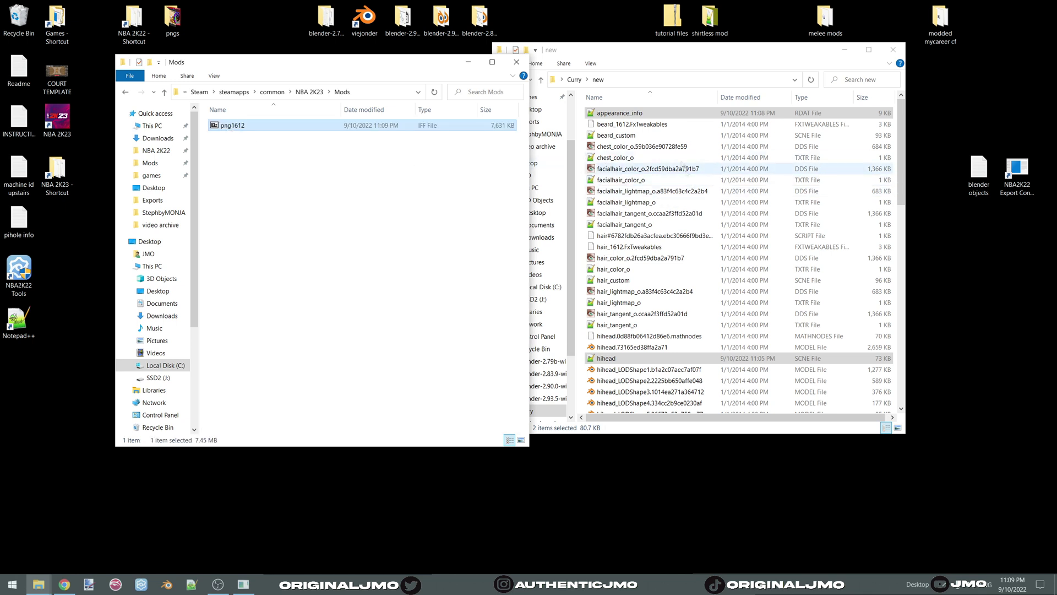
Create a folder named export inside Curry's new folder.
click(605, 138)
right_click(653, 119)
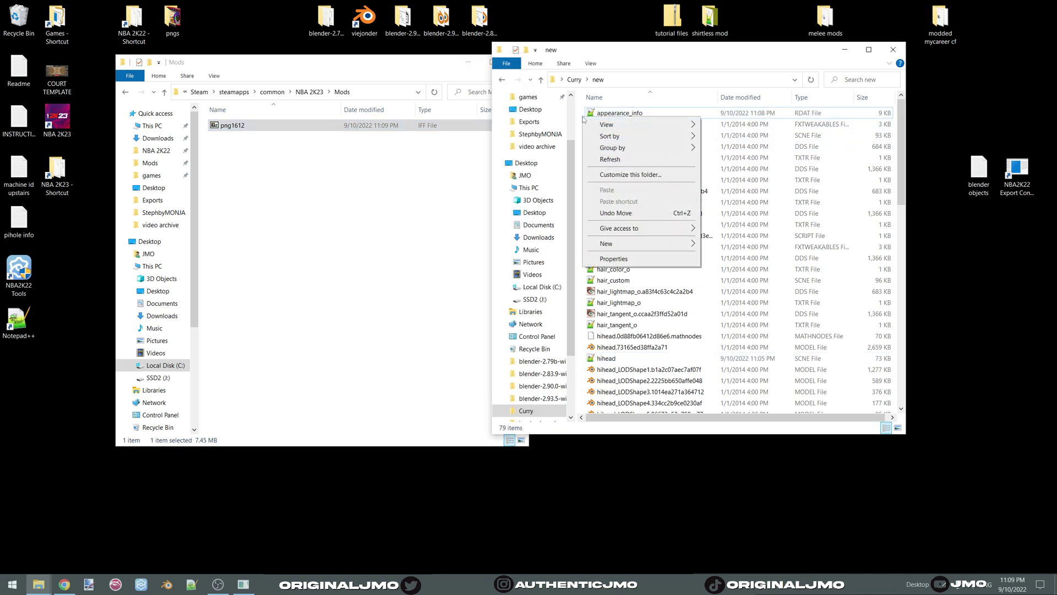
key(w)
key(f)
text(export)
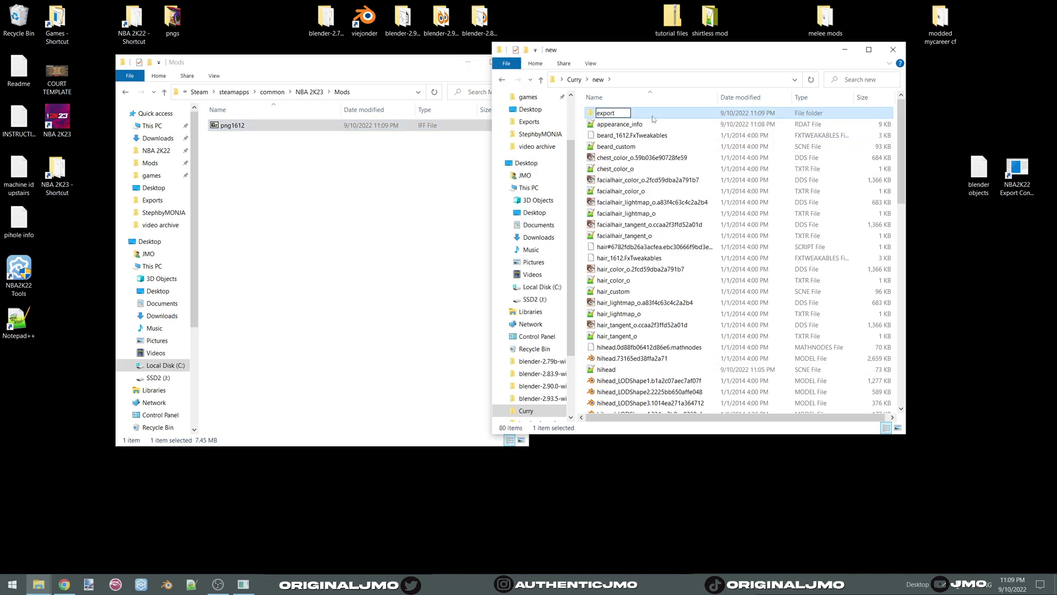
key(Return)
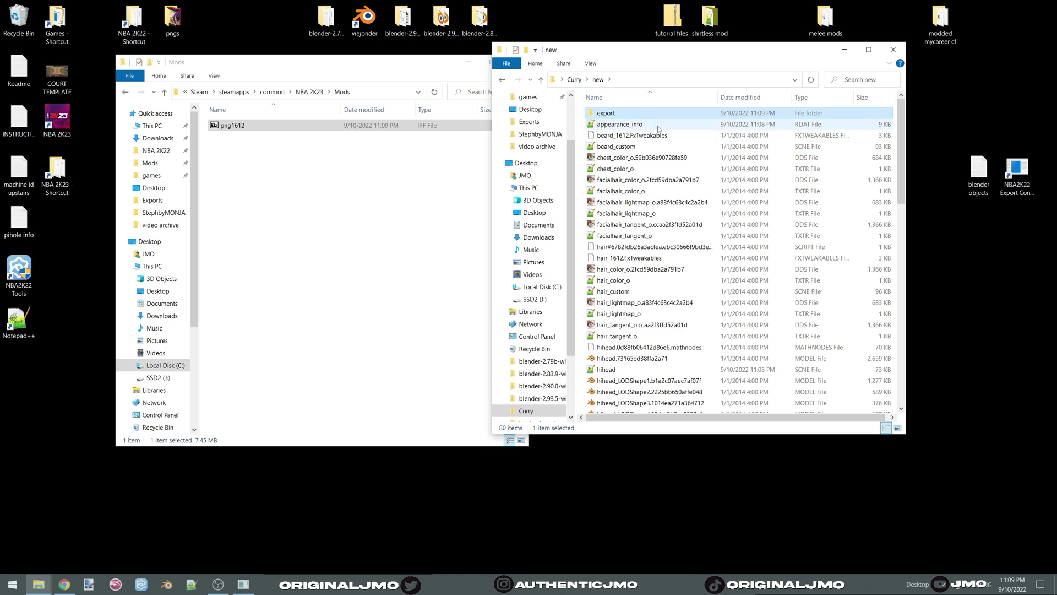
Recheck the new folder's contents, then go back up to the Curry folder.
click(540, 79)
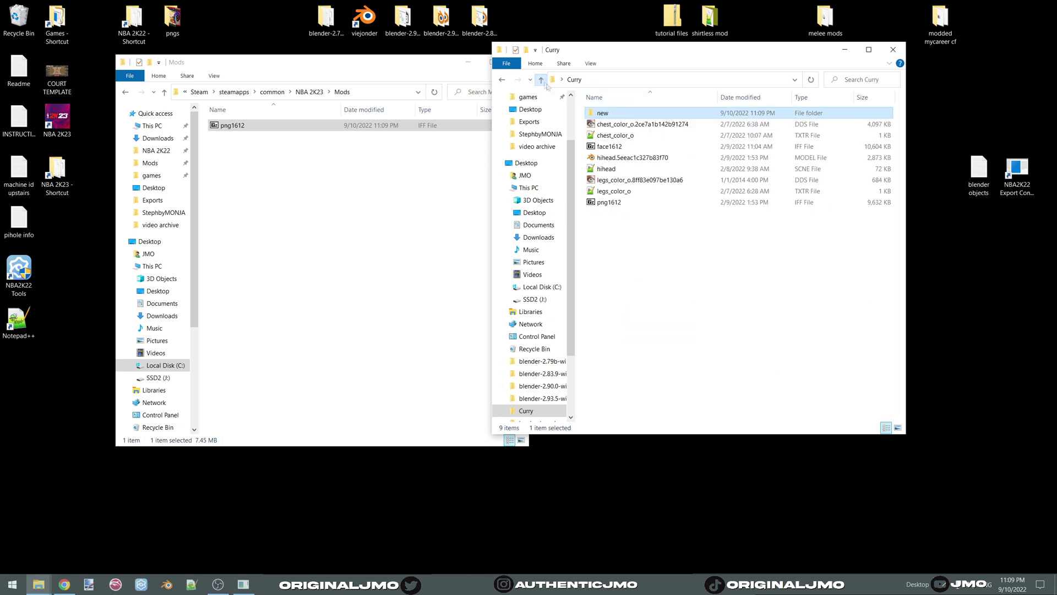
drag(675, 259, 600, 113)
double_click(601, 113)
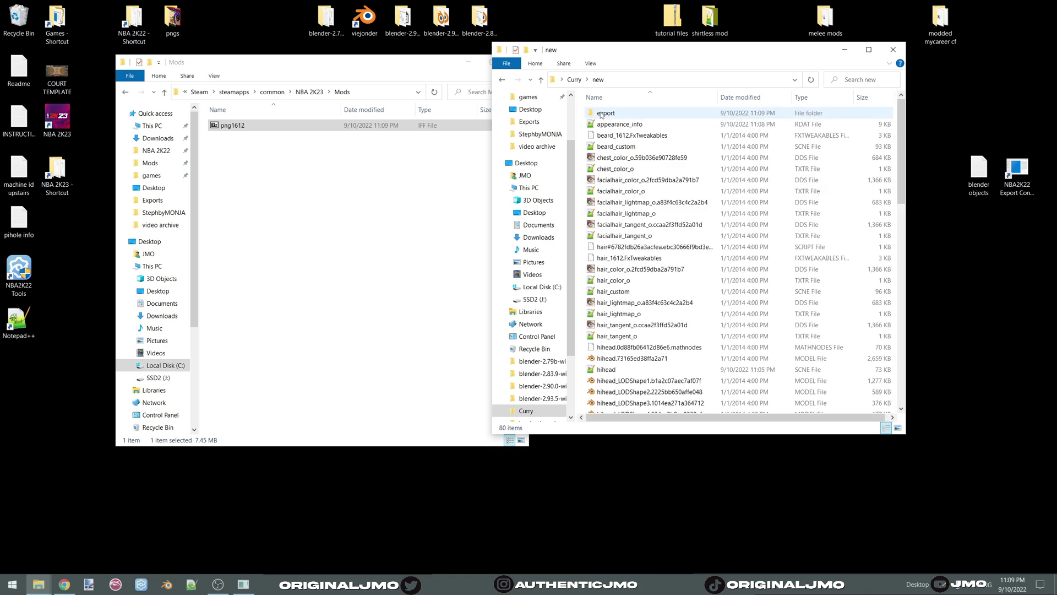
drag(584, 110, 671, 270)
click(815, 252)
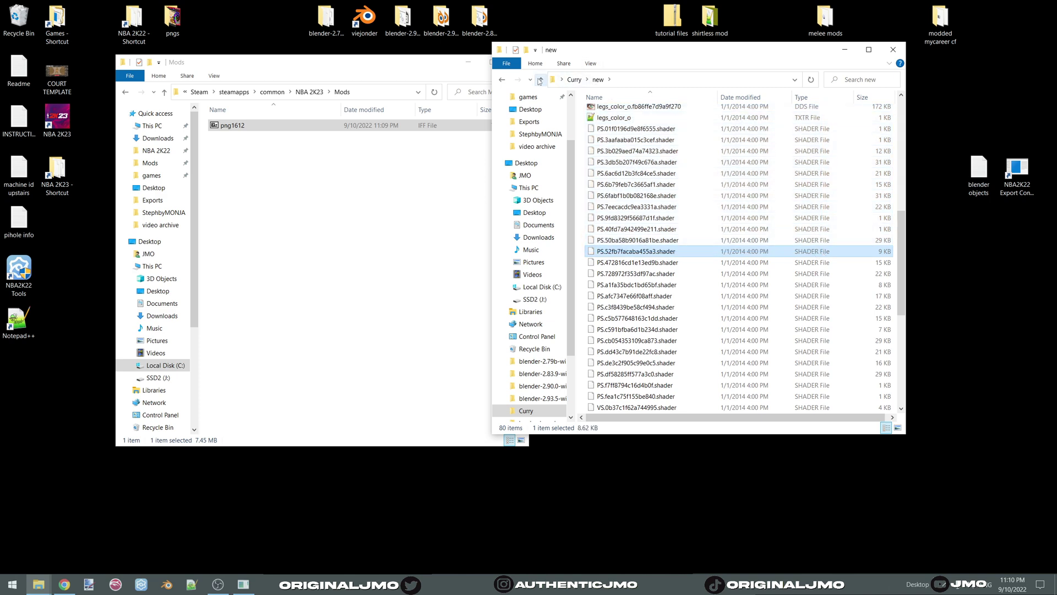
click(541, 80)
Start blender.exe from the tutorial's 'Blender with plugin installed' folder.
click(428, 64)
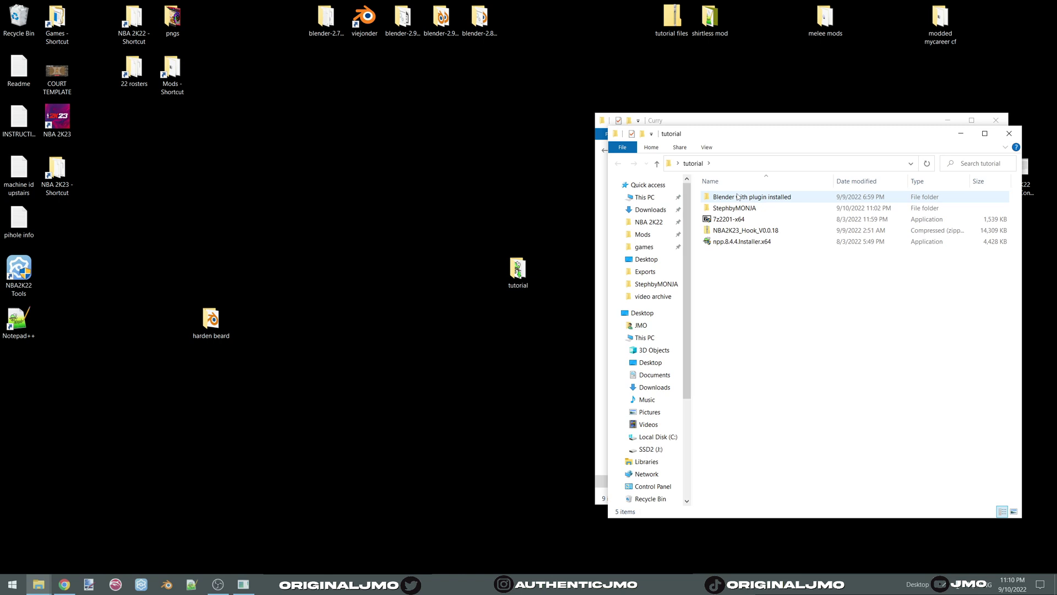
click(737, 197)
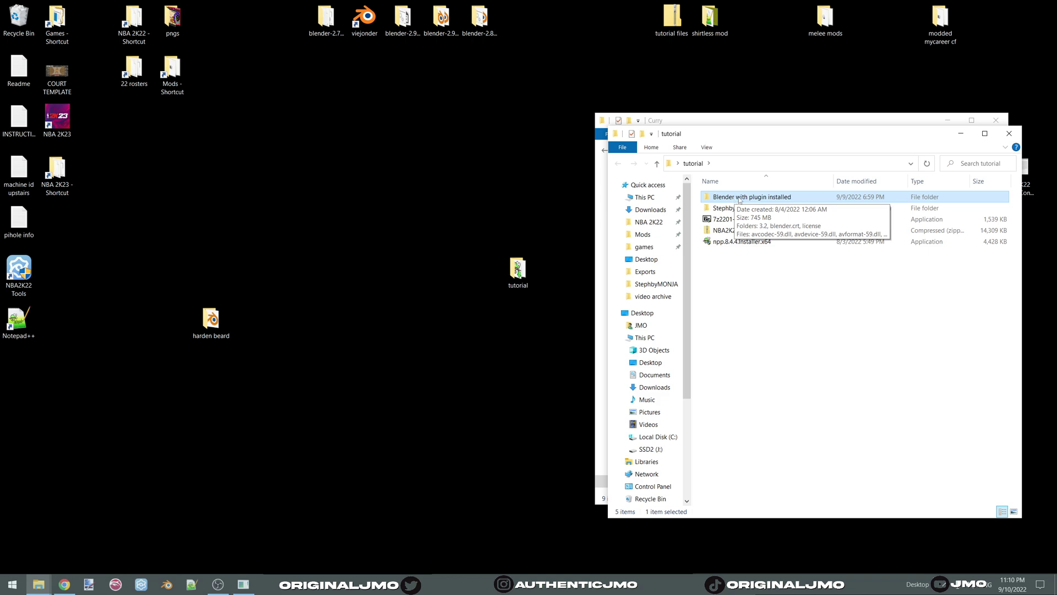
double_click(738, 198)
double_click(742, 277)
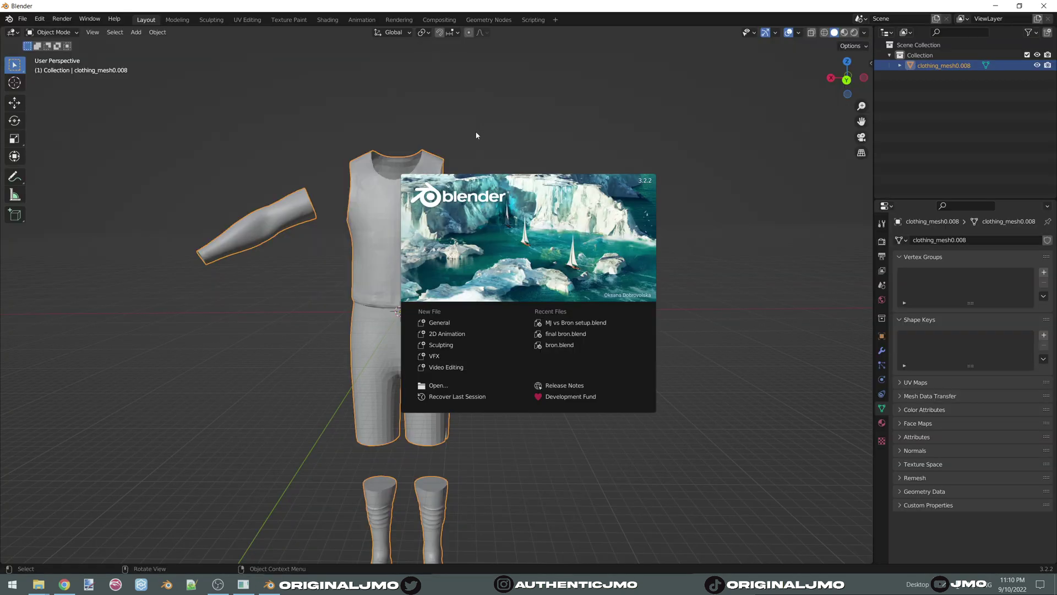
Dismiss the splash screen and show the NBA 2K Importer & Exporter panel in Scene properties.
click(533, 129)
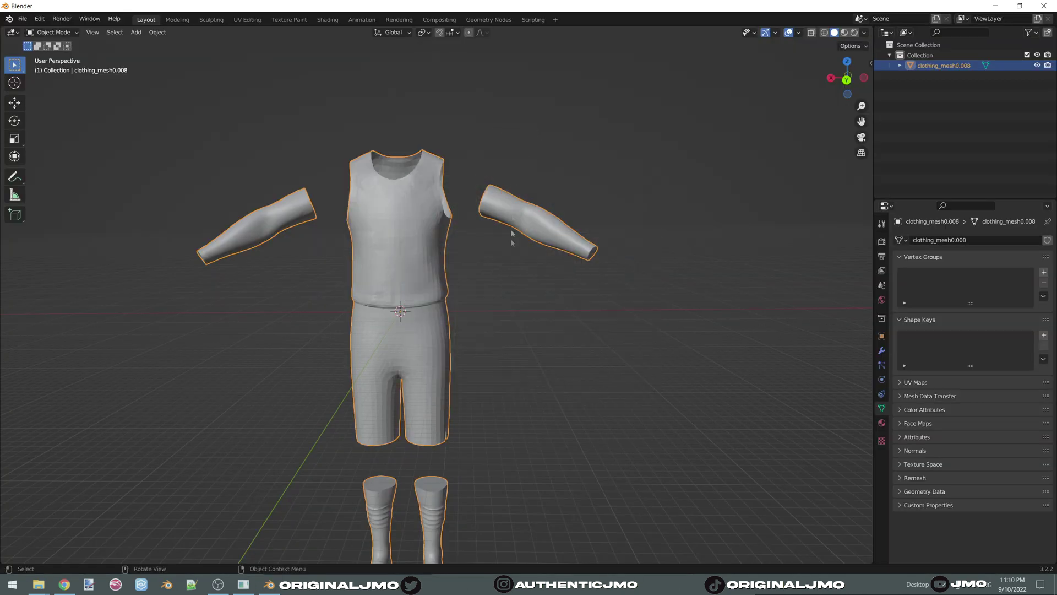
scroll(512, 258, down, 1)
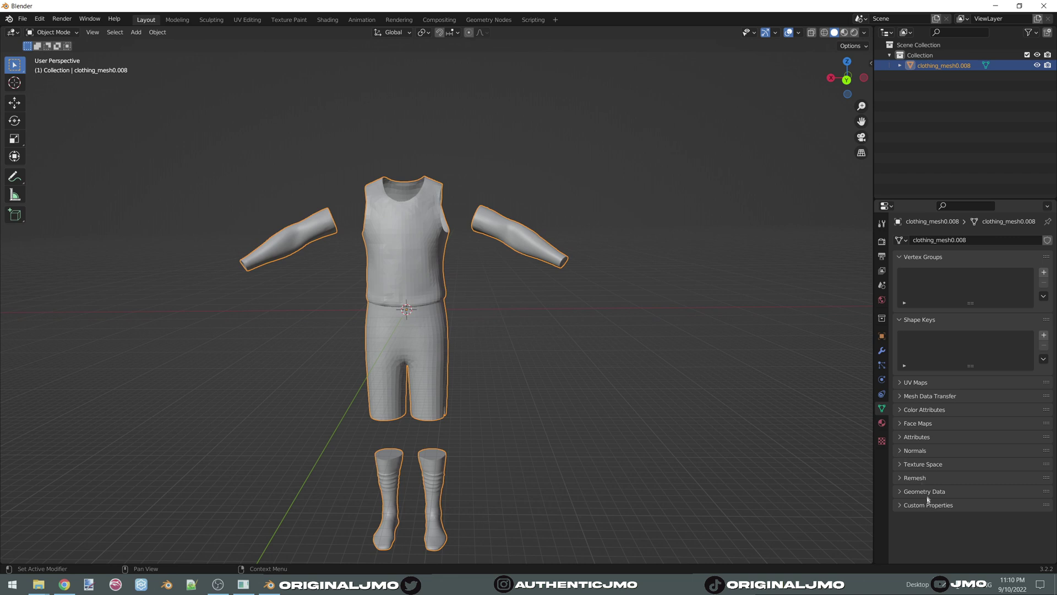
click(917, 397)
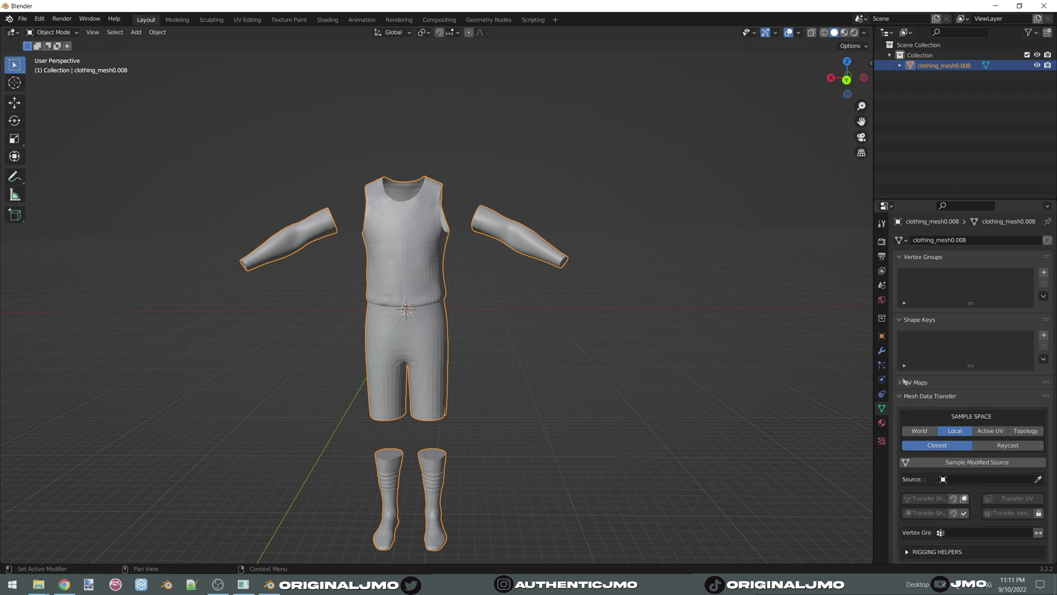
click(881, 284)
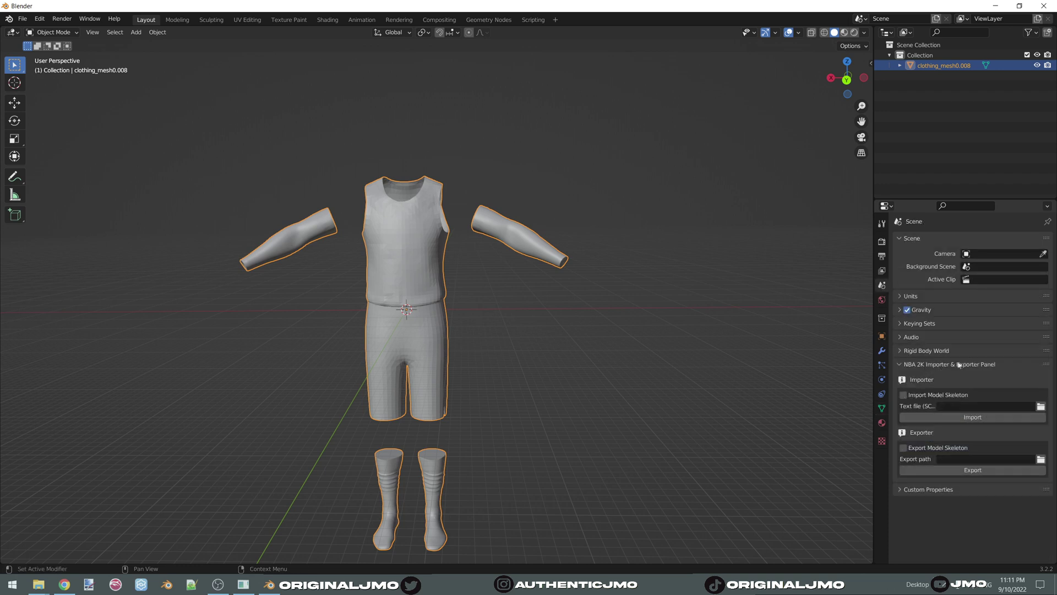
click(900, 364)
click(901, 364)
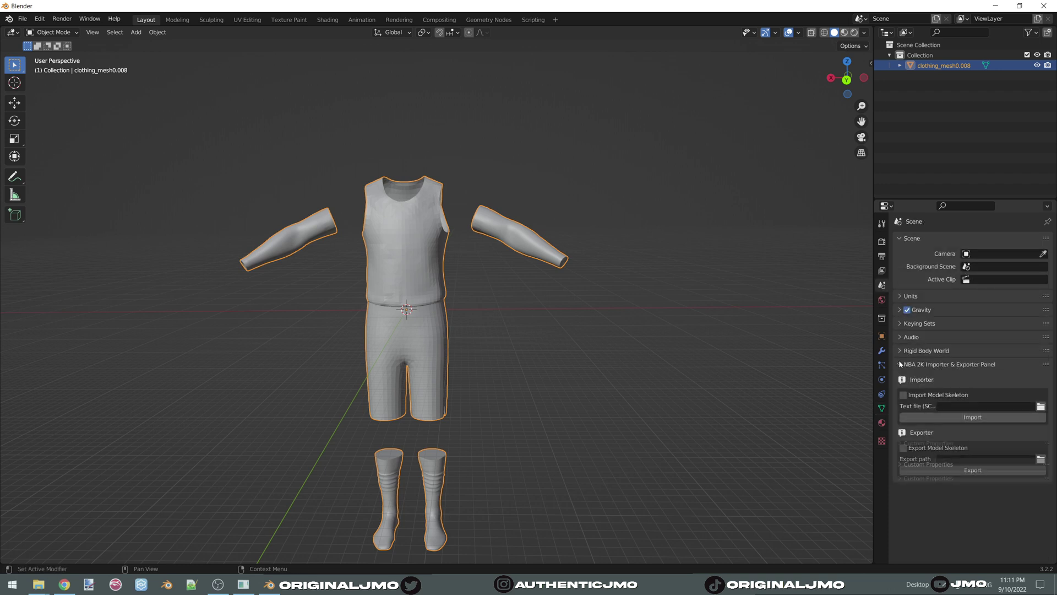
Open Blender's Preferences window.
click(21, 20)
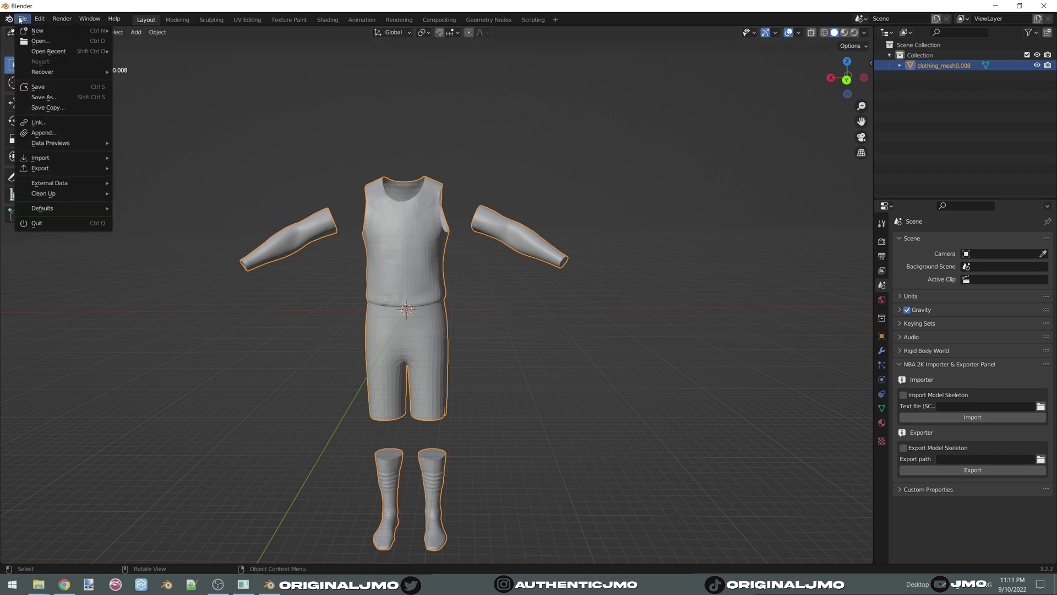
mouse_move(39, 19)
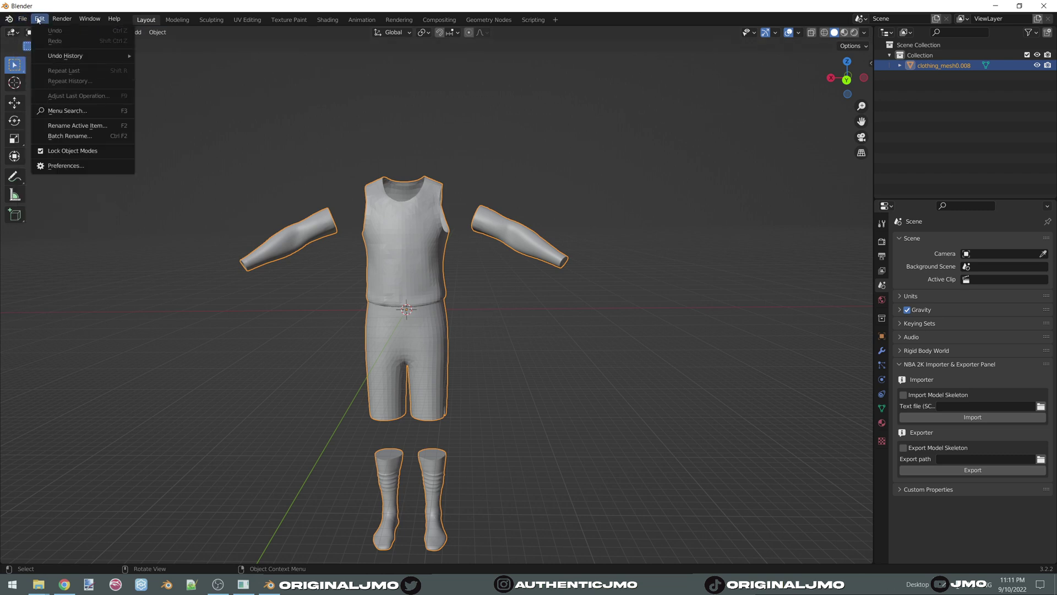
click(63, 166)
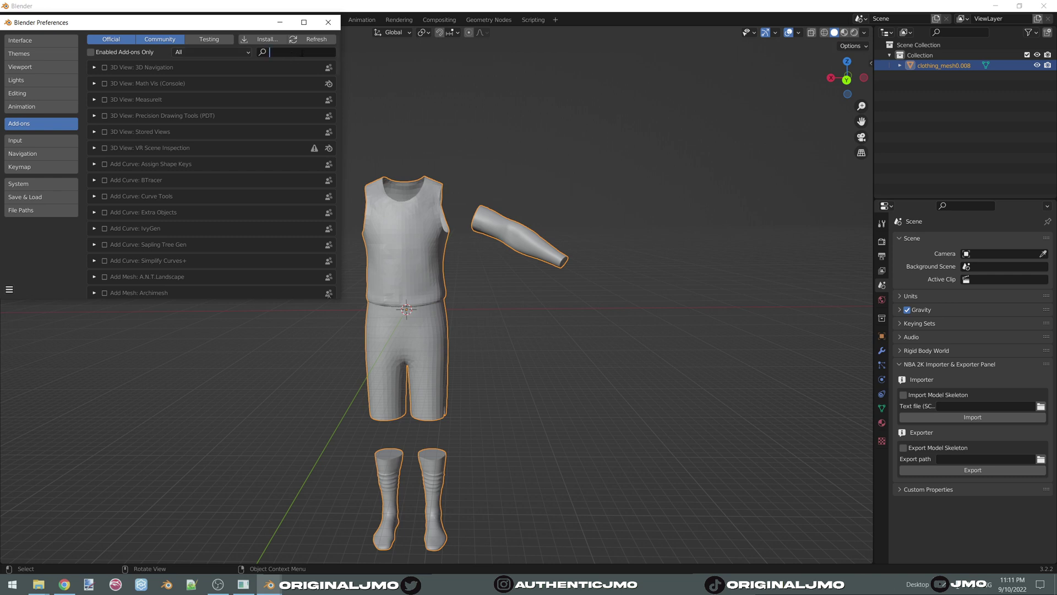
text(2k)
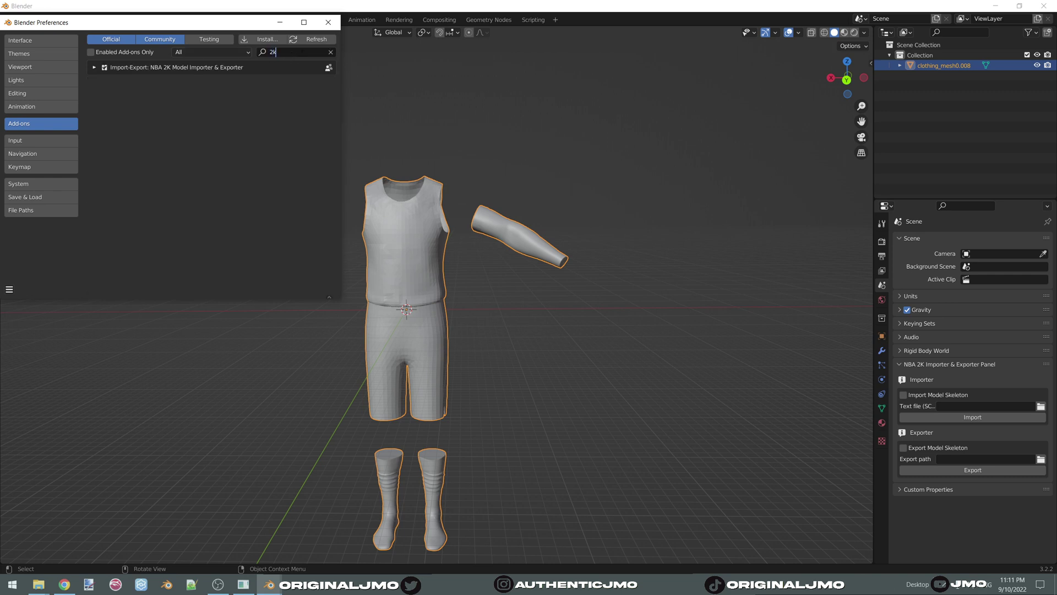
key(Return)
click(294, 55)
text(mesh)
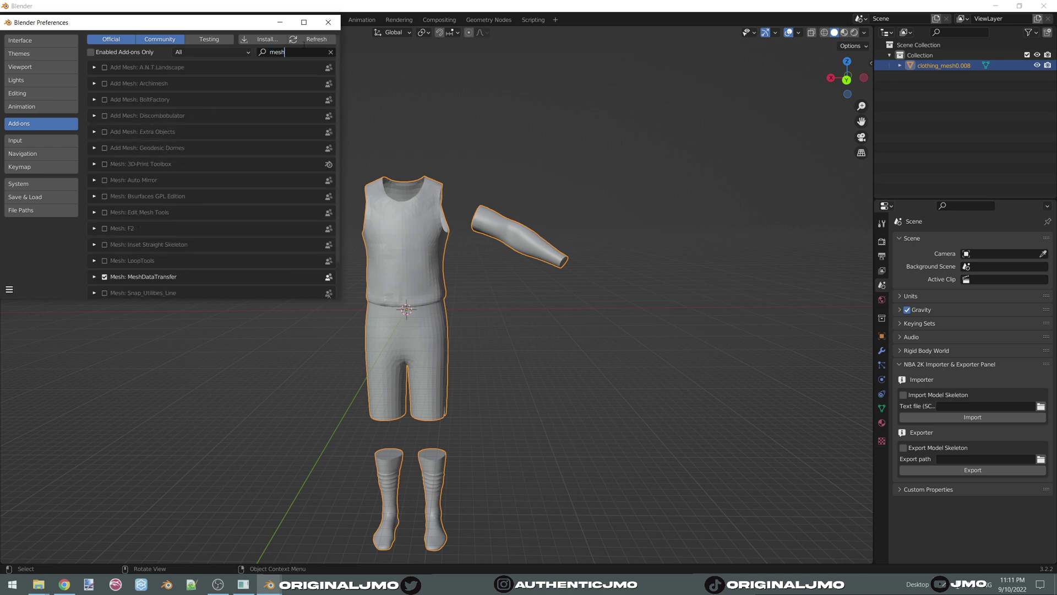
key(Return)
click(329, 52)
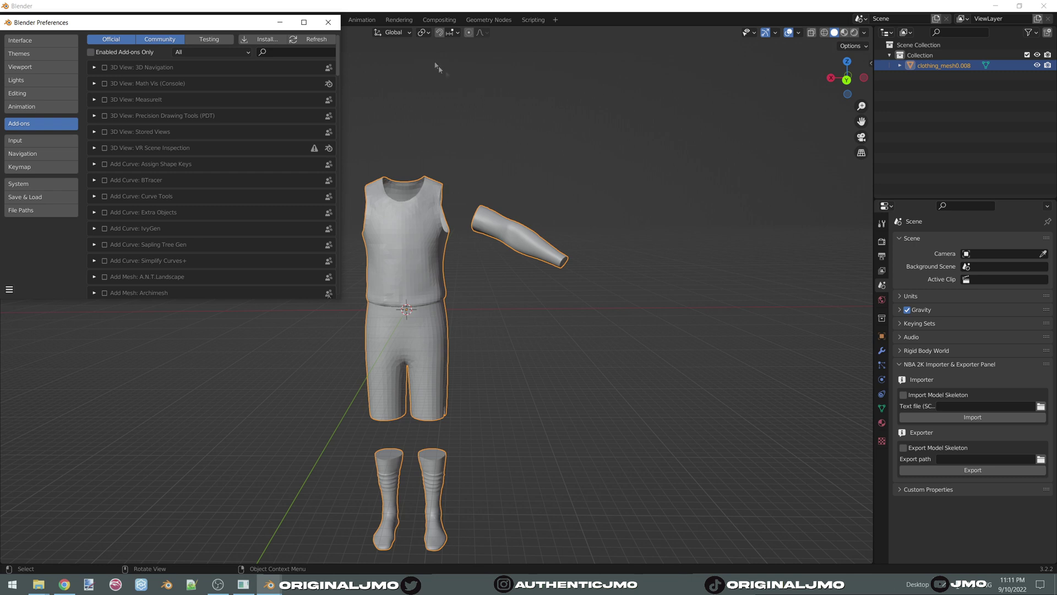
click(328, 22)
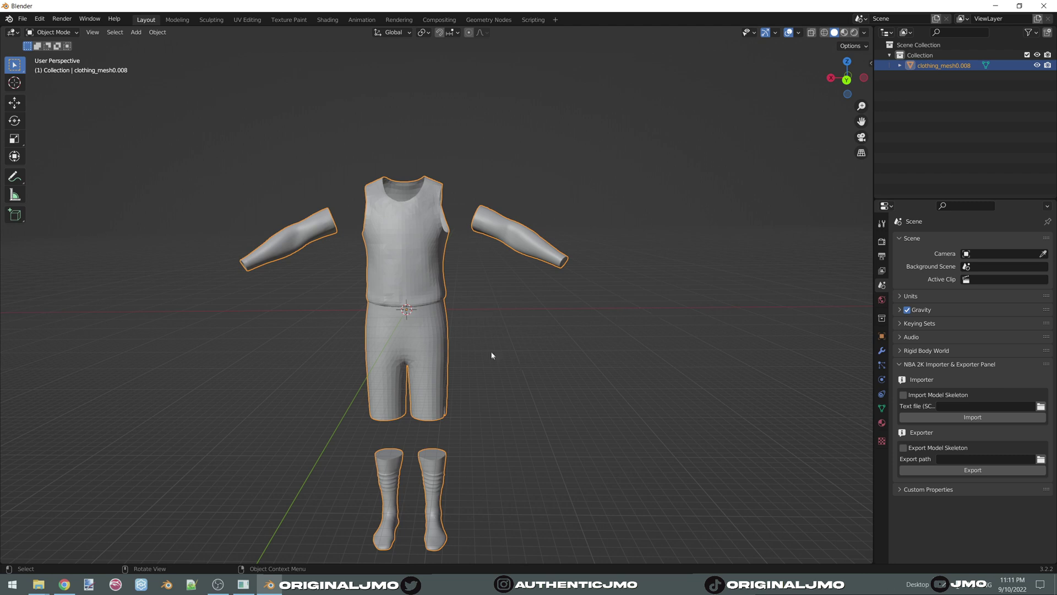
Import hihead.SCNE from the Desktop Curry folder with the NBA 2K Importer.
middle_drag(692, 250, 700, 256)
click(611, 264)
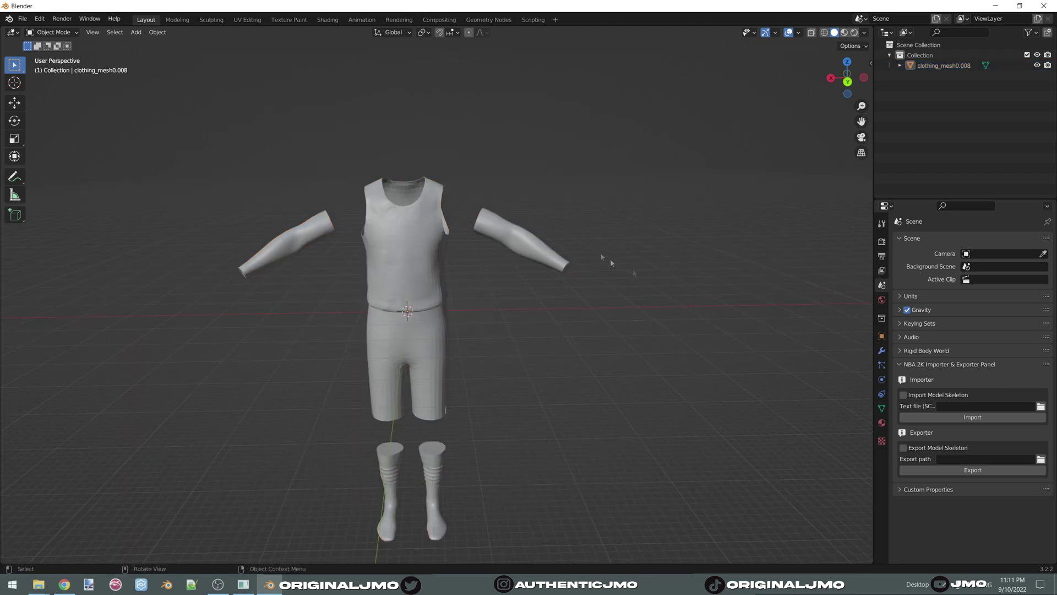
click(1040, 407)
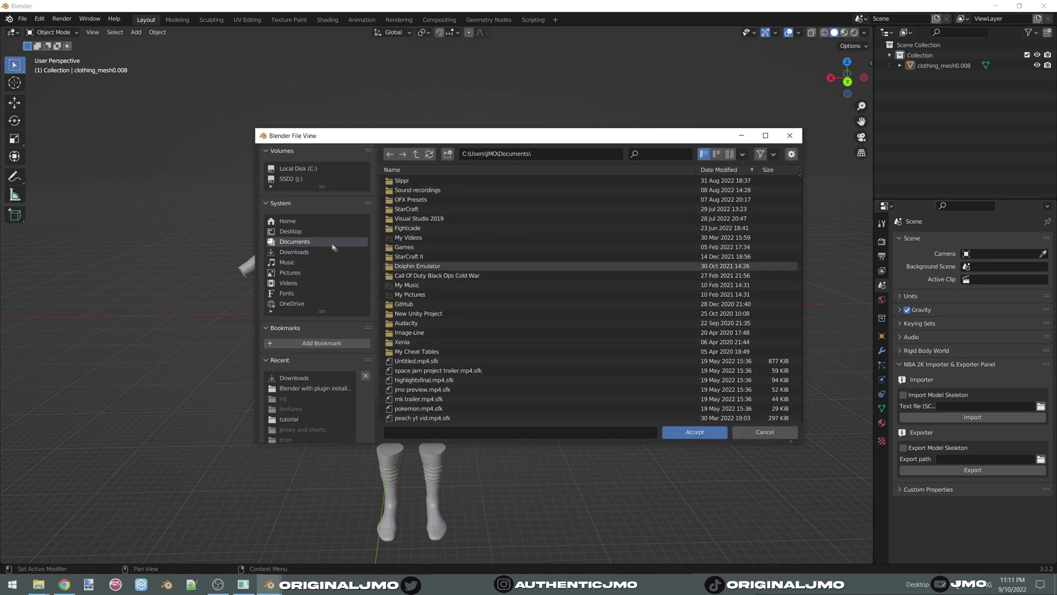
click(297, 232)
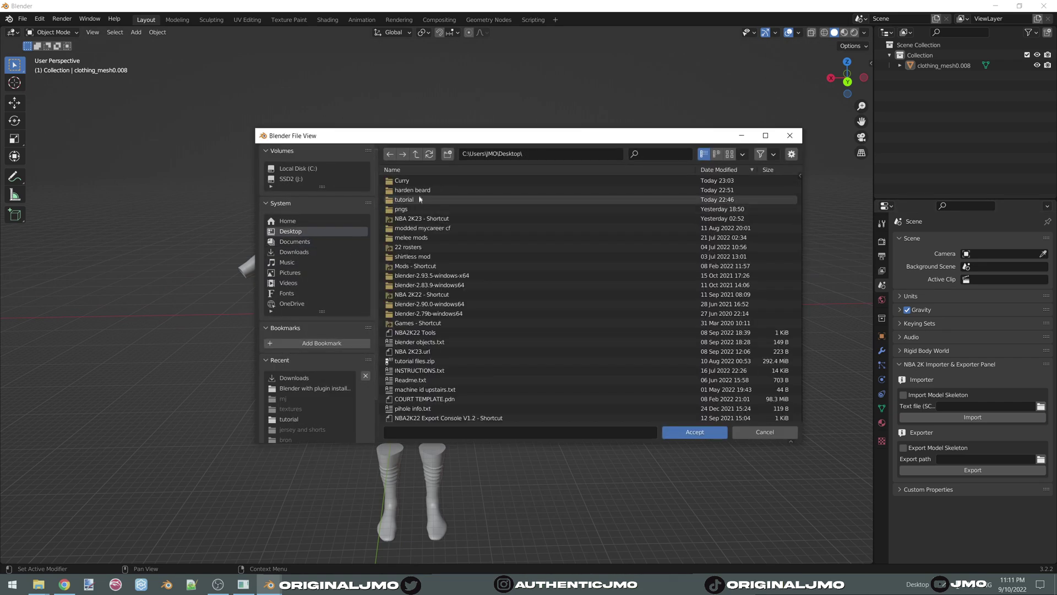
double_click(412, 182)
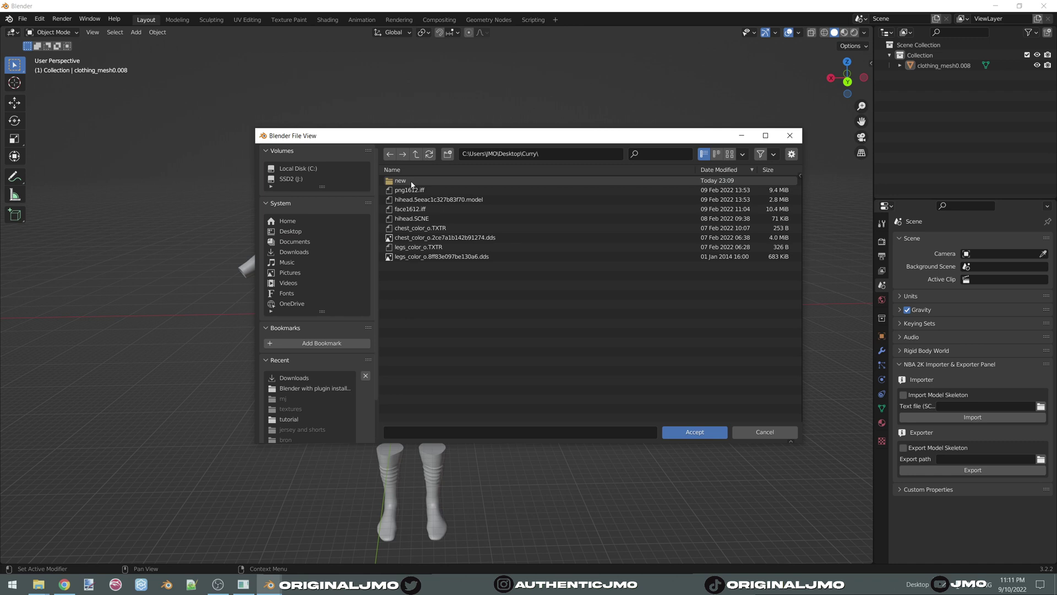
click(417, 219)
double_click(417, 219)
click(933, 418)
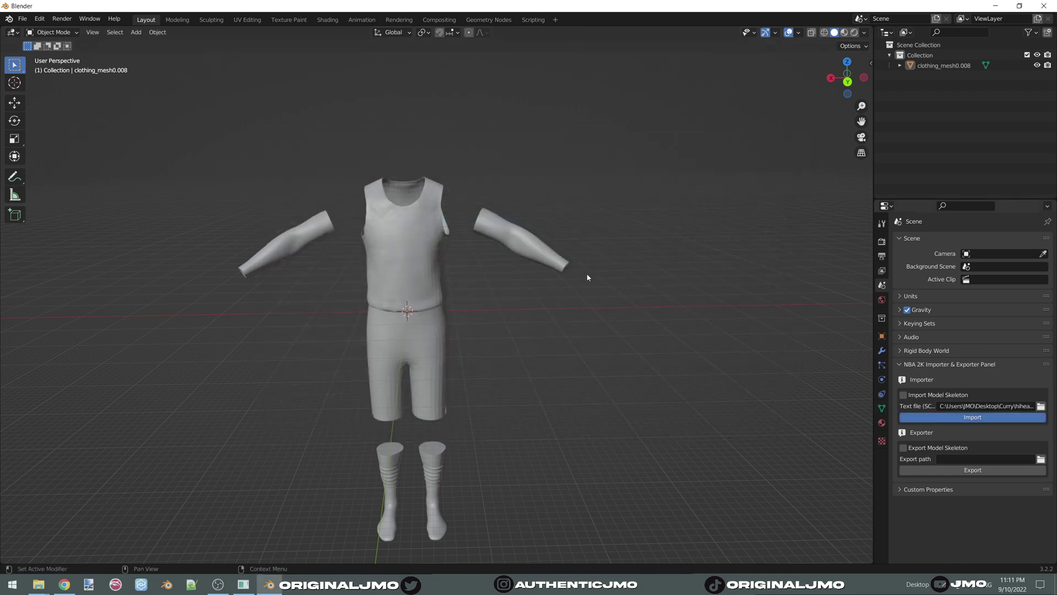
Move the hihead body right of the clothing along X and view from the back.
middle_drag(530, 258, 534, 236)
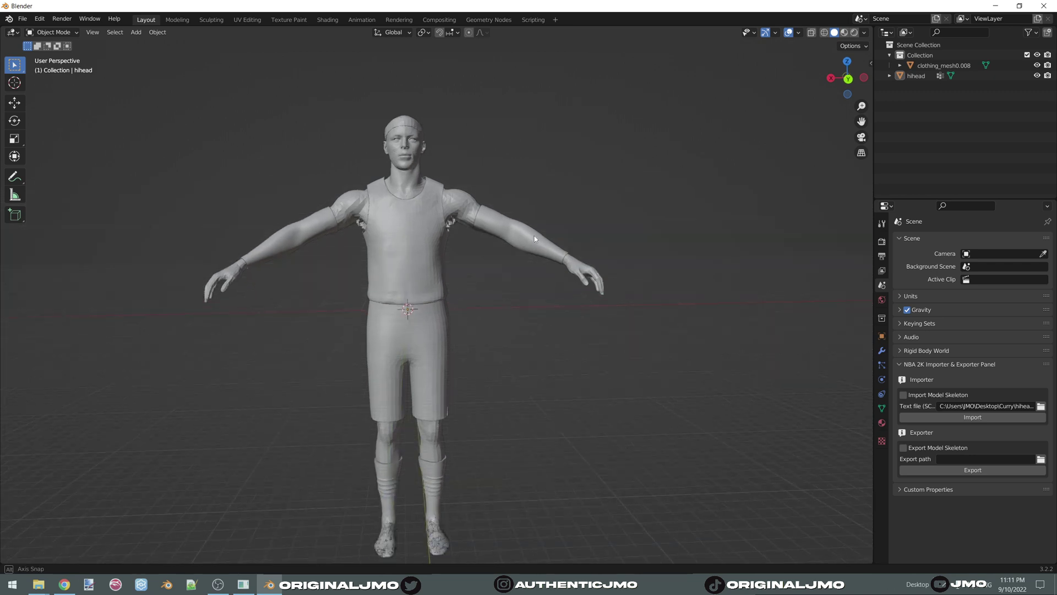
click(404, 145)
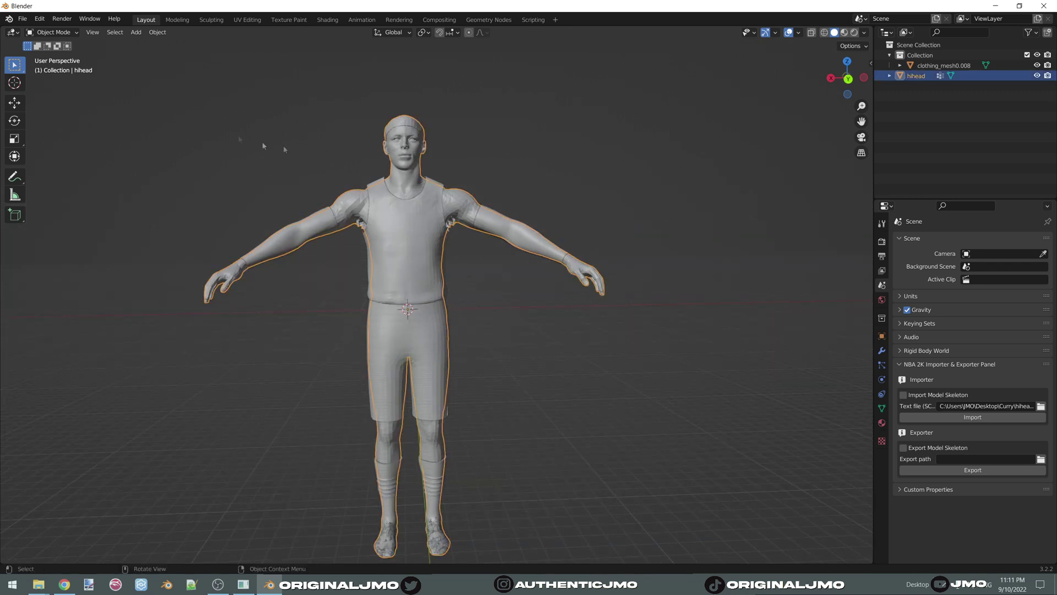
click(14, 103)
drag(367, 314, 536, 314)
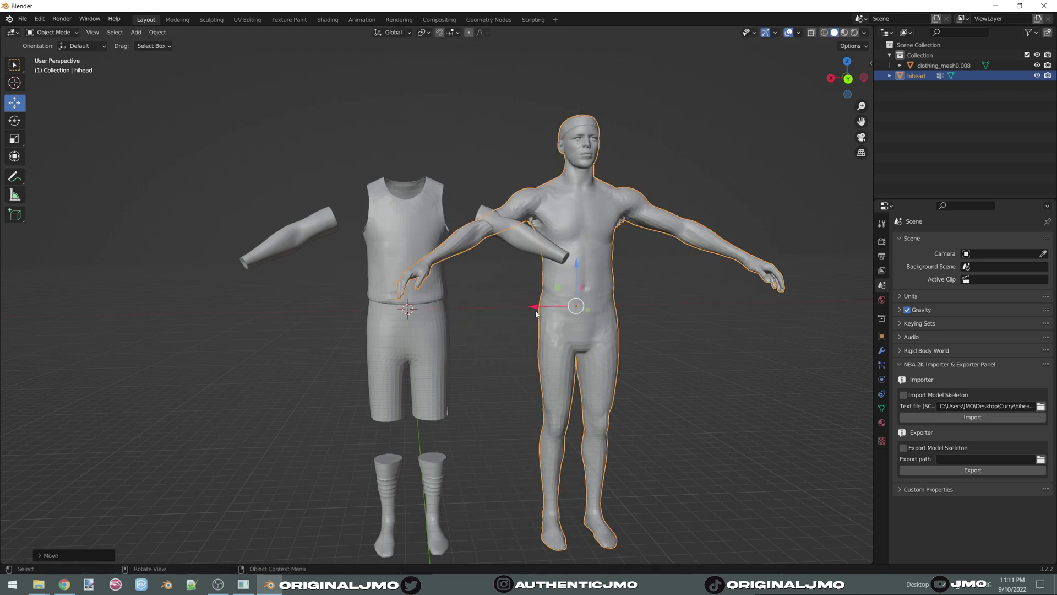
click(847, 79)
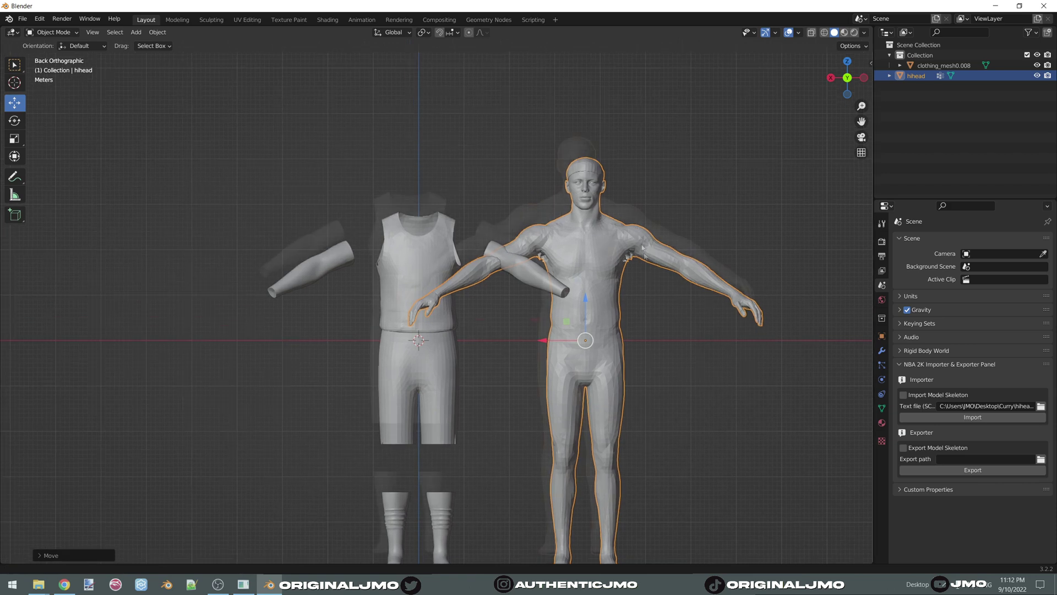
Rename the imported hihead object to 'old' in the Outliner.
scroll(473, 361, up, 4)
scroll(472, 360, down, 4)
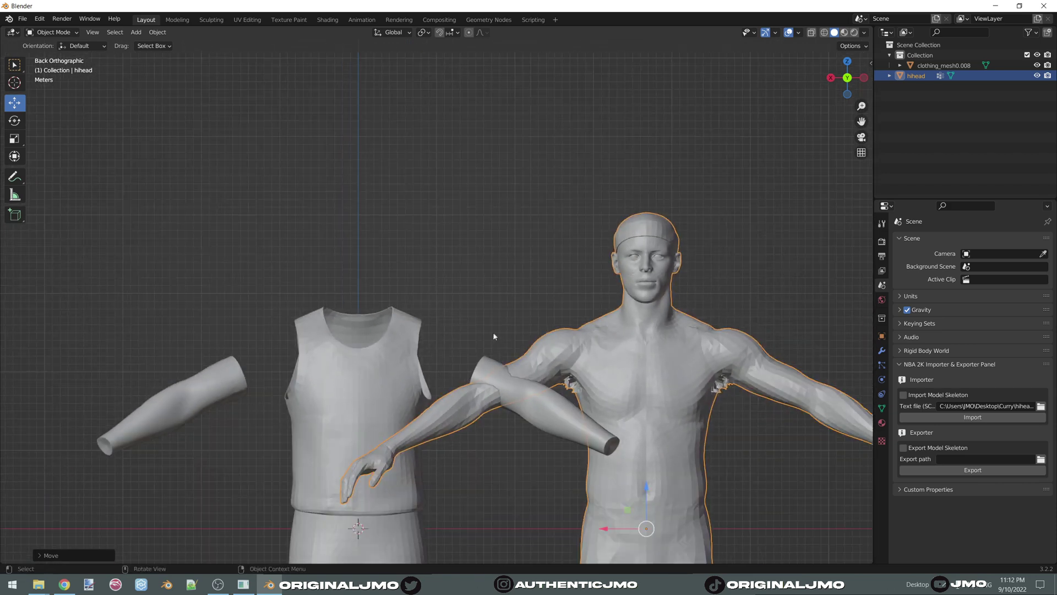
click(688, 252)
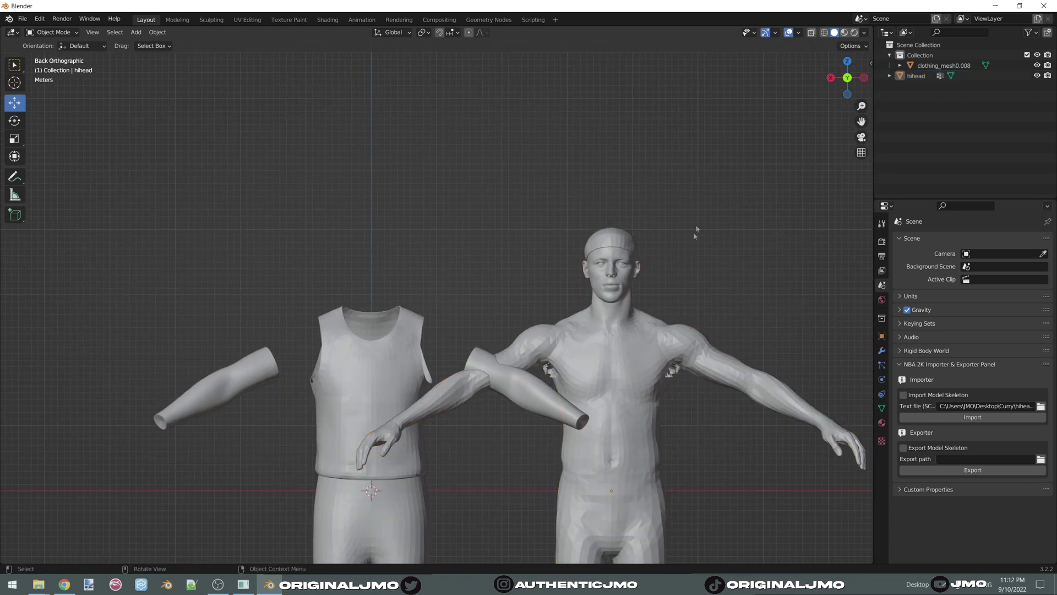
double_click(916, 76)
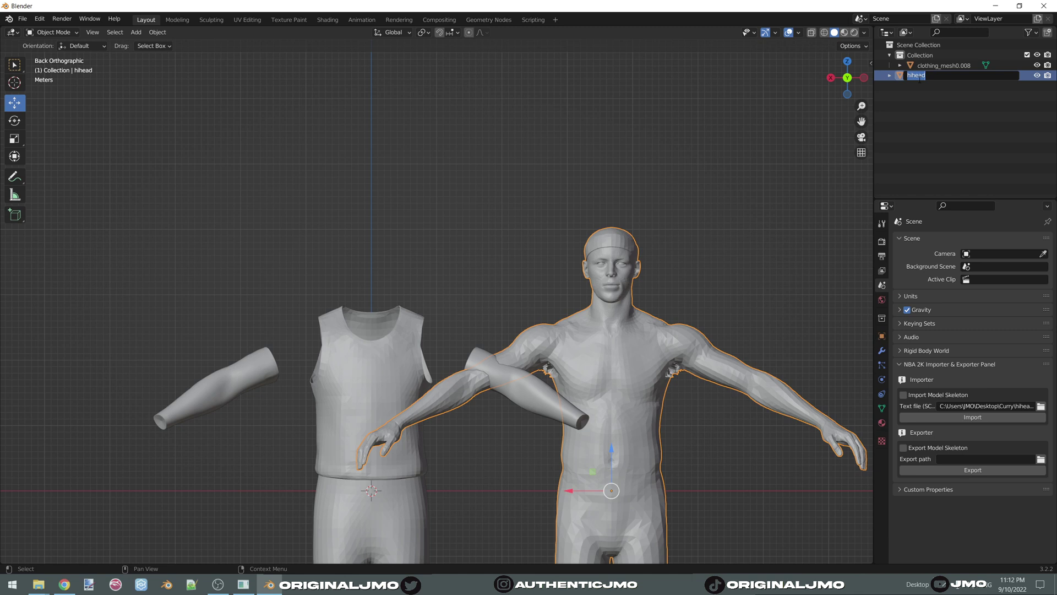
text(old)
key(Return)
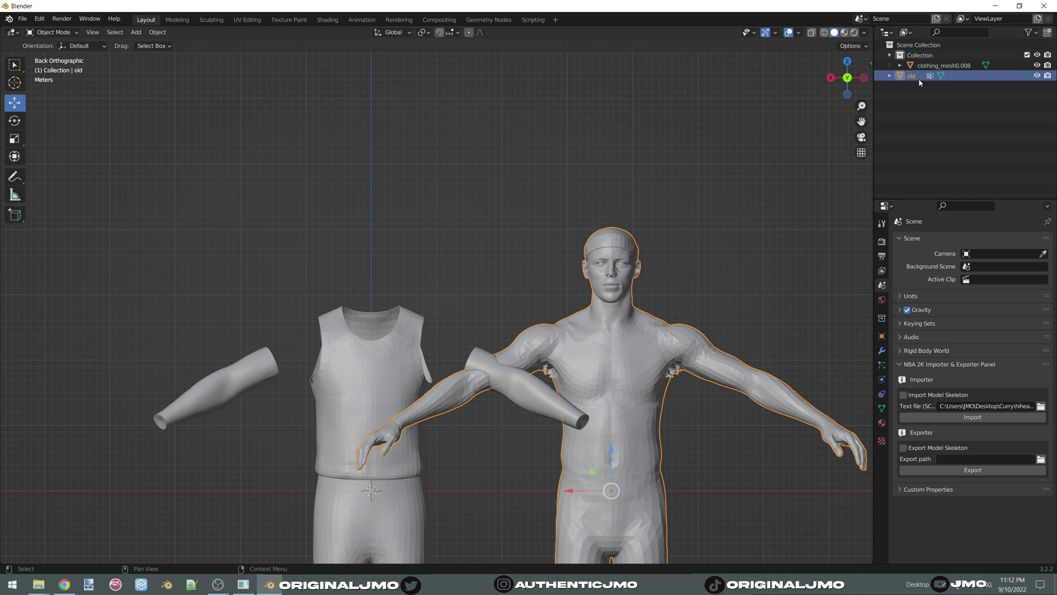
scroll(641, 302, down, 4)
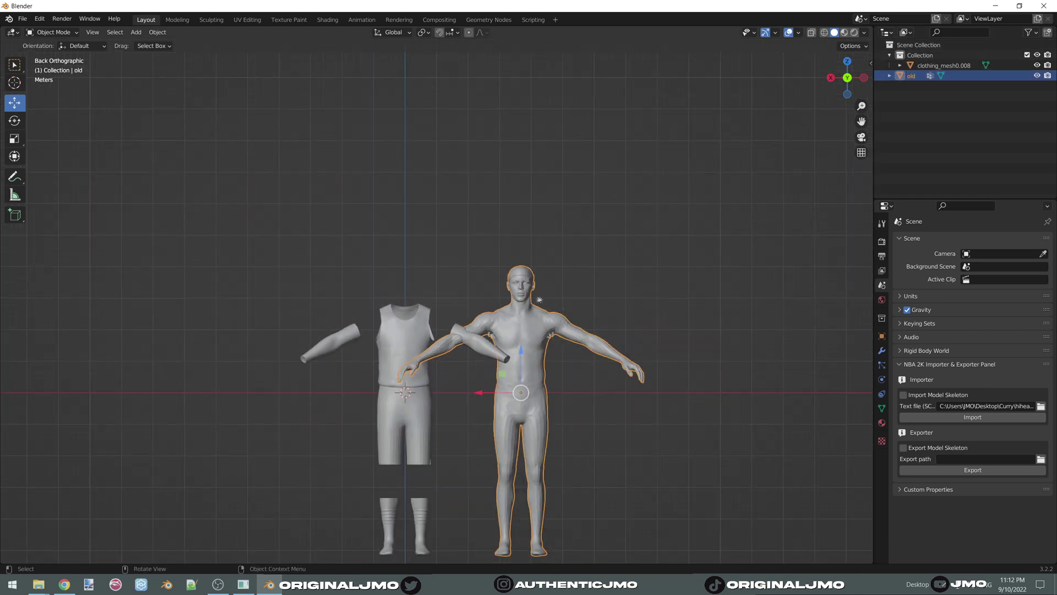
scroll(551, 282, up, 3)
scroll(702, 284, up, 1)
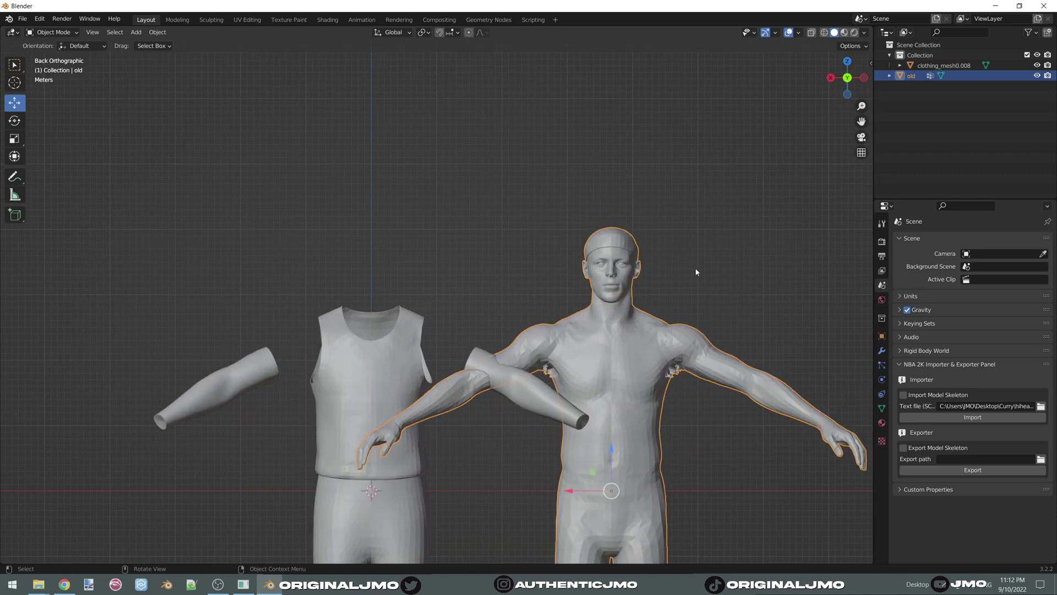
In Edit Mode, deselect all vertices and bring up the mesh's vertex group list.
key(Tab)
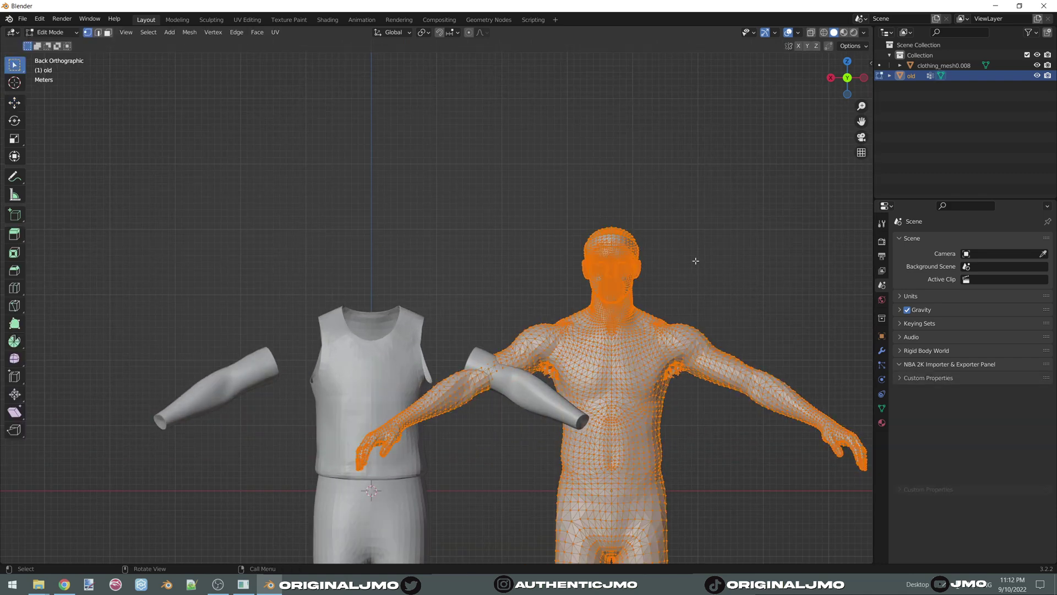
key(alt+a)
scroll(717, 280, up, 1)
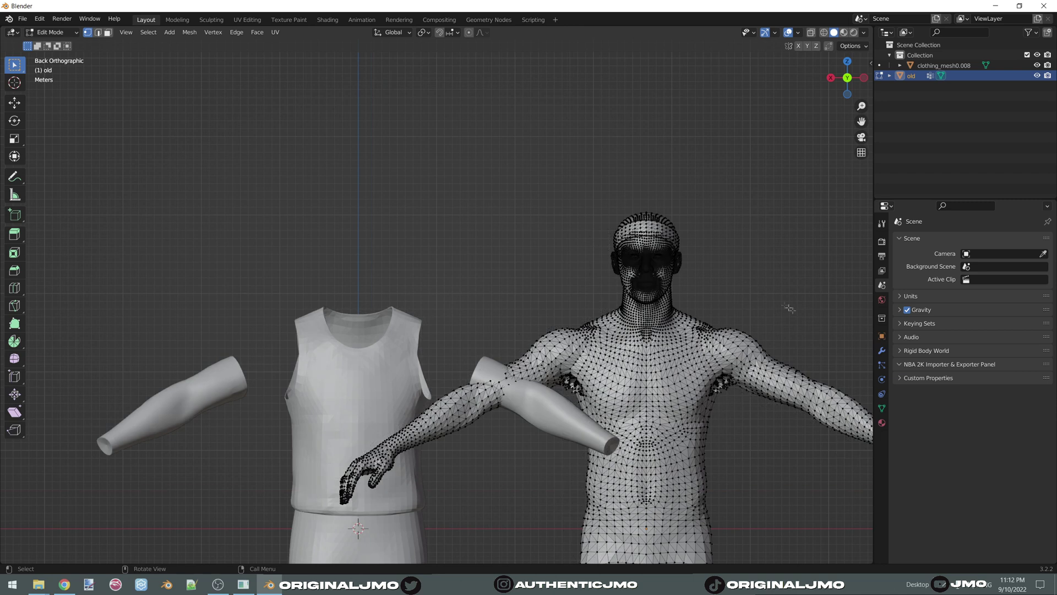
click(881, 408)
scroll(994, 314, down, 1)
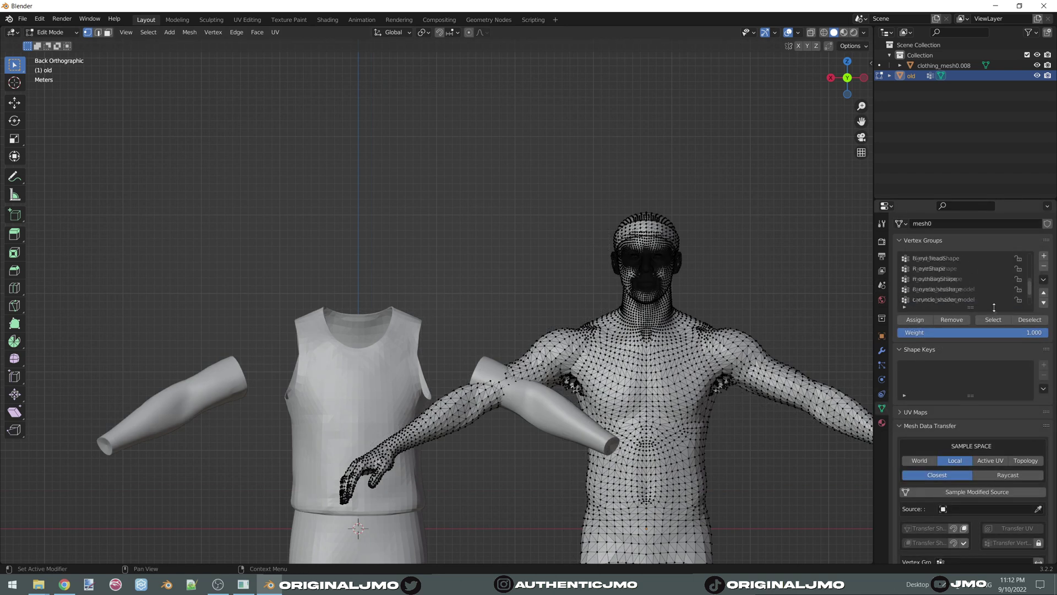
drag(970, 307, 967, 447)
scroll(963, 341, up, 1)
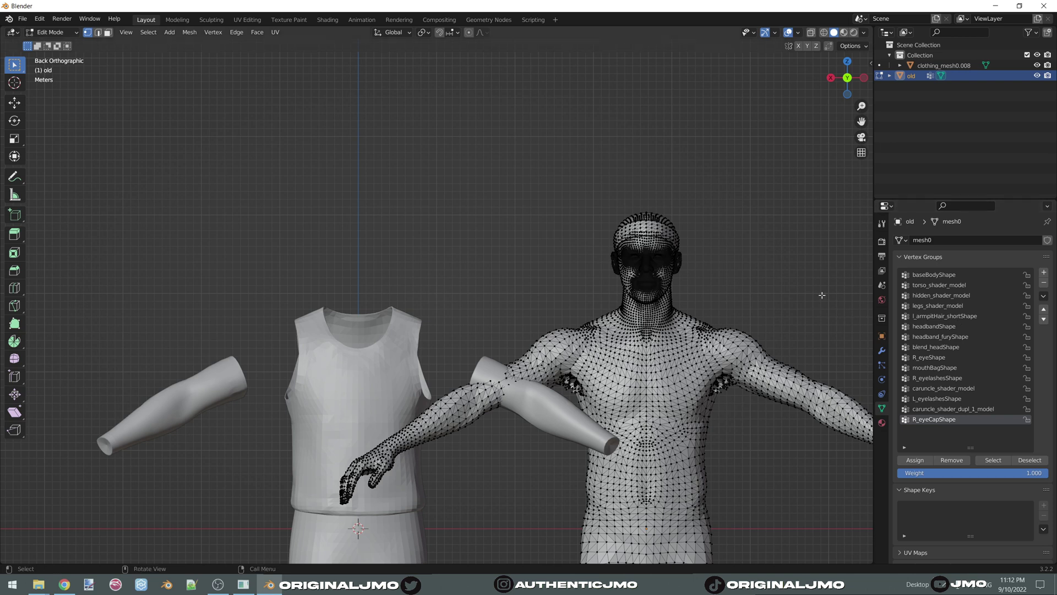
scroll(773, 278, up, 2)
Separate the blend_headShape vertex group into its own object and name it 'face'.
click(932, 348)
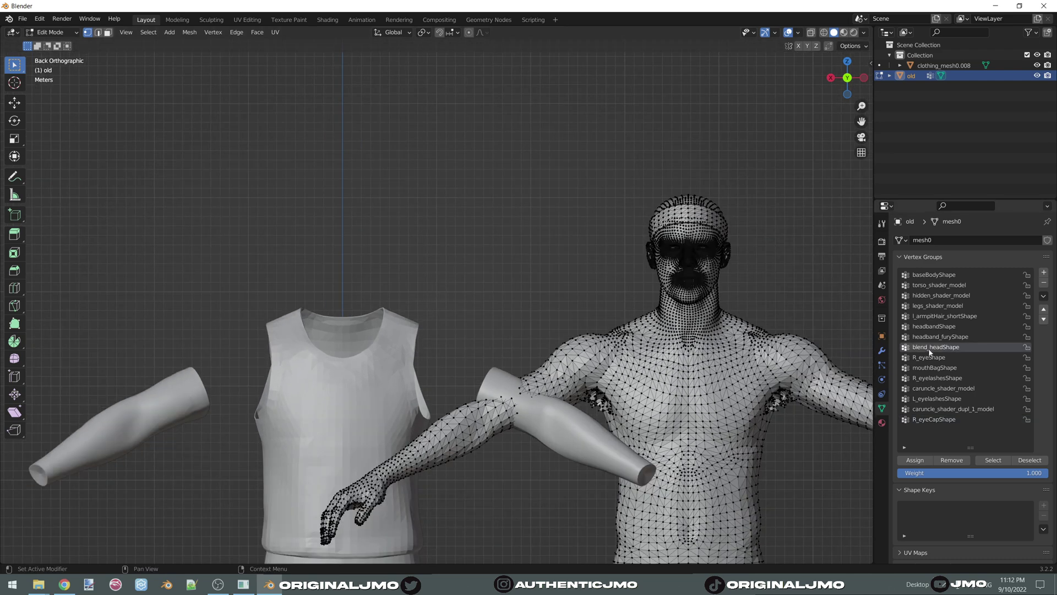
click(988, 464)
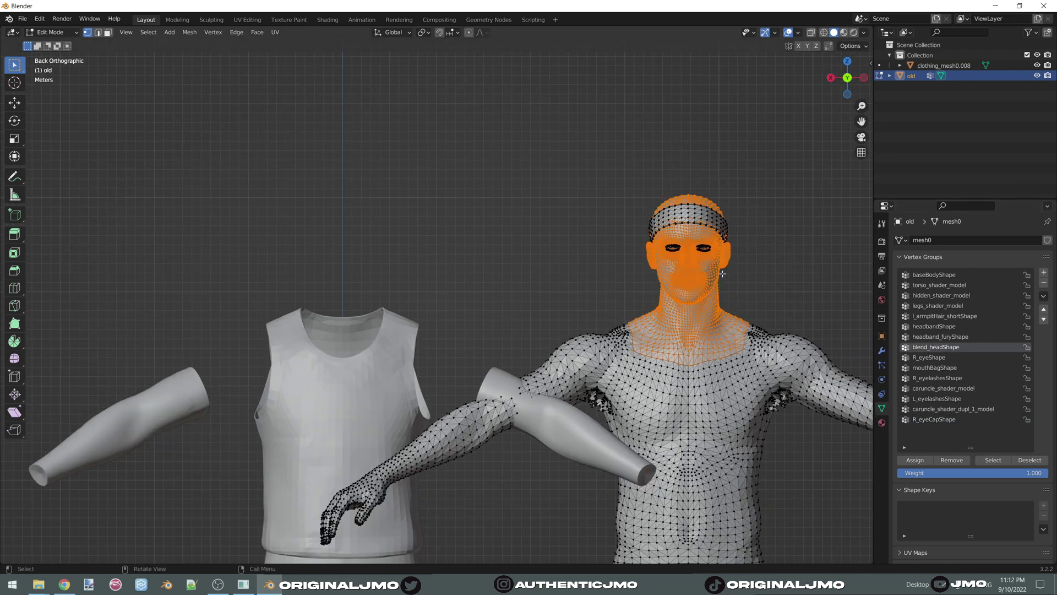
key(p)
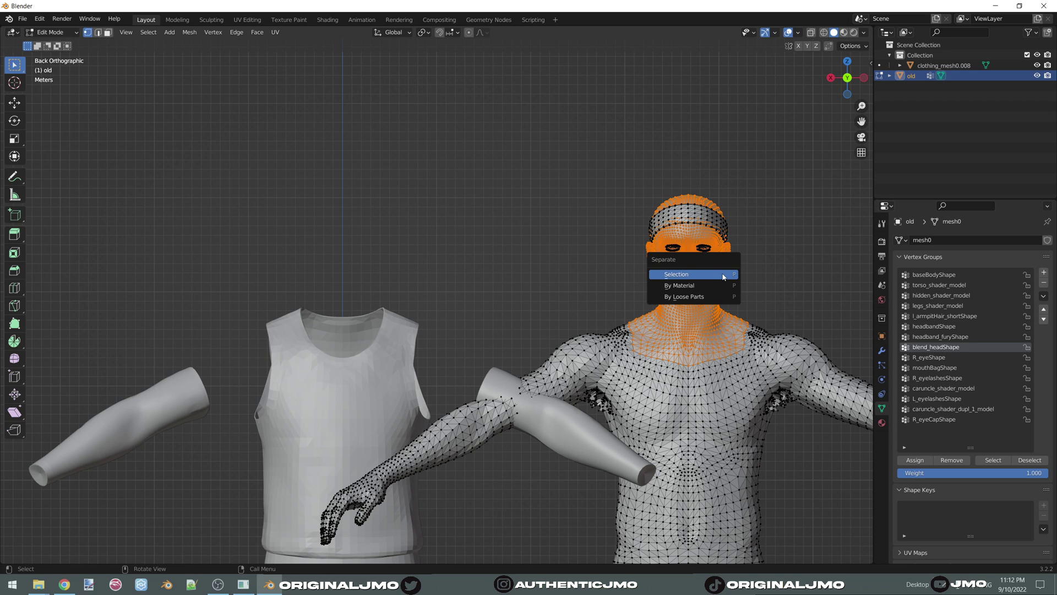
click(671, 275)
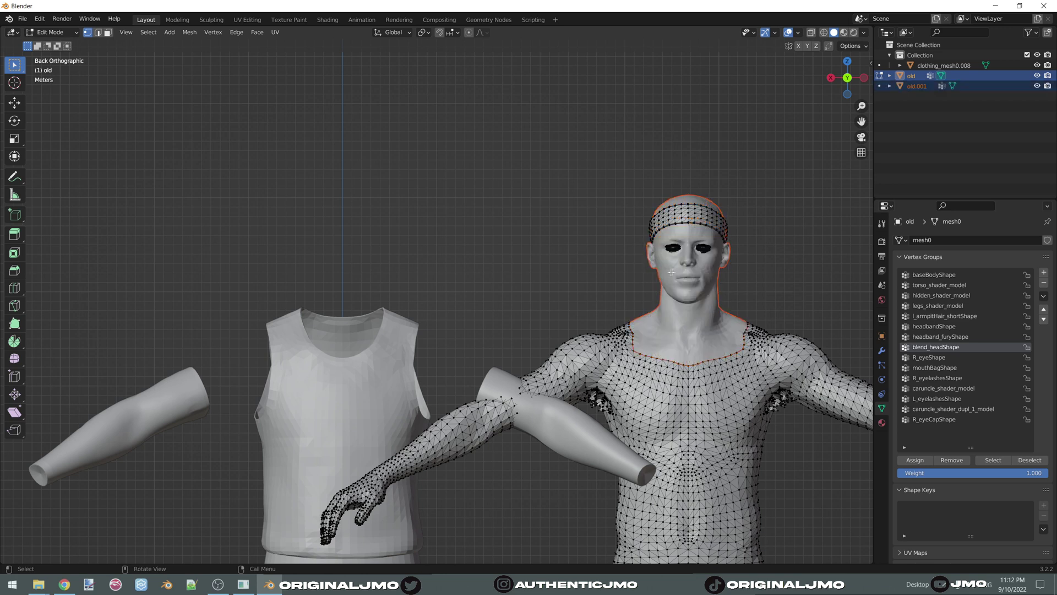
double_click(916, 86)
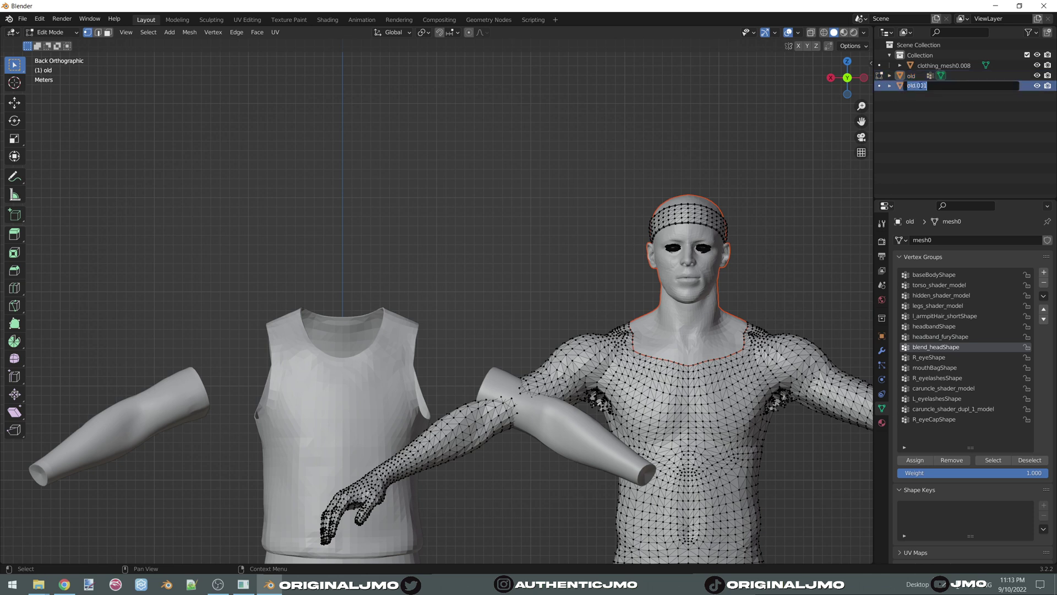
text(face)
key(Return)
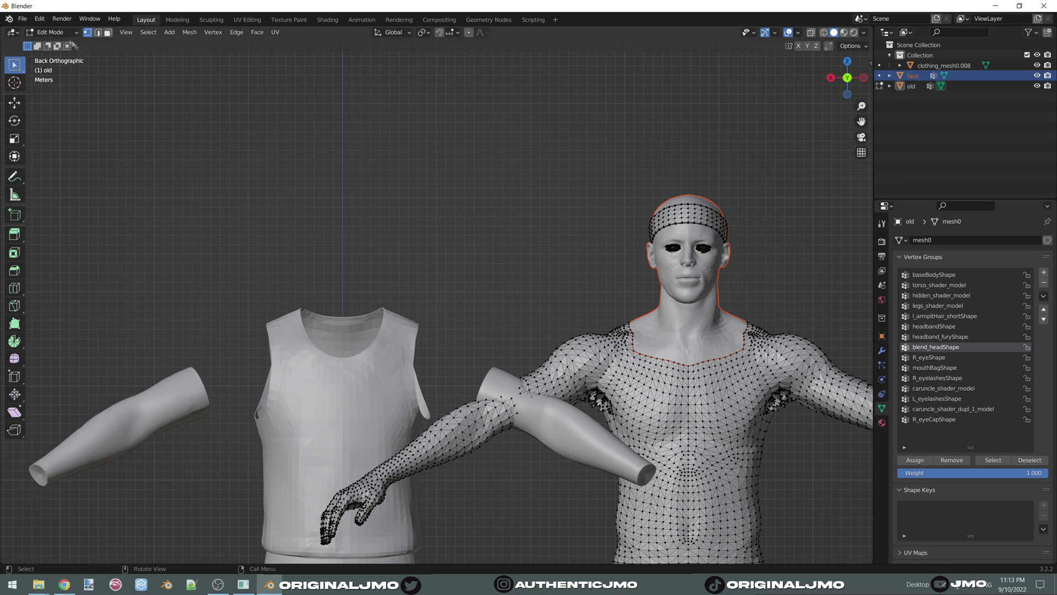
Separate the baseBodyShape vertex group into an object named 'chest' and return to Object Mode.
click(936, 279)
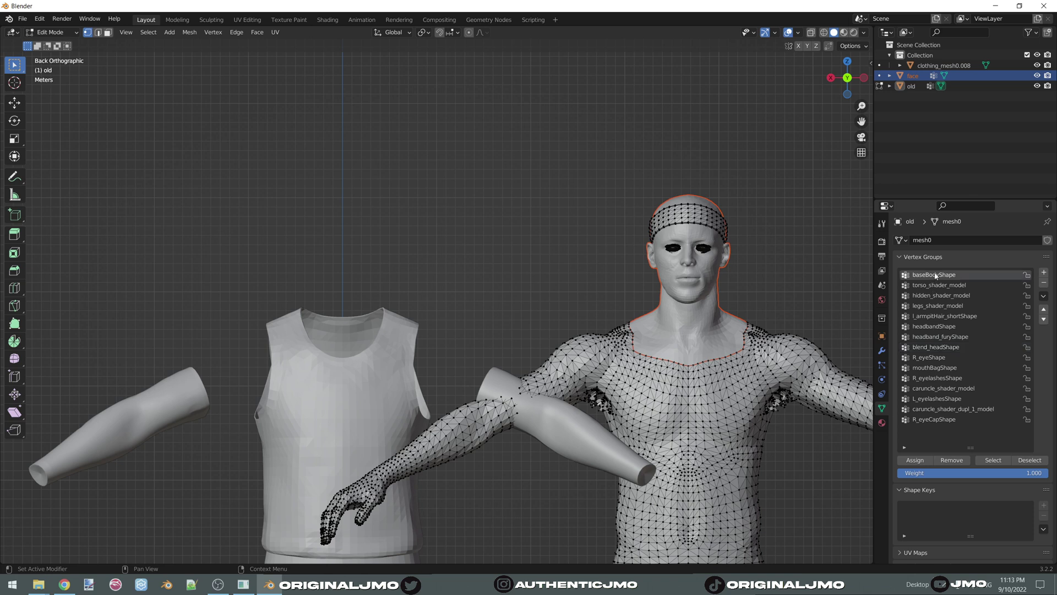
click(994, 461)
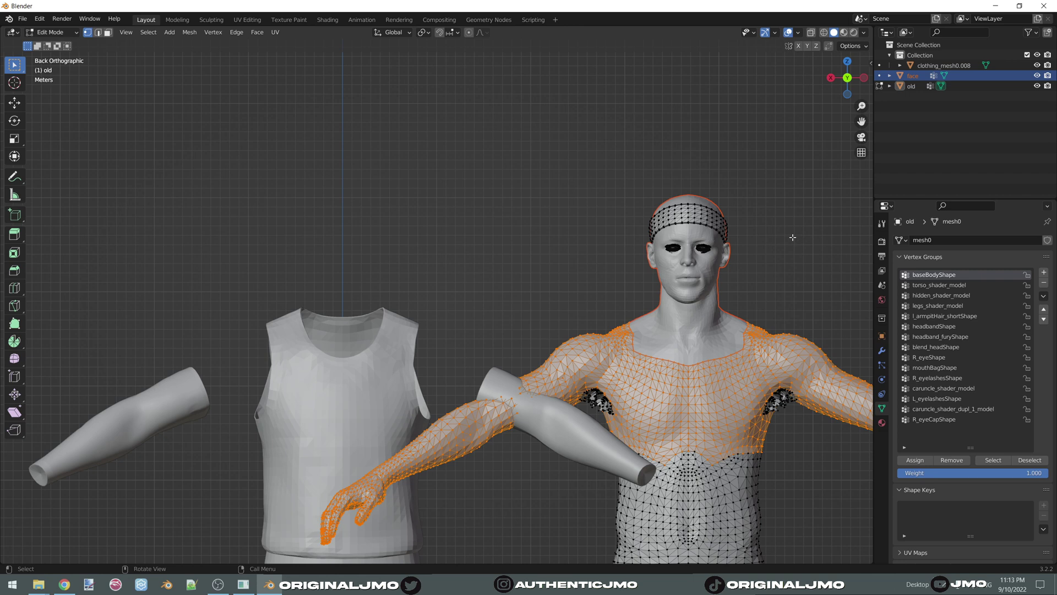
key(p)
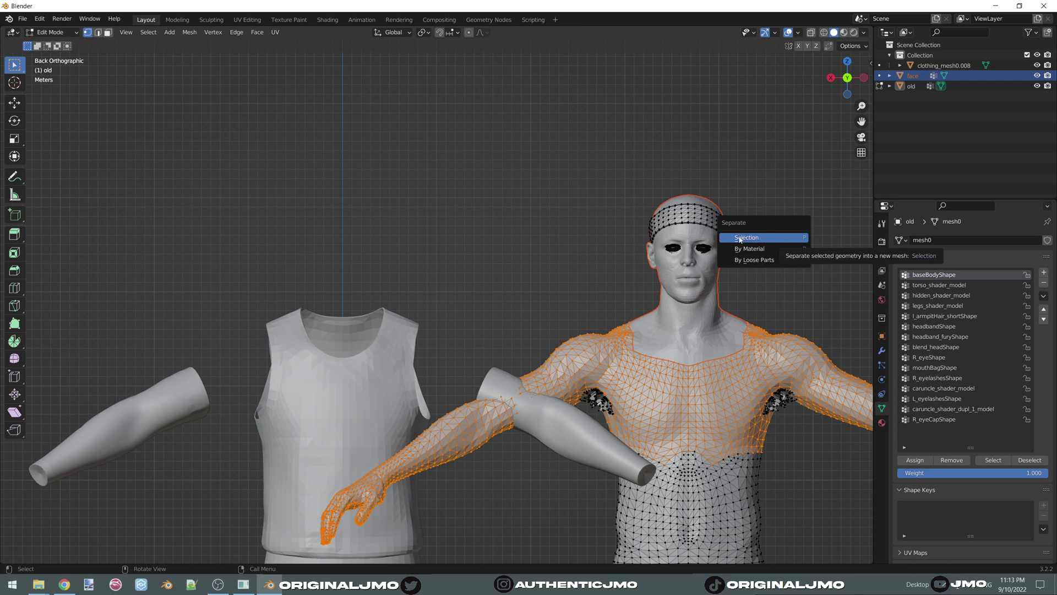
click(741, 238)
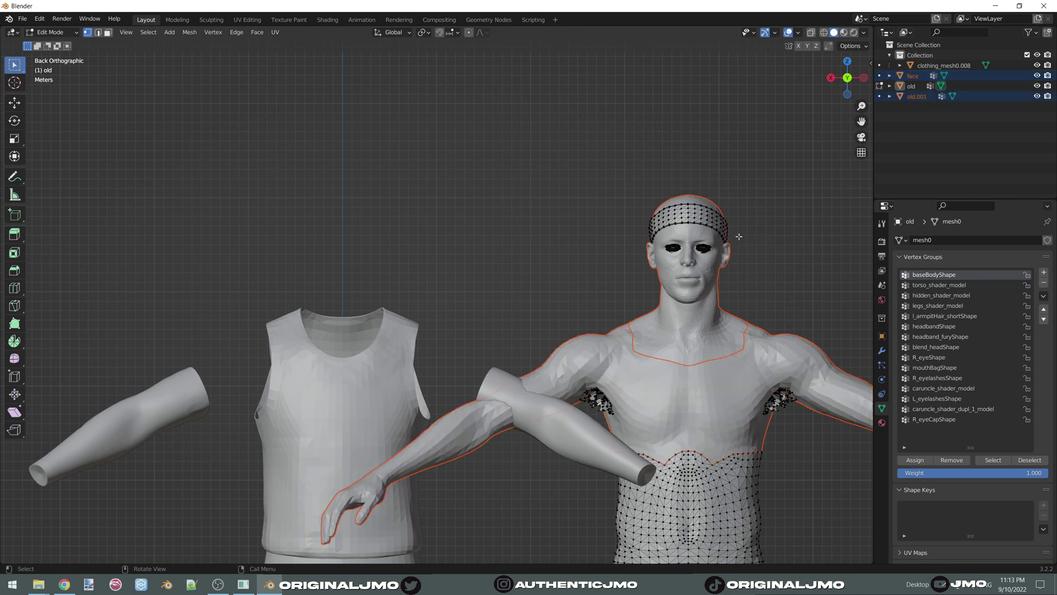
double_click(914, 97)
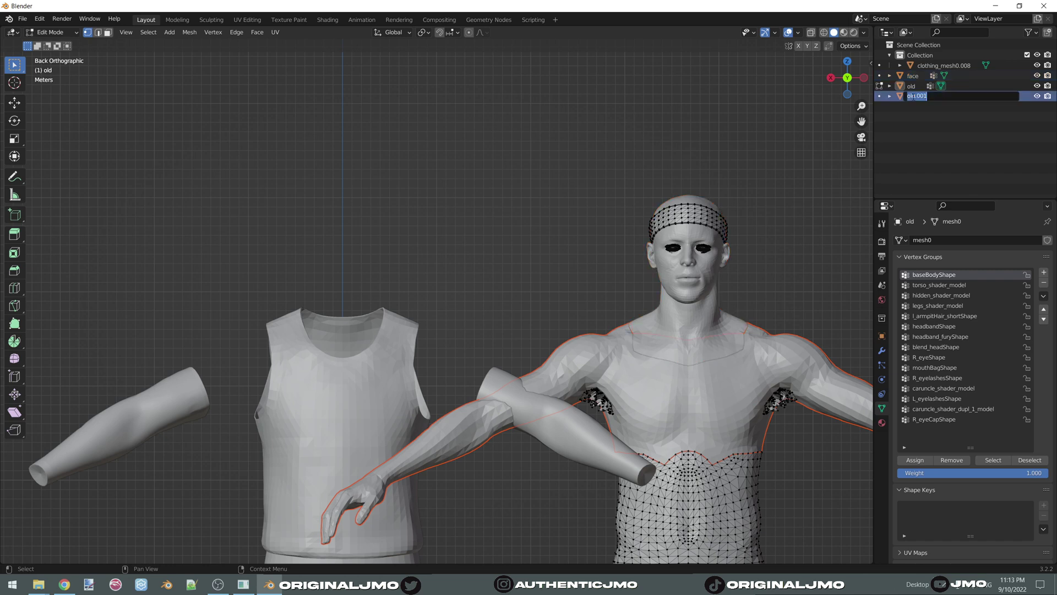
text(chest)
key(Return)
key(Tab)
scroll(798, 220, down, 3)
click(882, 285)
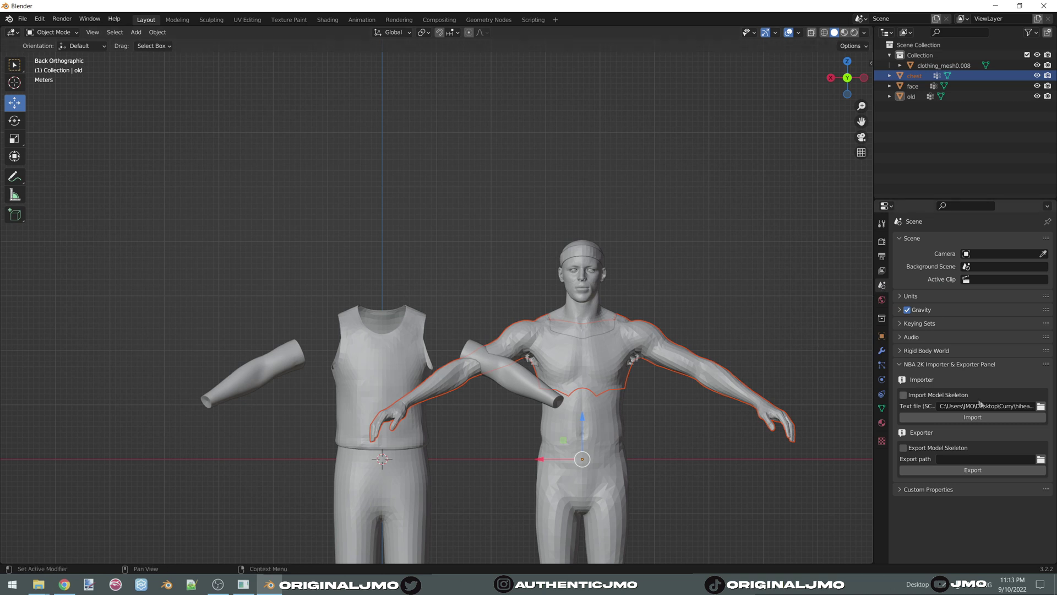
Import Curry\new\hihead.SCNE, adding hihead and hihead_LODShape1–5 to the scene.
click(1040, 407)
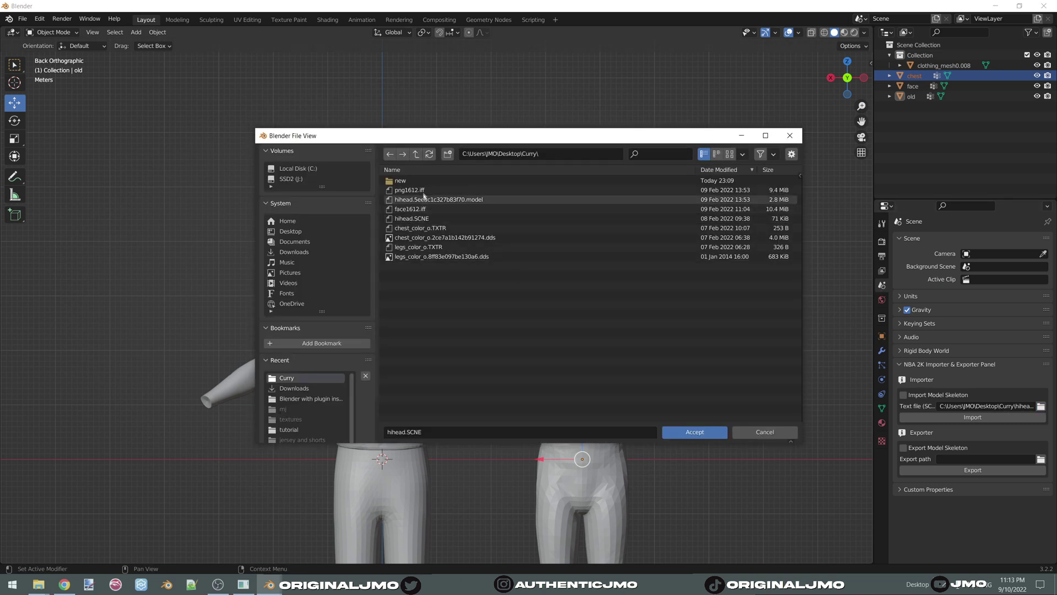
double_click(410, 181)
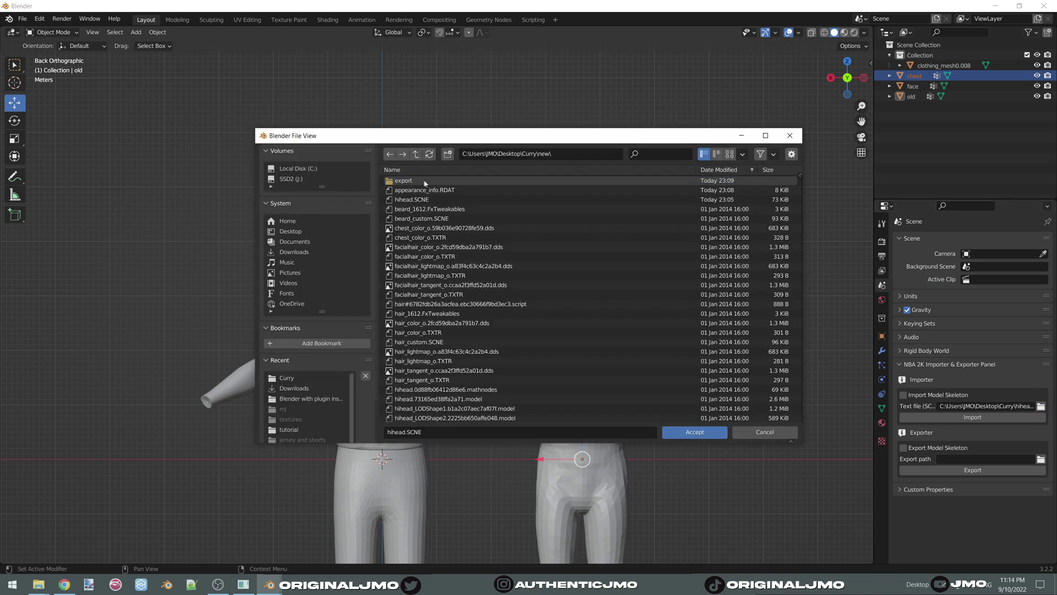
double_click(419, 199)
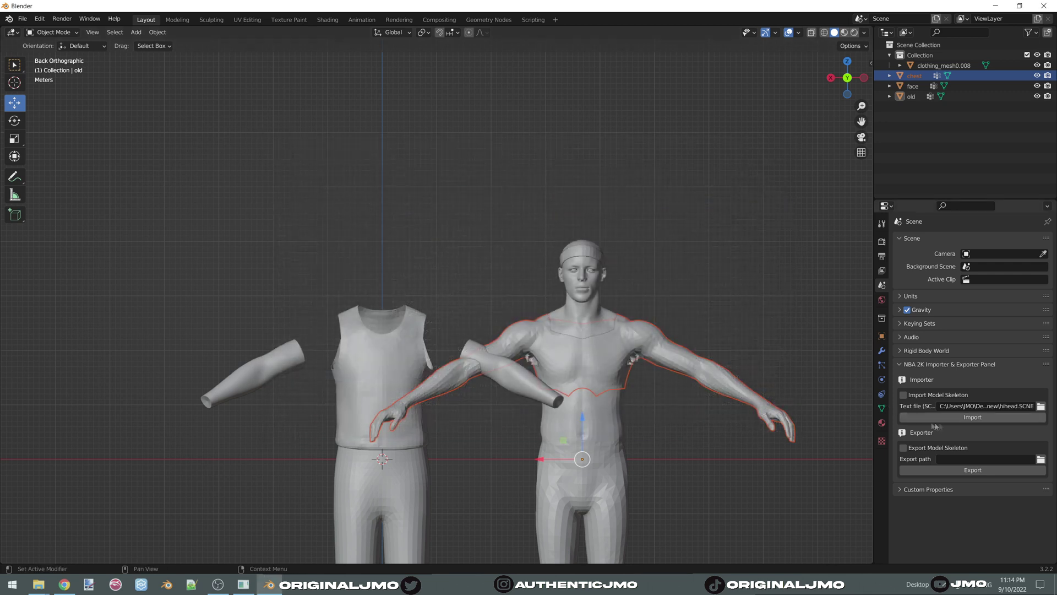
click(981, 418)
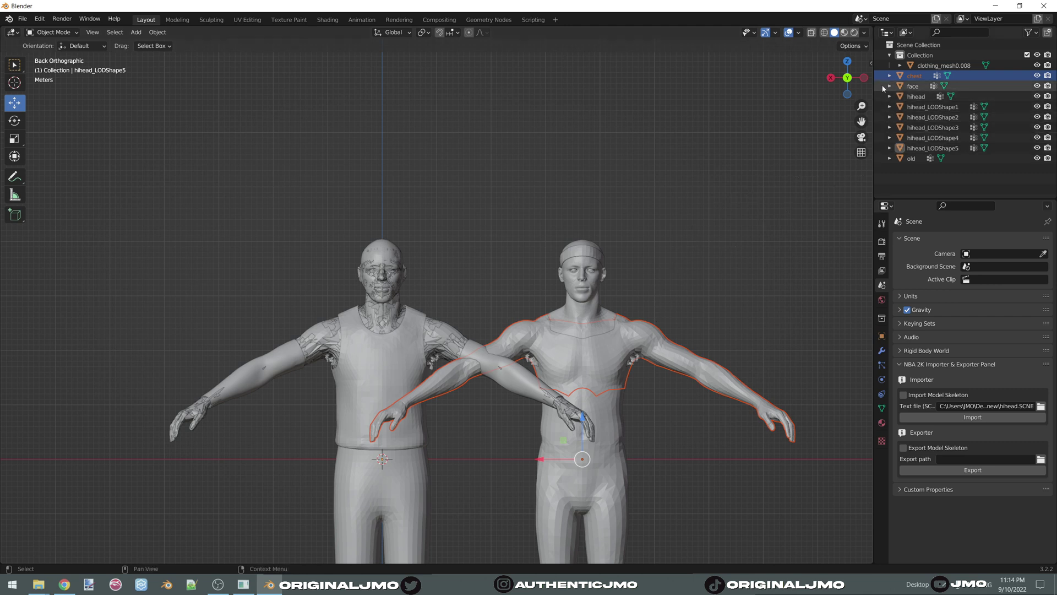
Hide hihead_LODShape1–5 with H, then zoom in on the hihead body beside the face model.
drag(879, 150, 951, 112)
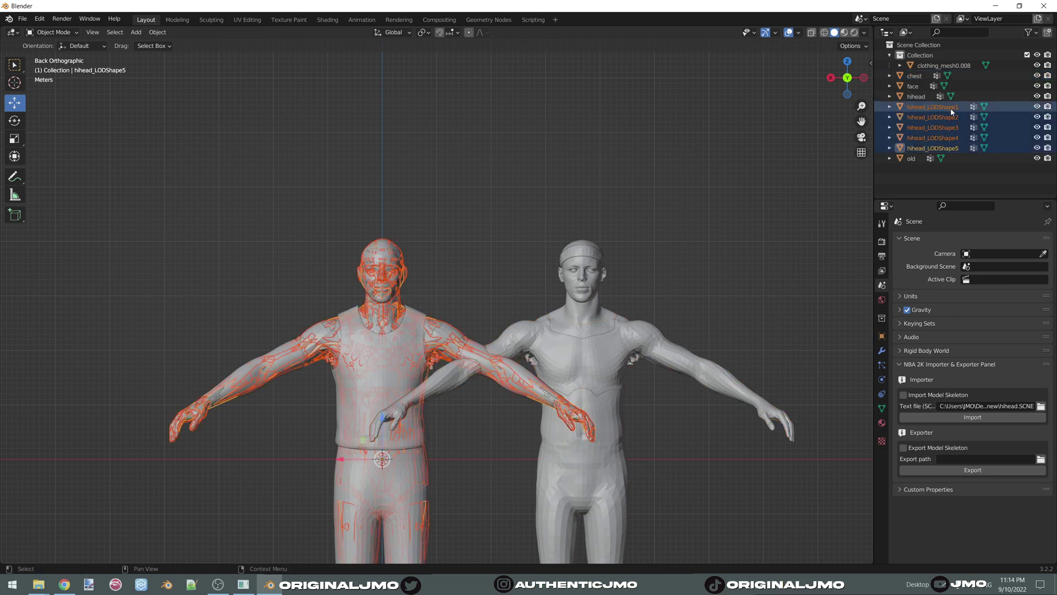
key(h)
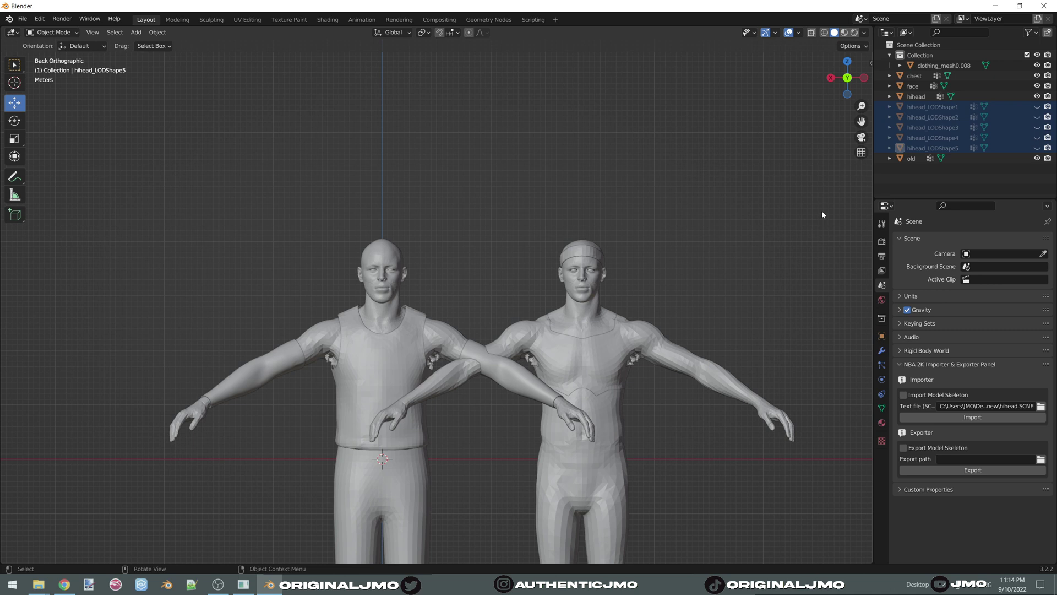
click(906, 100)
scroll(538, 281, up, 5)
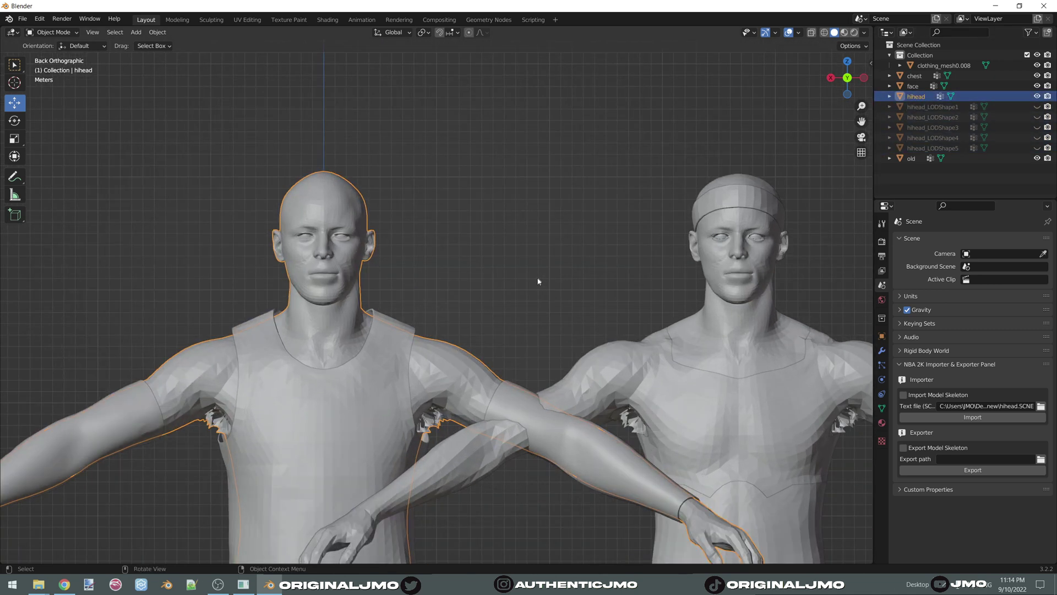
scroll(544, 232, up, 2)
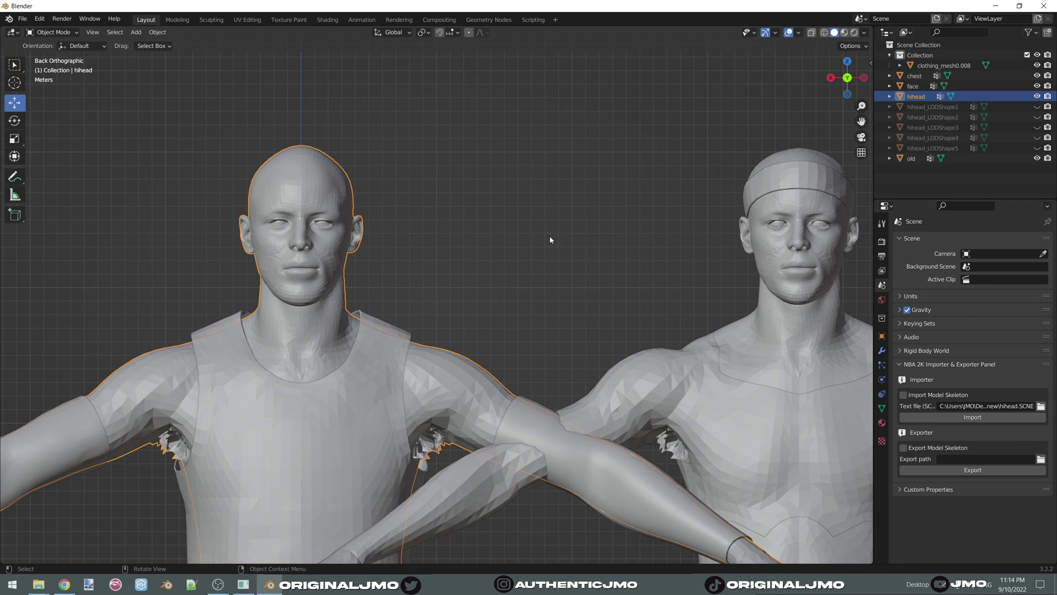
click(774, 258)
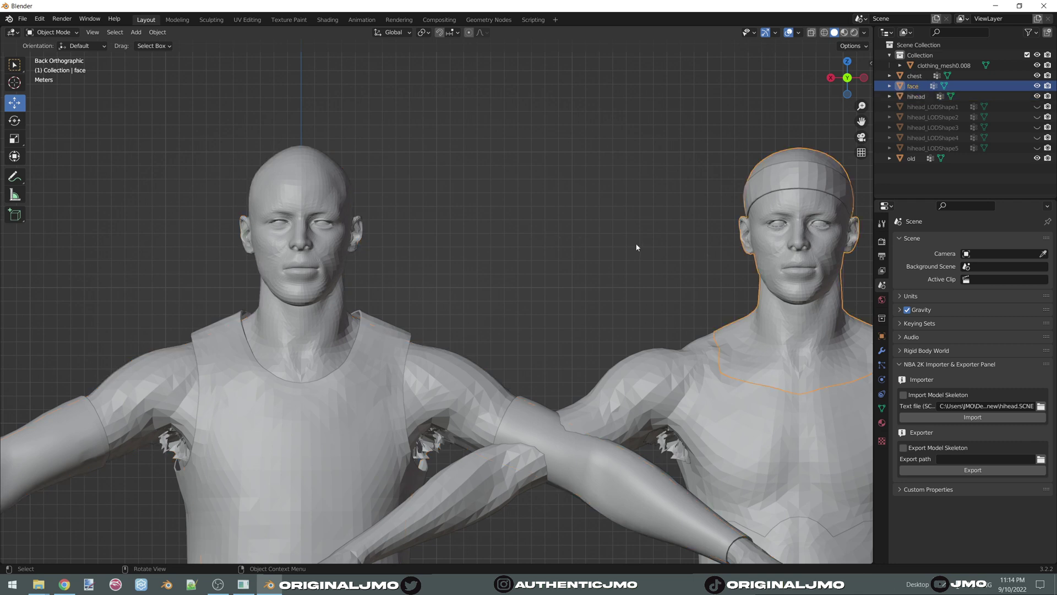
click(468, 220)
Select hihead in Object Mode and scroll its Object Data properties down to Mesh Data Transfer.
click(312, 194)
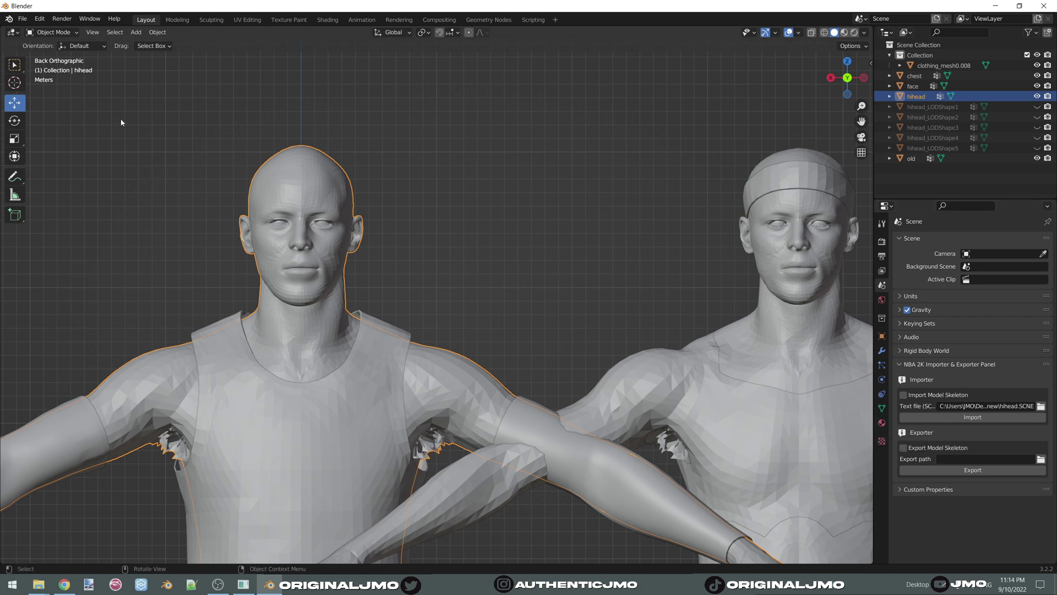
click(54, 32)
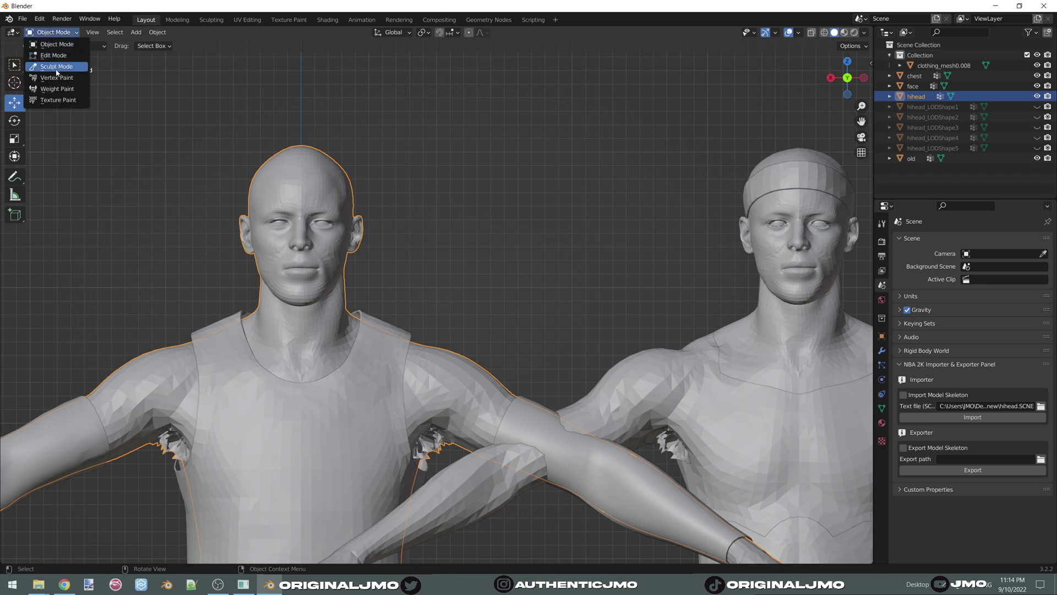
click(55, 44)
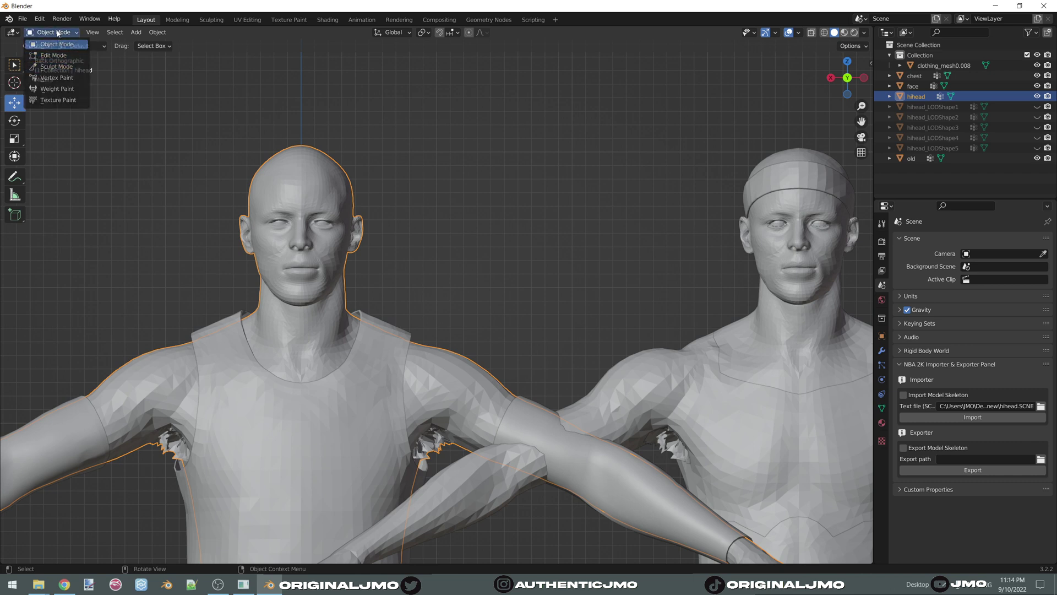
click(879, 408)
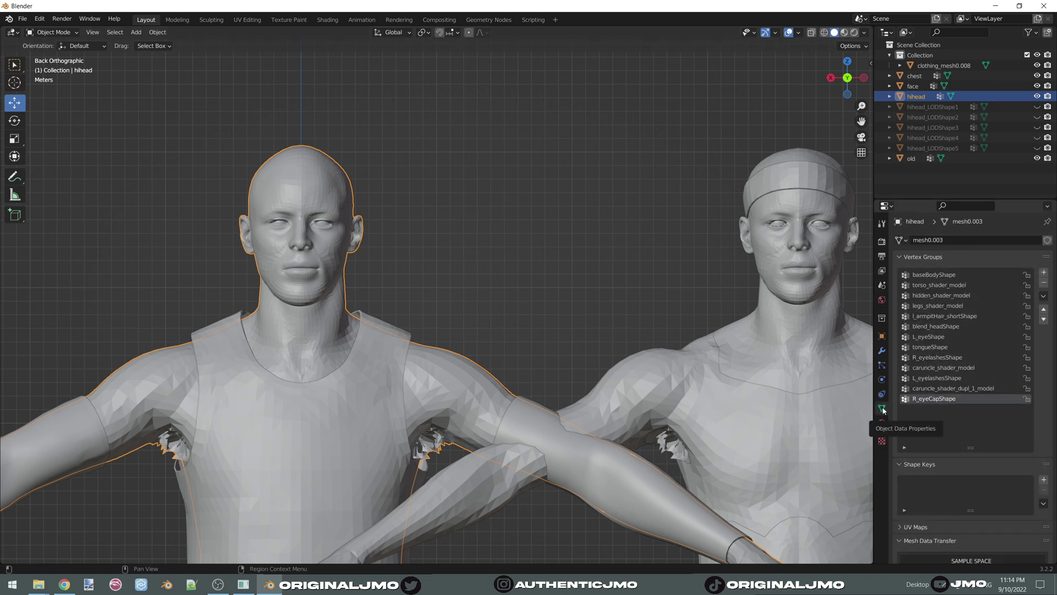
scroll(970, 327, down, 4)
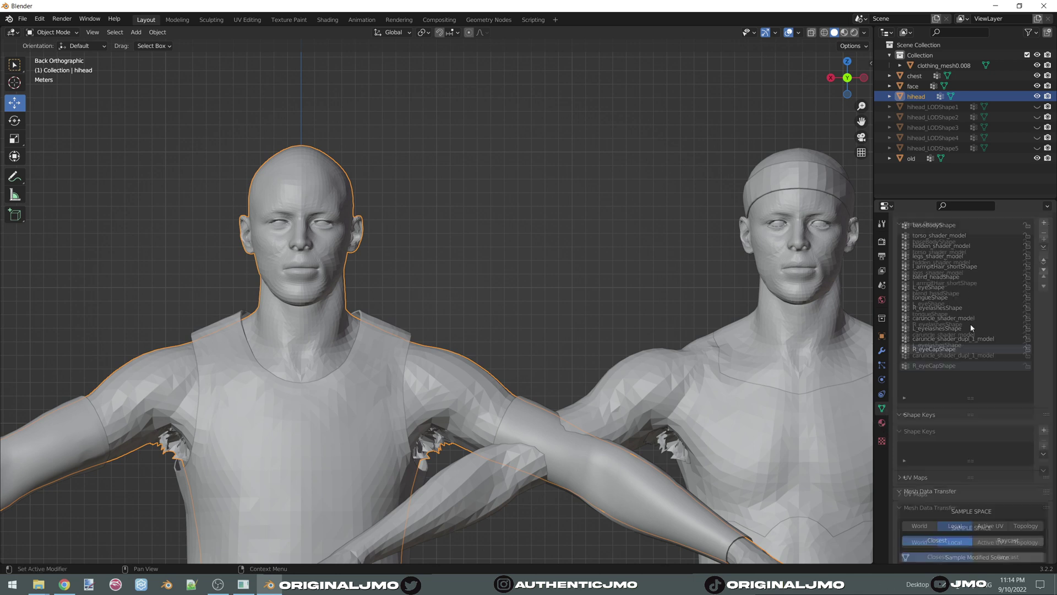
scroll(972, 325, down, 7)
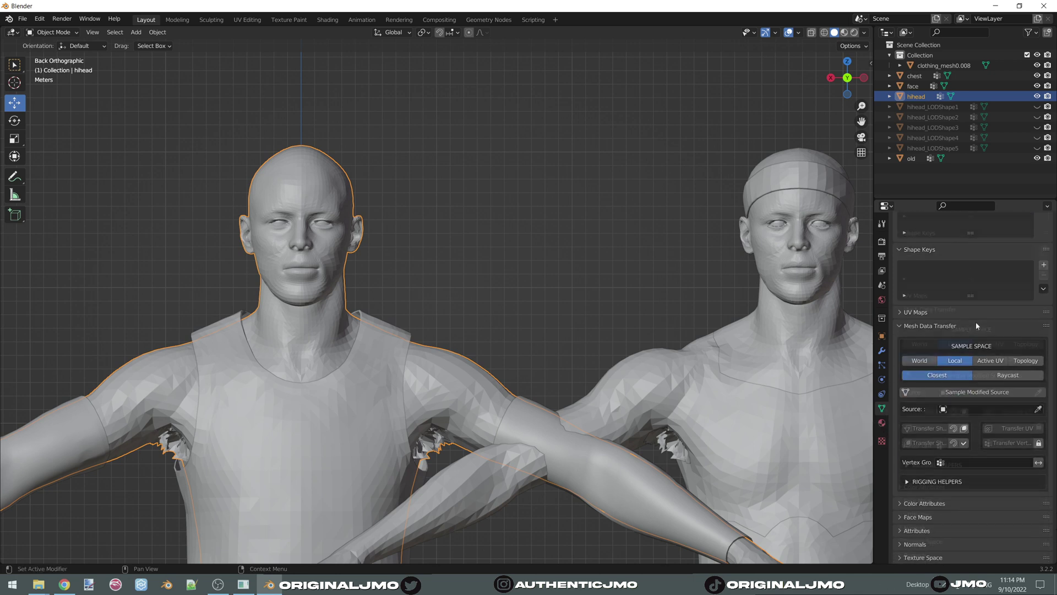
scroll(979, 333, down, 1)
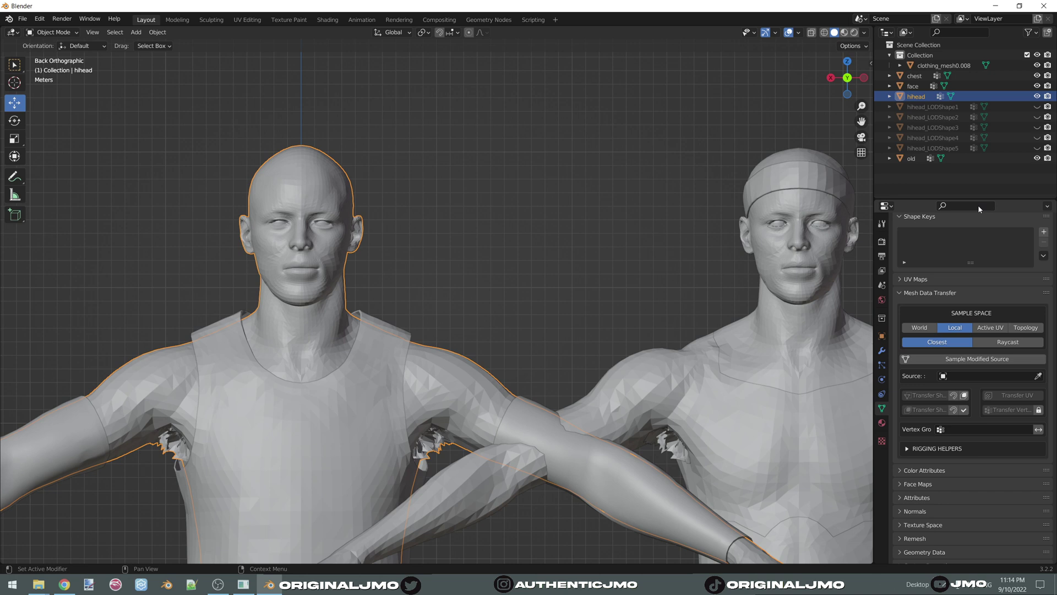
Transfer the face object's shape onto hihead by Active UV, limited to blend_headShape.
click(990, 330)
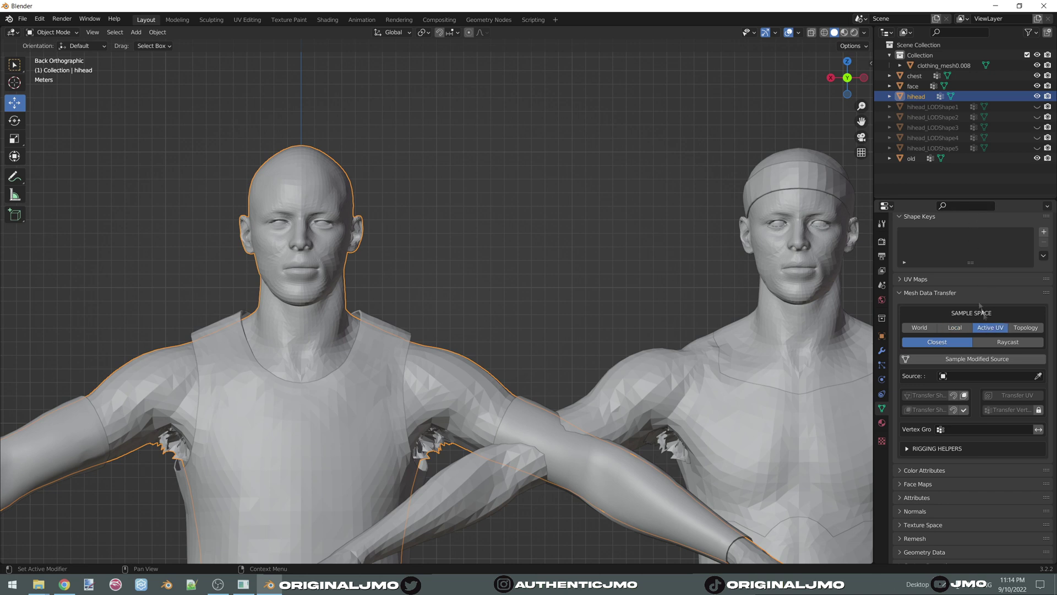
click(1039, 377)
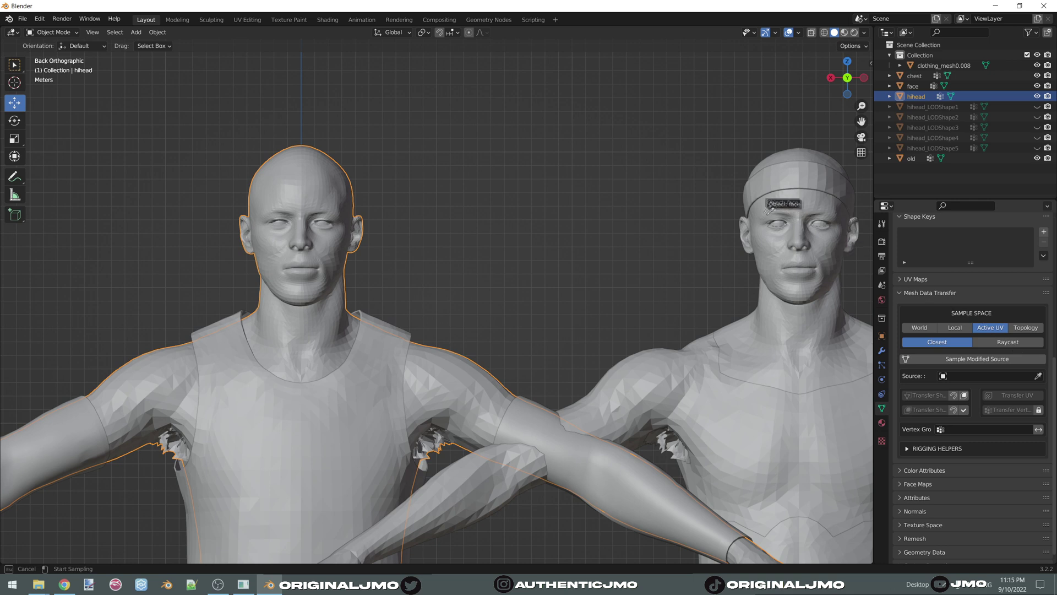
click(800, 152)
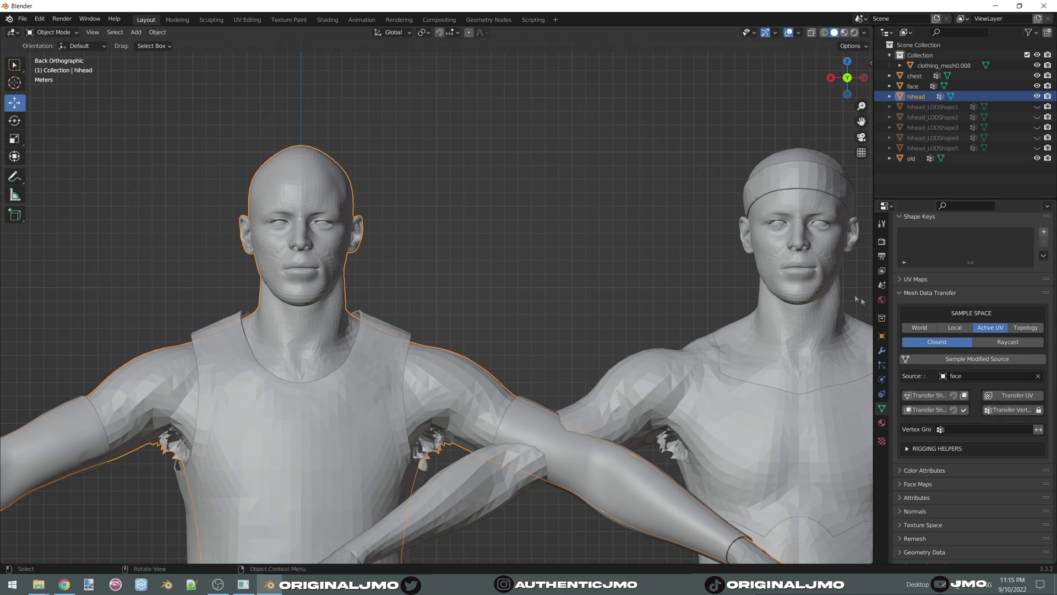
click(1025, 428)
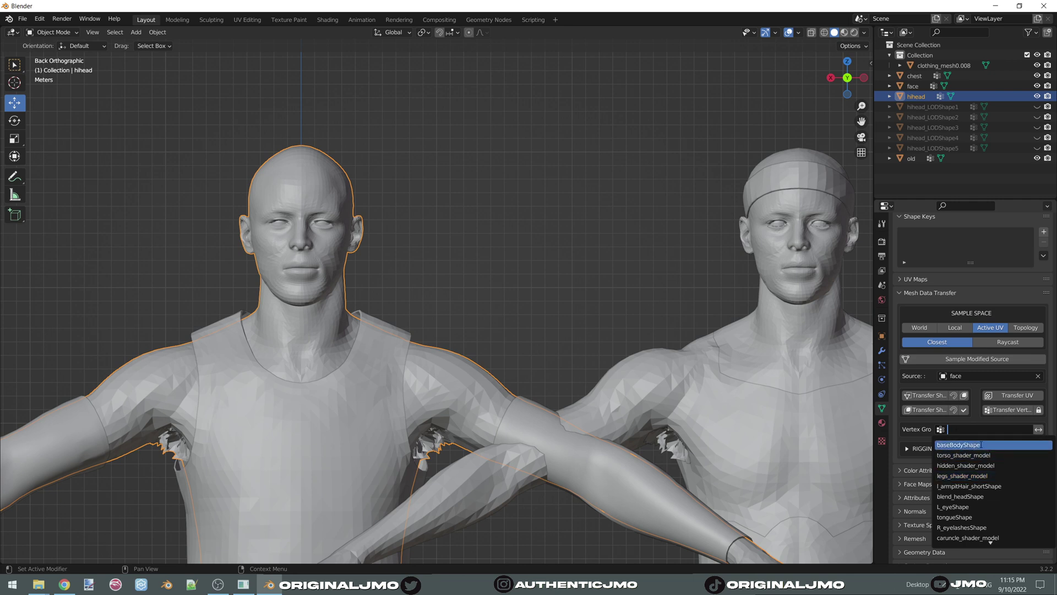
click(974, 496)
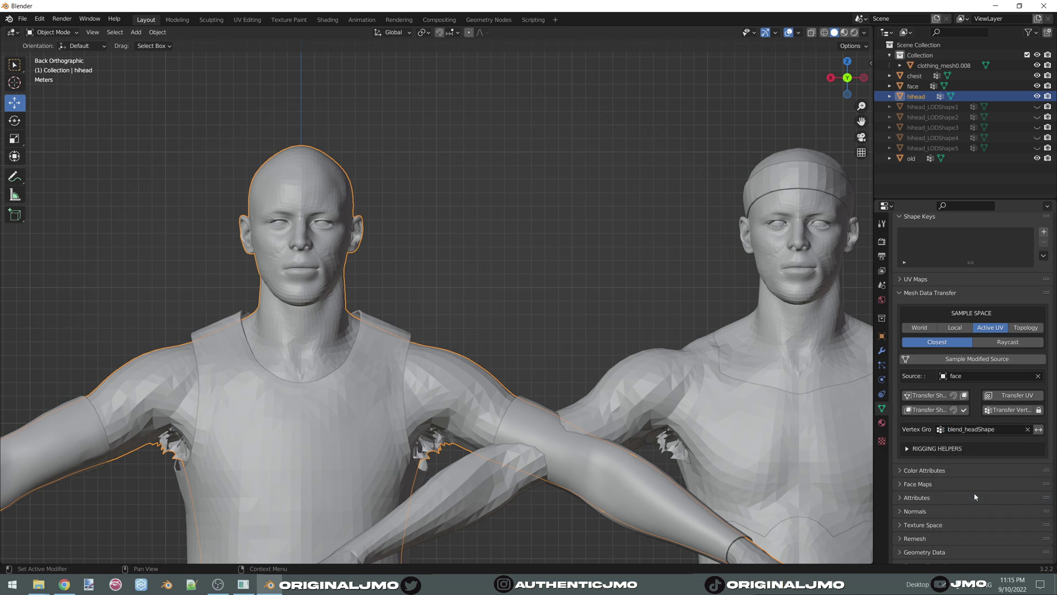
click(929, 396)
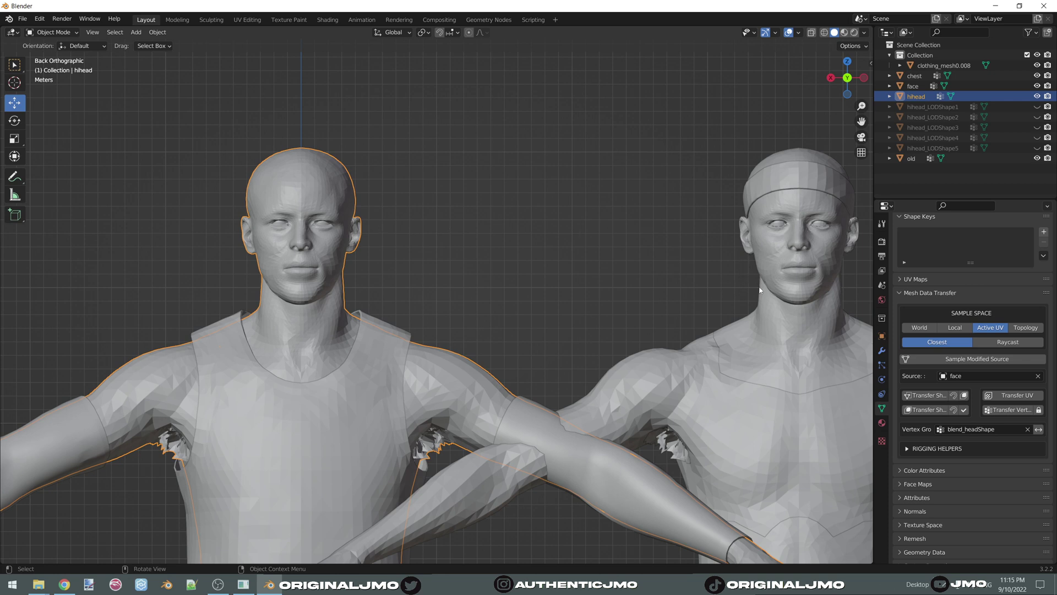
Zoom in on the hihead head and toggle undo/redo to compare it before and after the transfer.
scroll(437, 254, up, 3)
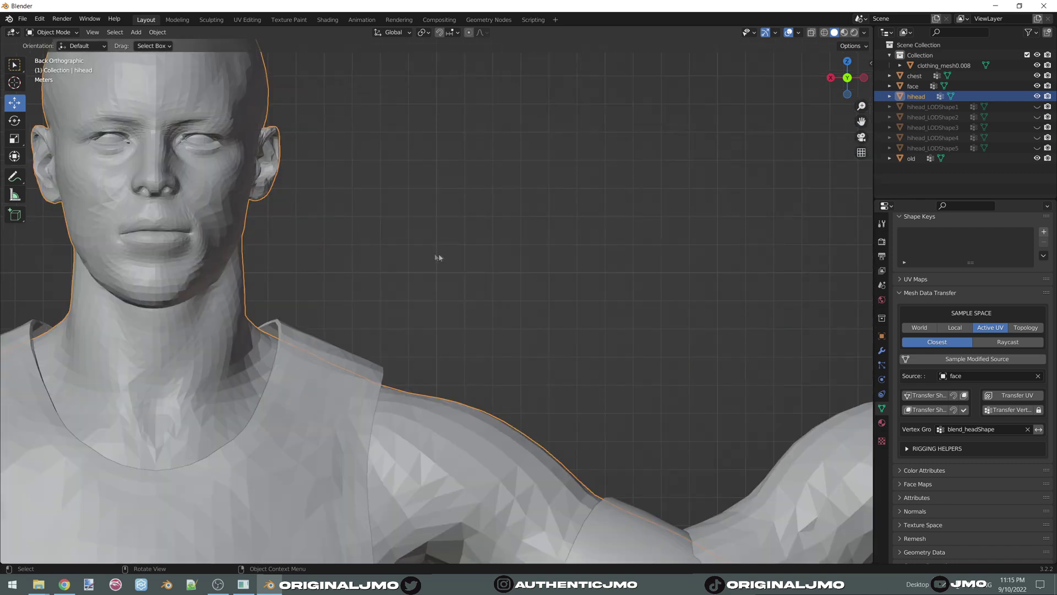
shift+middle_drag(436, 255, 613, 401)
scroll(637, 400, up, 2)
key(ctrl+z)
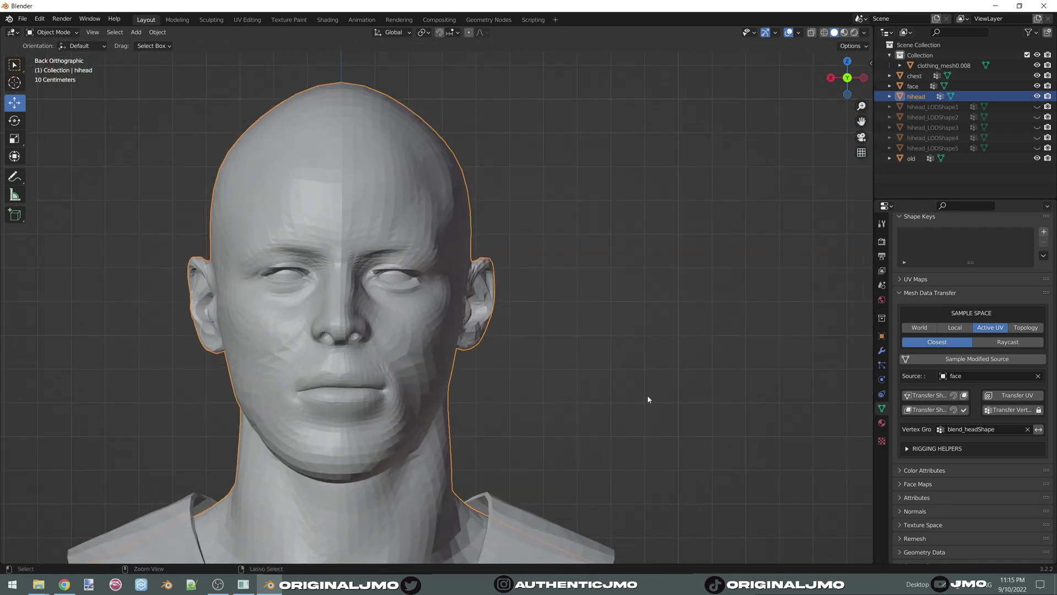
key(ctrl+shift+z)
key(ctrl+z)
key(ctrl+shift+z)
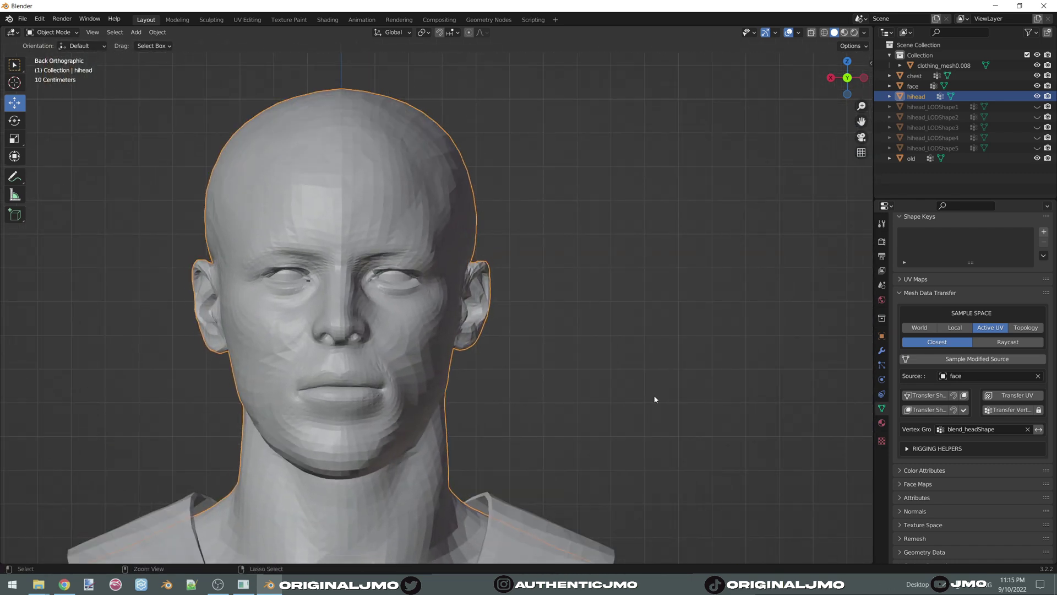
key(ctrl+z)
key(ctrl+shift+z)
key(ctrl+z)
key(ctrl+shift+z)
key(ctrl+z)
key(ctrl+shift+z)
key(ctrl+z)
key(ctrl+shift+z)
key(ctrl+z)
key(ctrl+shift+z)
Hide the face and old objects, leaving only the chest piece beside hihead.
scroll(600, 406, down, 5)
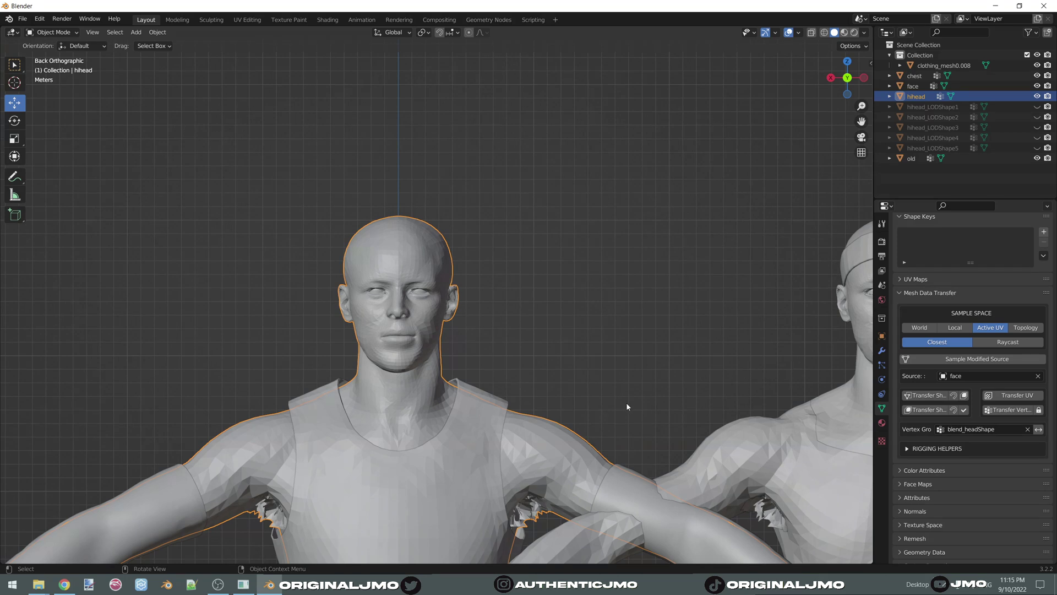
shift+middle_drag(625, 406, 509, 366)
scroll(510, 310, down, 1)
click(510, 310)
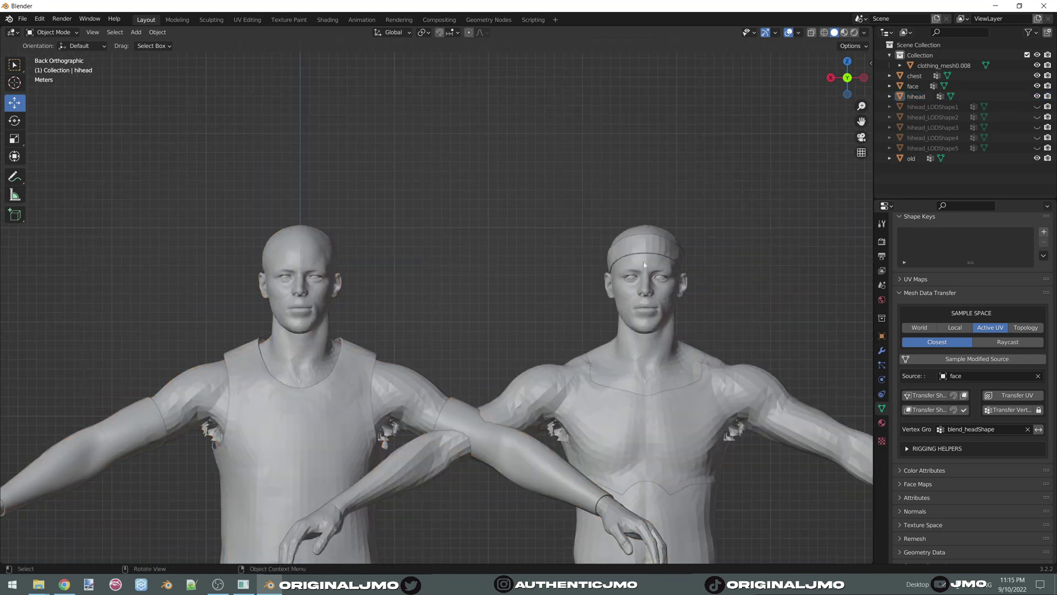
click(644, 264)
key(h)
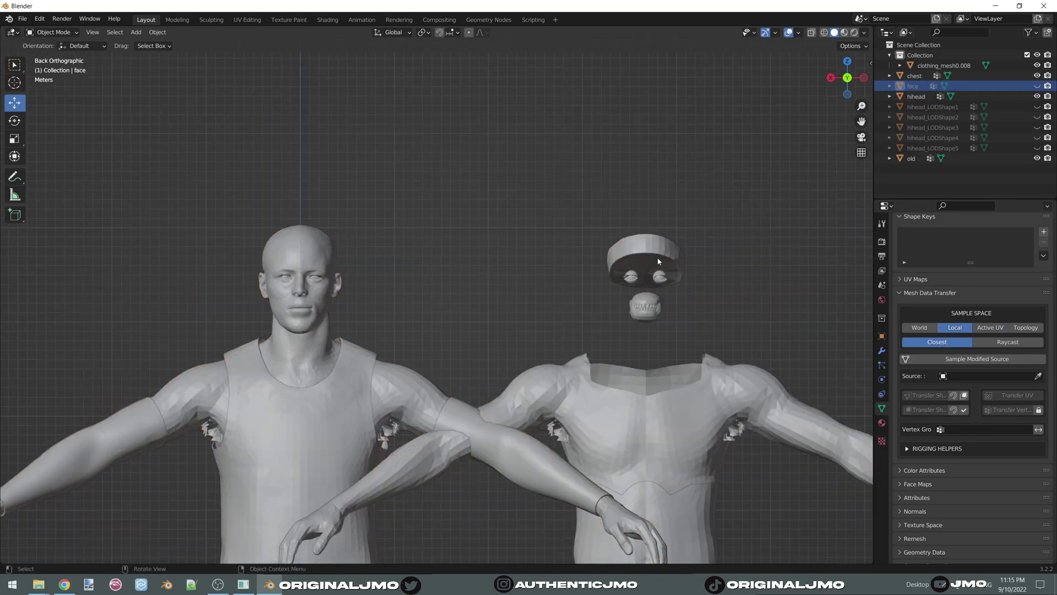
click(657, 256)
key(h)
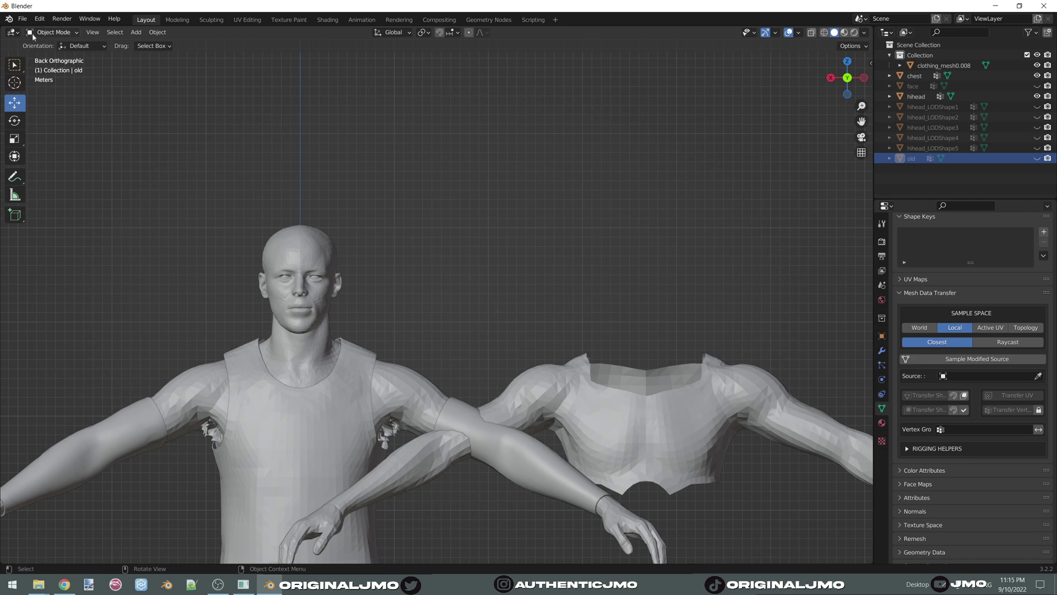
Switch hihead's data transfer Source to the chest mesh, limited to the baseBodyShape vertex group.
click(303, 252)
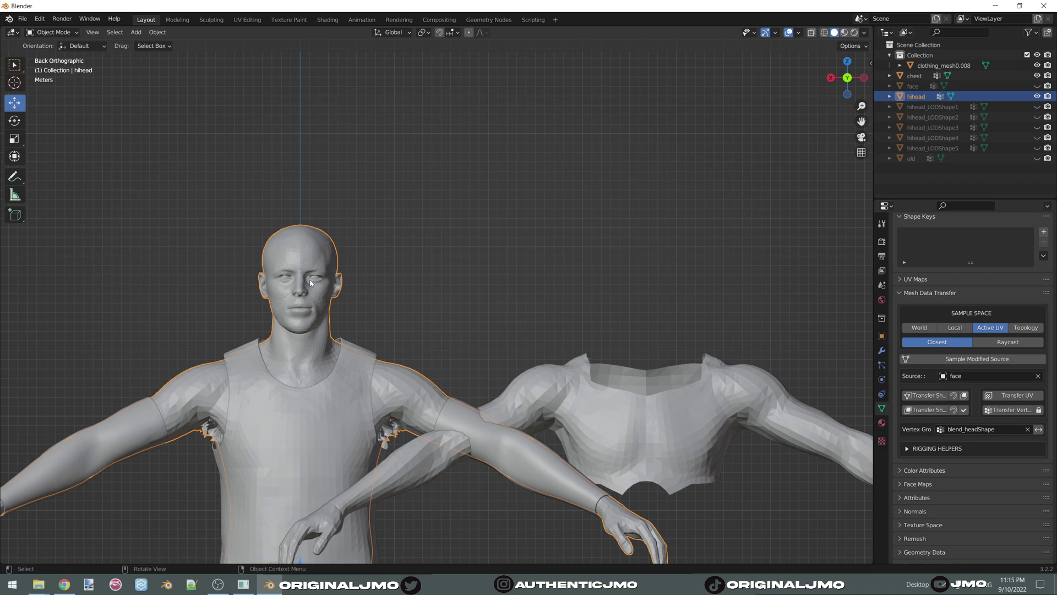
click(1038, 376)
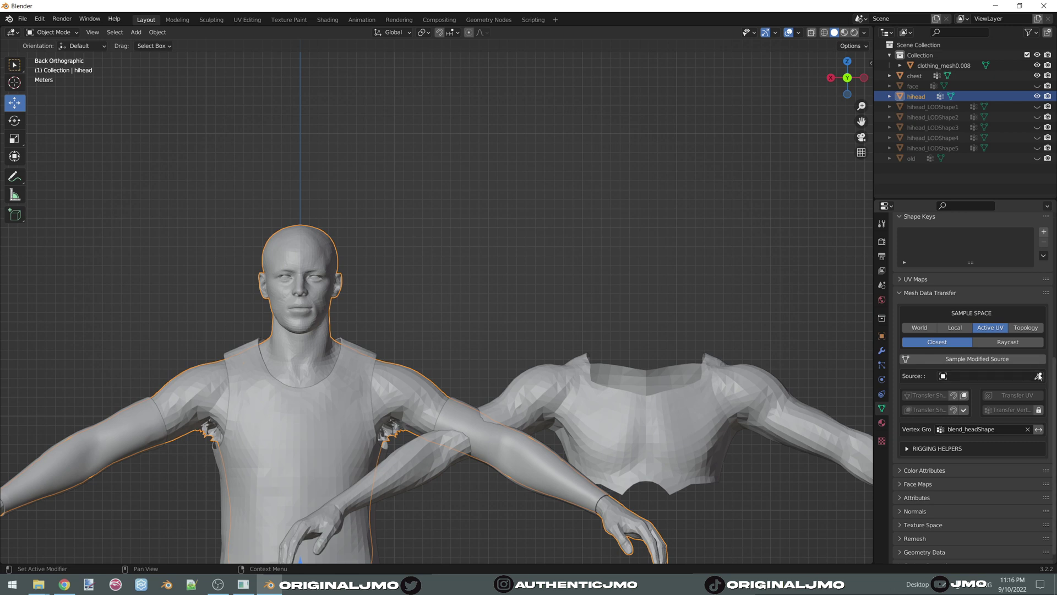
click(1038, 376)
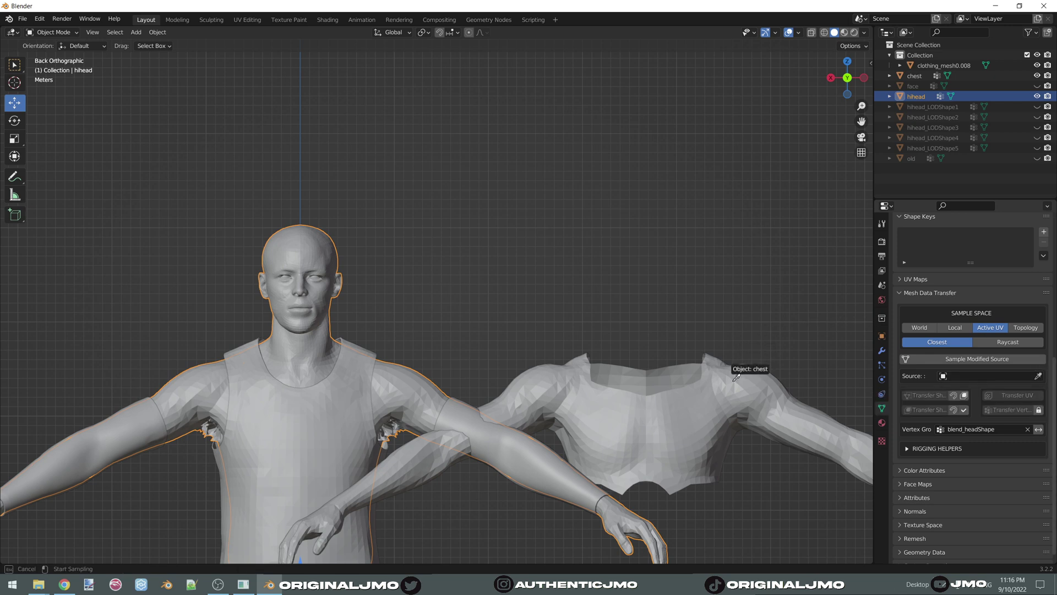
click(735, 378)
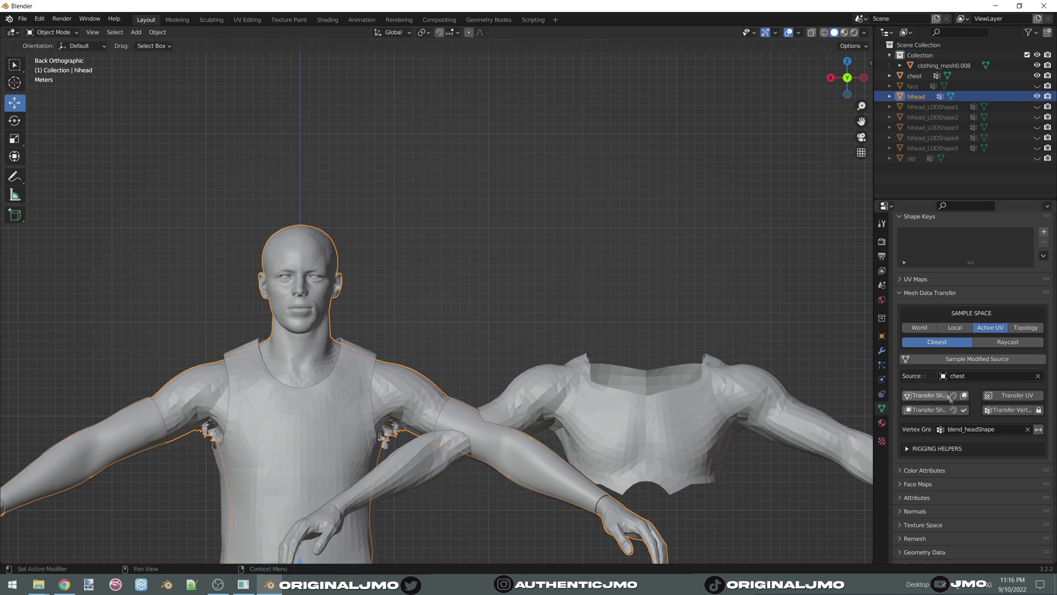
click(968, 432)
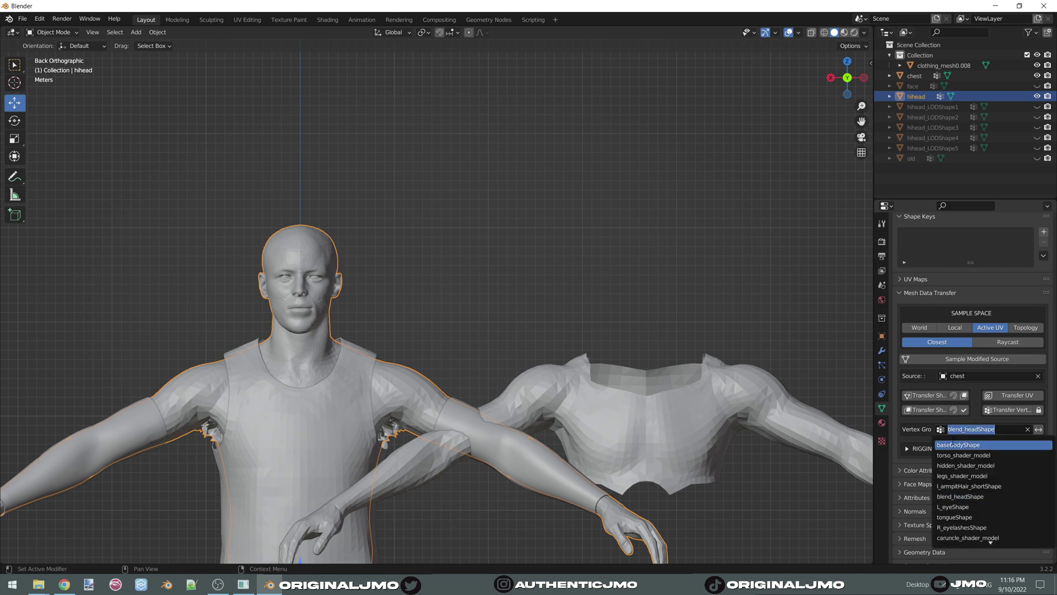
click(952, 444)
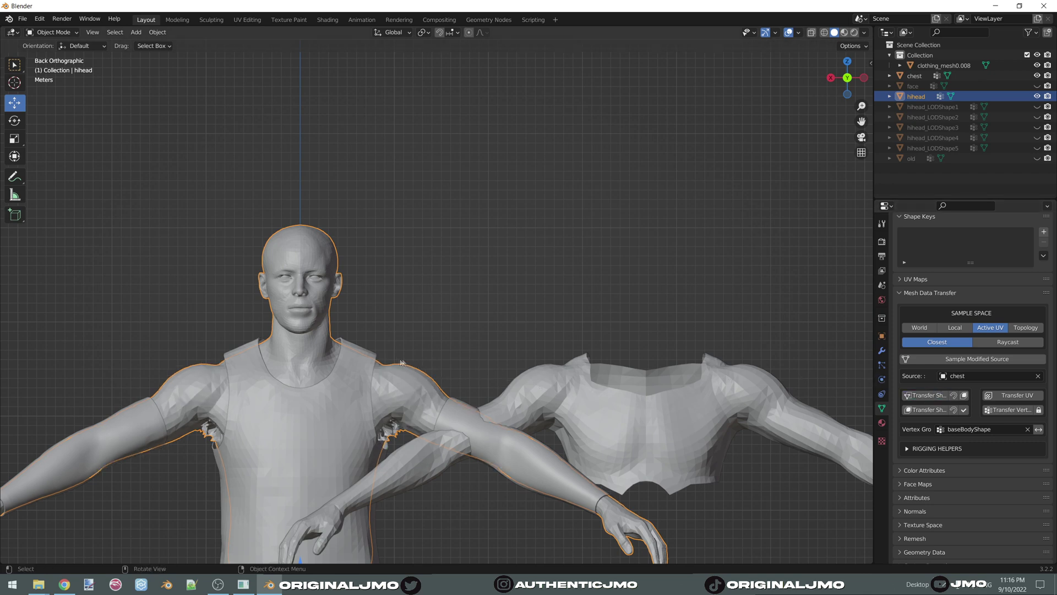
Delete the separate chest mesh from the scene.
click(694, 434)
scroll(694, 433, up, 1)
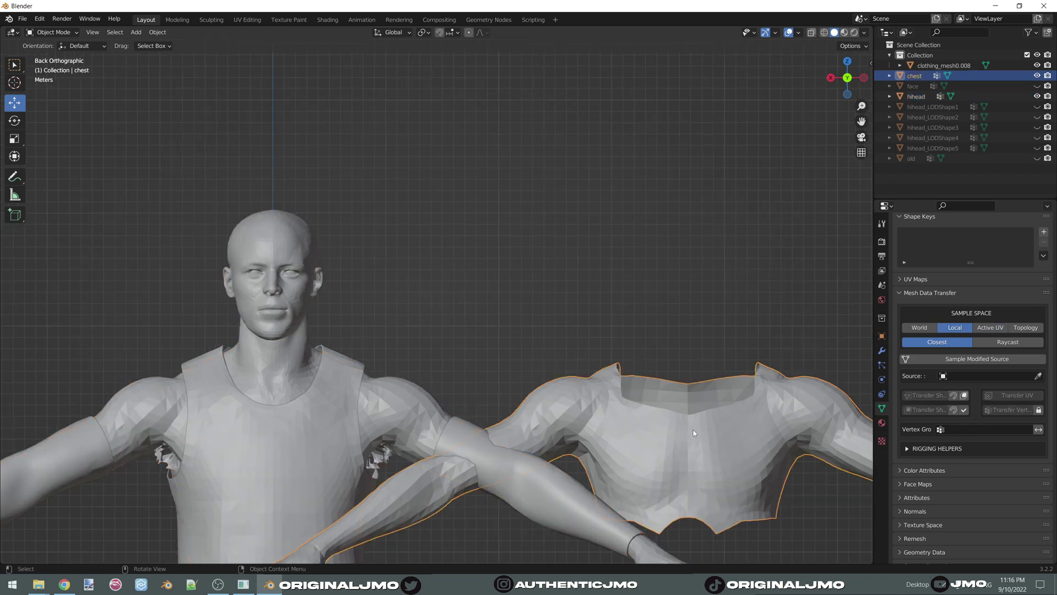
key(Delete)
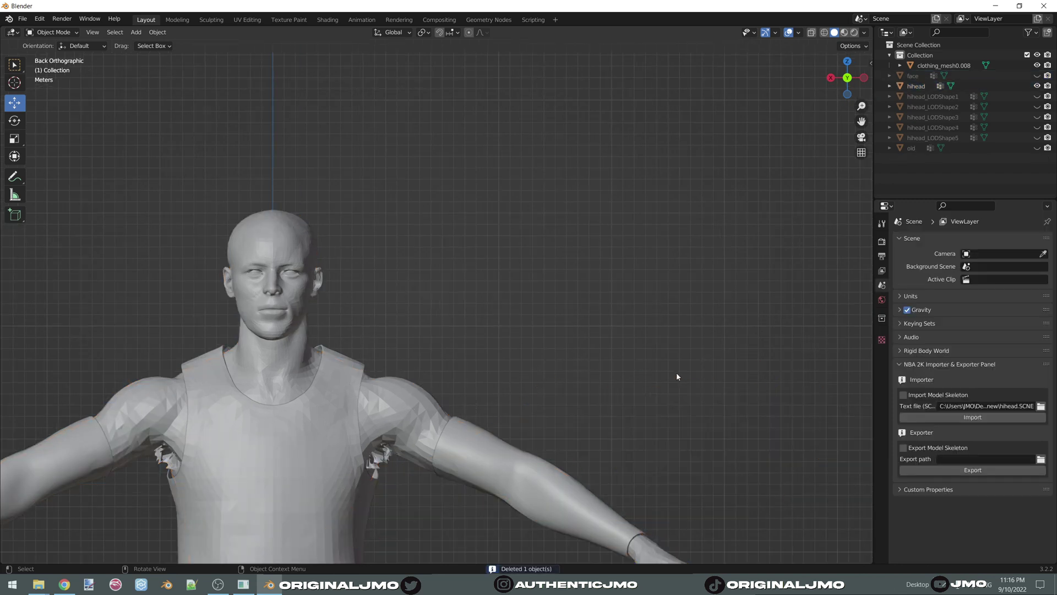
scroll(484, 370, down, 3)
scroll(371, 380, up, 1)
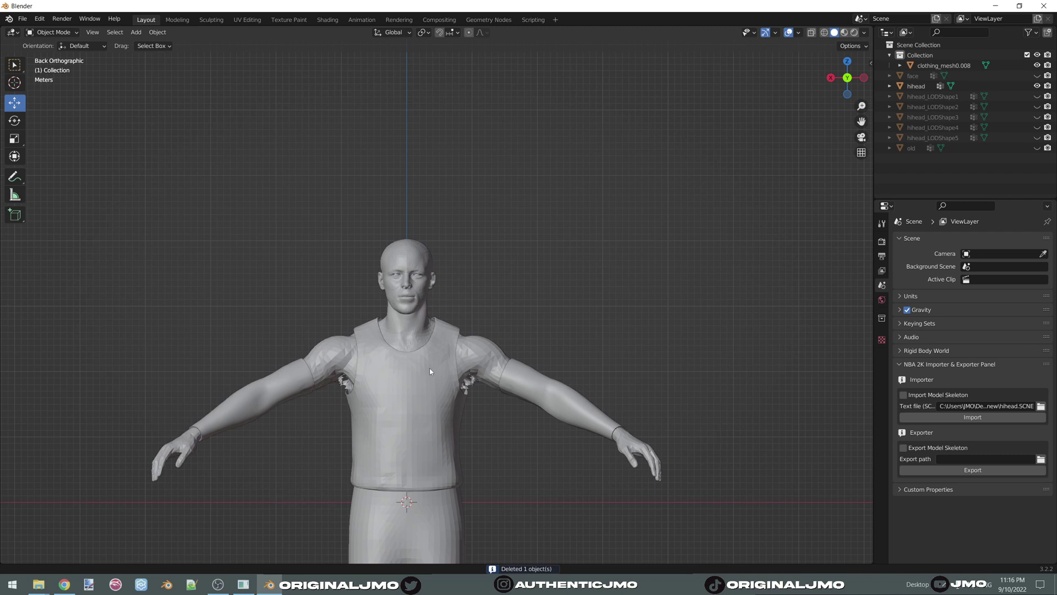
scroll(429, 368, up, 2)
scroll(461, 366, down, 2)
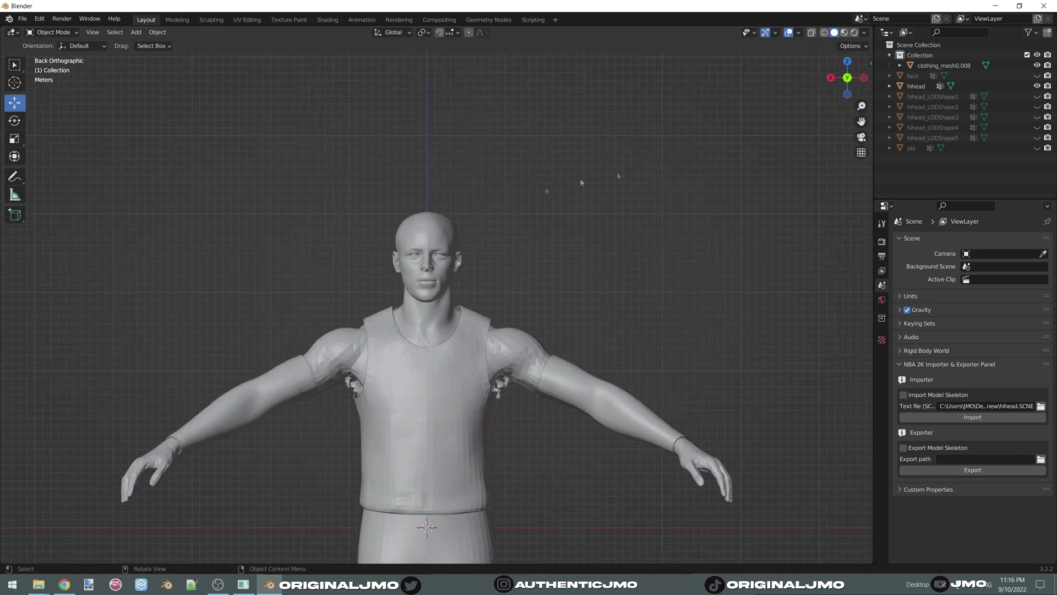
Select the hihead body and bring up the Scene Properties.
click(428, 236)
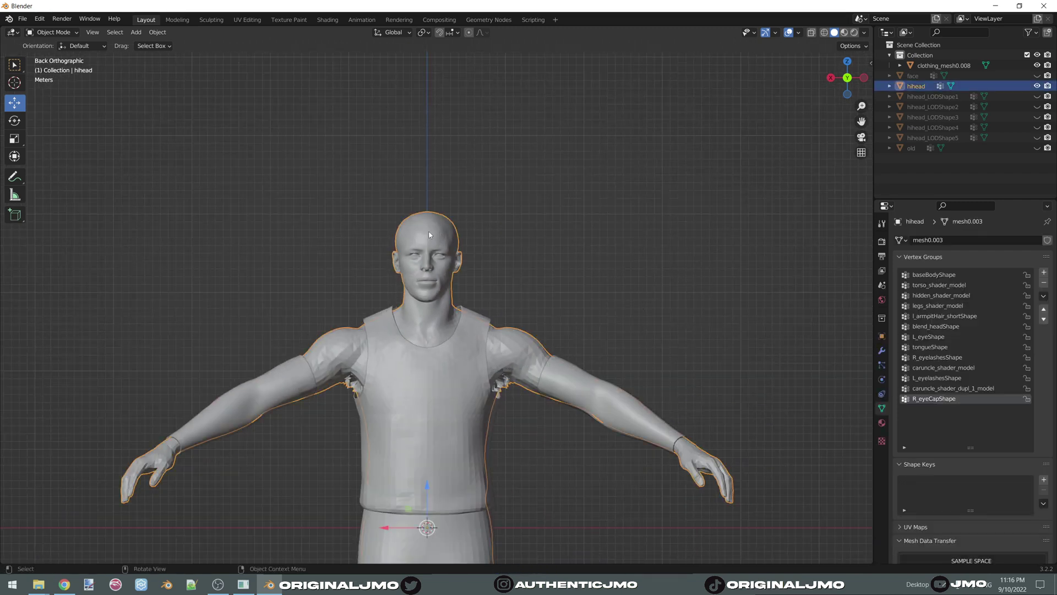
click(882, 285)
scroll(607, 276, up, 5)
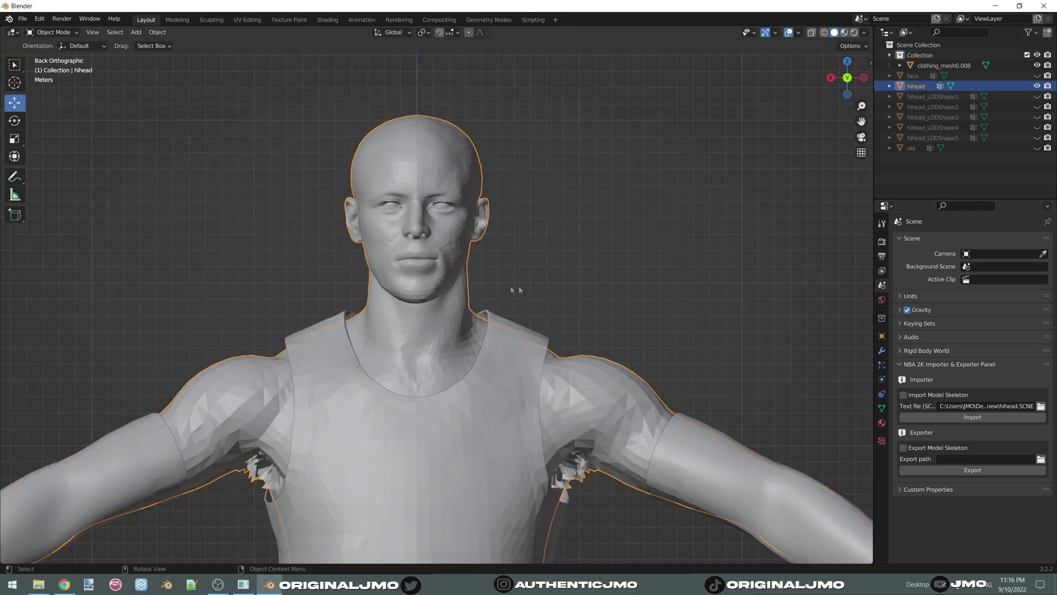
scroll(438, 330, up, 5)
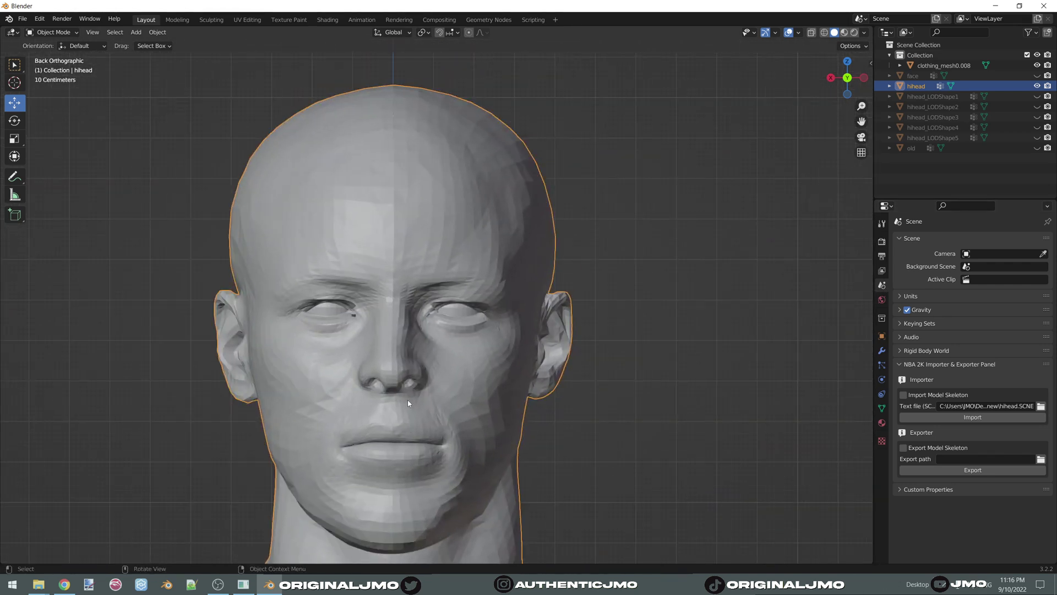
scroll(410, 399, down, 5)
middle_drag(410, 398, 537, 376)
scroll(537, 377, up, 6)
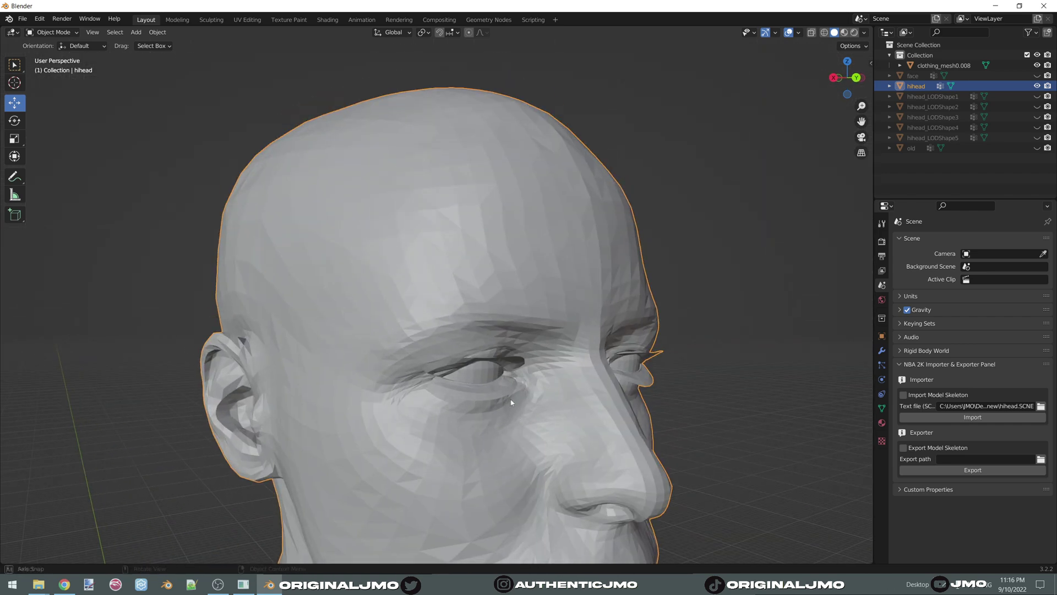
scroll(510, 366, up, 3)
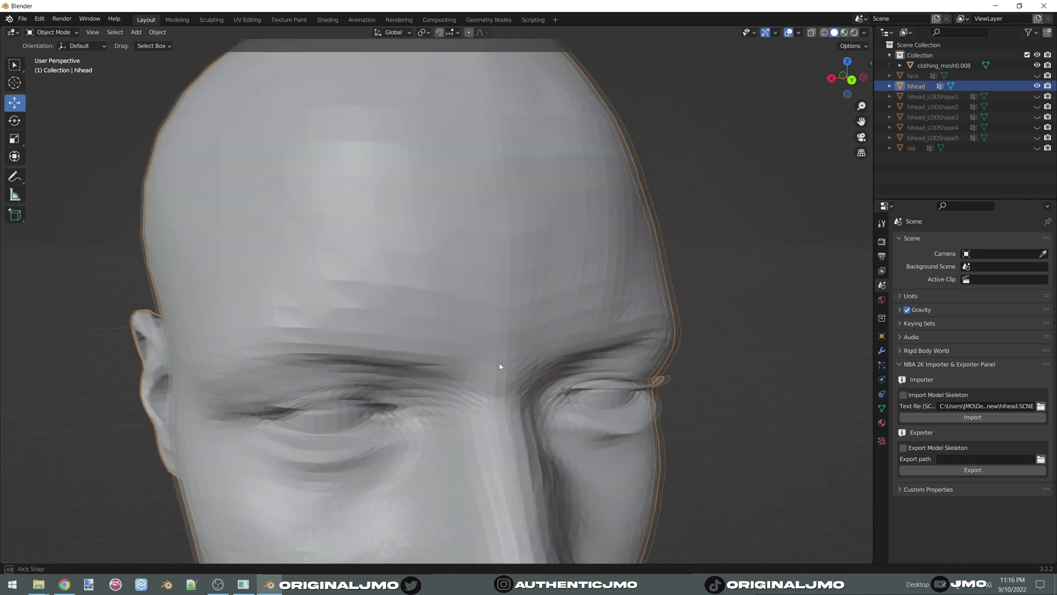
middle_drag(502, 370, 421, 293)
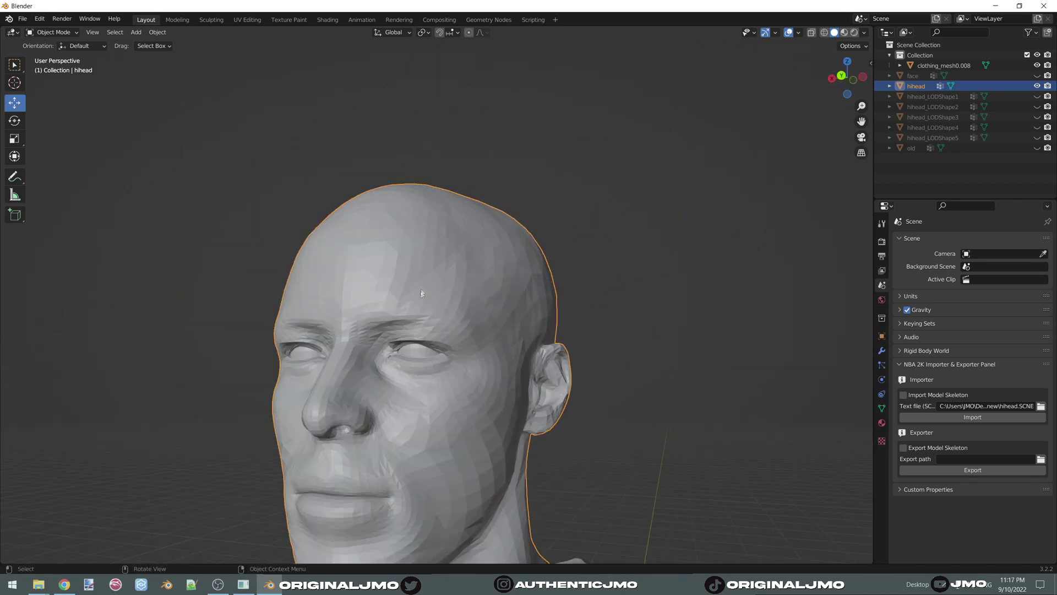
click(59, 33)
Enter Edit Mode on hihead, deselect everything, and view the head from the front in wireframe.
click(55, 52)
key(alt+a)
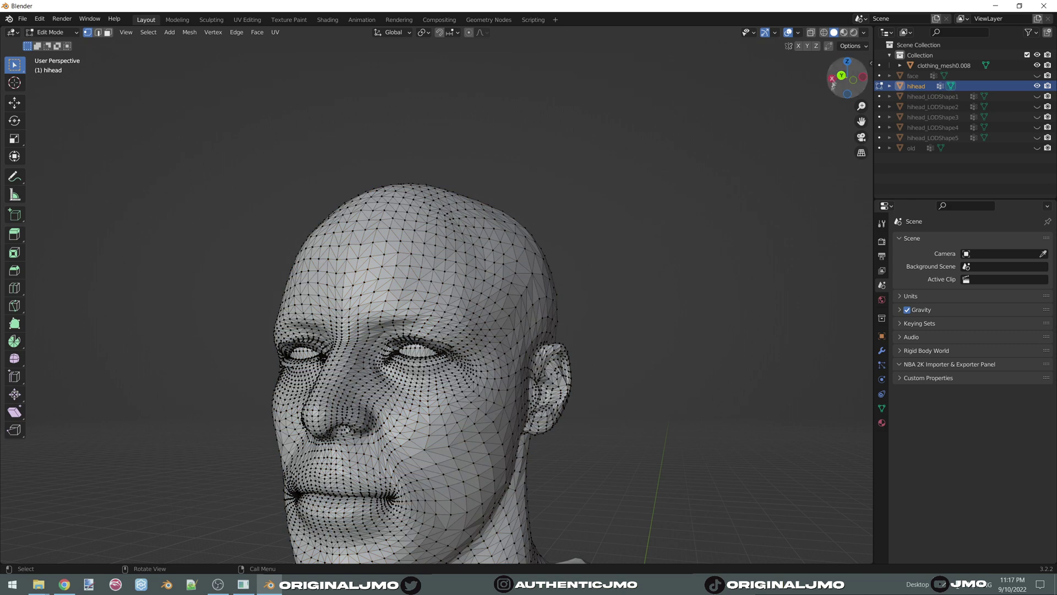
click(841, 76)
shift+middle_drag(585, 328, 541, 258)
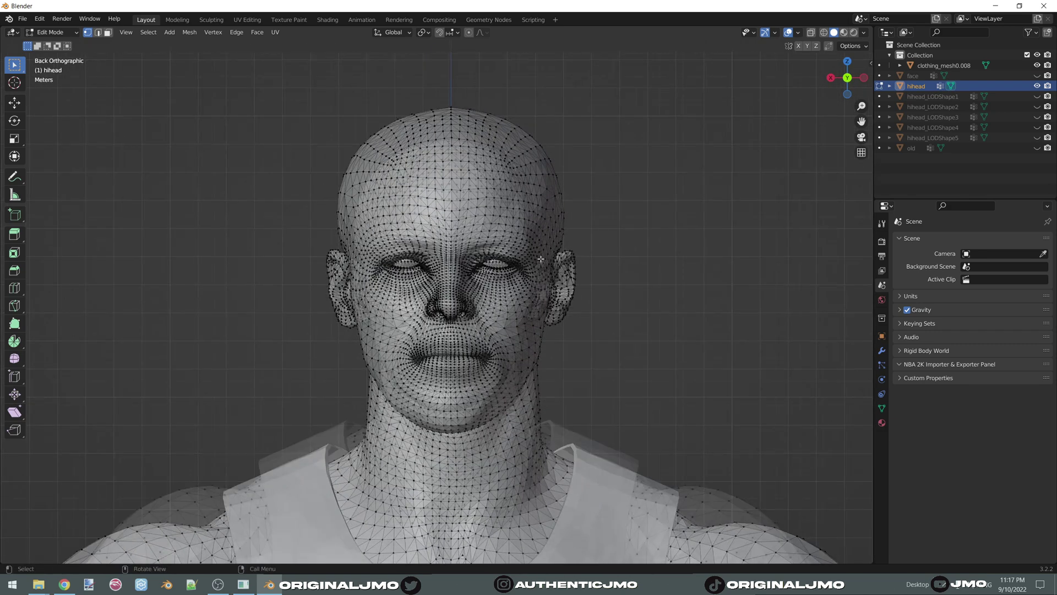
scroll(541, 259, down, 3)
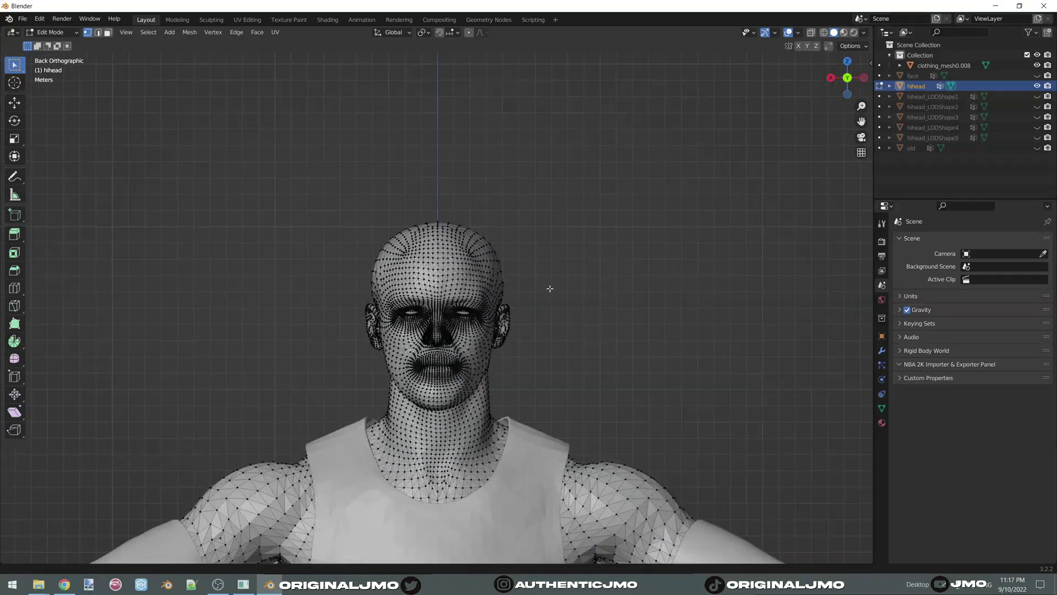
click(824, 33)
scroll(668, 233, up, 4)
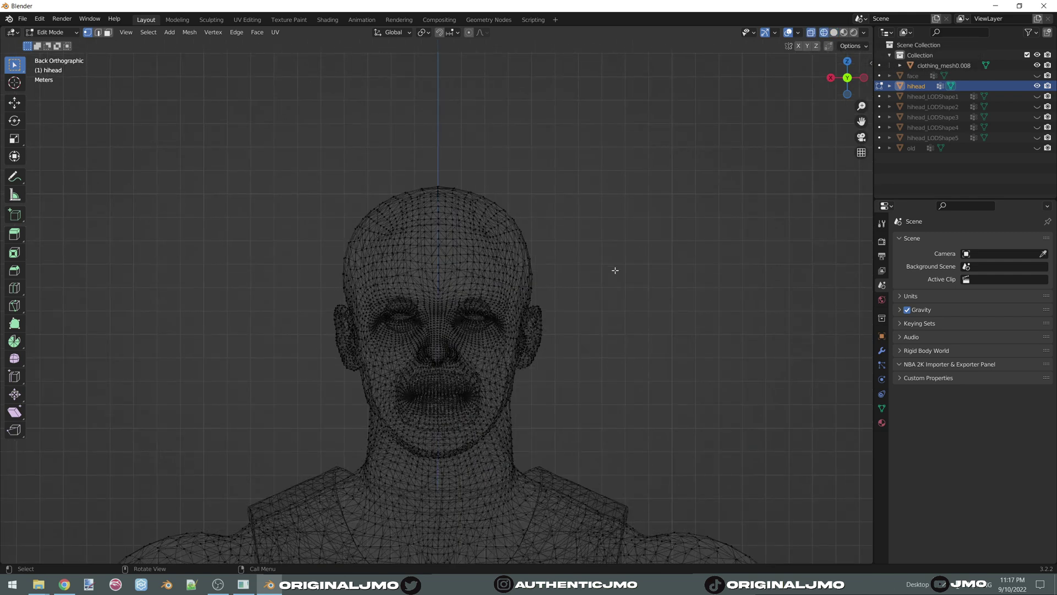
shift+middle_drag(578, 295, 584, 277)
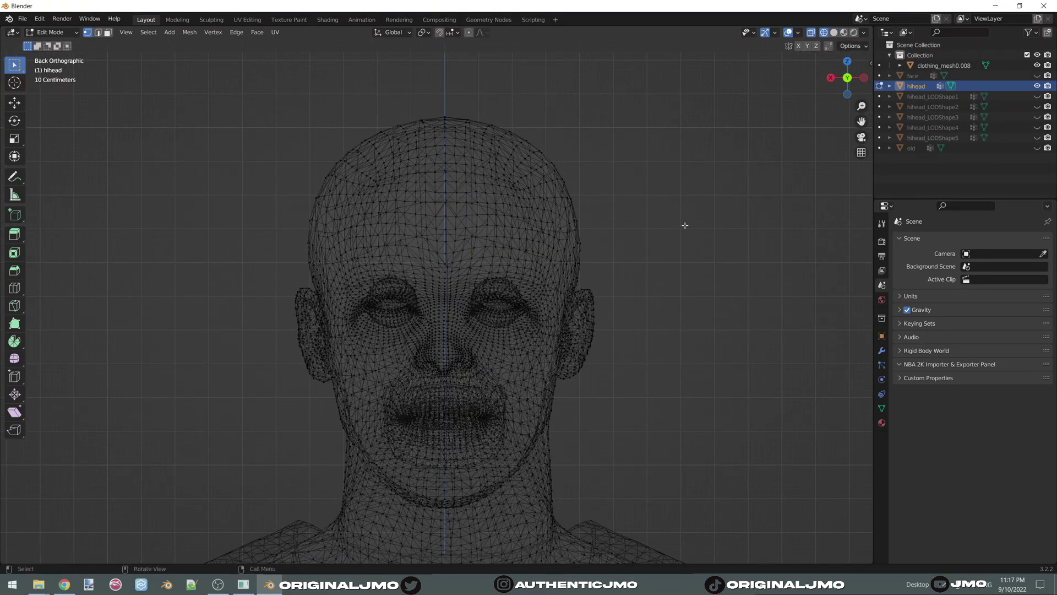
Frame the mouth in side view and pick the tongueShape vertex group.
click(882, 411)
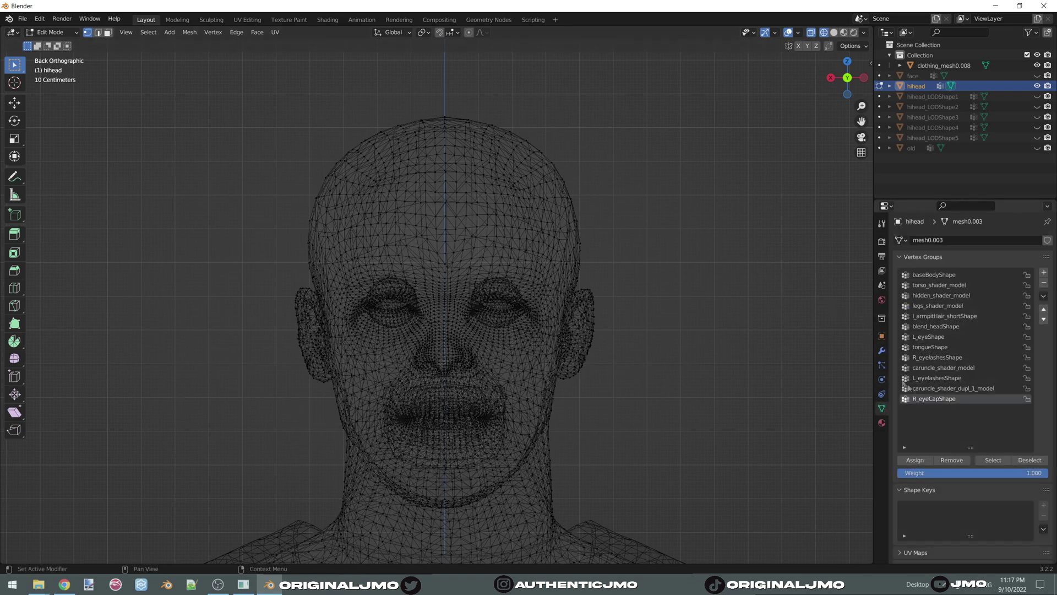
click(831, 77)
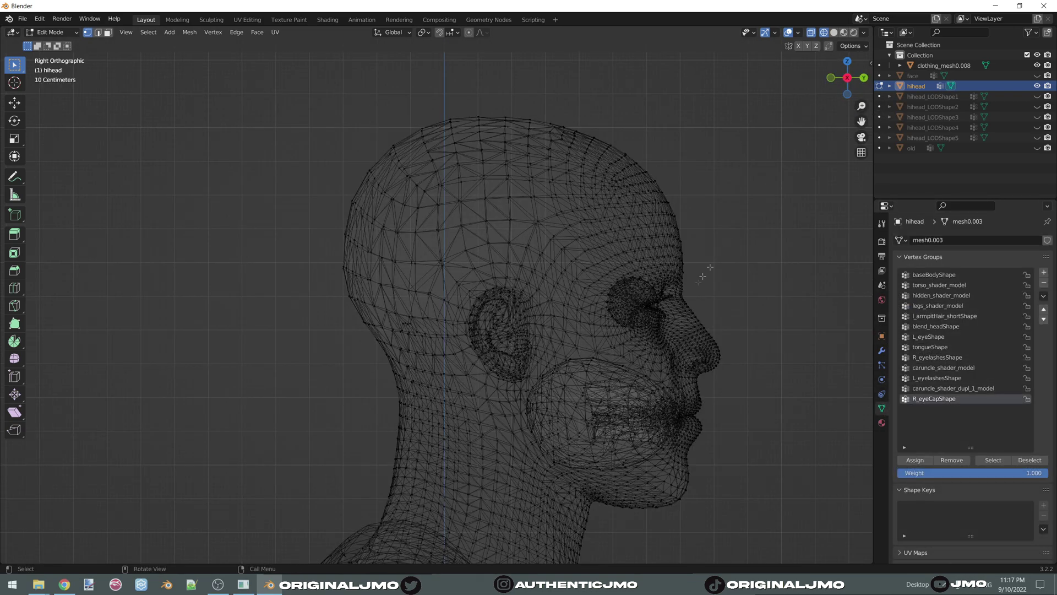
middle_drag(669, 327, 465, 93)
scroll(605, 308, up, 5)
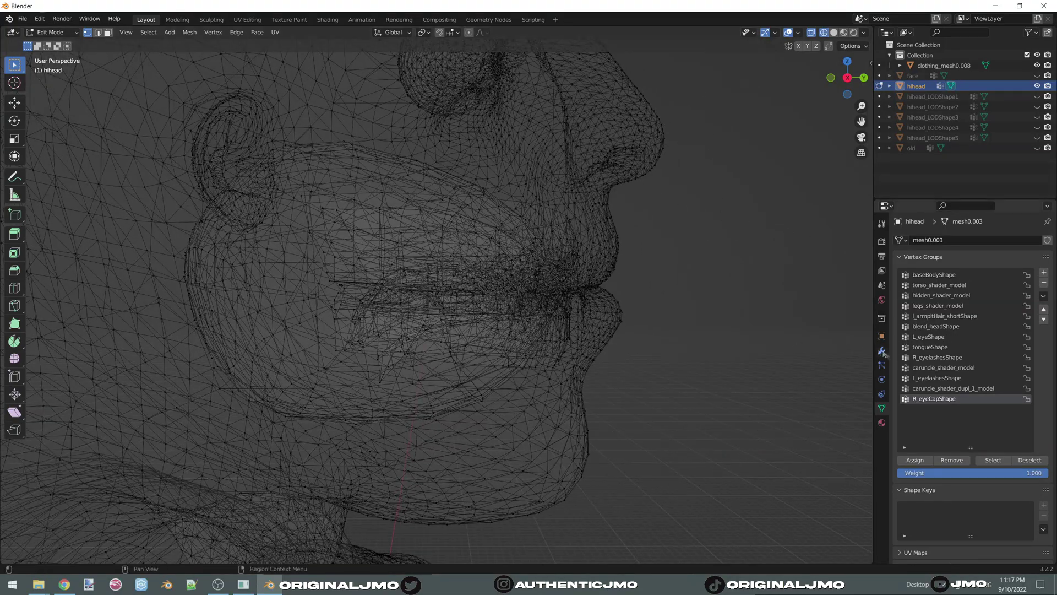
click(930, 347)
Select the tongueShape vertices and view them in Right Orthographic with the Move tool.
click(993, 459)
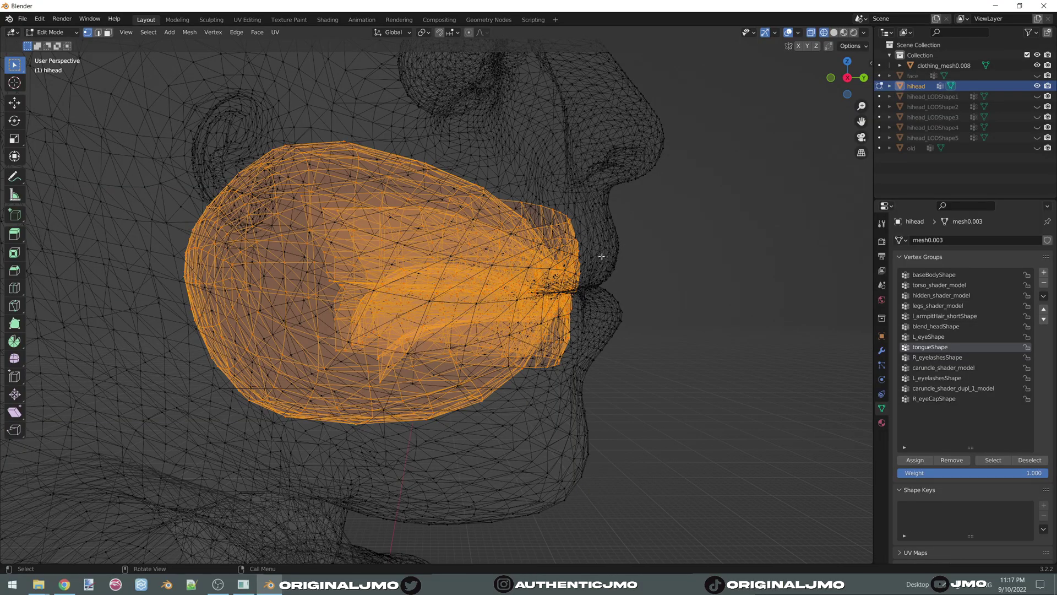
scroll(601, 256, up, 6)
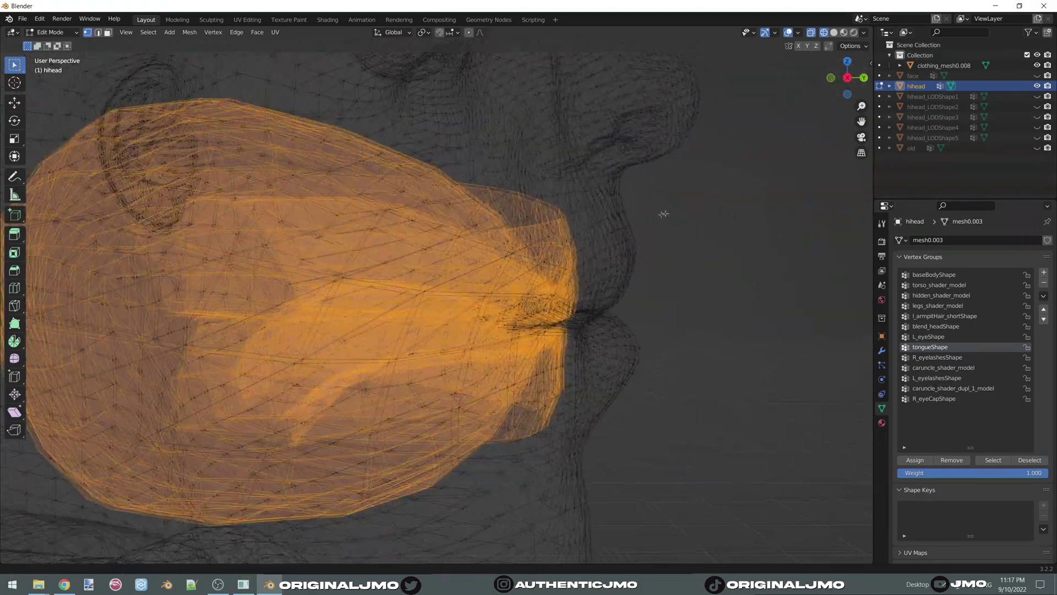
middle_drag(663, 214, 472, 347)
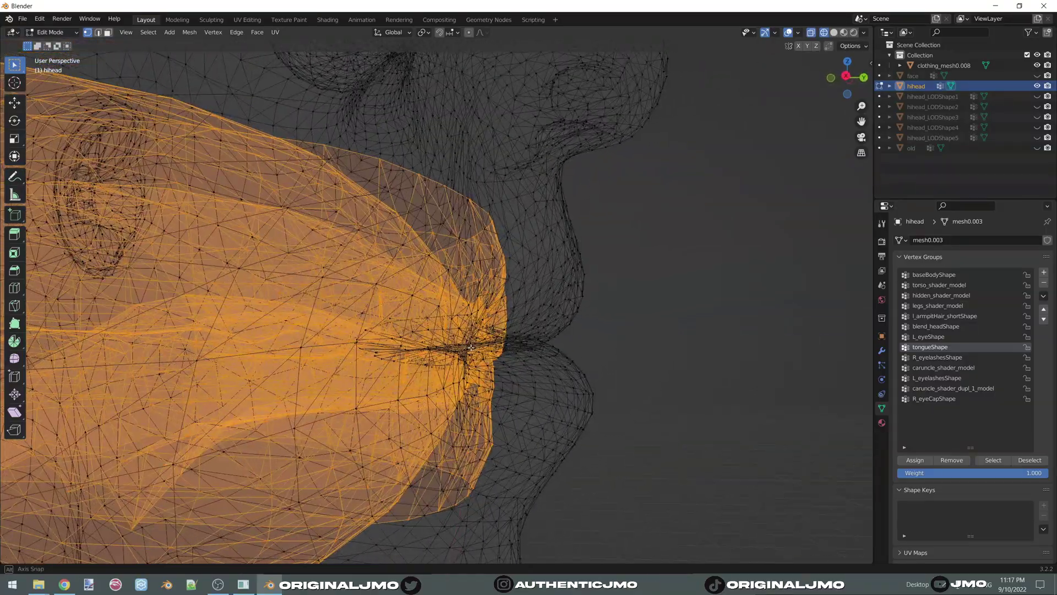
click(846, 77)
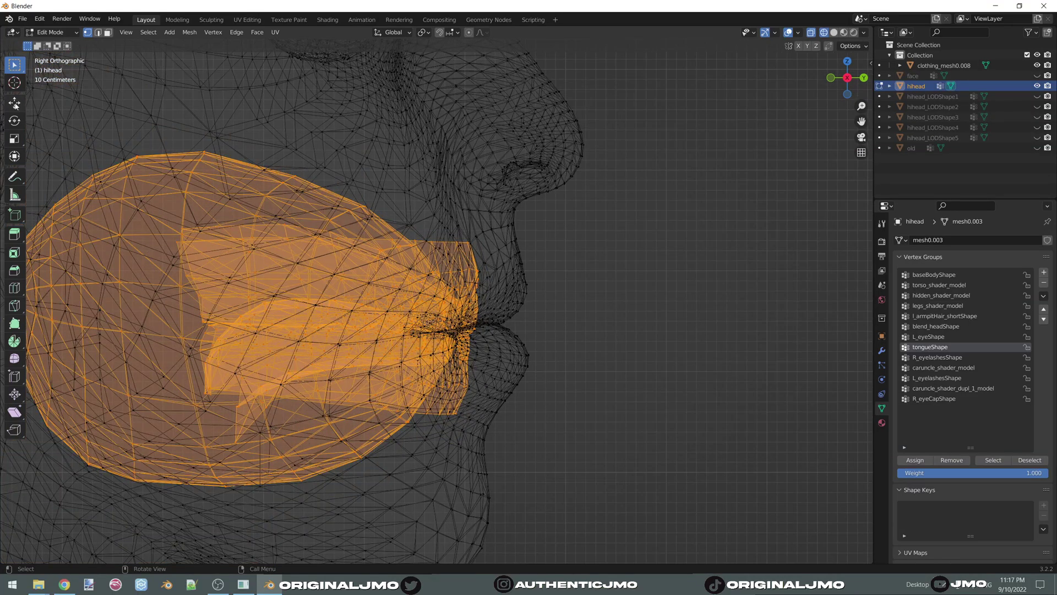
click(15, 104)
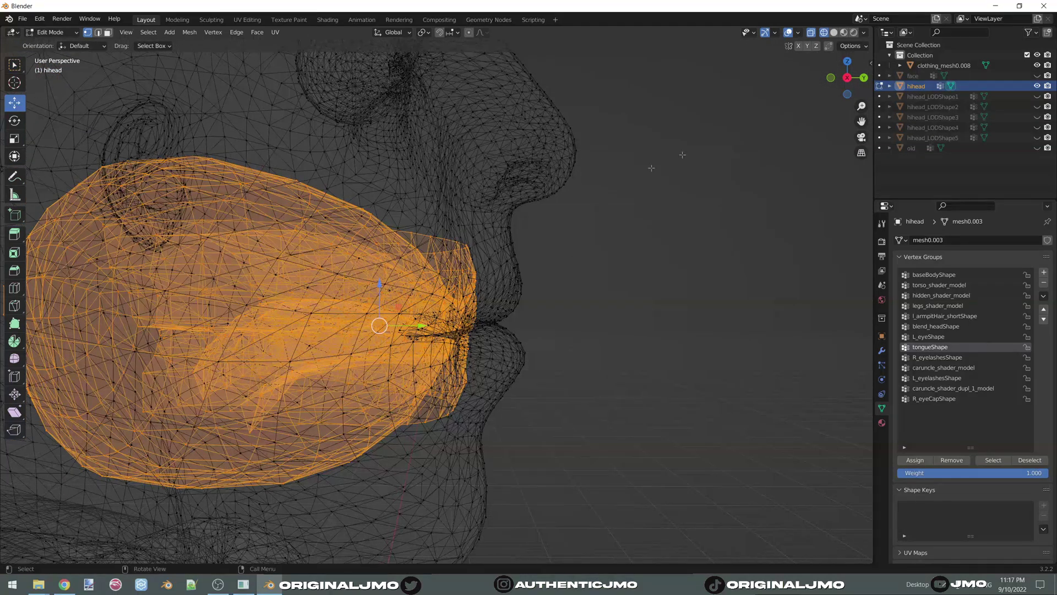
click(846, 78)
click(847, 78)
scroll(797, 70, up, 2)
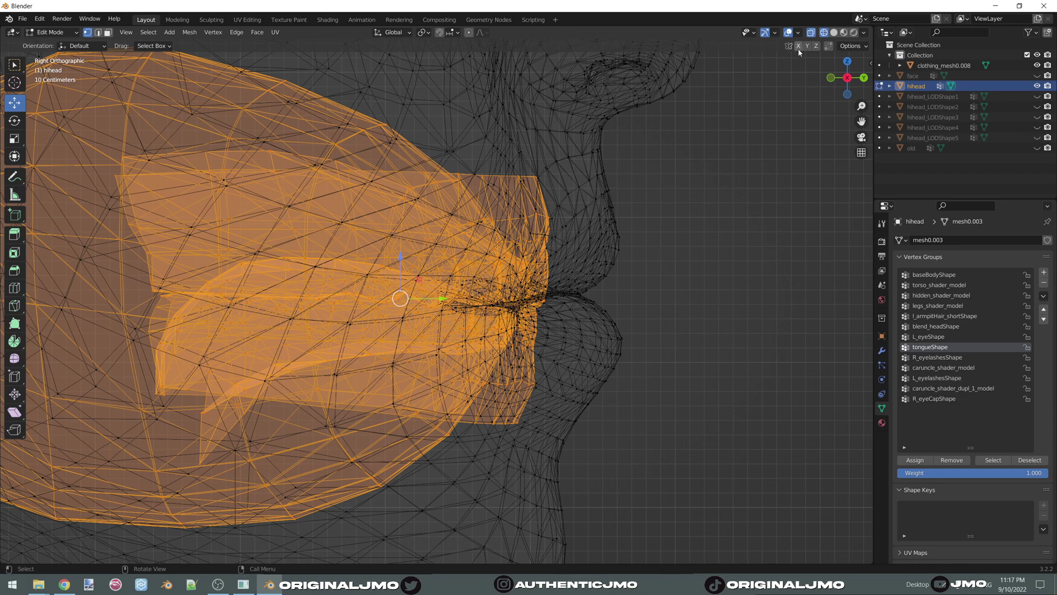
scroll(541, 227, down, 1)
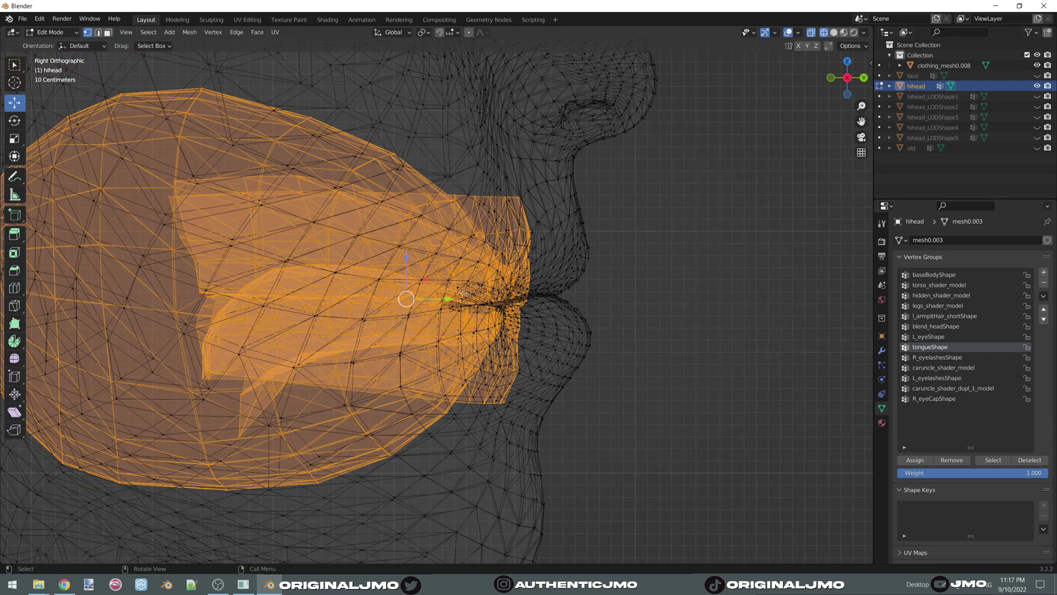
Move the tongue front-to-back and vertically so it sits inside the mouth behind the lips.
drag(449, 299, 441, 297)
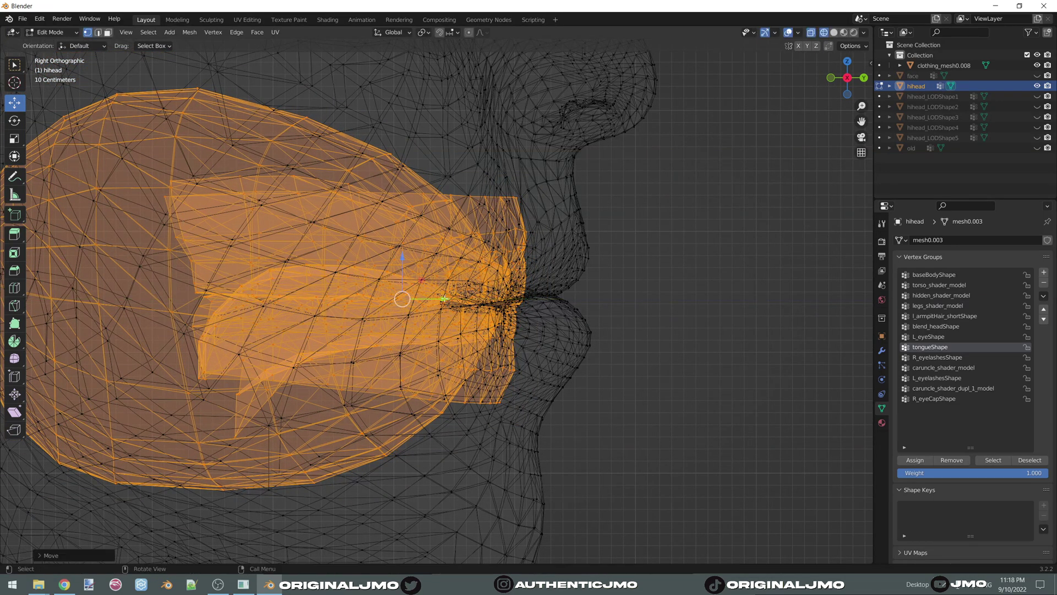
scroll(470, 280, up, 2)
scroll(470, 281, down, 2)
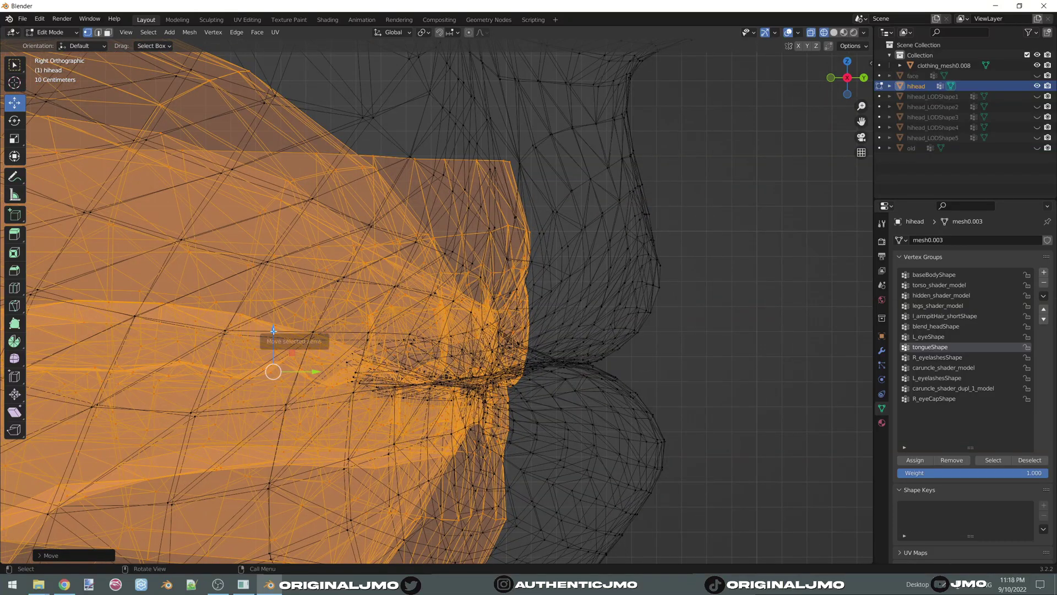
key(g)
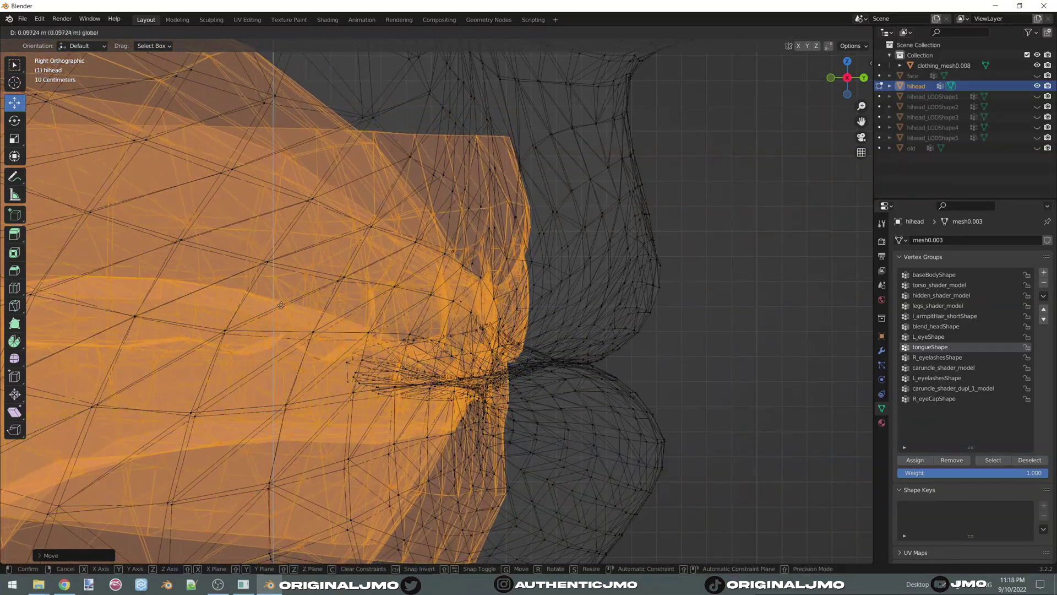
click(282, 304)
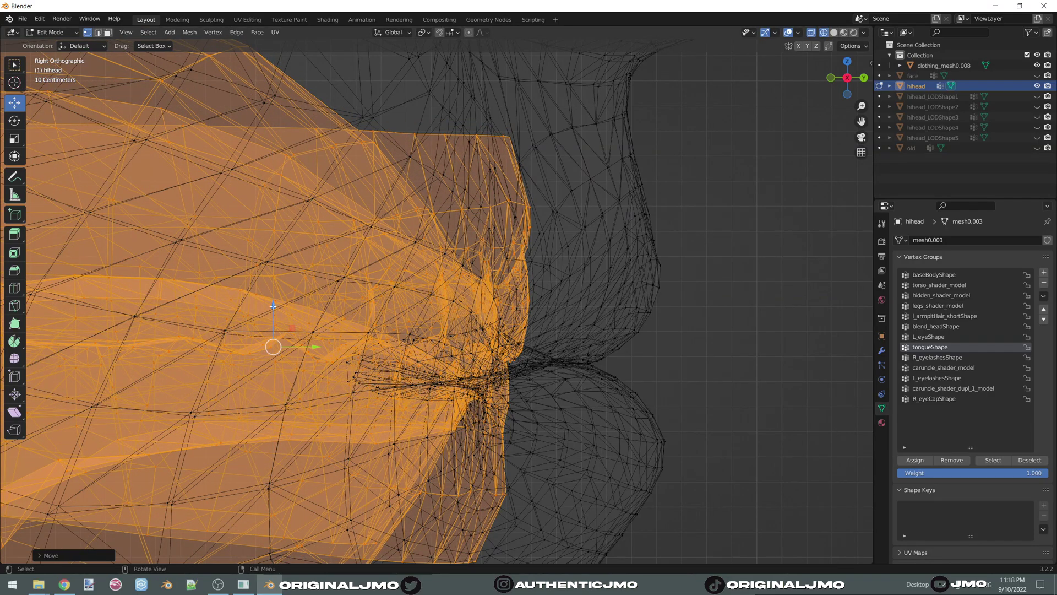
drag(273, 306, 276, 309)
mouse_move(275, 310)
middle_down()
mouse_move(436, 320)
mouse_move(291, 307)
middle_up()
scroll(418, 242, down, 3)
middle_drag(418, 242, 821, 110)
scroll(558, 318, up, 3)
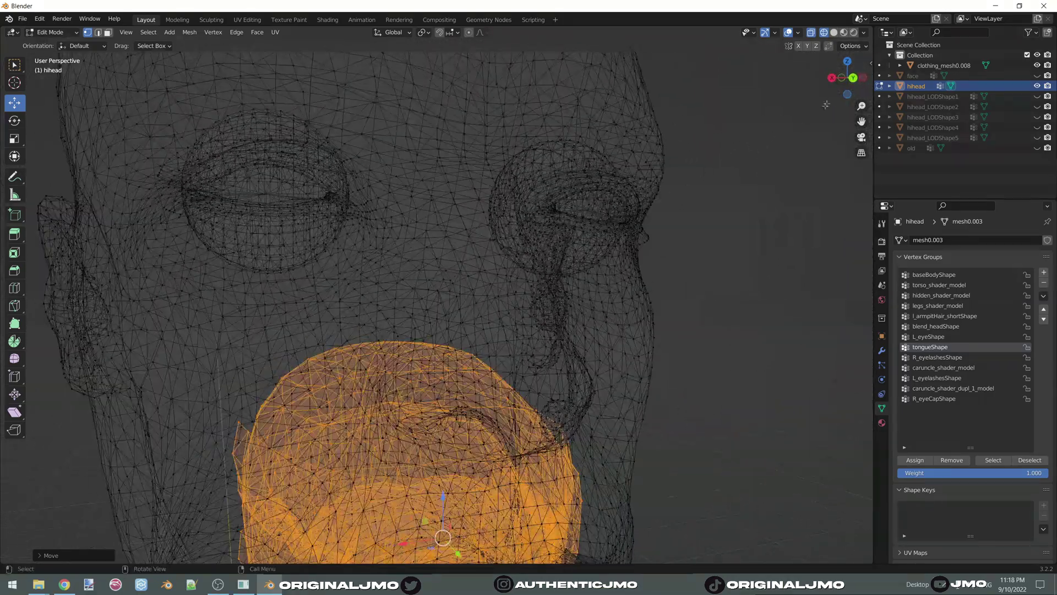
click(853, 78)
Select the L_eyeShape, both eyelash, both caruncle and R_eyeCapShape vertex groups together.
scroll(689, 176, down, 4)
scroll(610, 223, up, 6)
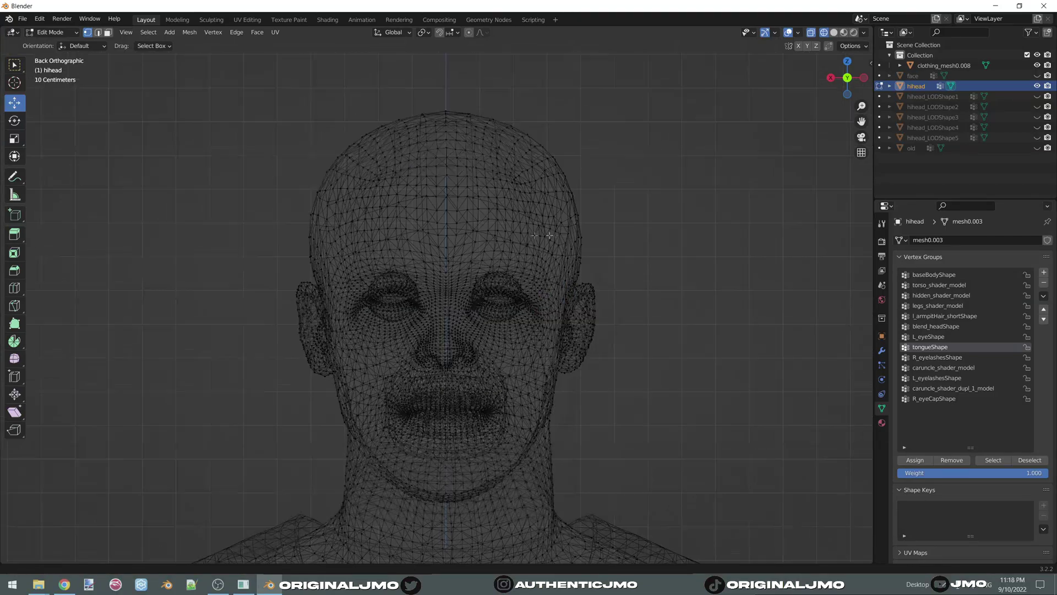
click(936, 337)
click(997, 461)
click(939, 358)
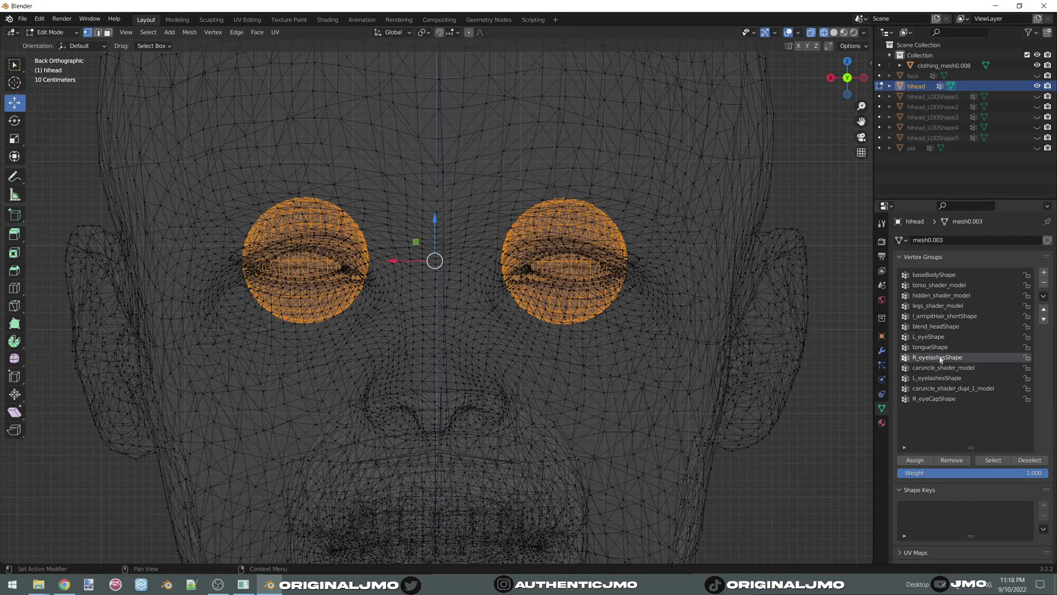
click(994, 462)
click(922, 369)
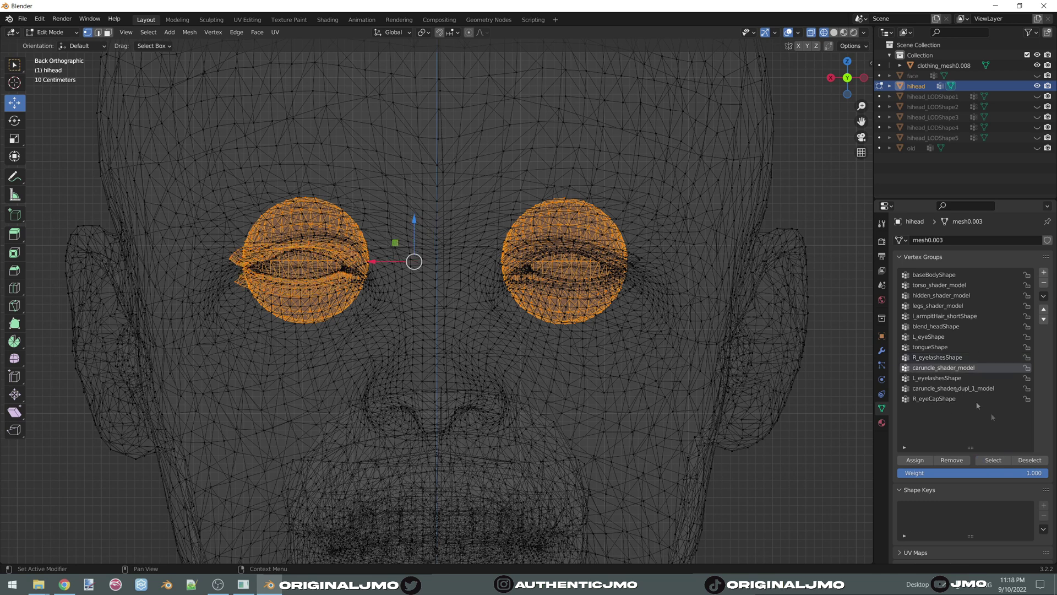
click(997, 463)
click(936, 378)
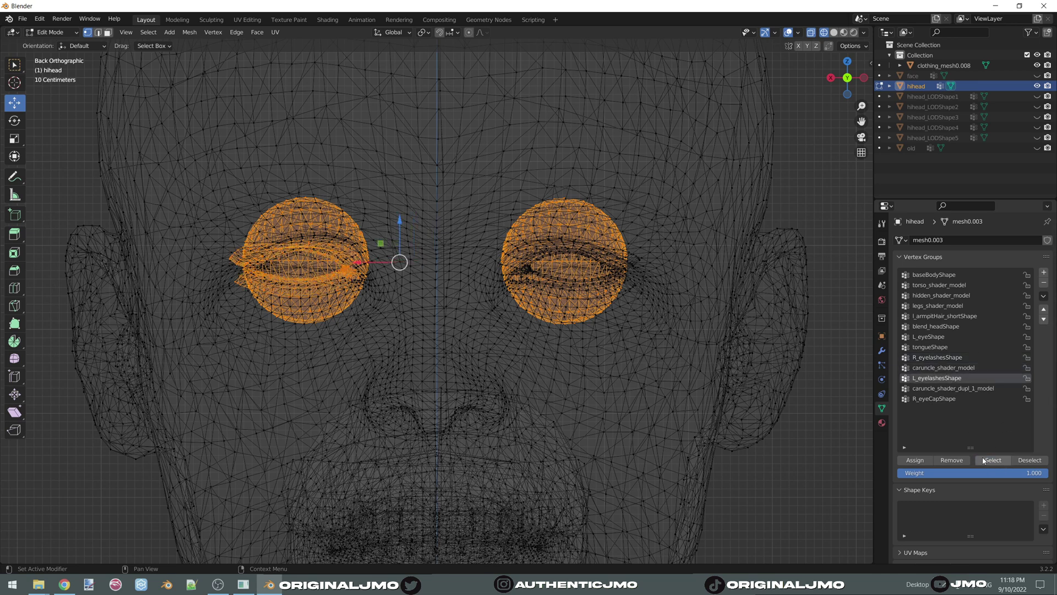
click(984, 460)
click(952, 388)
click(994, 460)
click(943, 398)
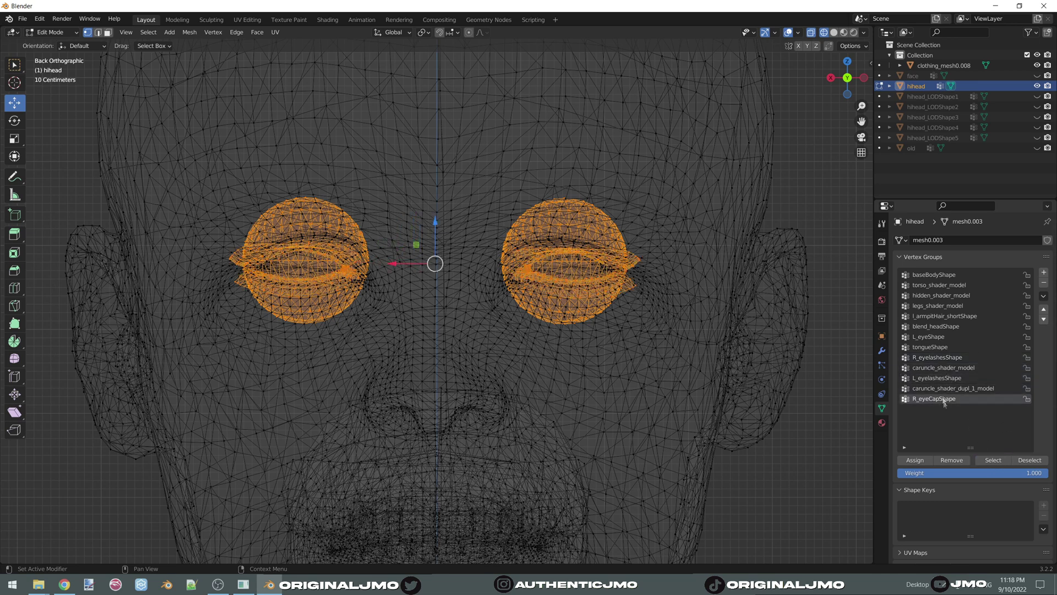
click(991, 464)
scroll(472, 354, up, 2)
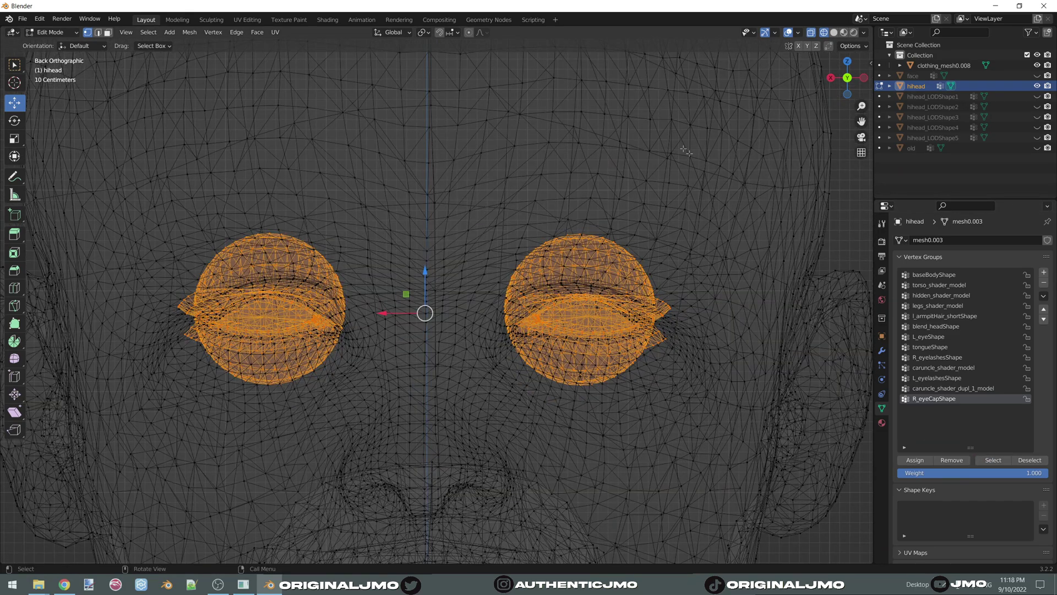
shift+middle_drag(352, 238, 327, 199)
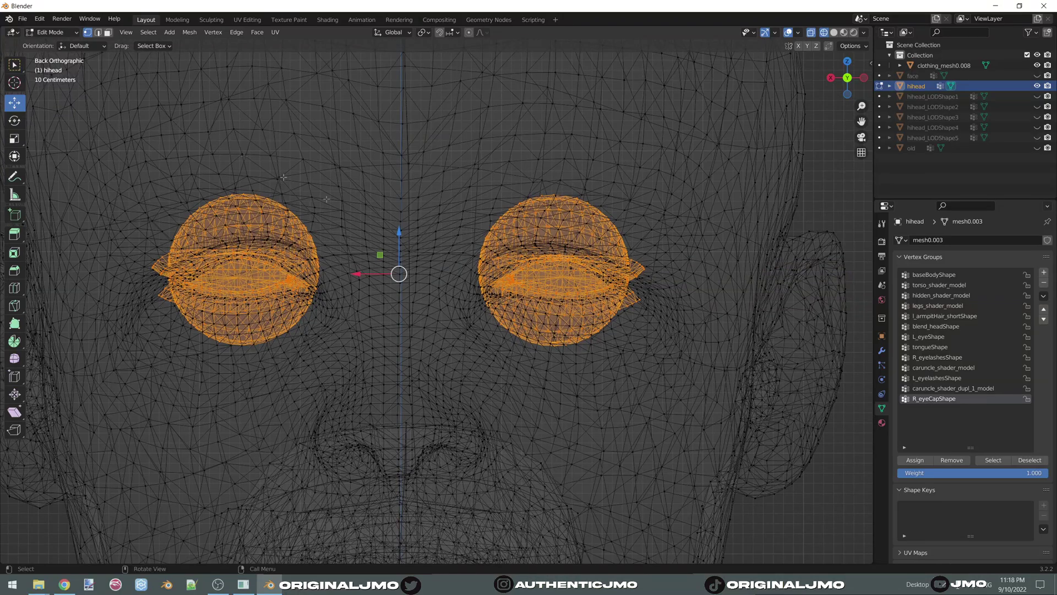
Toggle into Sculpt Mode and back to Edit Mode with the eye parts still selected.
click(85, 46)
click(52, 32)
click(68, 67)
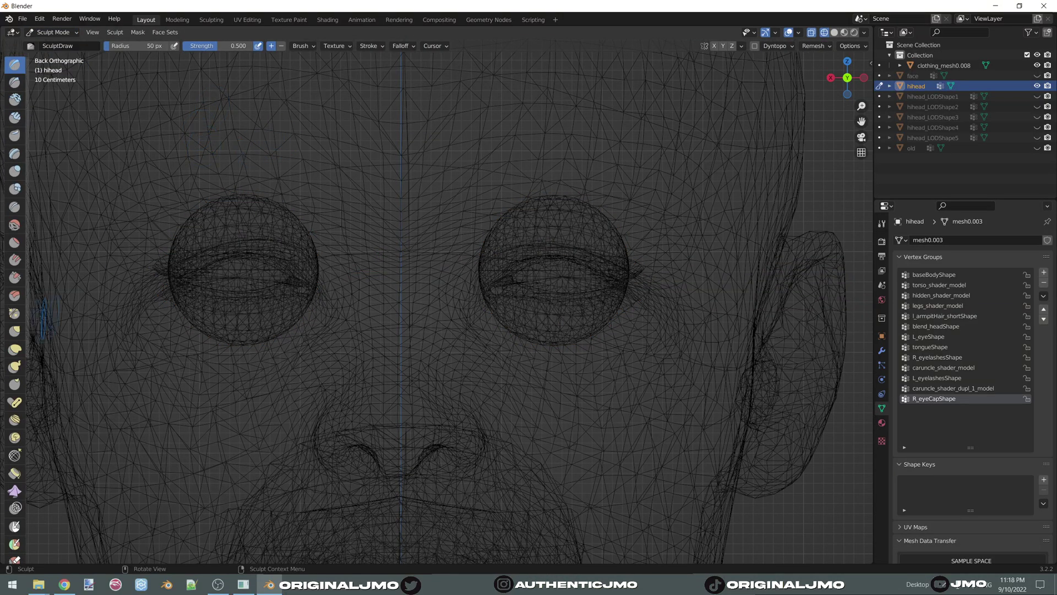
click(54, 32)
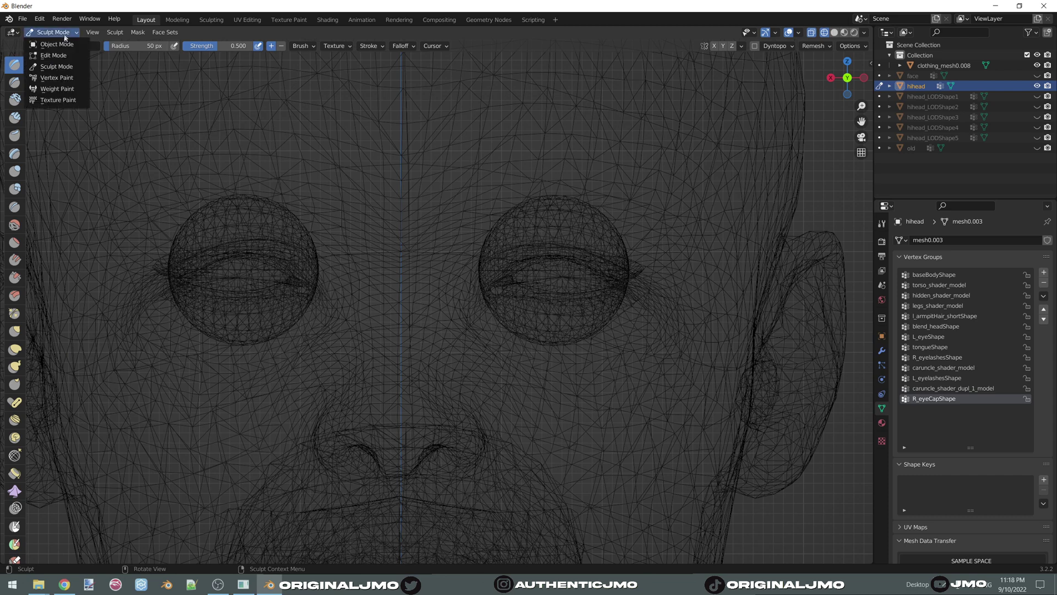
click(52, 49)
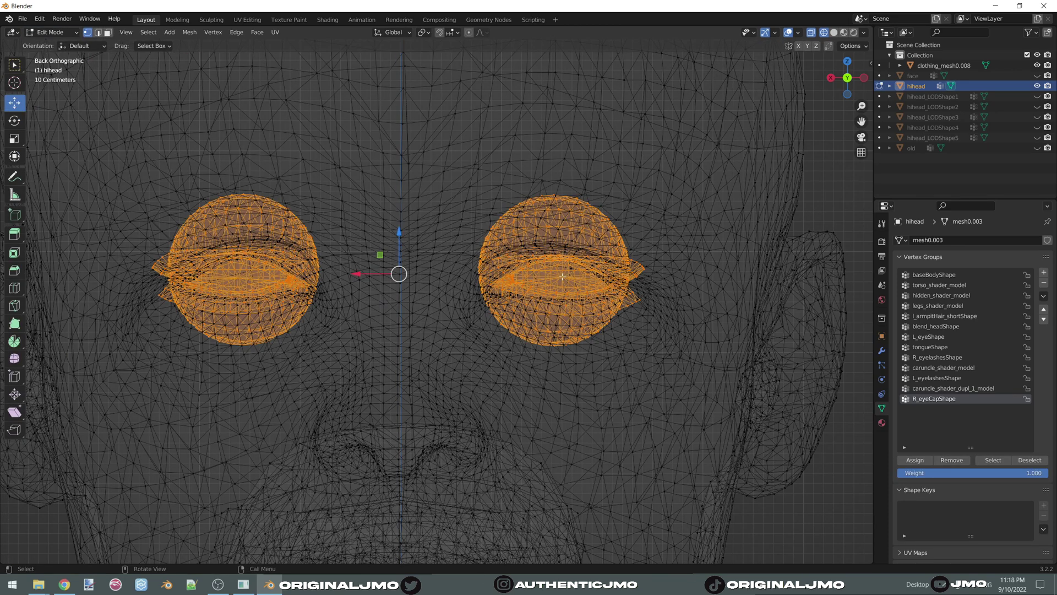
shift+scroll(562, 276, up, 3)
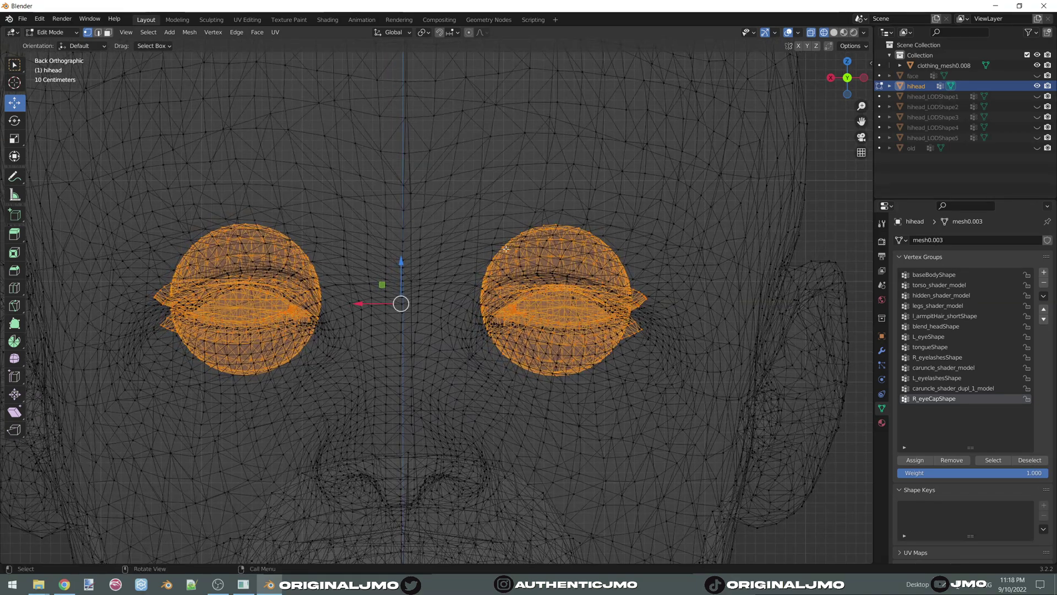
scroll(496, 267, down, 4)
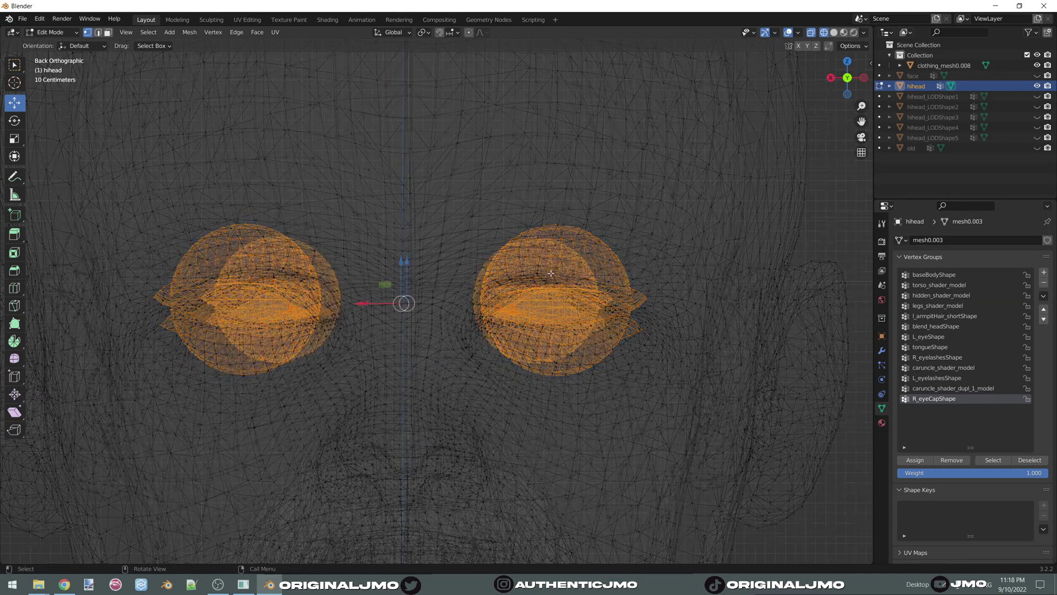
scroll(540, 321, up, 1)
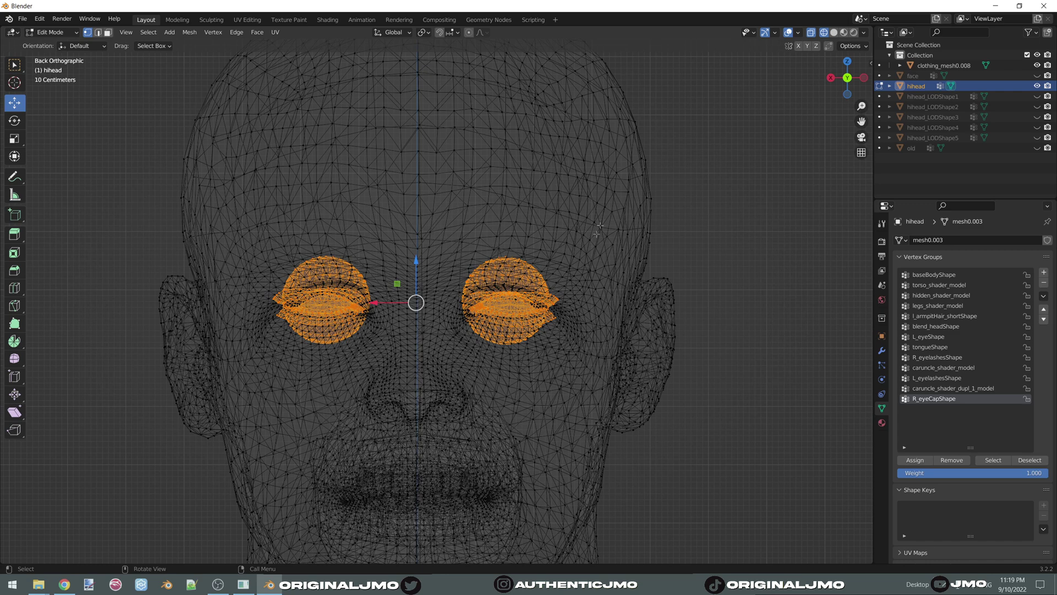
Box-deselect the eye on the right of the view and zoom in on the remaining eye.
drag(664, 183, 645, 286)
ctrl+drag(626, 208, 444, 372)
shift+middle_drag(295, 334, 337, 345)
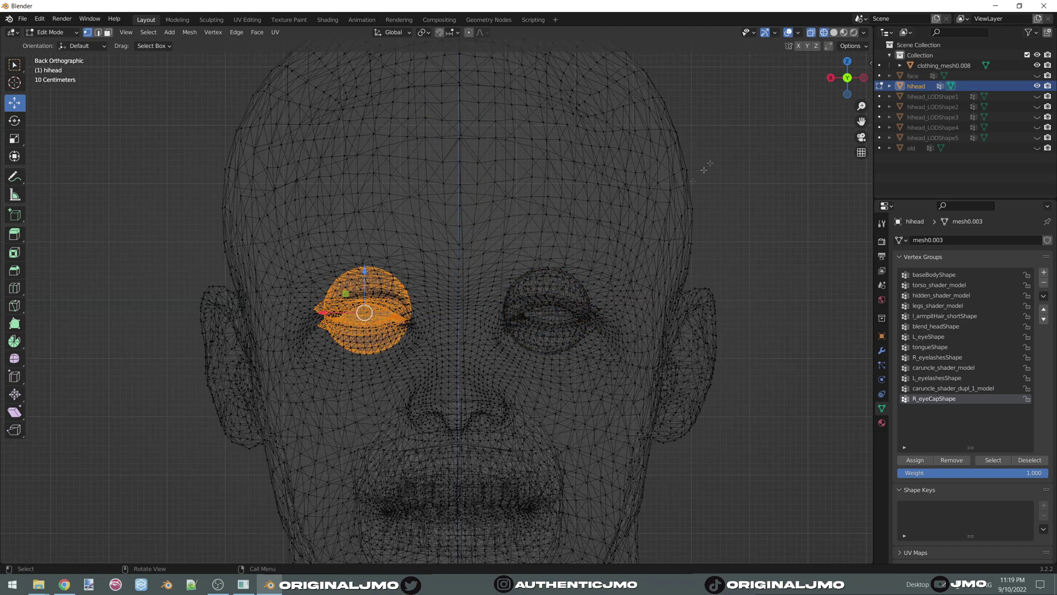
scroll(655, 226, up, 4)
shift+middle_drag(379, 286, 510, 274)
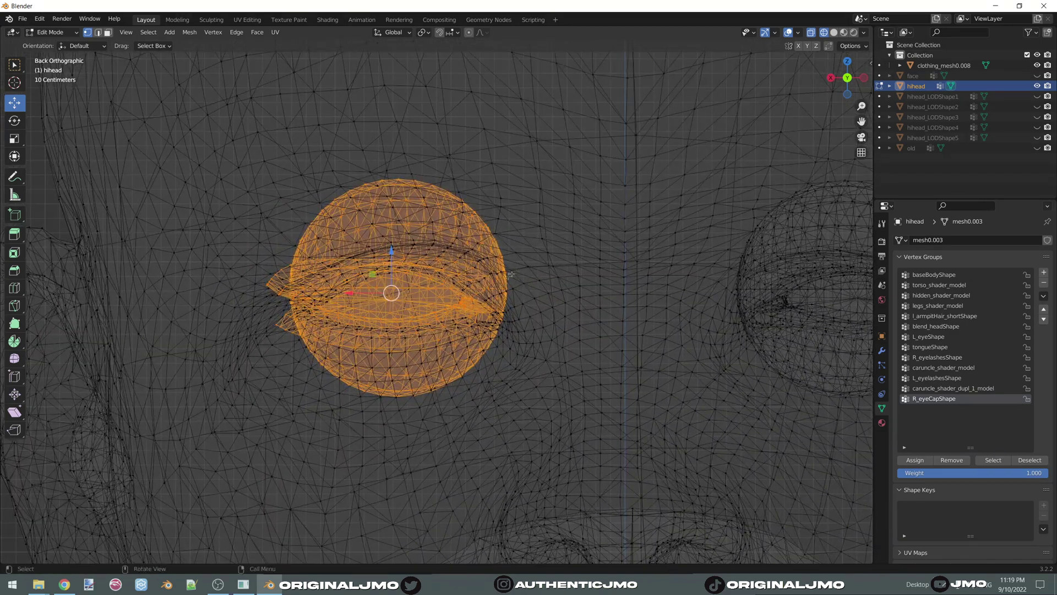
scroll(398, 314, up, 1)
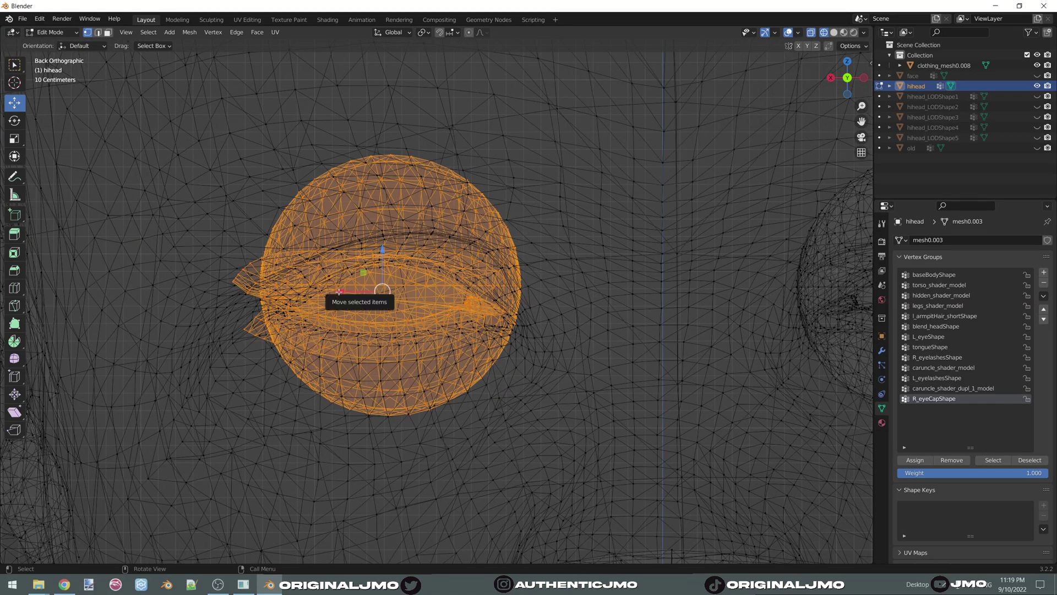
Move the selected eye -0.02373 m along X and -0.08735 m along Z.
drag(339, 291, 358, 294)
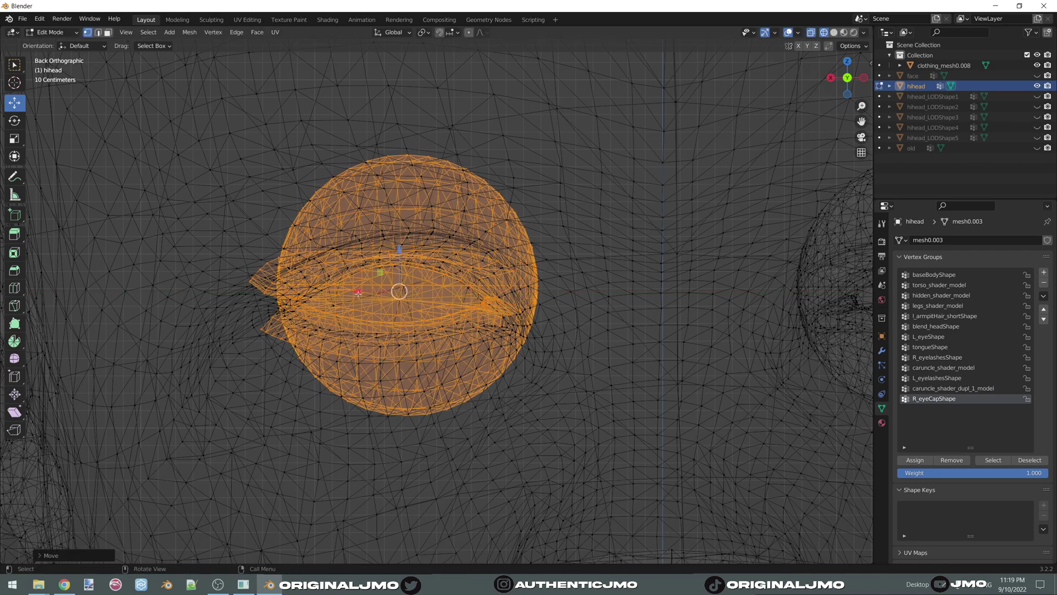
scroll(481, 290, down, 3)
scroll(480, 289, up, 2)
scroll(465, 268, up, 1)
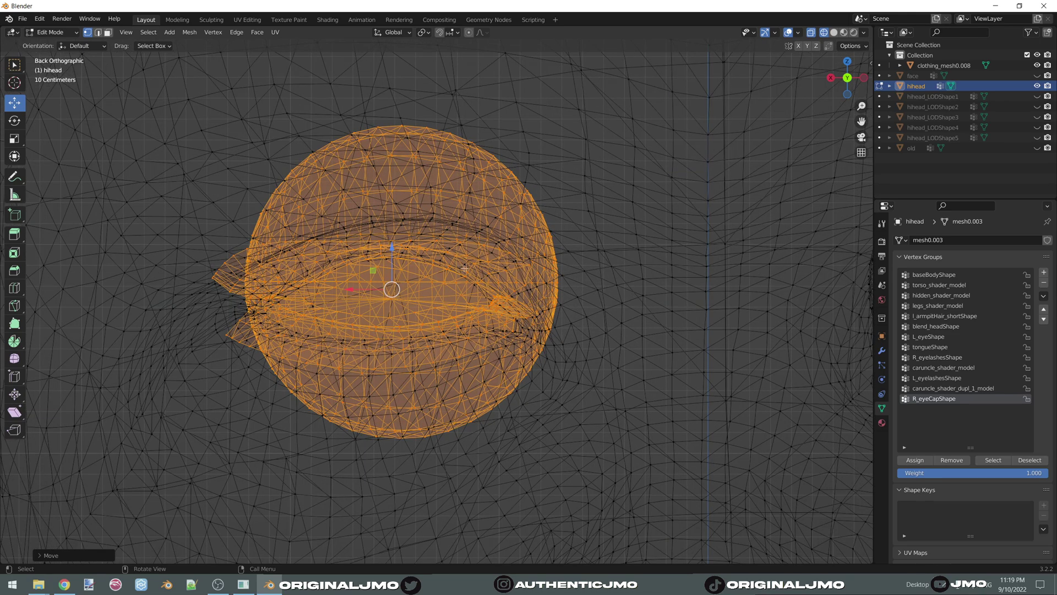
scroll(591, 274, up, 1)
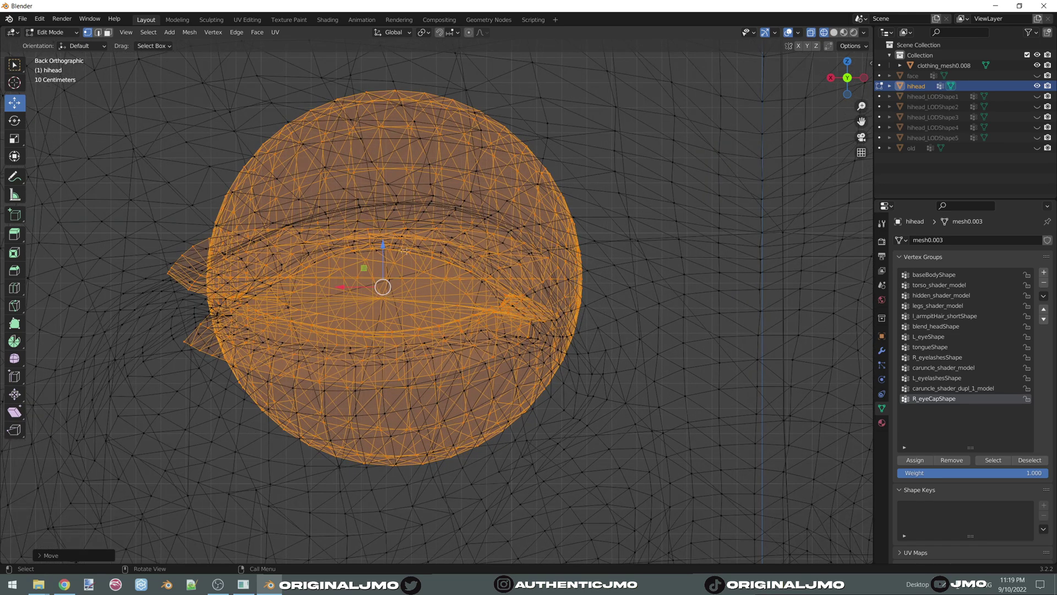
mouse_move(383, 246)
mouse_down()
mouse_move(368, 283)
mouse_move(330, 306)
mouse_move(353, 272)
mouse_move(378, 260)
mouse_up()
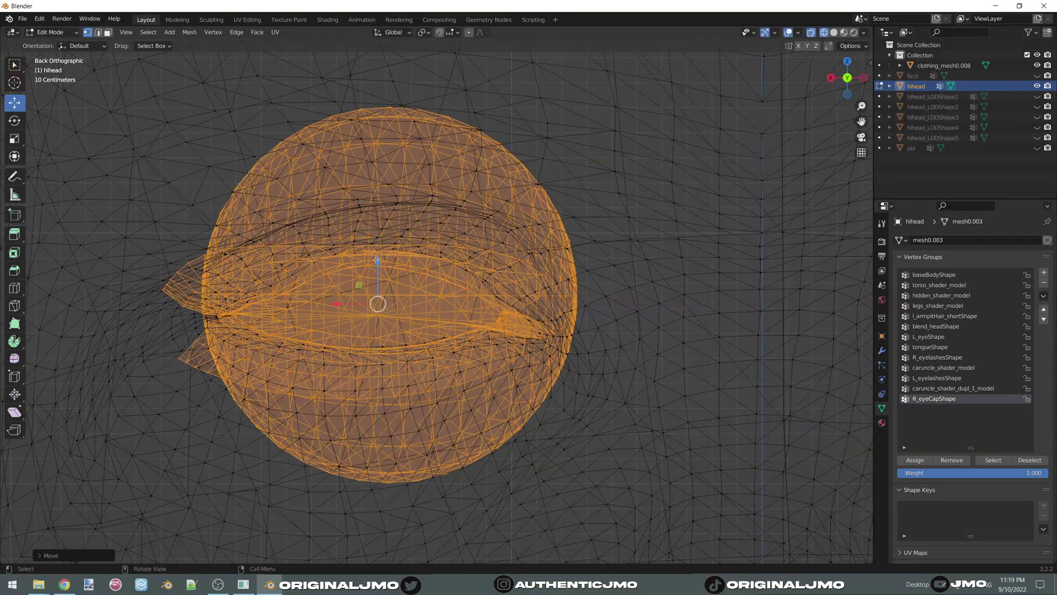
scroll(533, 331, down, 6)
Reselect the eye caps, both caruncles, both eyelashes and eyeball vertex groups.
click(823, 327)
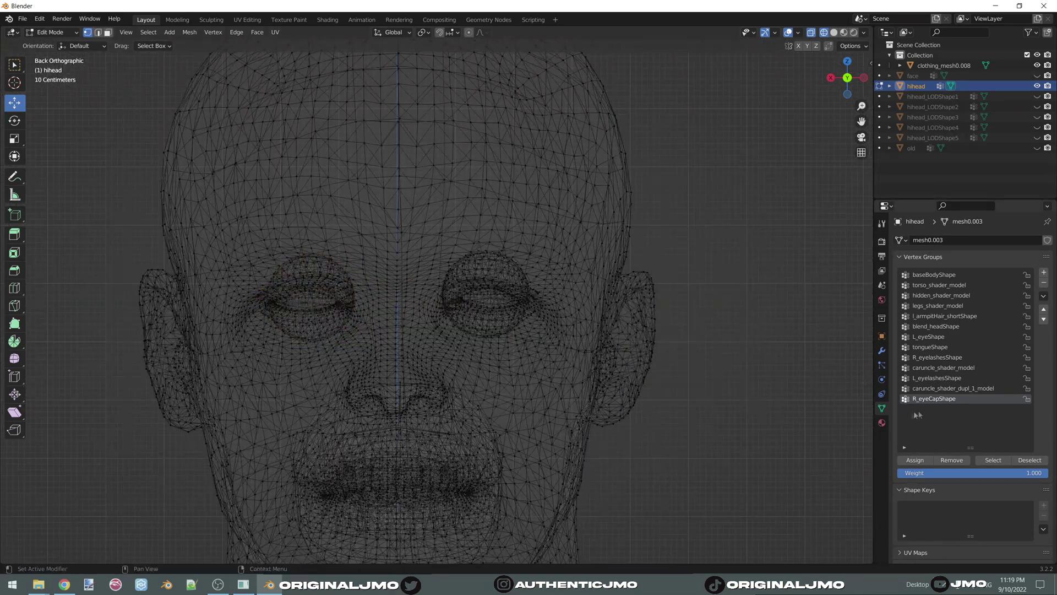
click(976, 460)
click(925, 391)
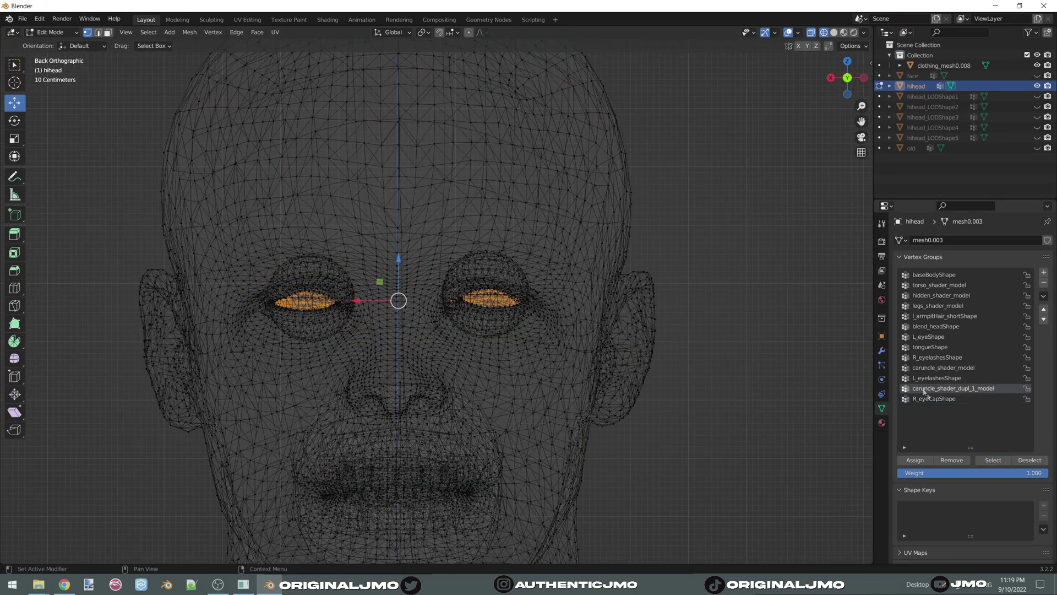
click(989, 459)
click(936, 377)
click(990, 459)
click(939, 368)
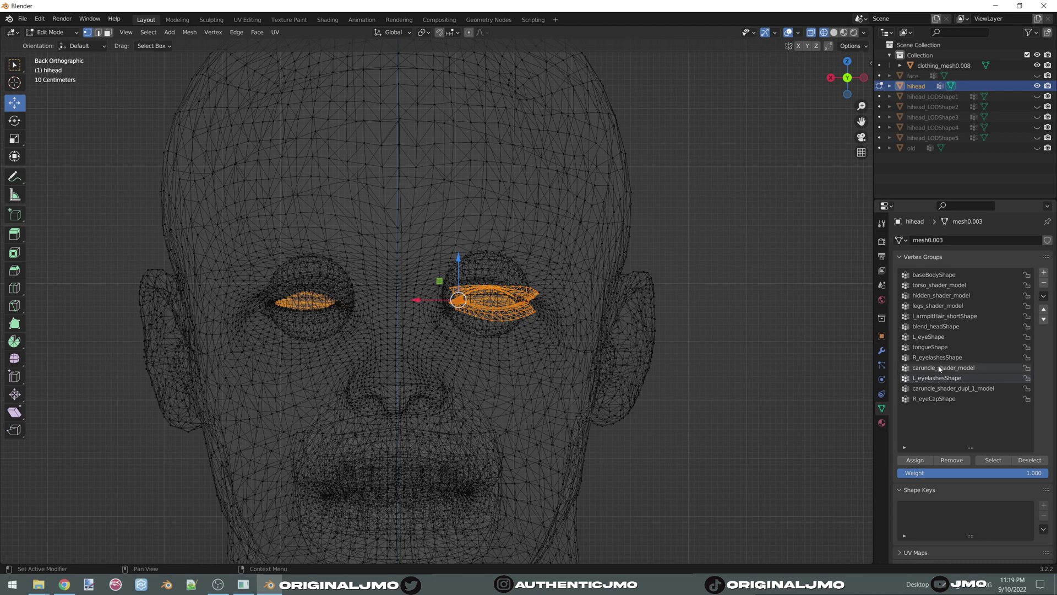
click(991, 460)
click(937, 357)
click(991, 460)
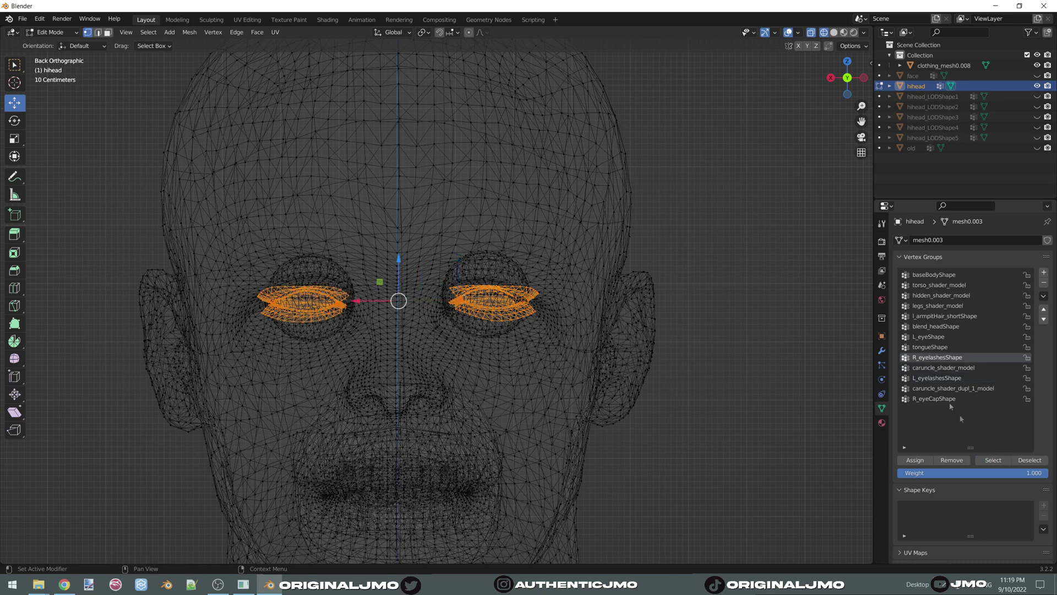
click(933, 338)
click(991, 460)
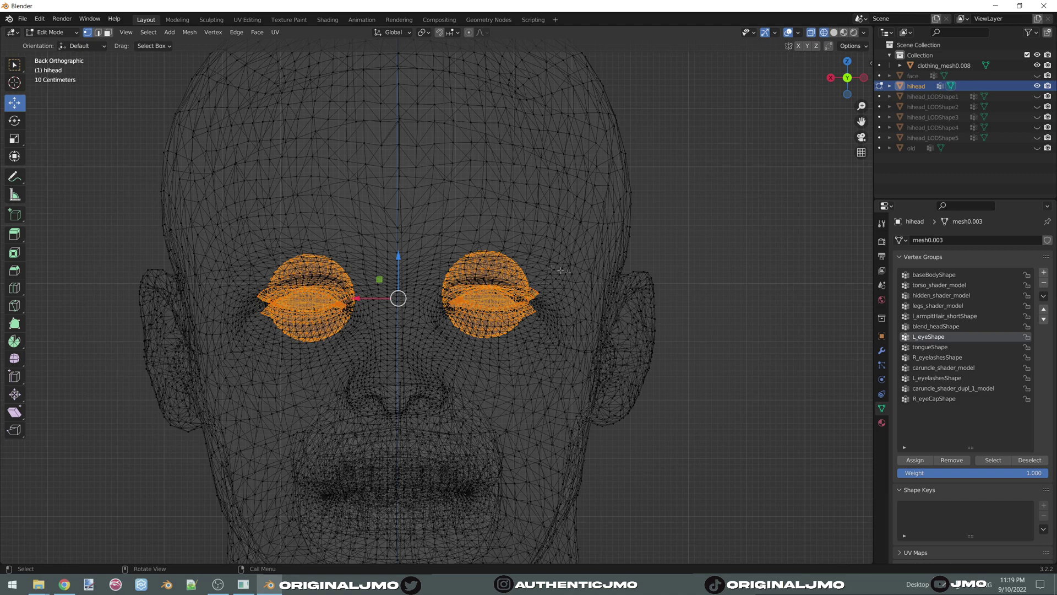
Remove the left-of-view eye from the selection and centre on the right eye.
ctrl+drag(186, 160, 408, 376)
scroll(530, 264, up, 6)
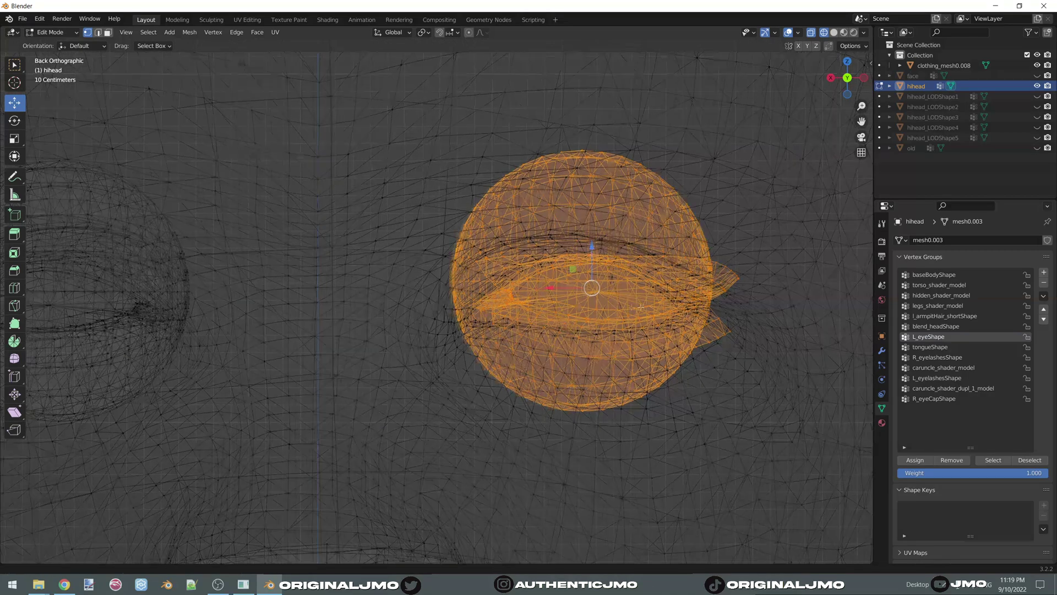
shift+middle_drag(639, 336, 458, 342)
scroll(413, 341, up, 1)
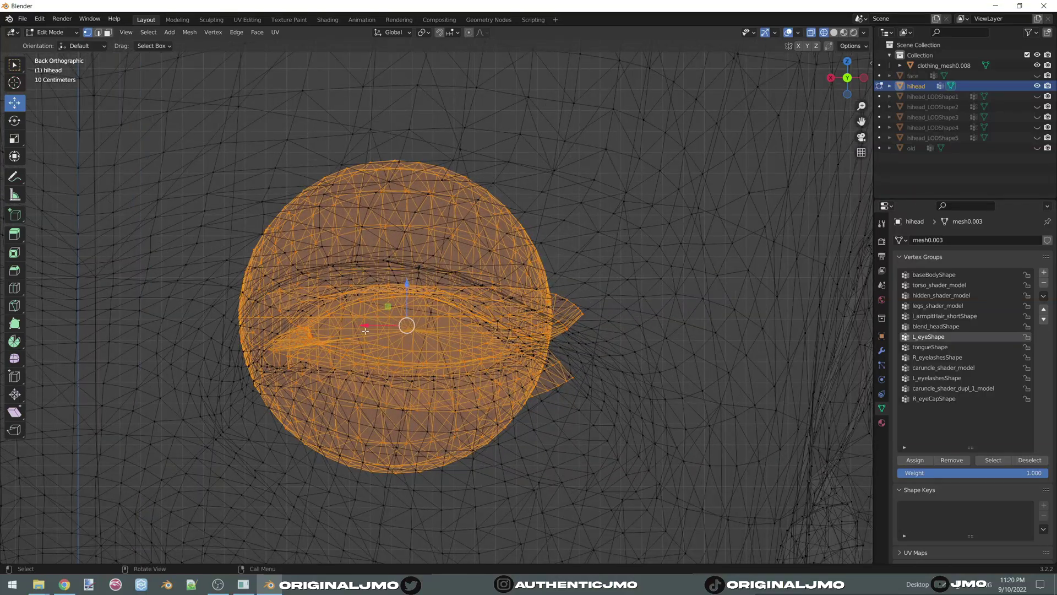
Shift the right eye along X, then fine-tune its X and Z position.
key(g)
key(x)
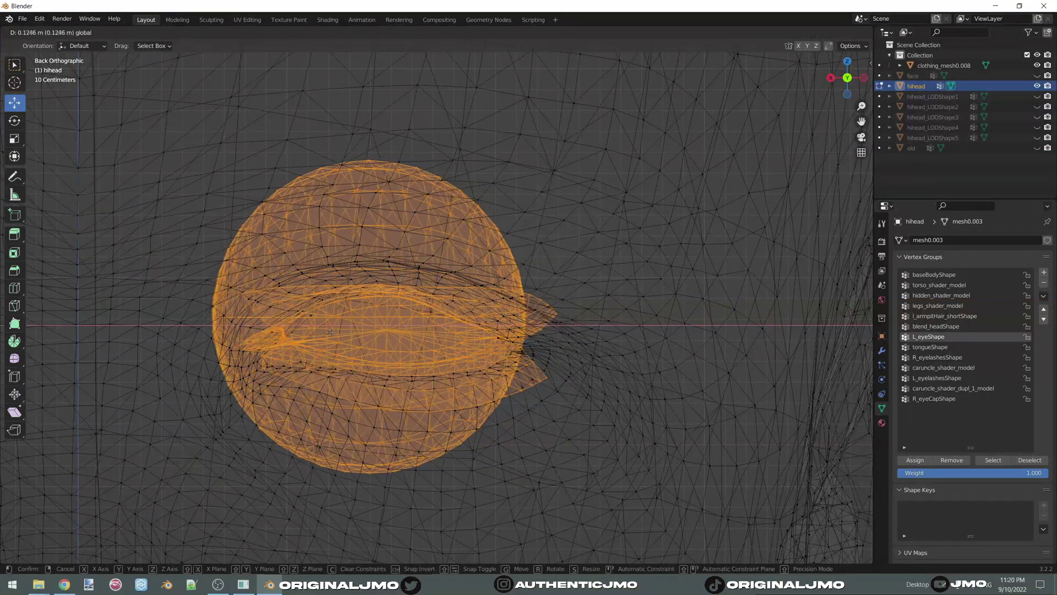
click(331, 332)
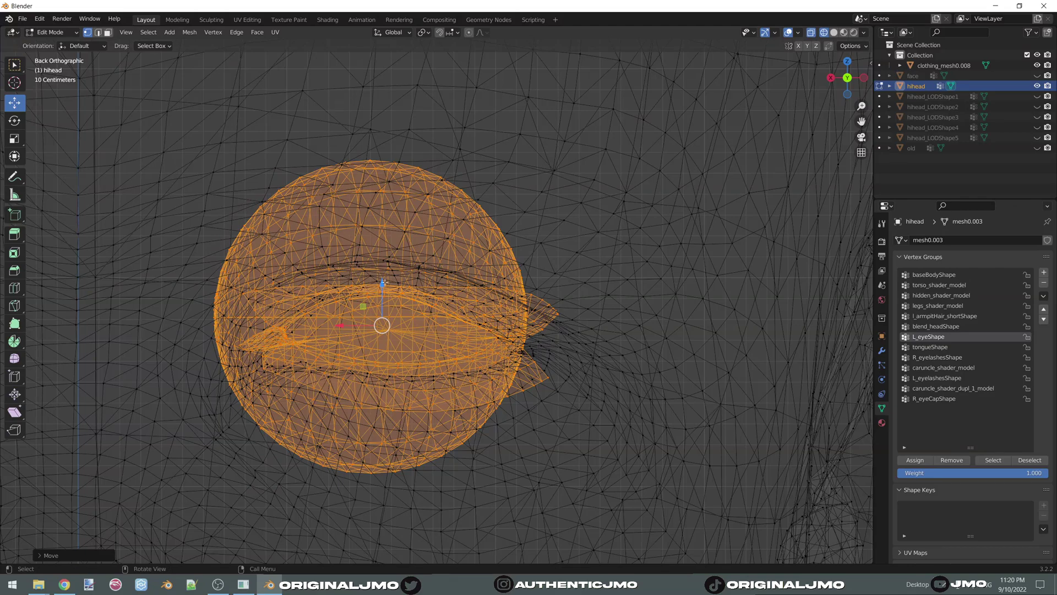
mouse_move(384, 283)
mouse_down()
mouse_move(383, 265)
mouse_move(380, 302)
mouse_up()
drag(339, 340, 332, 340)
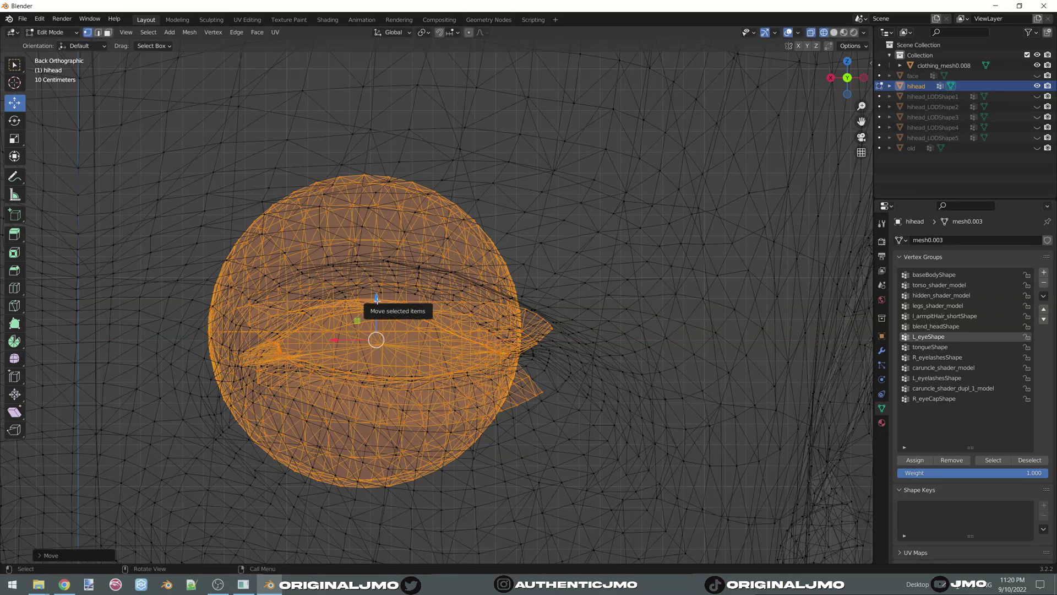
drag(376, 305, 377, 298)
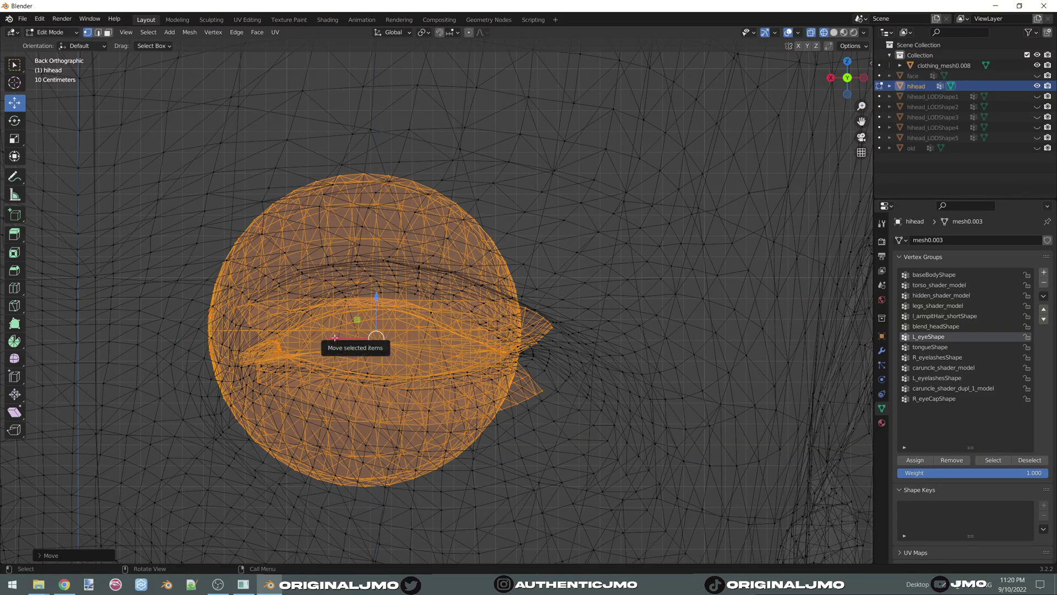
drag(340, 337, 338, 337)
scroll(338, 337, down, 8)
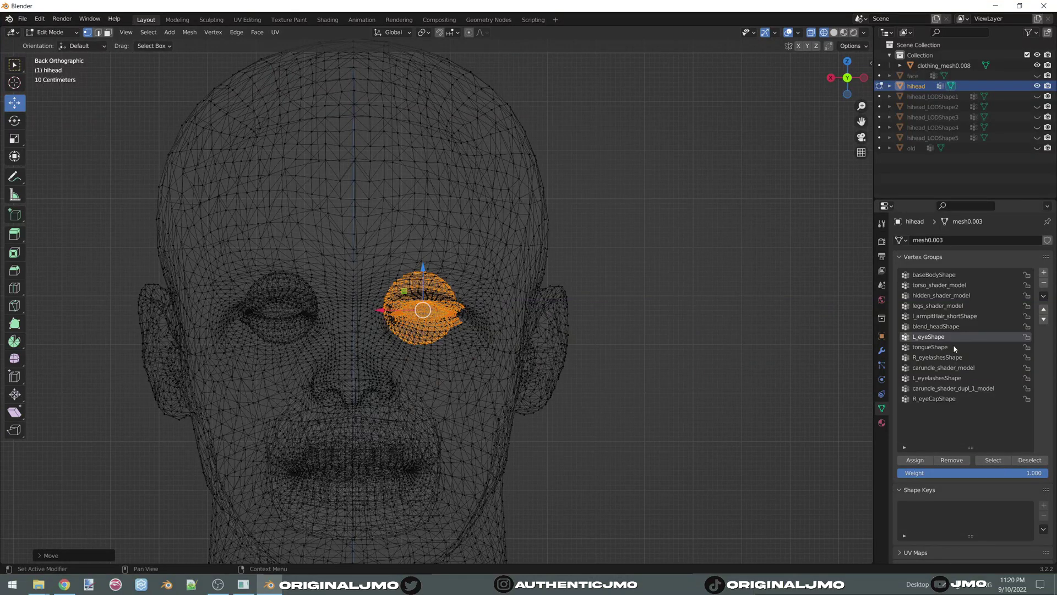
Select the eye, eyelash, caruncle and R_eyeCapShape vertex groups, leaving out the mouth.
click(994, 460)
click(930, 347)
click(991, 459)
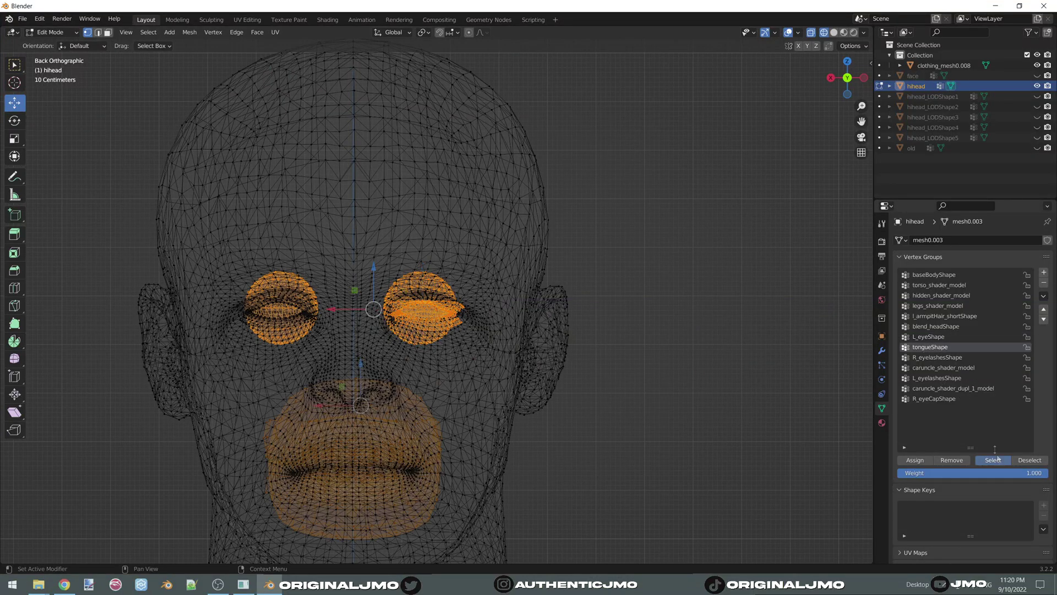
click(1030, 460)
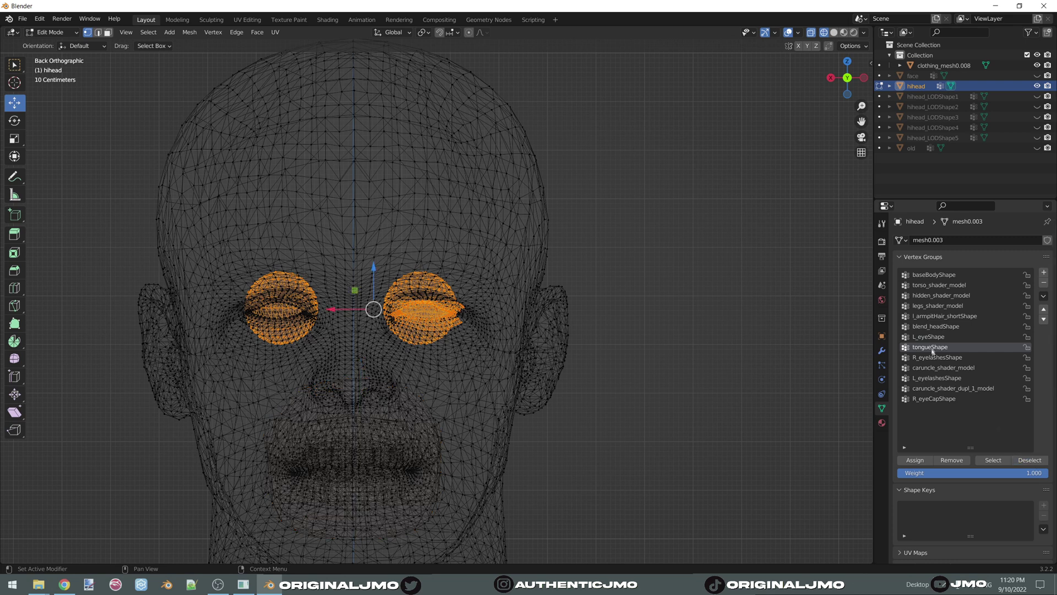
click(943, 359)
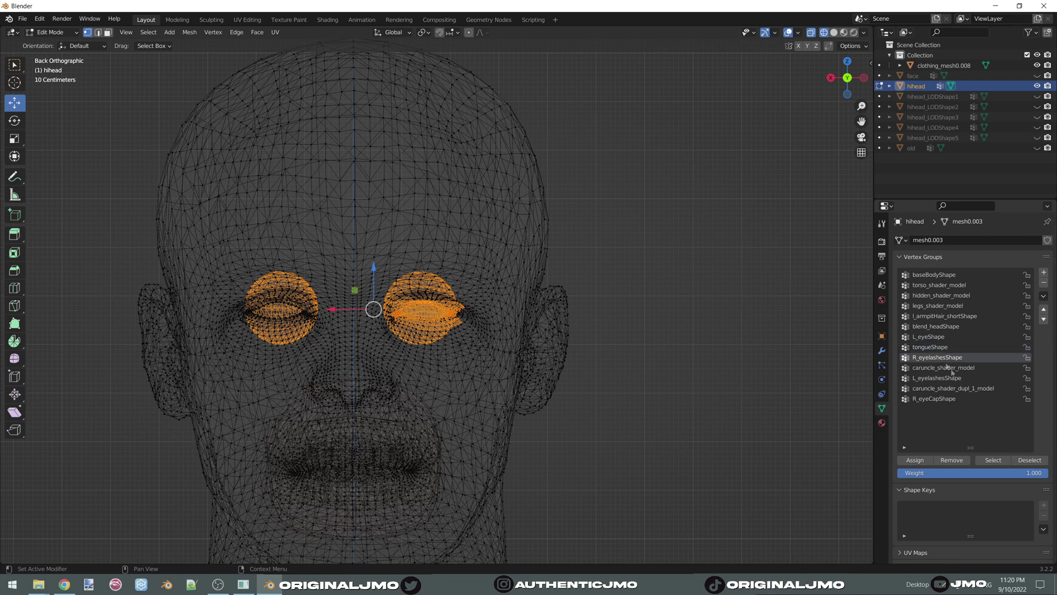
click(991, 461)
click(943, 367)
click(992, 460)
click(939, 378)
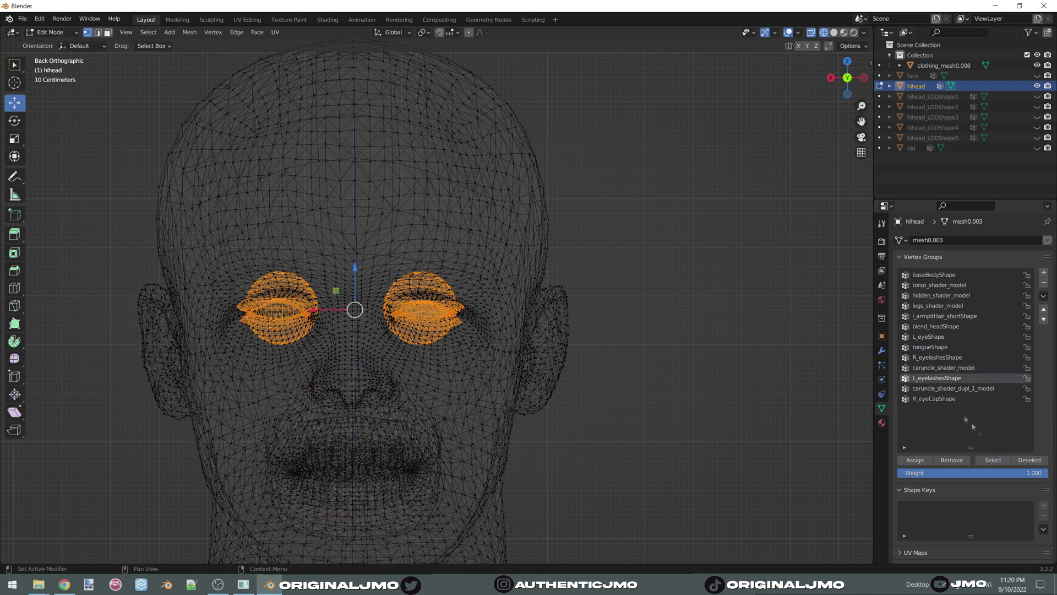
click(943, 389)
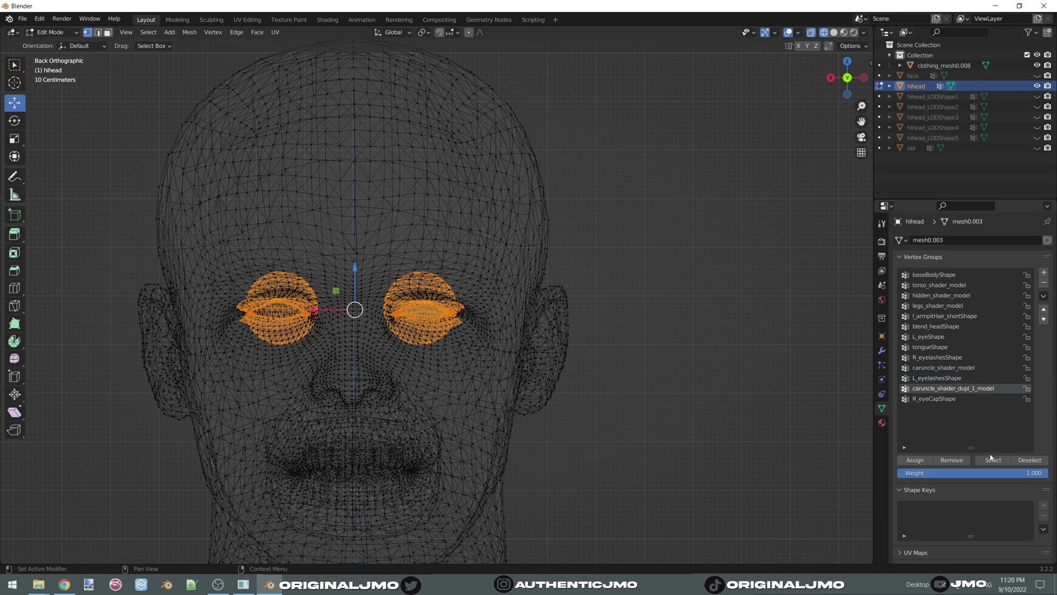
click(943, 399)
click(992, 459)
From a side view, slide the selected eye parts -0.02594 m along Y.
middle_drag(484, 264, 540, 265)
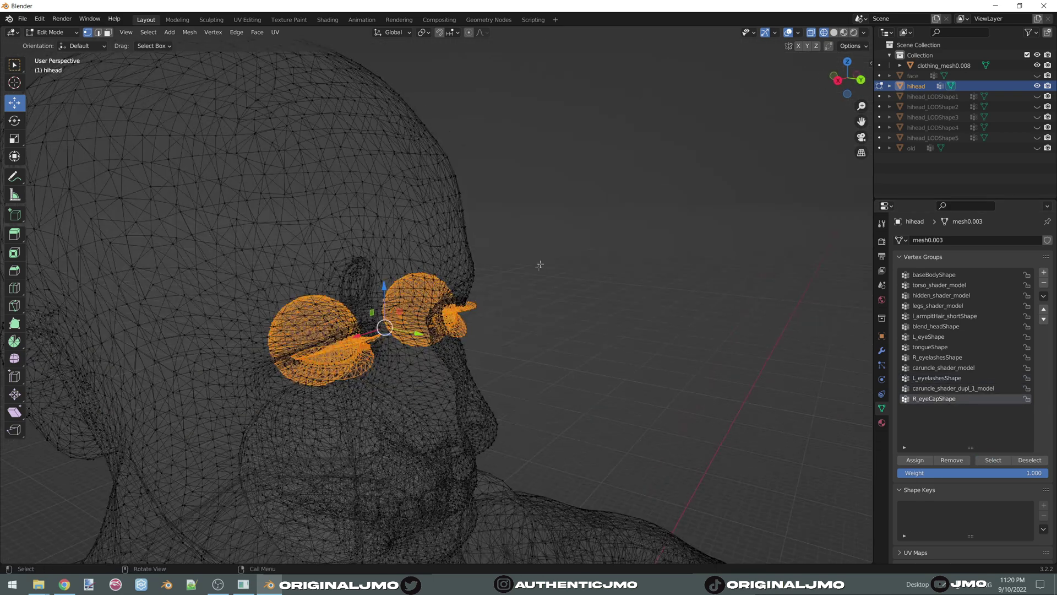
click(838, 80)
scroll(572, 264, up, 7)
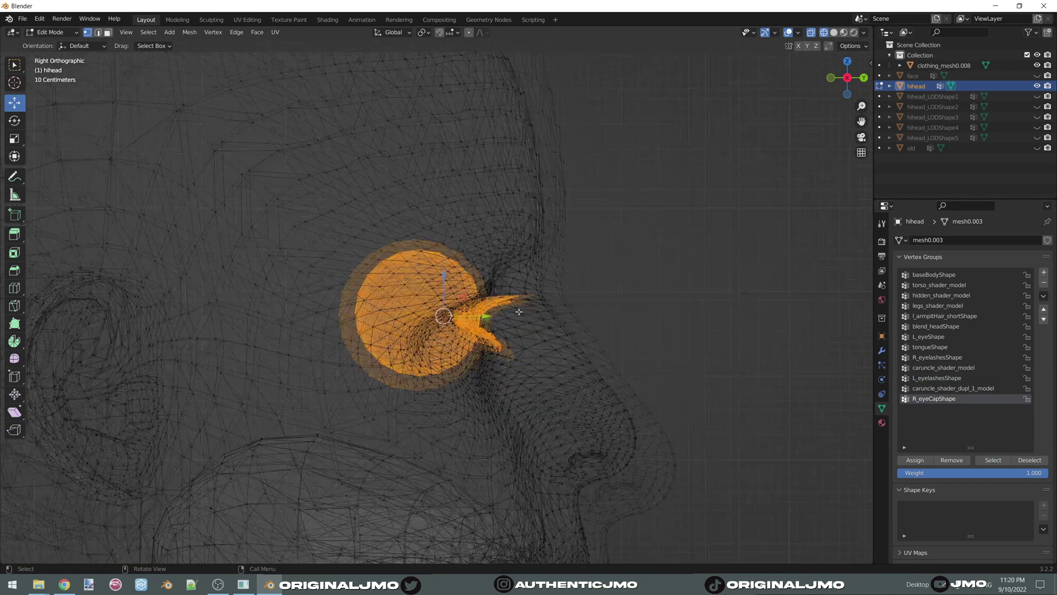
middle_drag(572, 263, 649, 259)
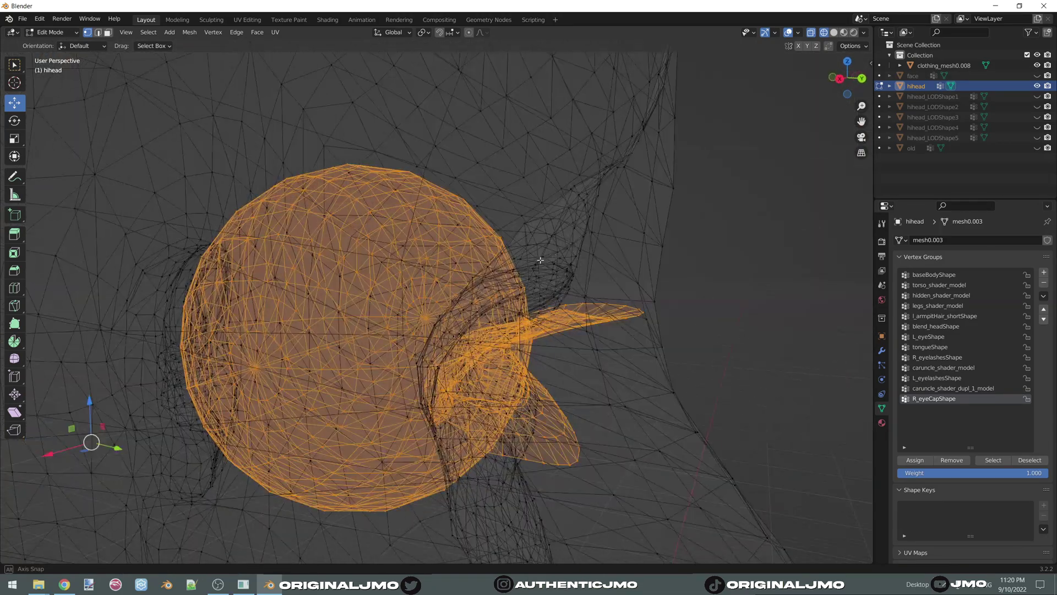
click(842, 79)
shift+middle_drag(774, 156, 517, 243)
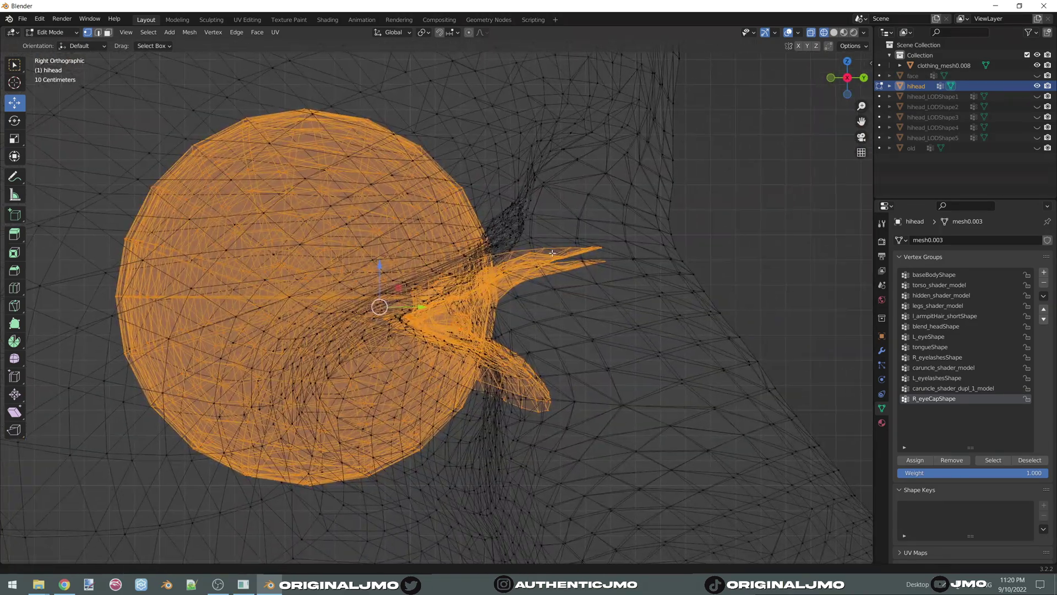
scroll(516, 243, up, 2)
scroll(516, 243, up, 6)
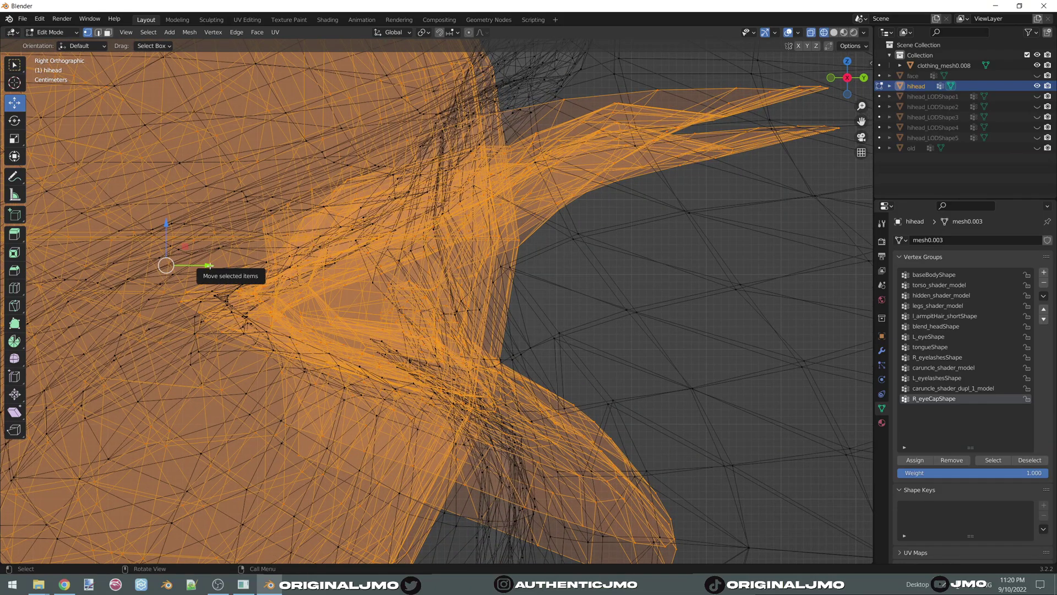
drag(209, 265, 185, 269)
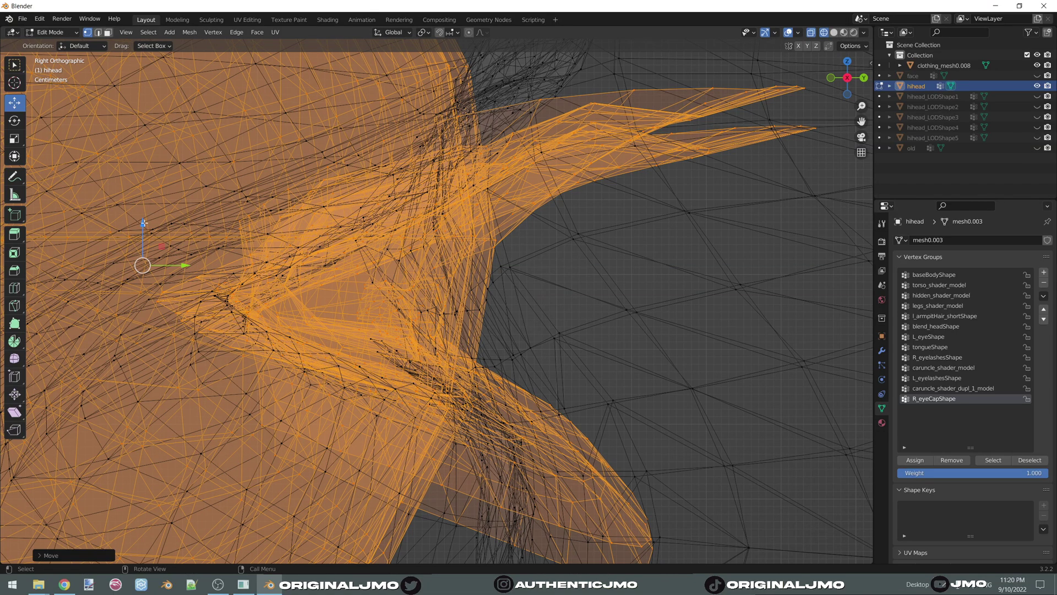
scroll(461, 313, down, 5)
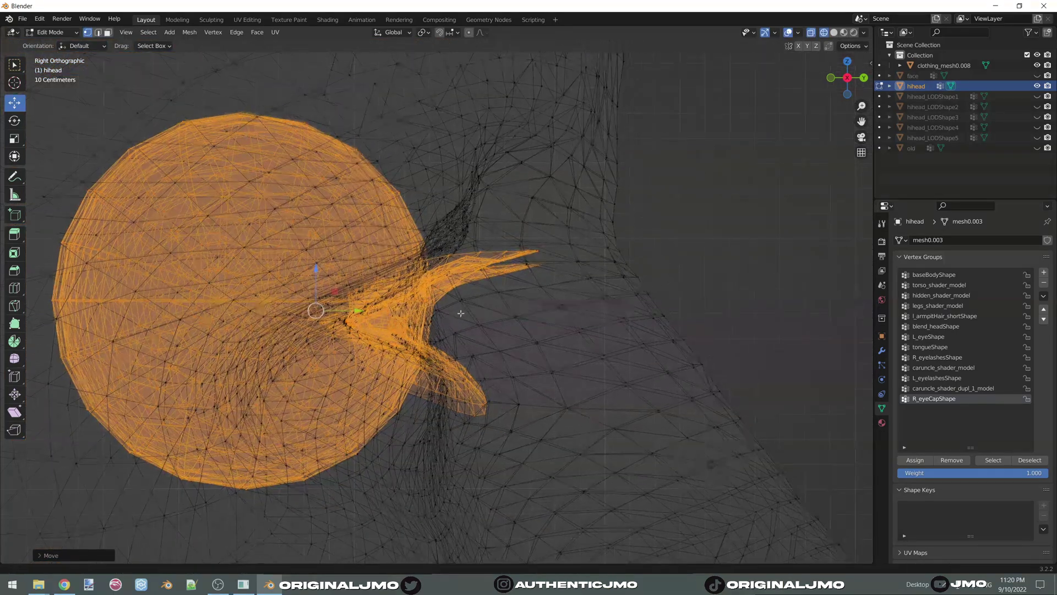
Inspect the eyes from the opposite side and front, deselecting one eye sphere.
click(847, 77)
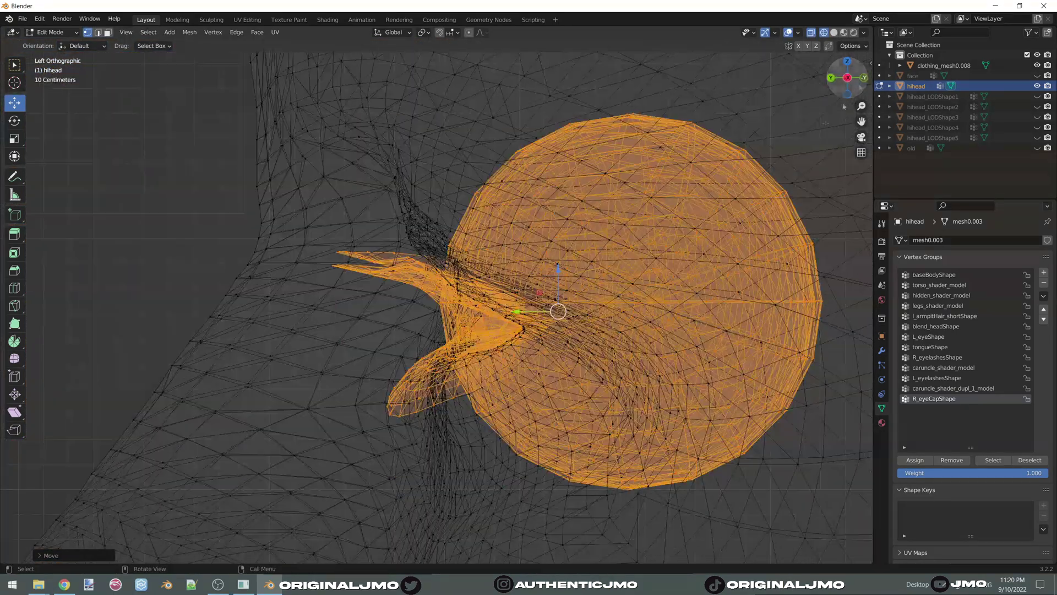
scroll(565, 262, up, 3)
mouse_move(565, 262)
middle_down()
mouse_move(578, 257)
mouse_move(567, 256)
middle_up()
scroll(578, 258, down, 5)
ctrl+drag(633, 197, 818, 397)
middle_drag(687, 330, 598, 337)
scroll(557, 273, up, 8)
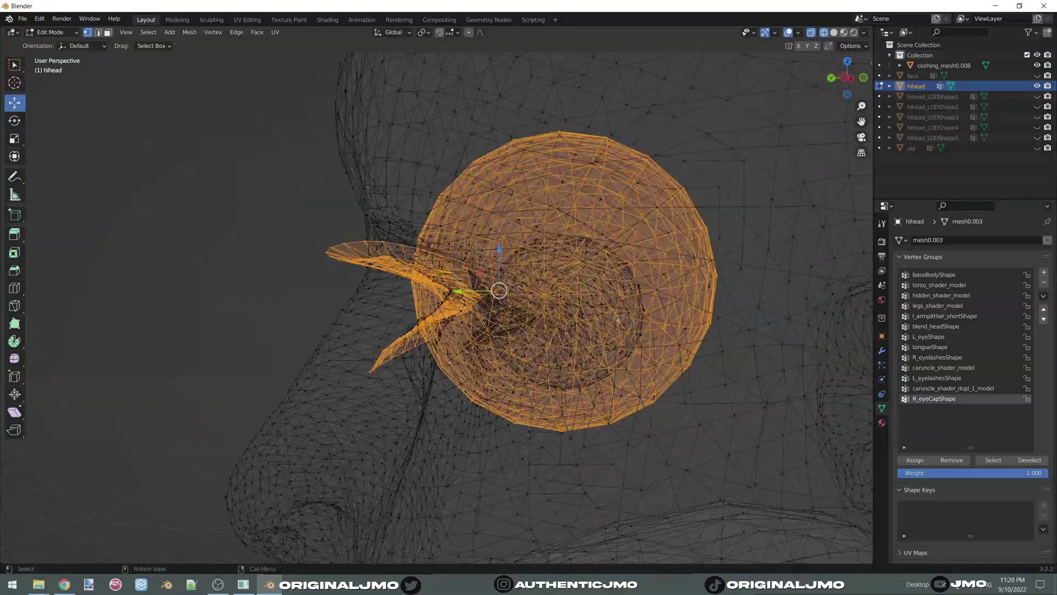
middle_drag(557, 274, 405, 309)
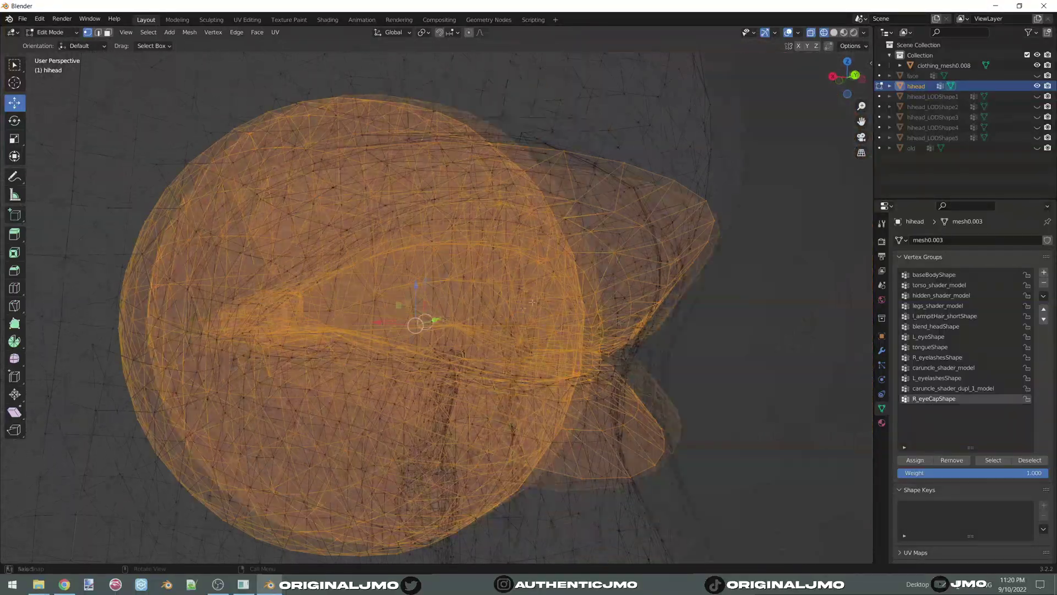
scroll(399, 303, down, 8)
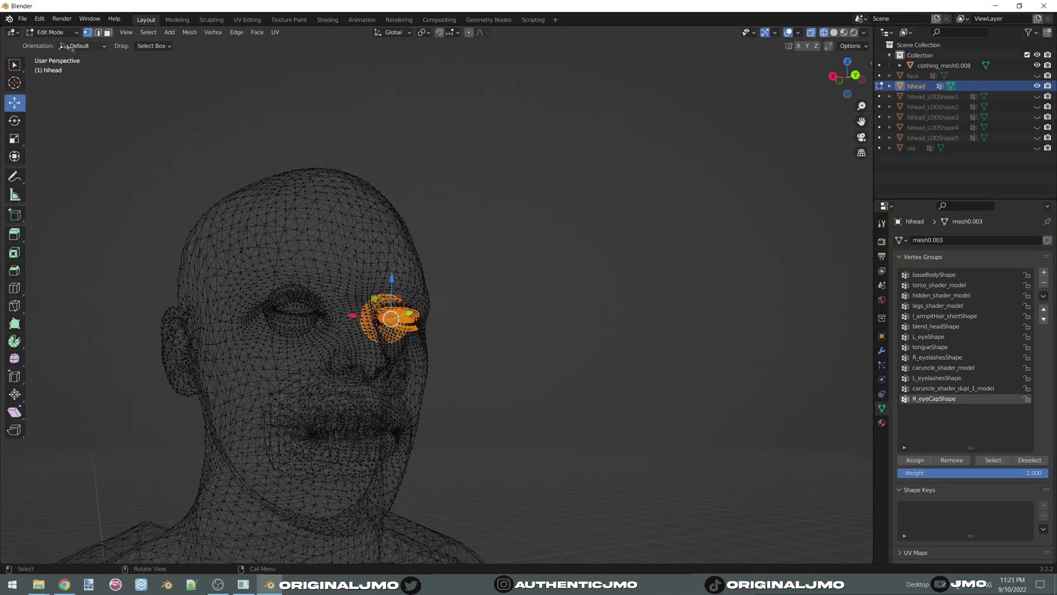
click(52, 32)
Return to Object Mode and view the whole upper body in Solid shading.
click(52, 41)
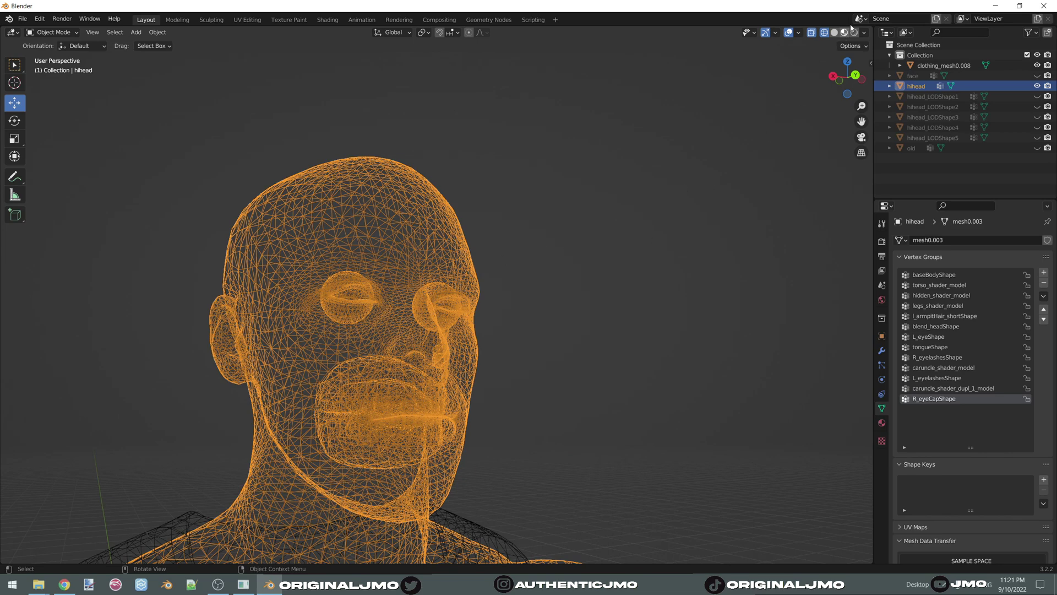
click(848, 33)
mouse_move(410, 308)
middle_down()
mouse_move(398, 300)
mouse_move(441, 302)
mouse_move(486, 285)
middle_up()
scroll(487, 285, down, 6)
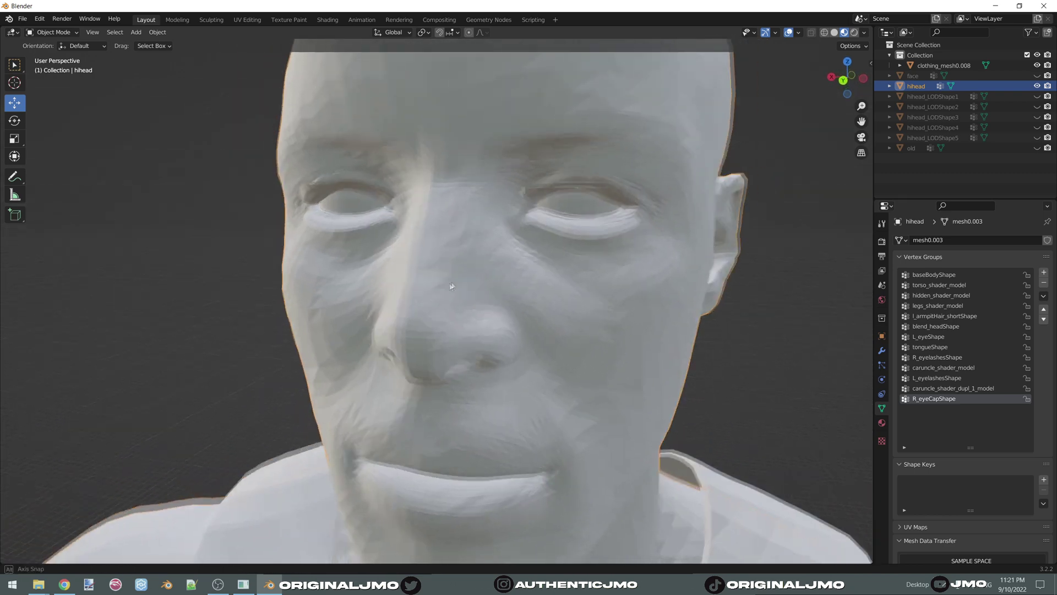
scroll(485, 288, down, 6)
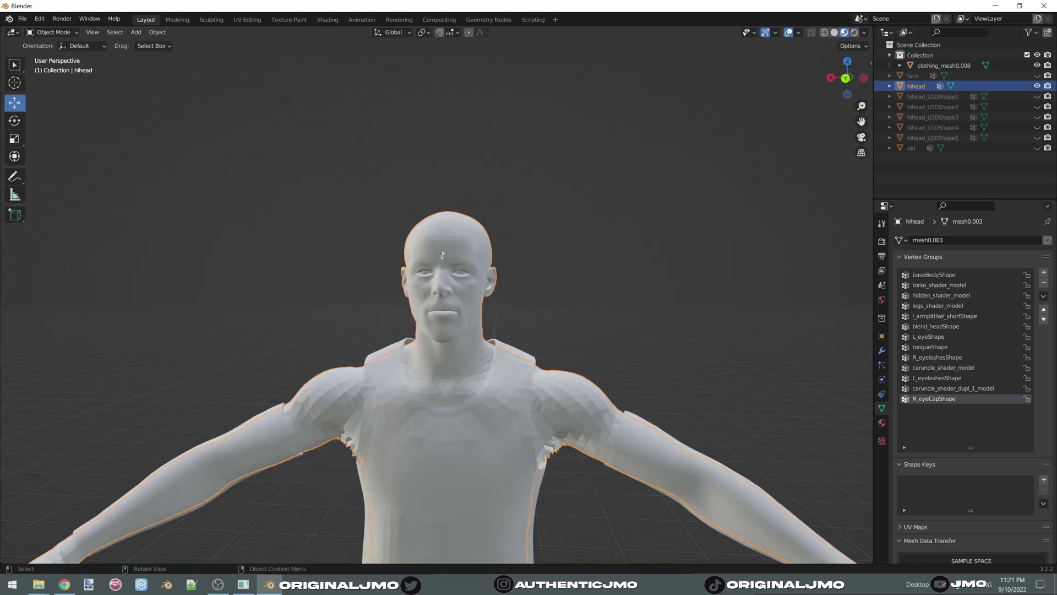
click(47, 33)
Set the NBA 2K Exporter path to Desktop\Curry\new\export and export the hihead model.
click(882, 285)
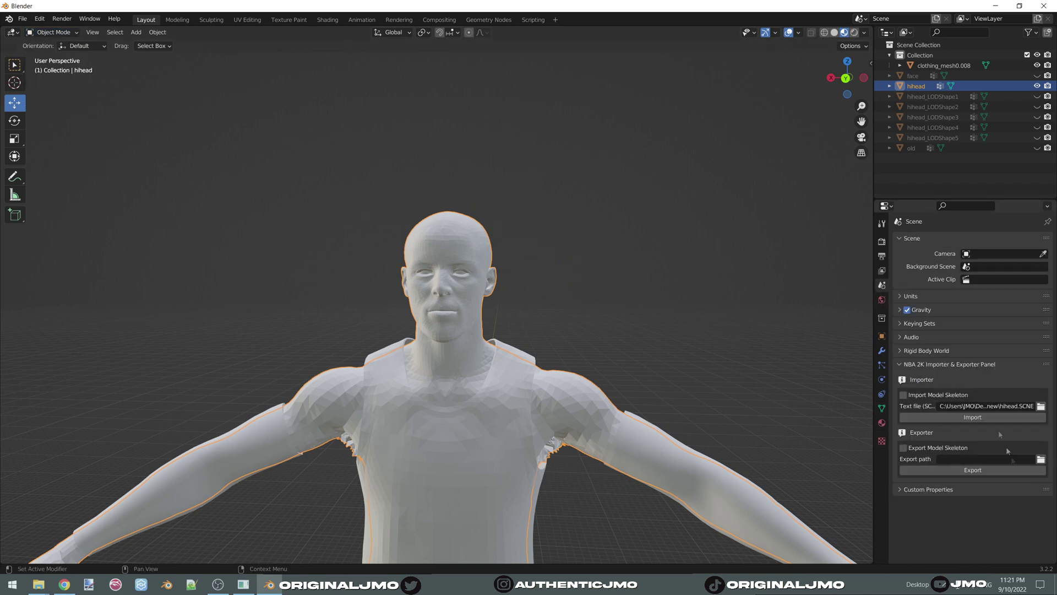
click(1040, 459)
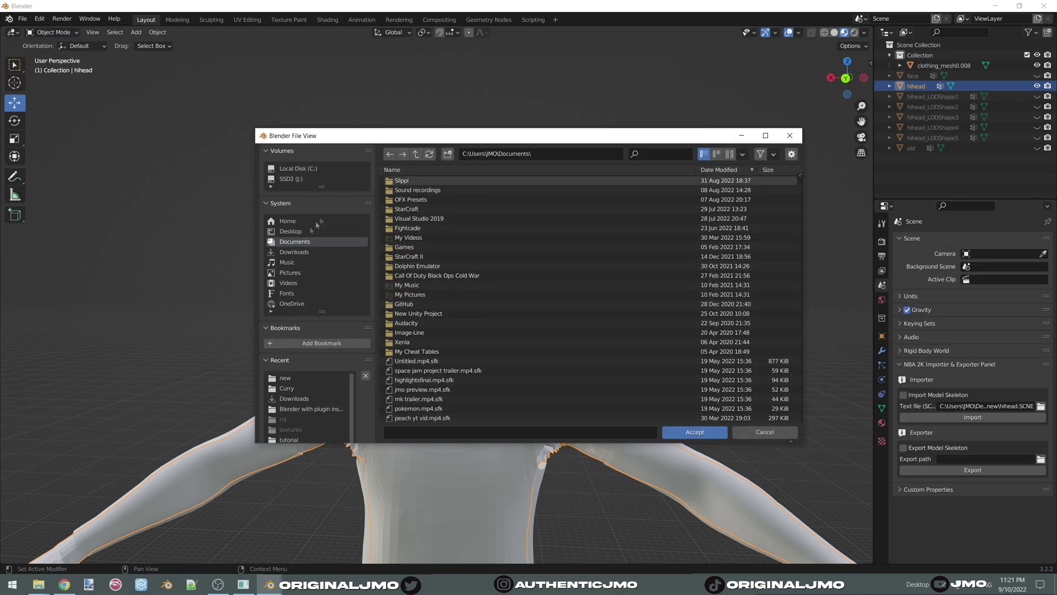
click(288, 230)
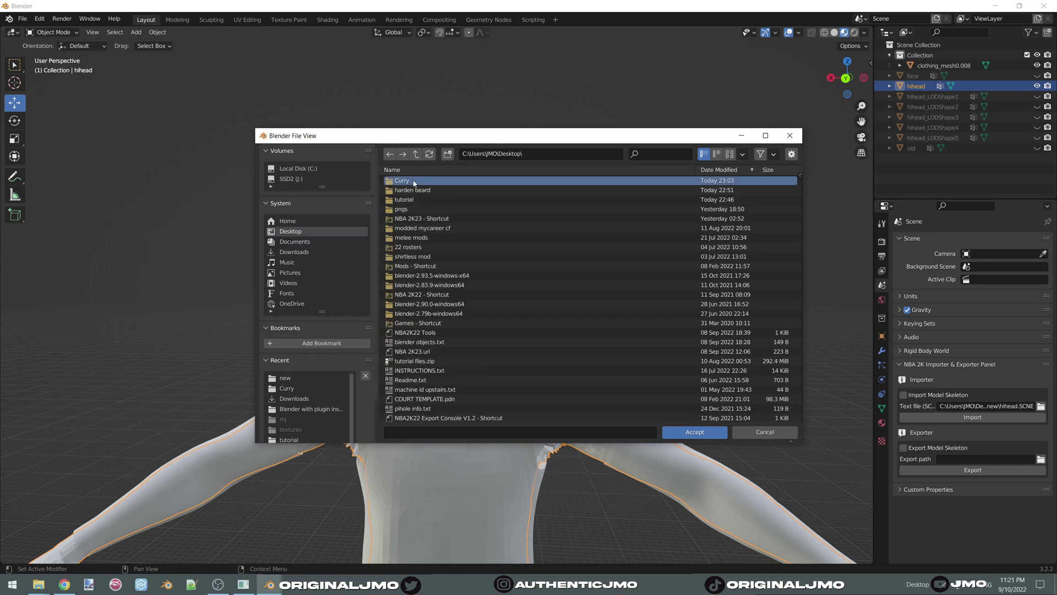
double_click(397, 180)
double_click(398, 185)
double_click(399, 182)
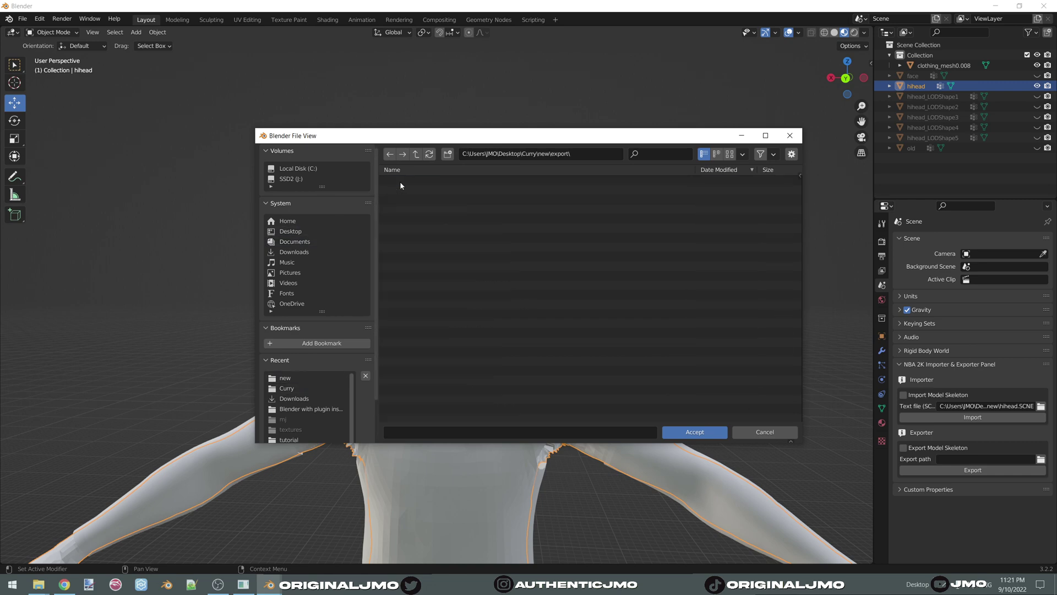
click(694, 432)
click(953, 471)
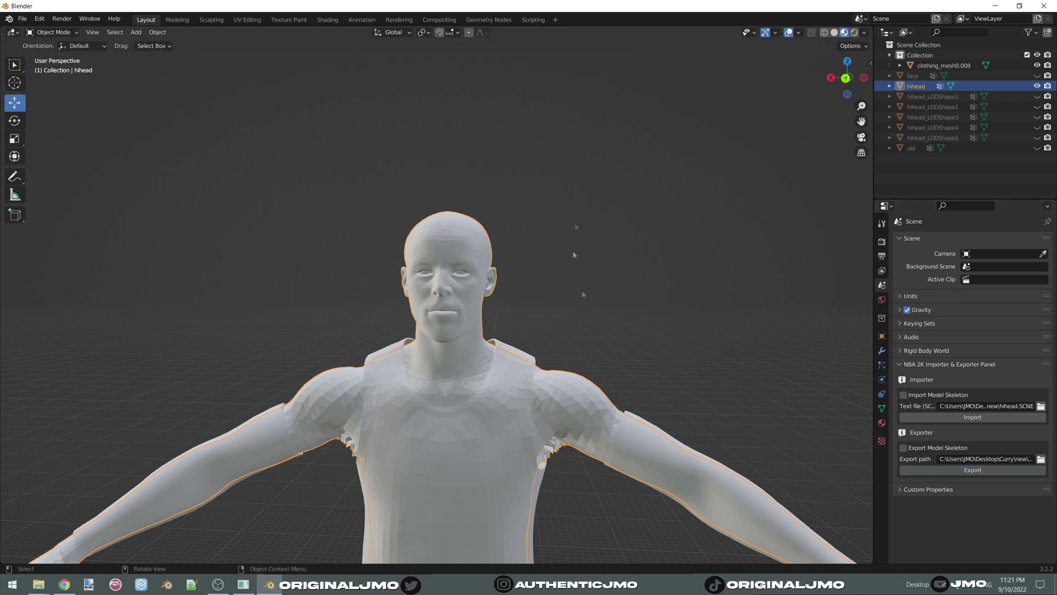
click(995, 5)
Close the plugin folder window, open Curry\new\export and select the main hihead MODEL file.
drag(827, 146, 458, 153)
click(639, 146)
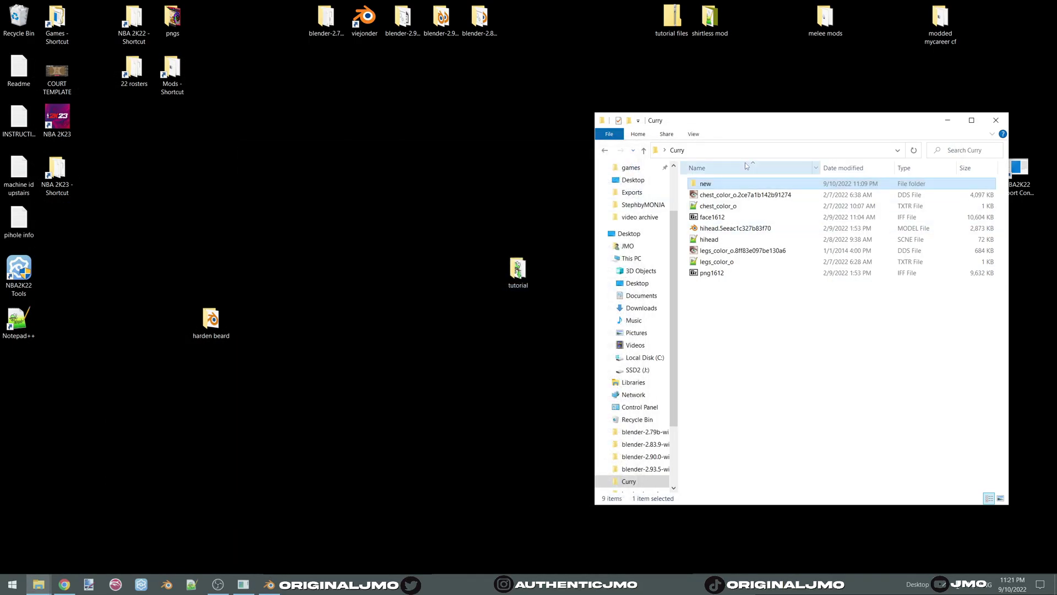
double_click(710, 189)
double_click(709, 185)
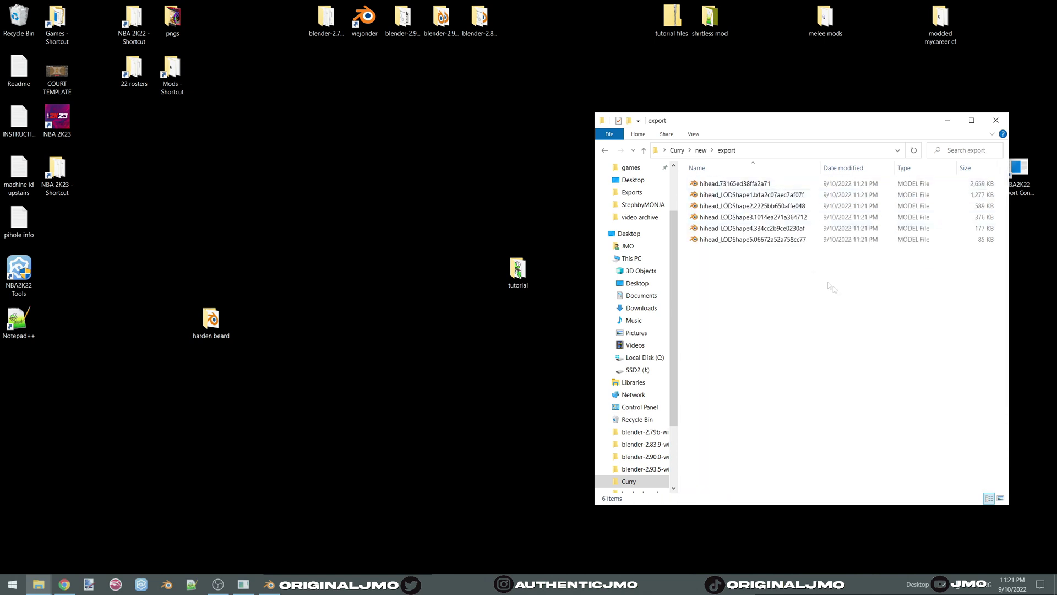
drag(843, 298, 698, 181)
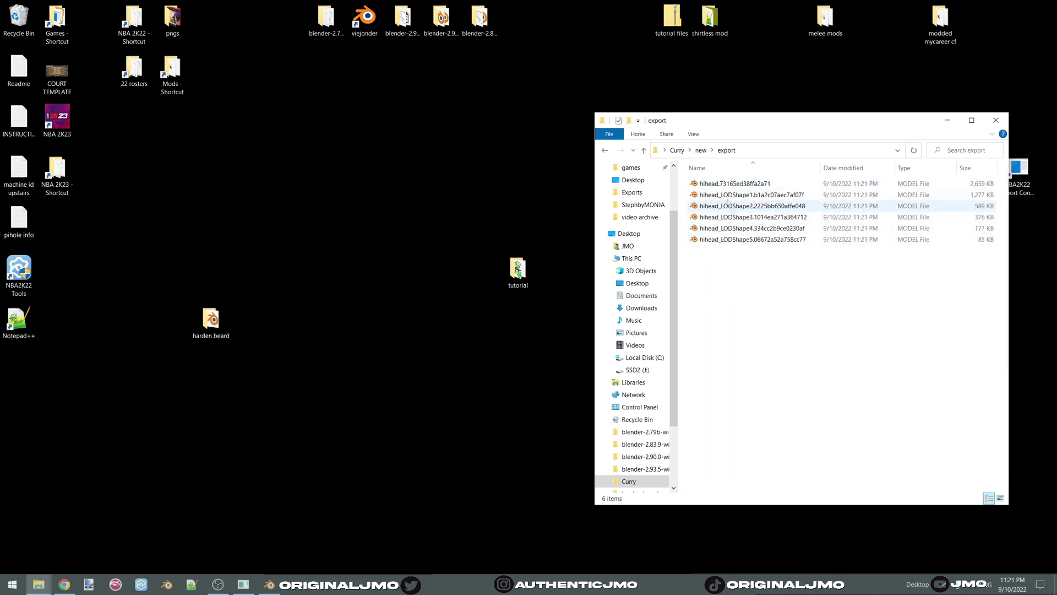
click(723, 187)
drag(773, 278, 718, 193)
click(737, 189)
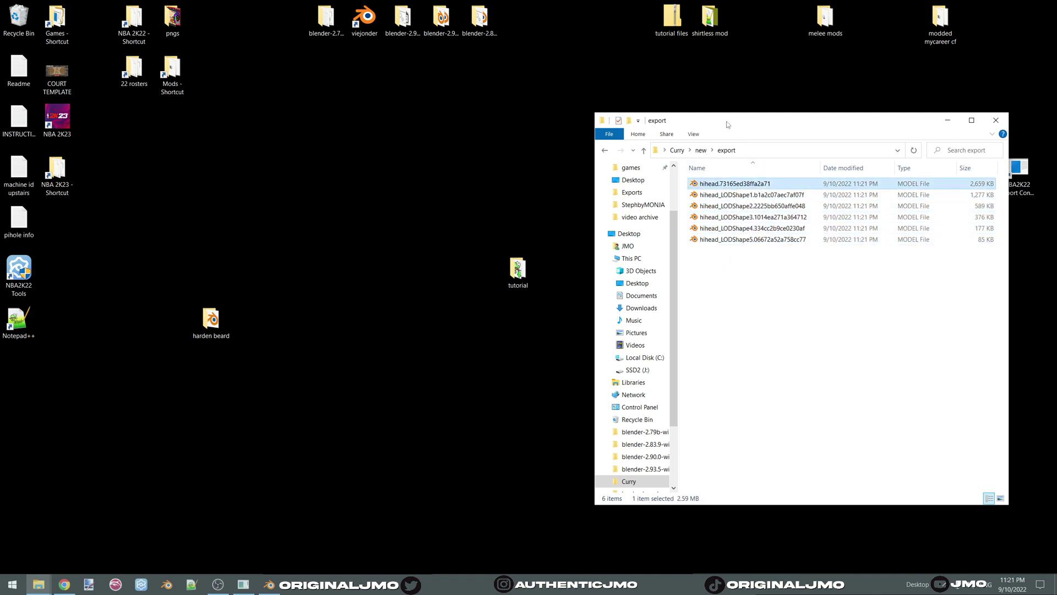
drag(718, 121, 721, 146)
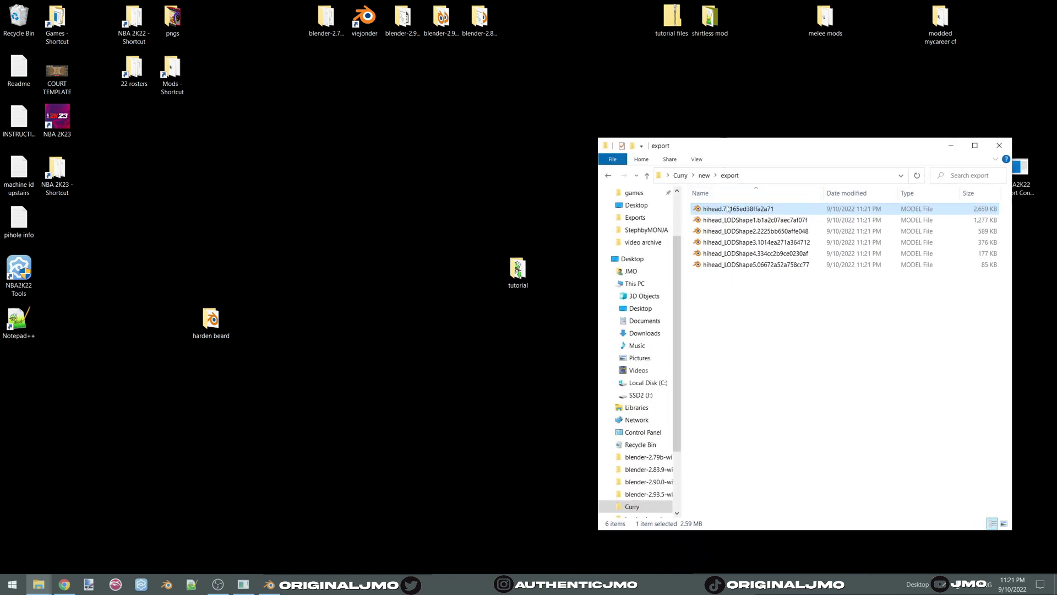
drag(756, 149, 770, 133)
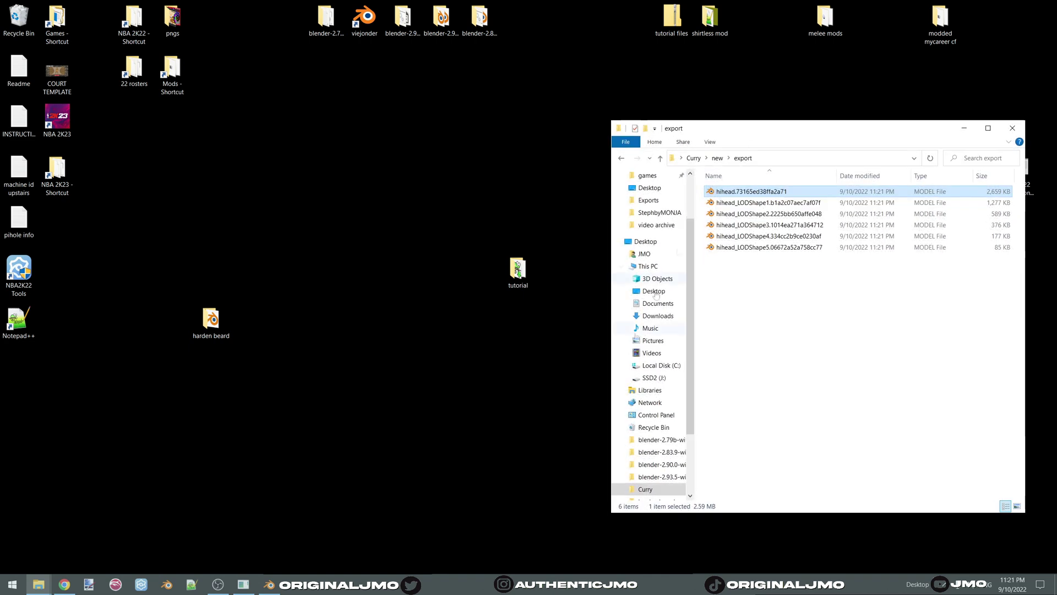
click(39, 584)
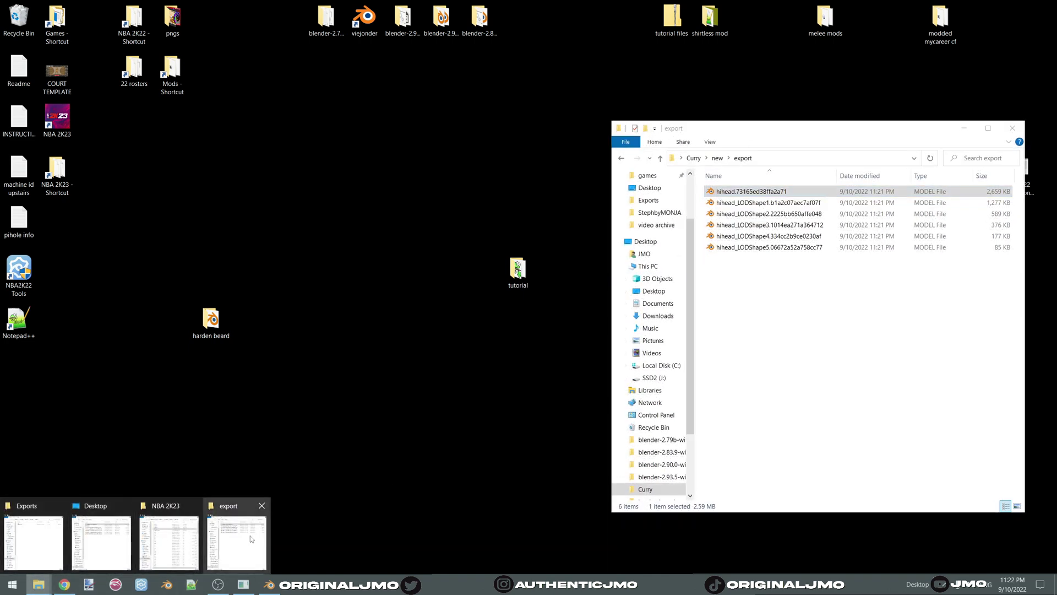
In the NBA 2K23 game folder, open Mods and then png1612 in 7-Zip.
mouse_move(180, 541)
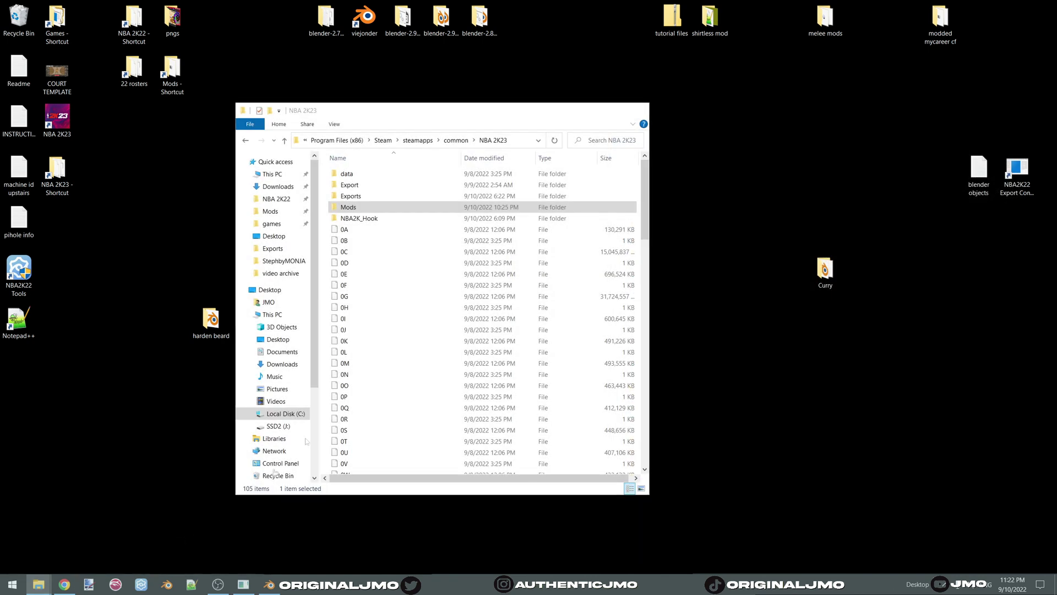
click(165, 542)
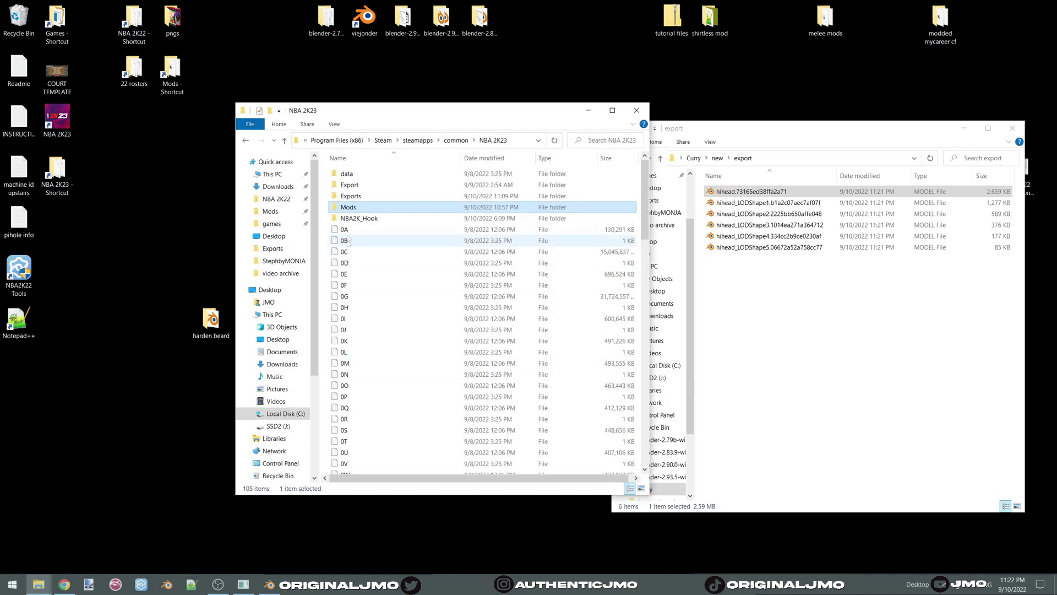
double_click(358, 208)
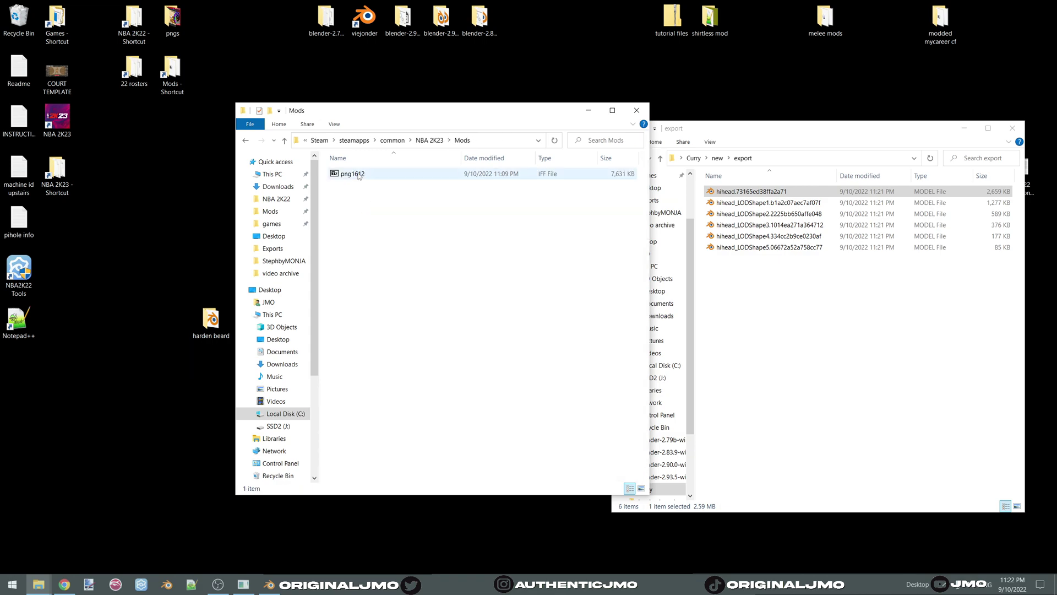
double_click(359, 175)
Drag hihead.73165ed38ffa2a71 from the export folder into png1612 and confirm the copy.
drag(367, 83, 412, 104)
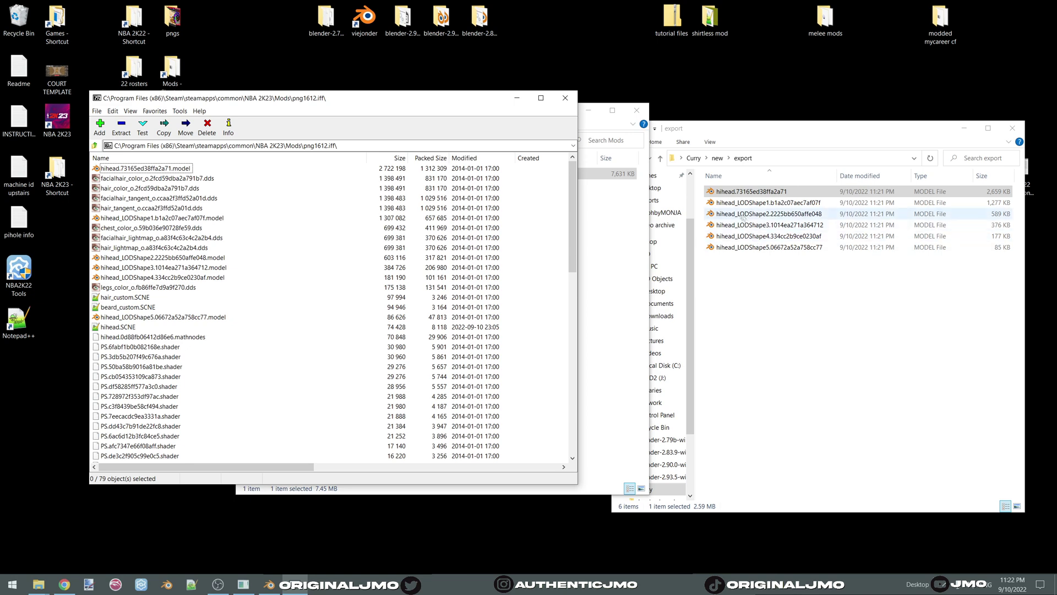
click(732, 193)
drag(769, 194, 489, 201)
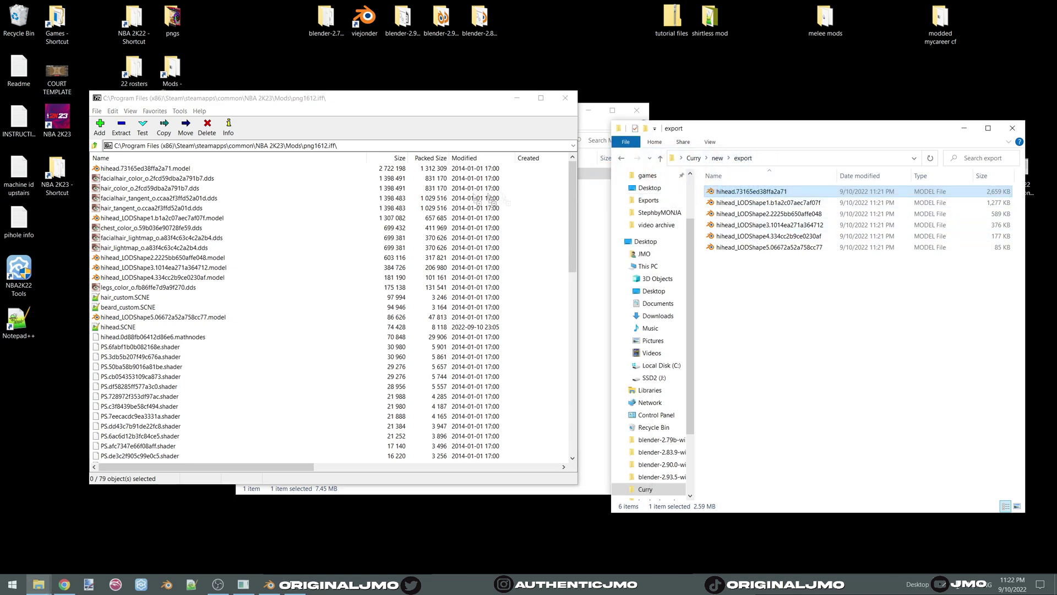
drag(208, 201, 210, 202)
click(501, 331)
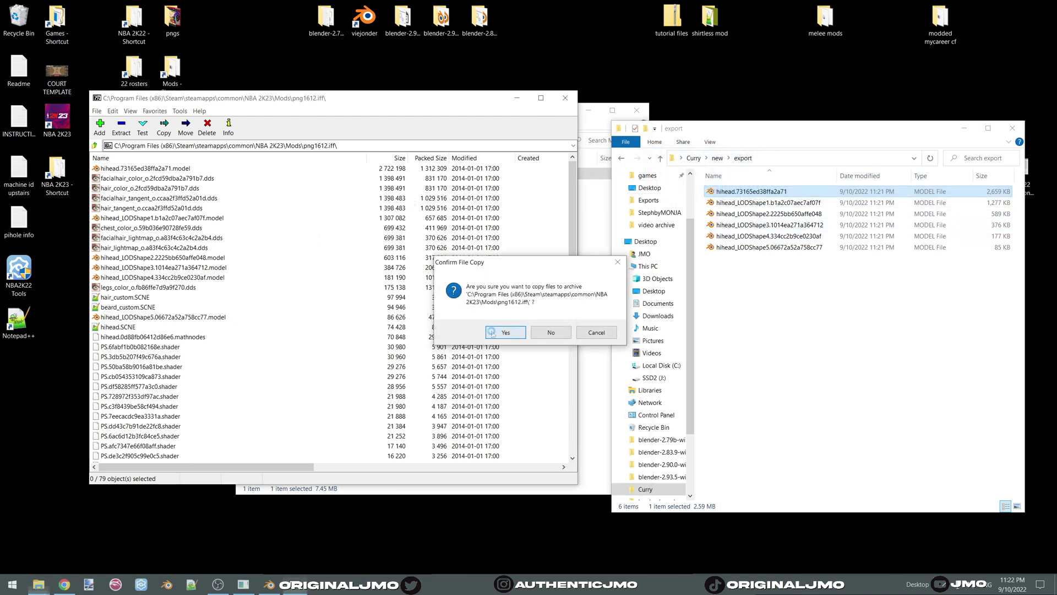
Check hihead.SCNE's Lods entries in Notepad++, then close it and the export folder window.
double_click(120, 327)
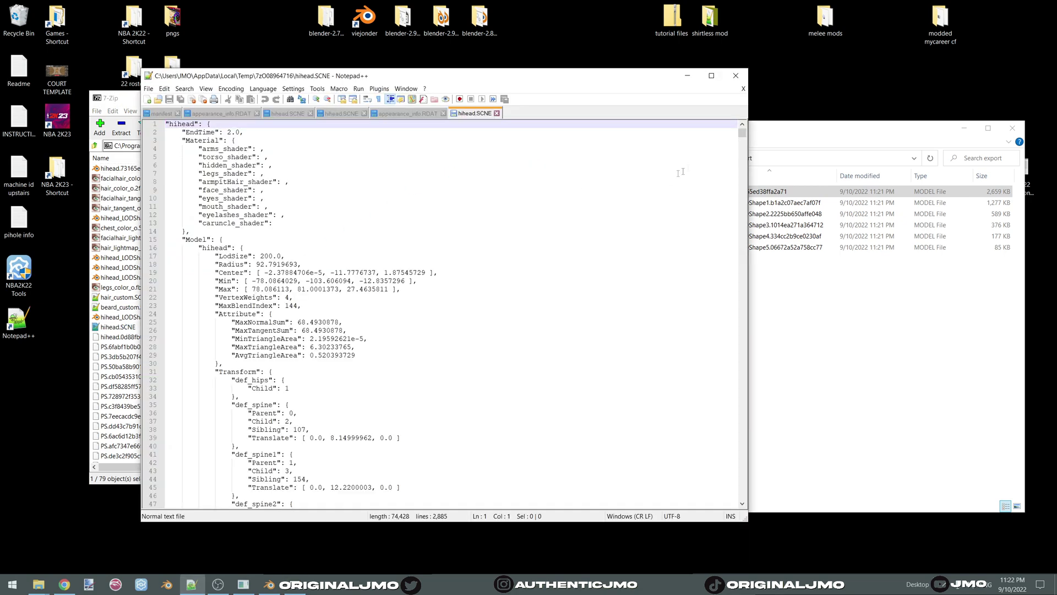
drag(741, 137, 696, 507)
click(265, 404)
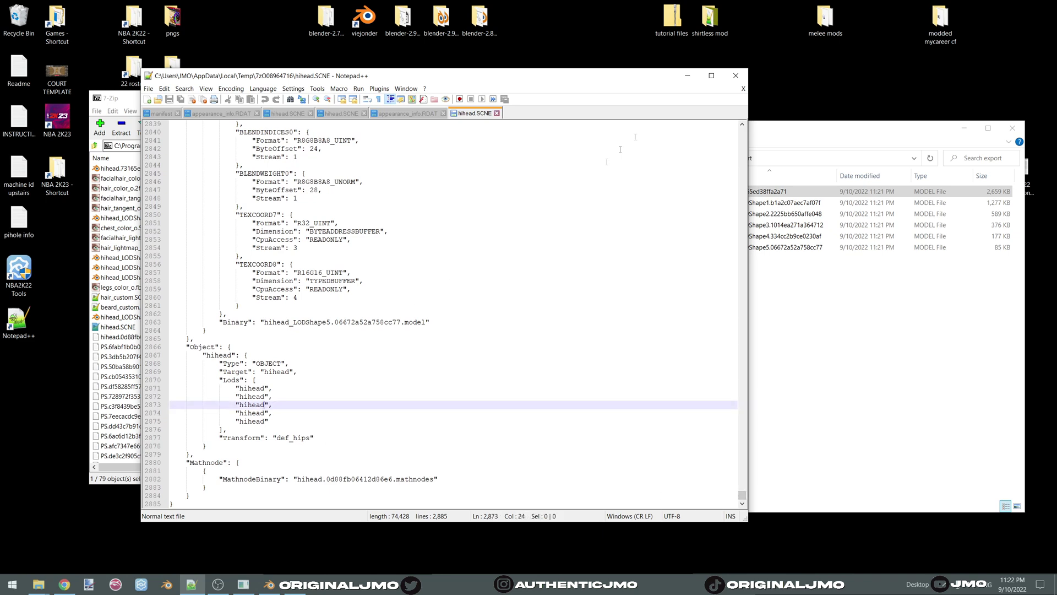
click(727, 79)
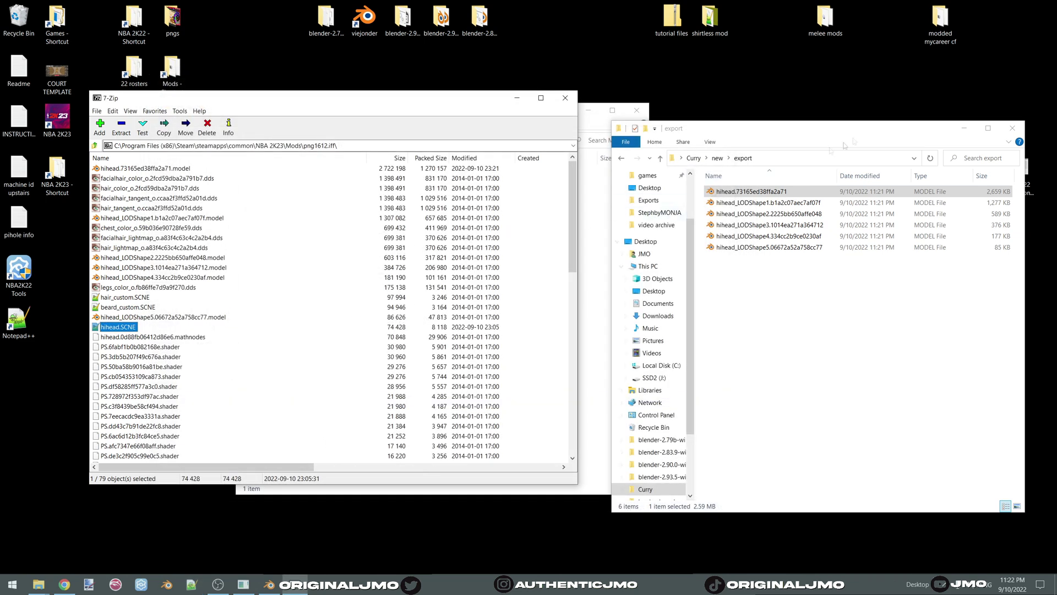
click(1014, 132)
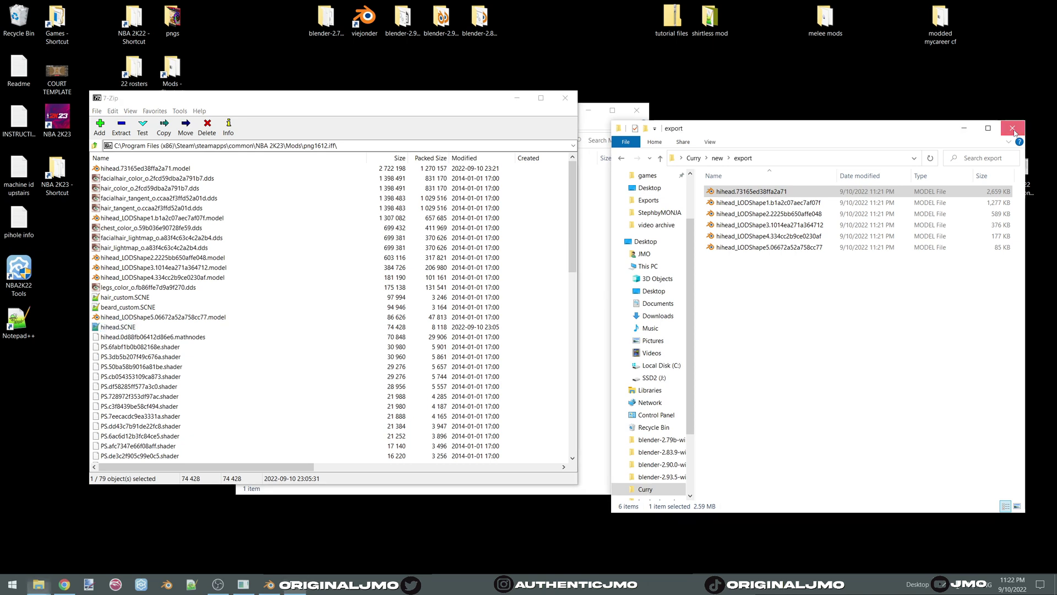
click(1014, 132)
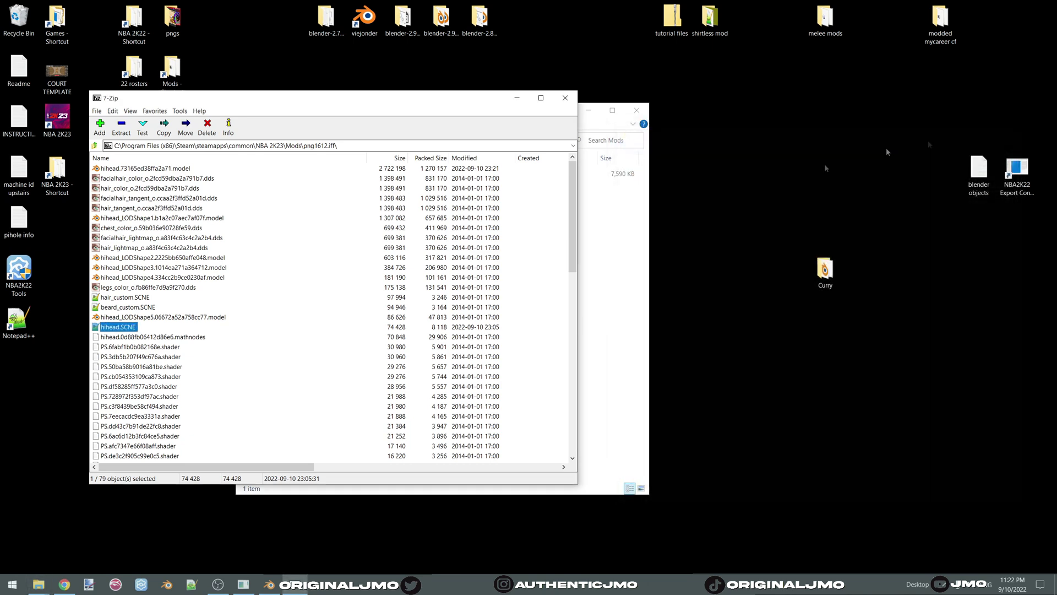
click(245, 583)
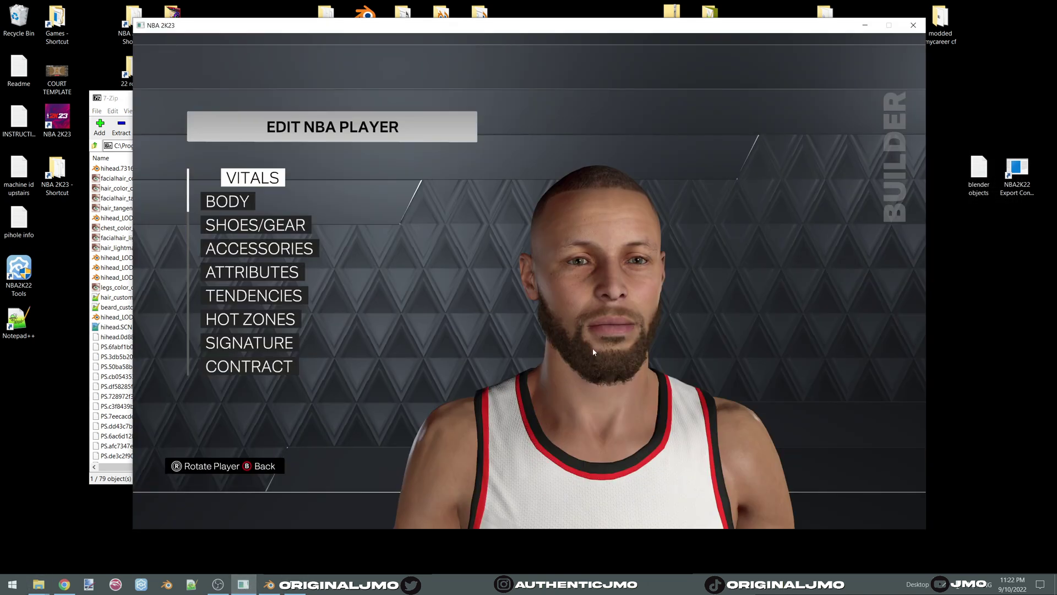
Discard changes, re-enter Curry's Edit NBA Player, open BODY, then return to the face view.
key(Escape)
key(Down)
key(Return)
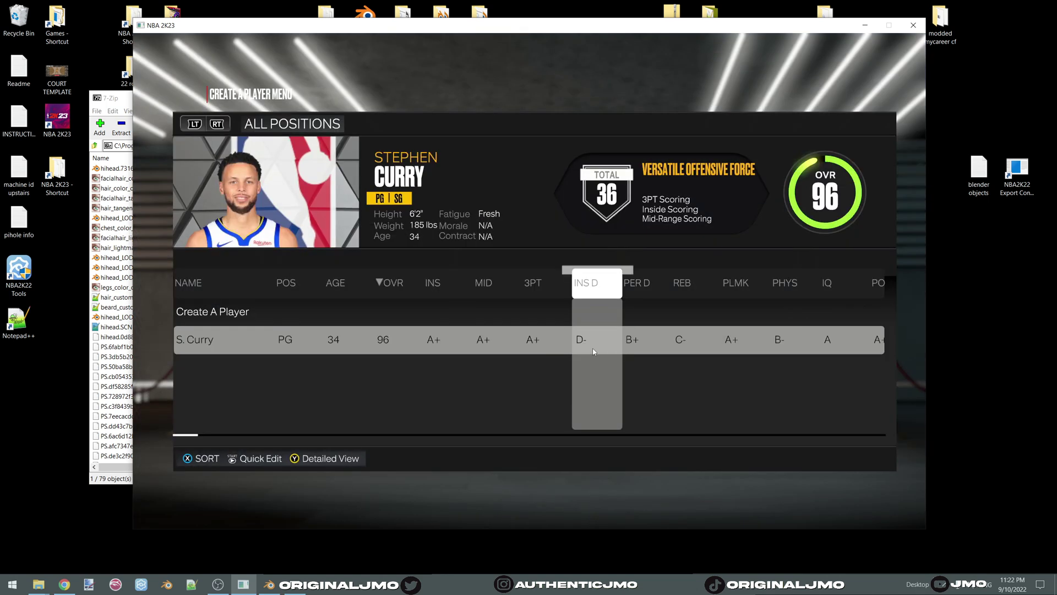
key(Return)
key(Return)
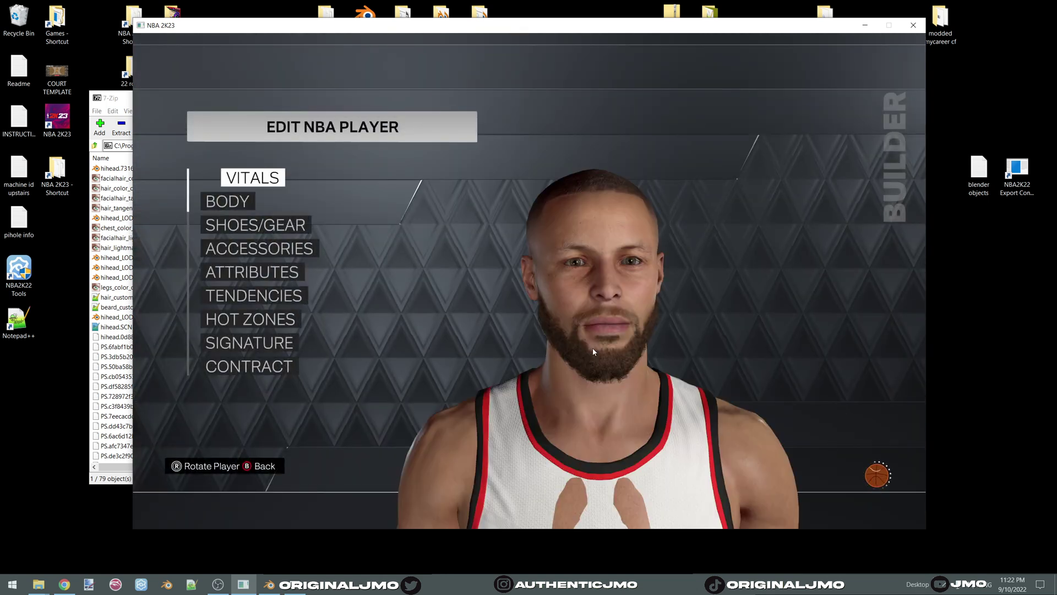
key(Down)
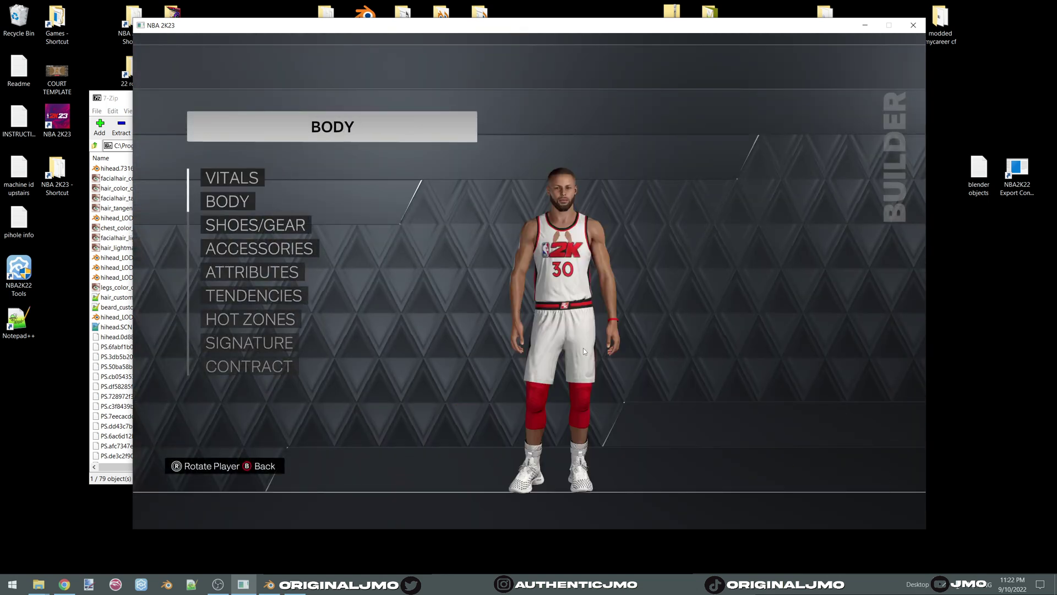
key(Return)
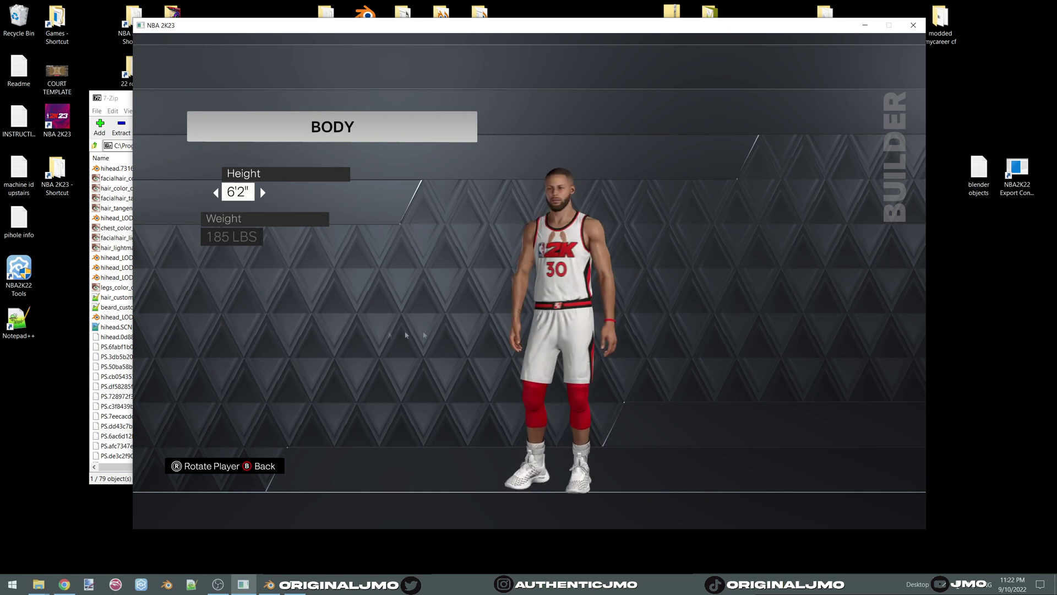
key(Escape)
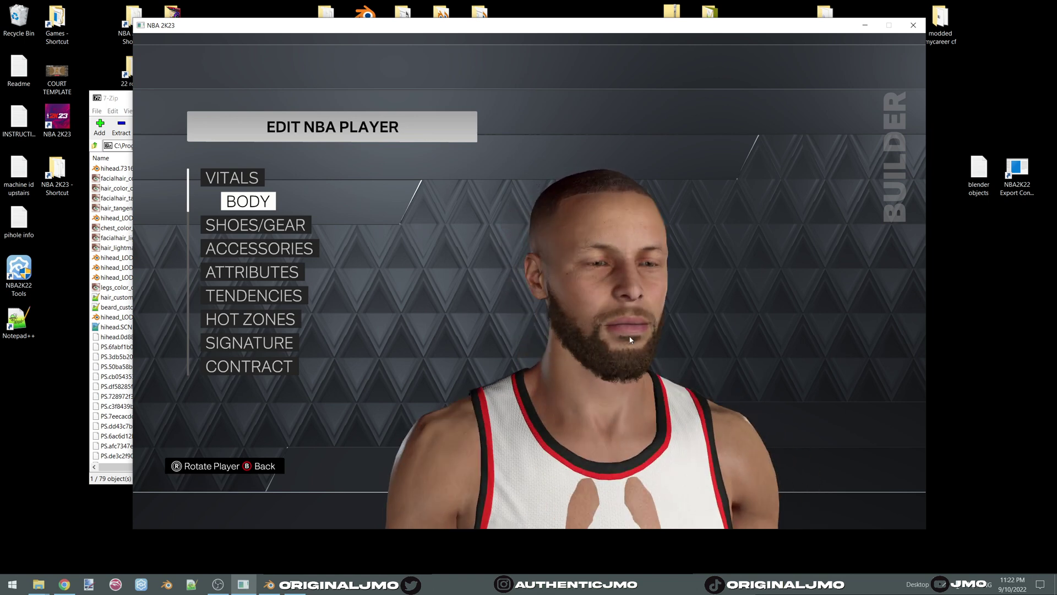
click(866, 27)
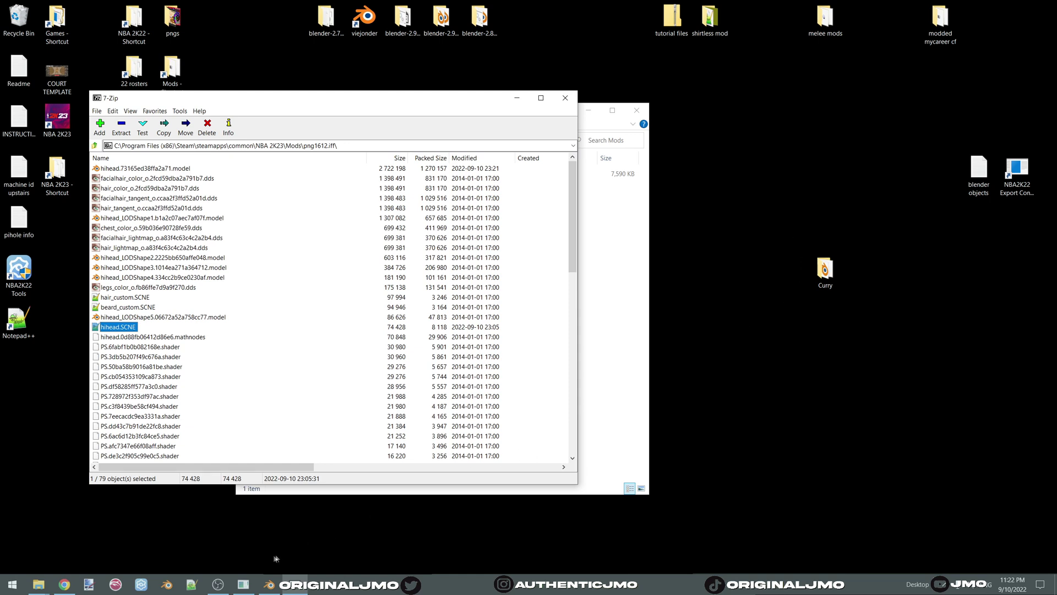
Rearrange the Mods and png1612 windows and open the desktop tutorial's StephbyMONJA folder.
mouse_move(37, 586)
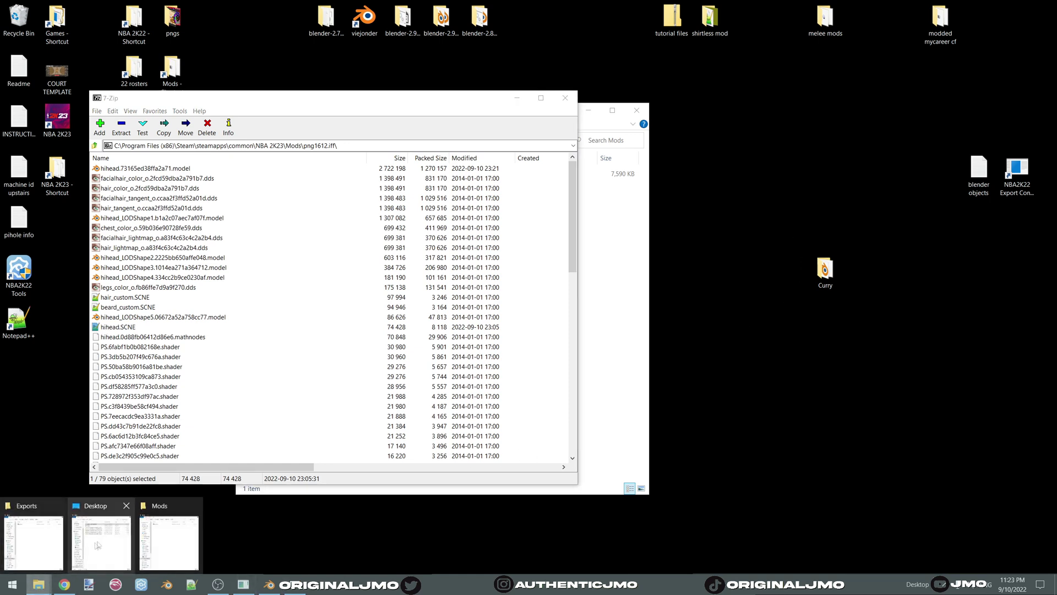
click(159, 542)
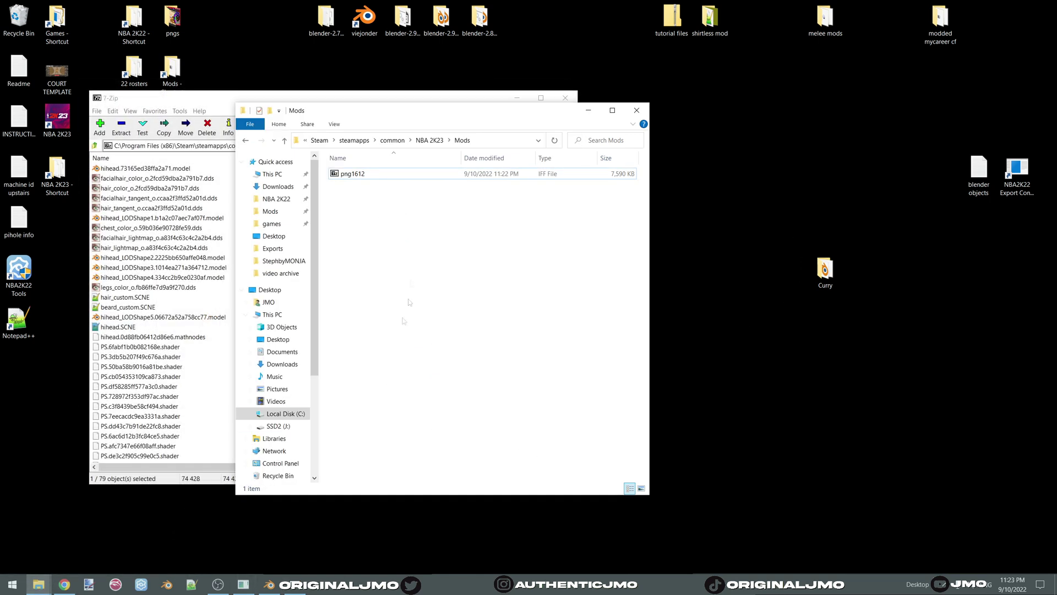
drag(525, 114, 367, 117)
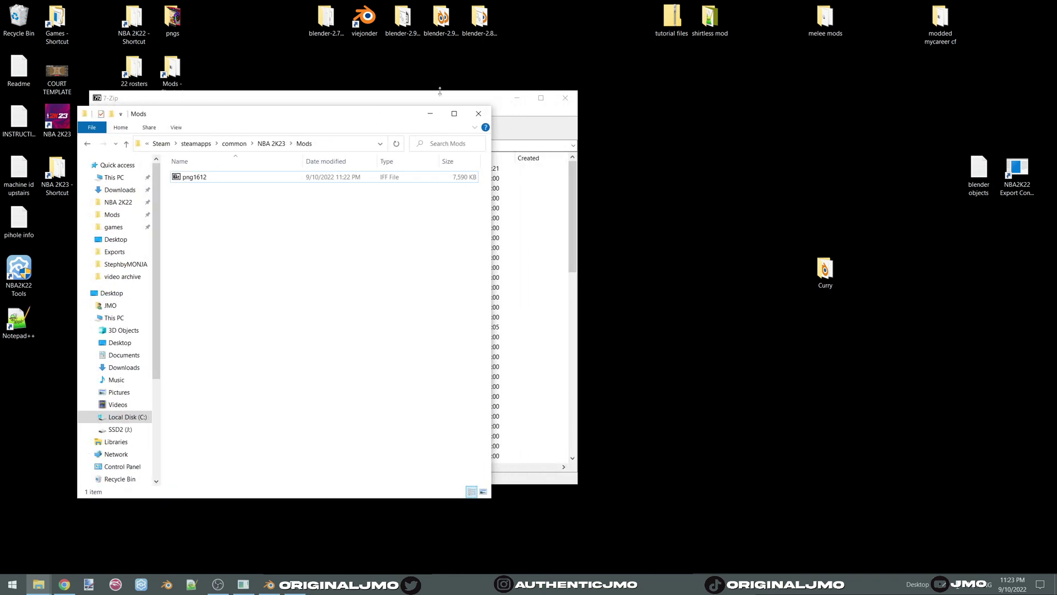
drag(440, 97, 327, 110)
double_click(518, 270)
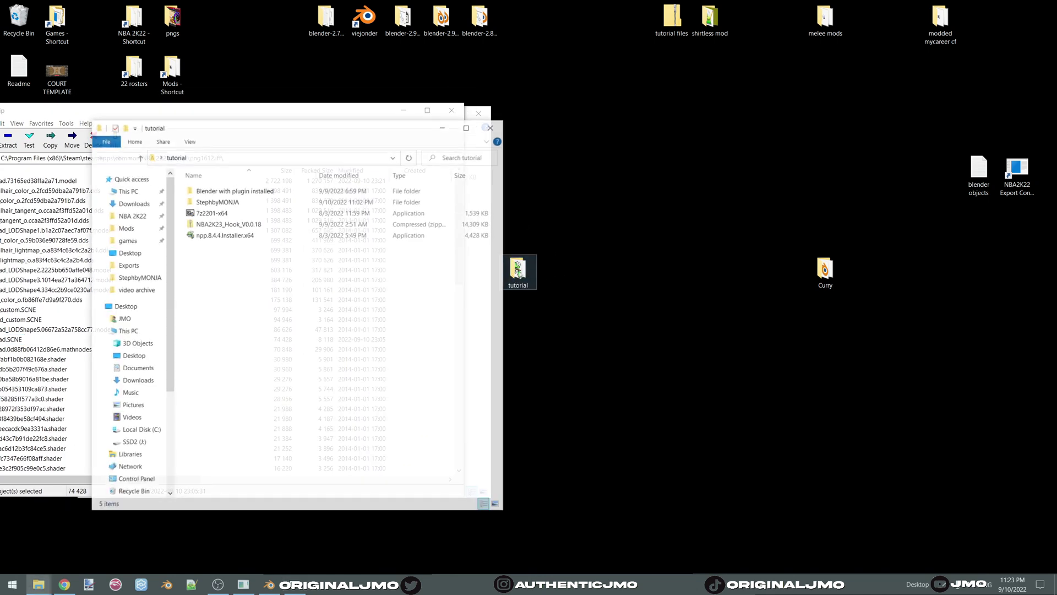
double_click(215, 201)
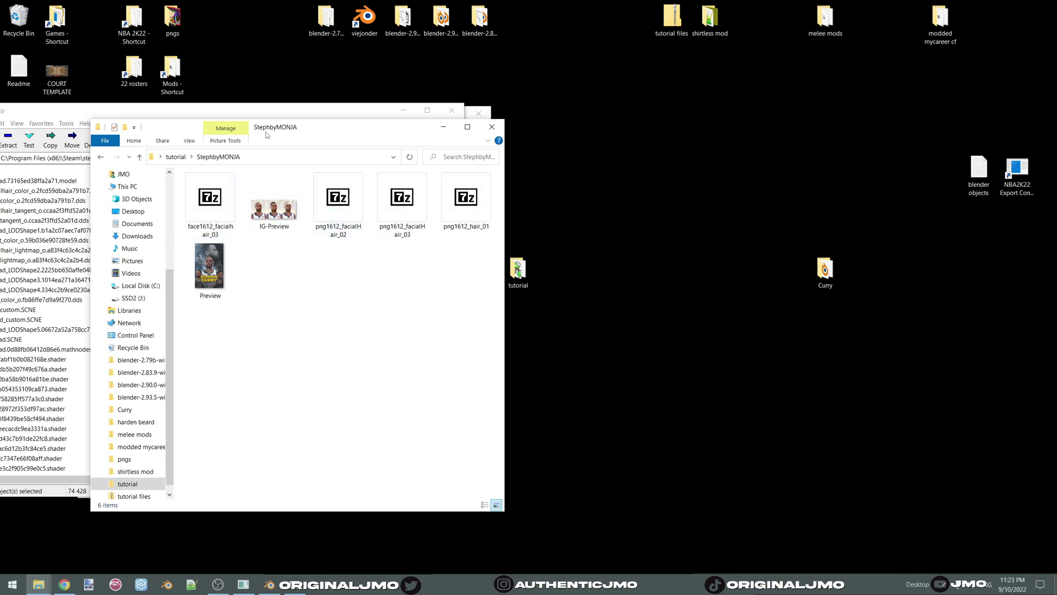
drag(267, 135, 512, 151)
scroll(383, 217, up, 4)
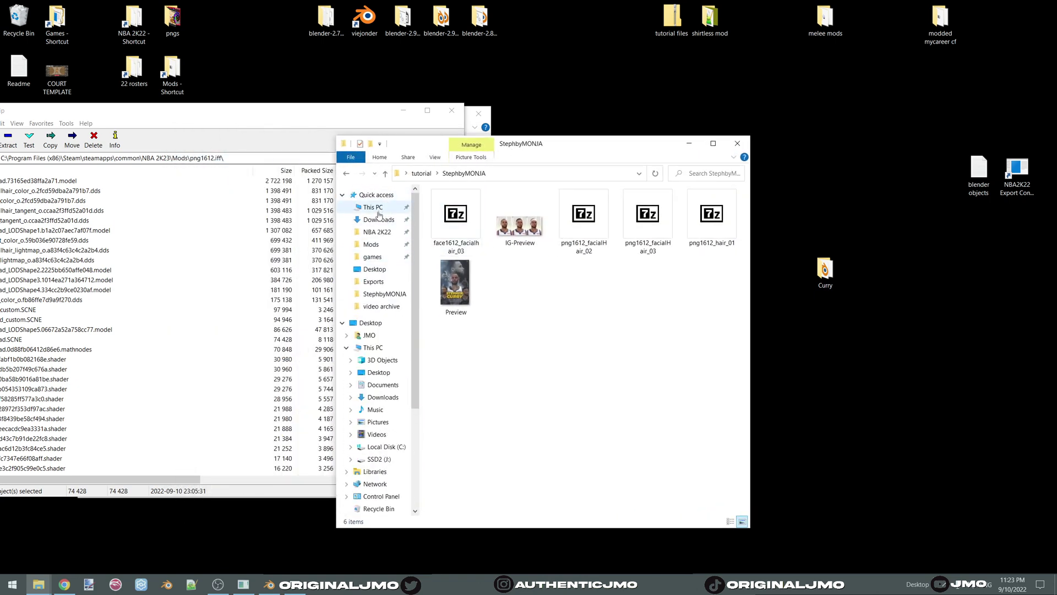
From Downloads, open FinalSteph_mnj (1)\FinalSteph_mnj\Mods and drag face1612.iff to the desktop.
click(380, 220)
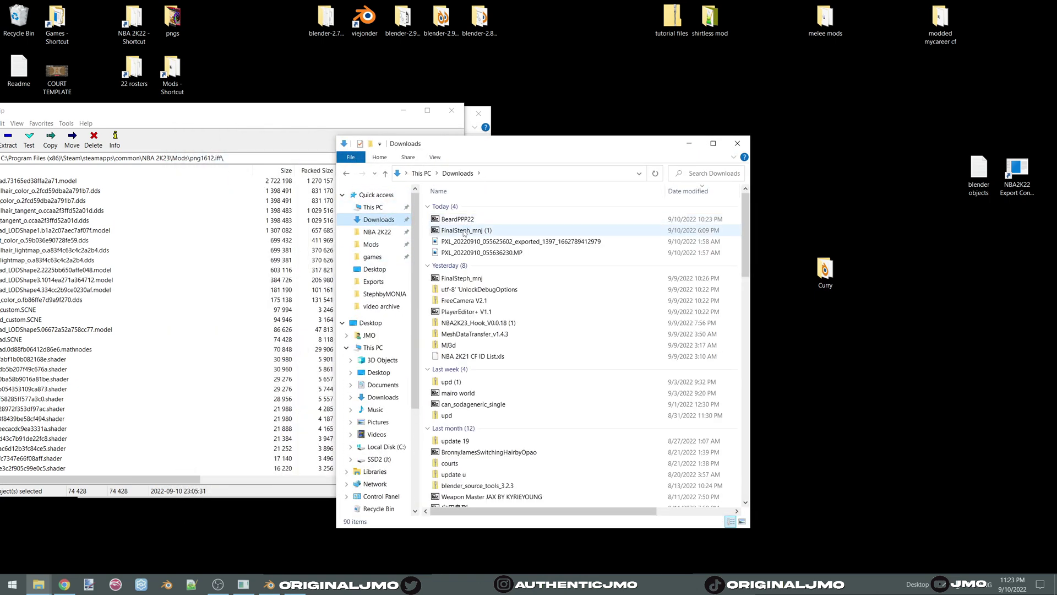
double_click(466, 230)
double_click(74, 153)
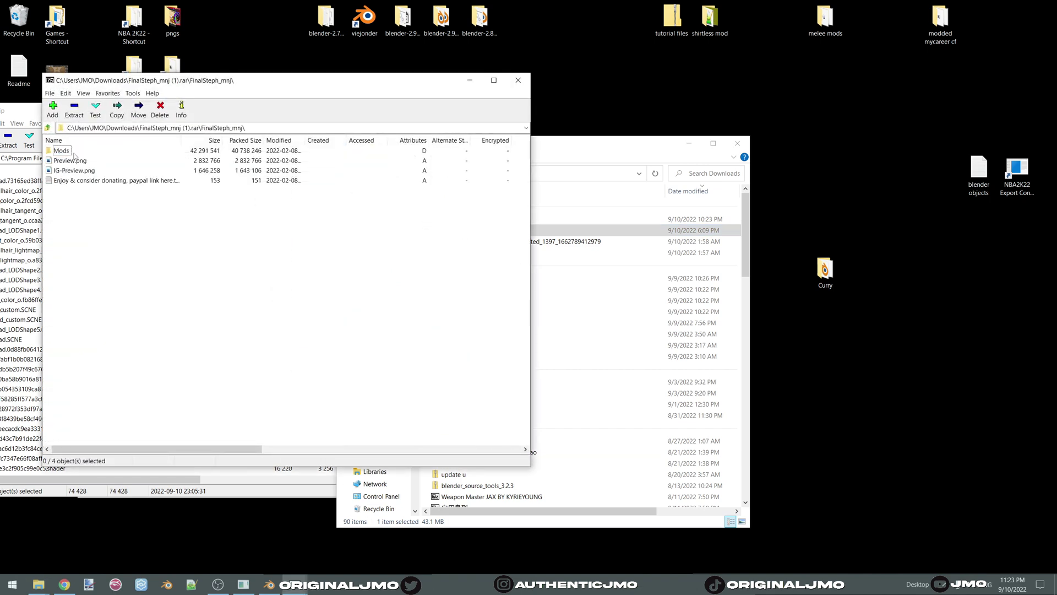
double_click(61, 152)
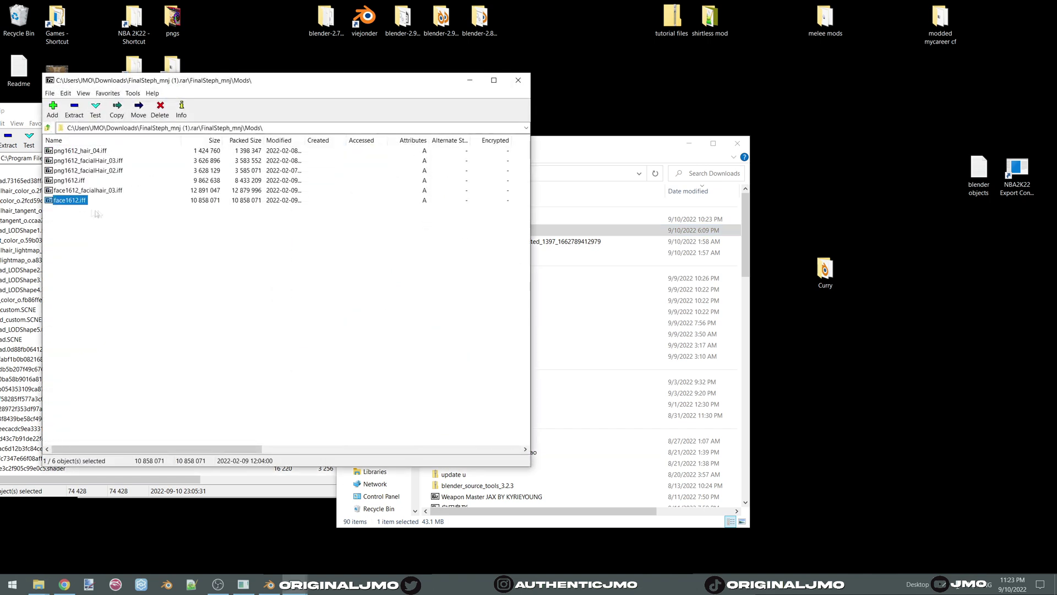
drag(102, 201, 861, 325)
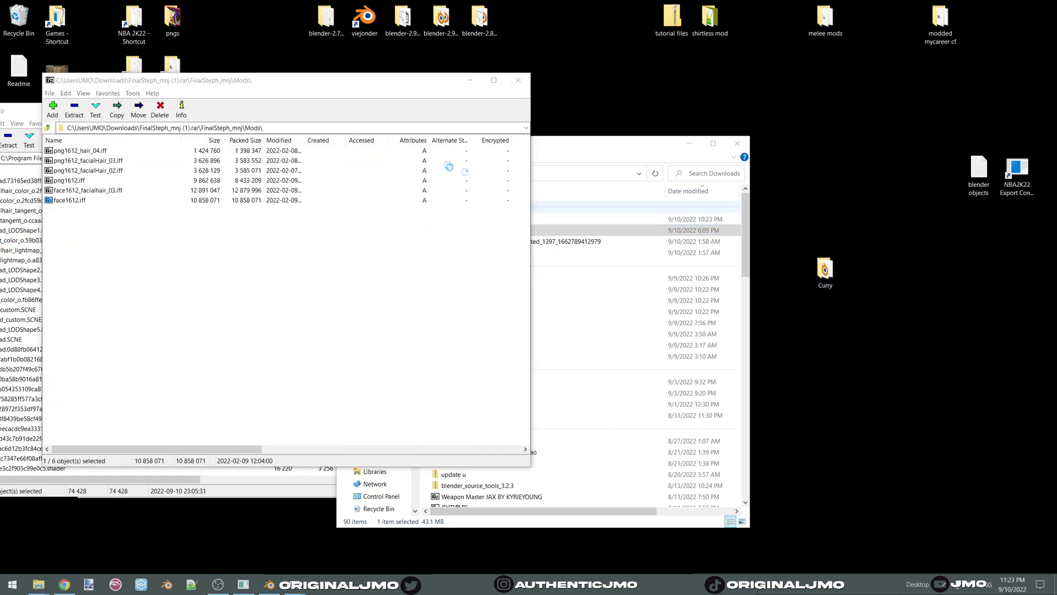
click(518, 80)
click(737, 143)
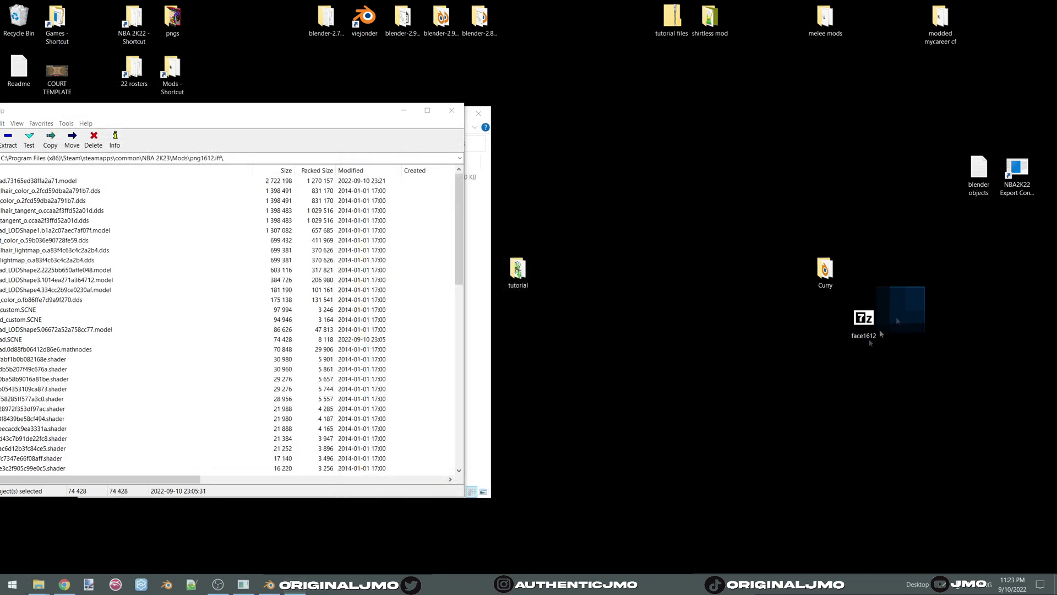
Move the face1612 archive from the desktop into the NBA 2K23 Mods folder beside png1612.
drag(187, 120, 470, 127)
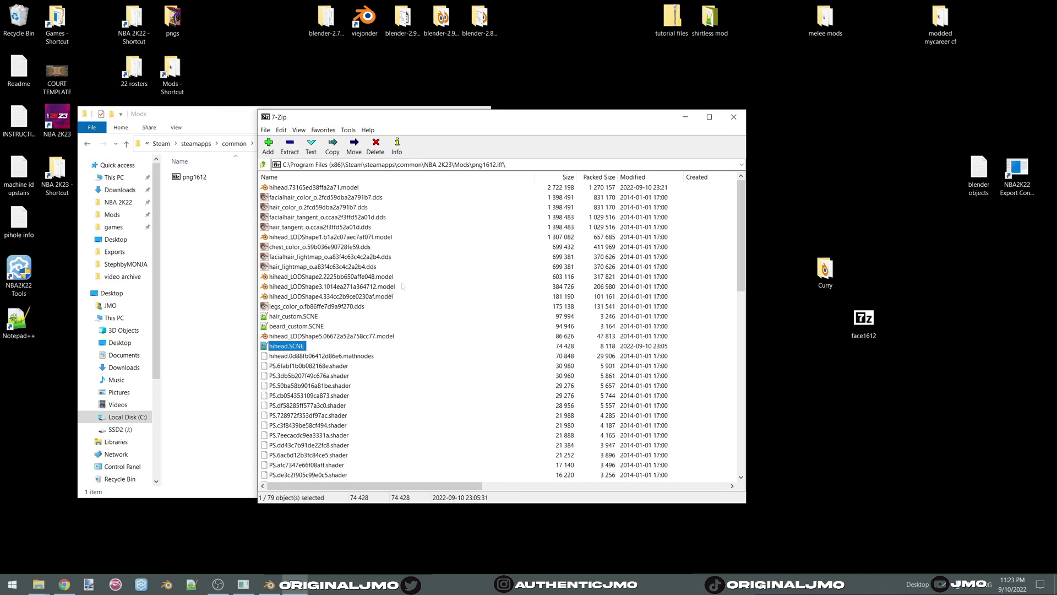
click(736, 121)
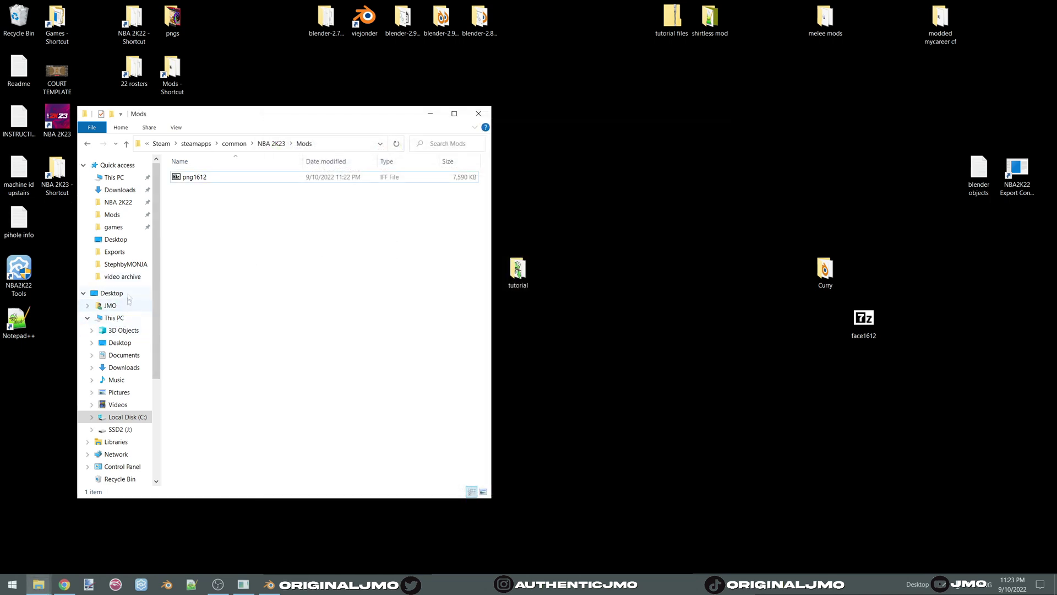
click(123, 218)
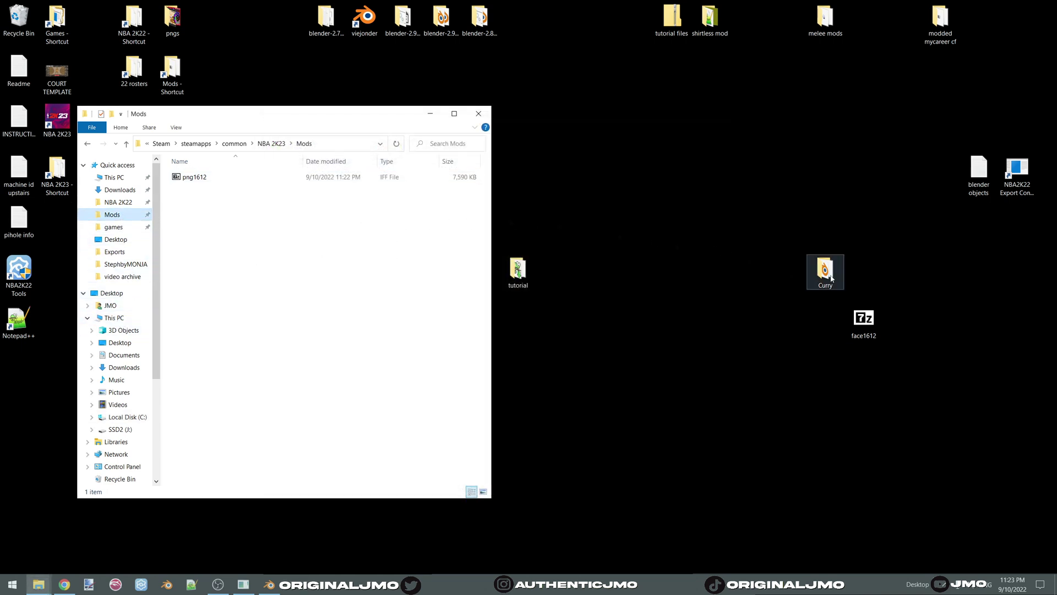
drag(863, 319, 332, 274)
Minimize the game and open png1612's 79 files in 7-Zip.
key(alt+Tab)
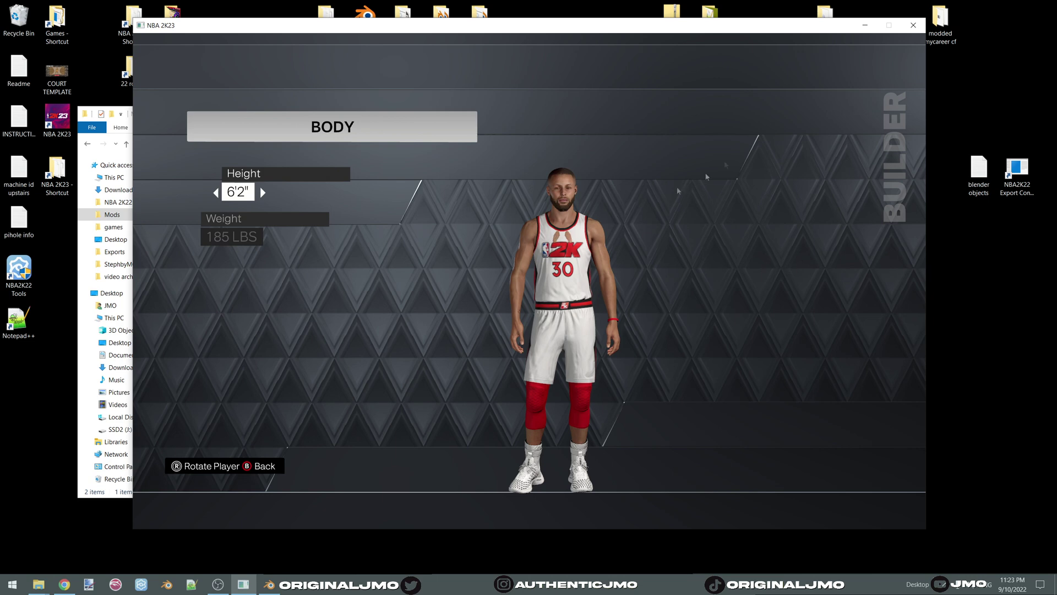
click(865, 25)
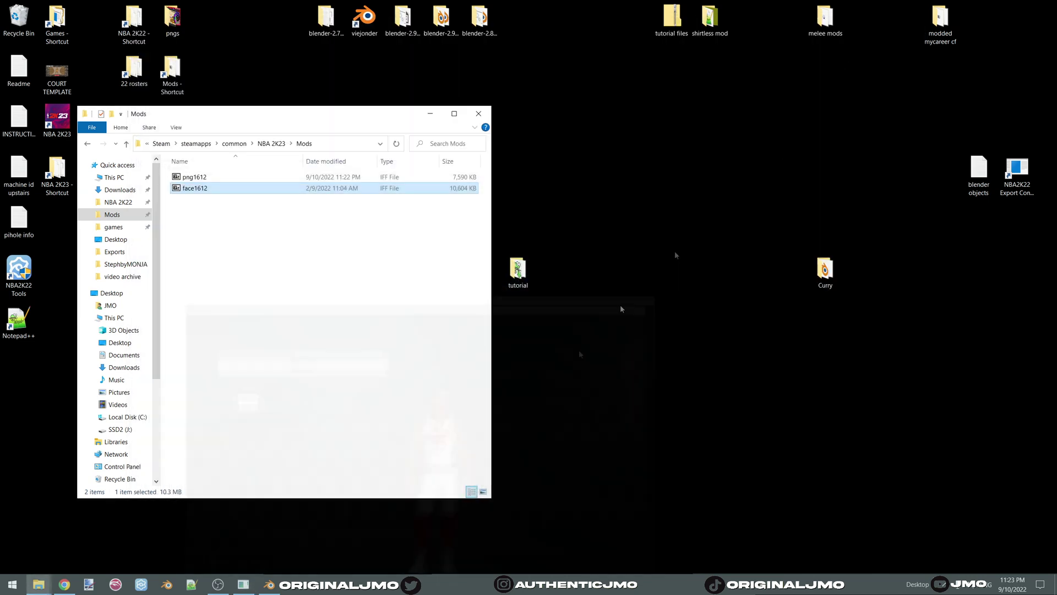
double_click(198, 177)
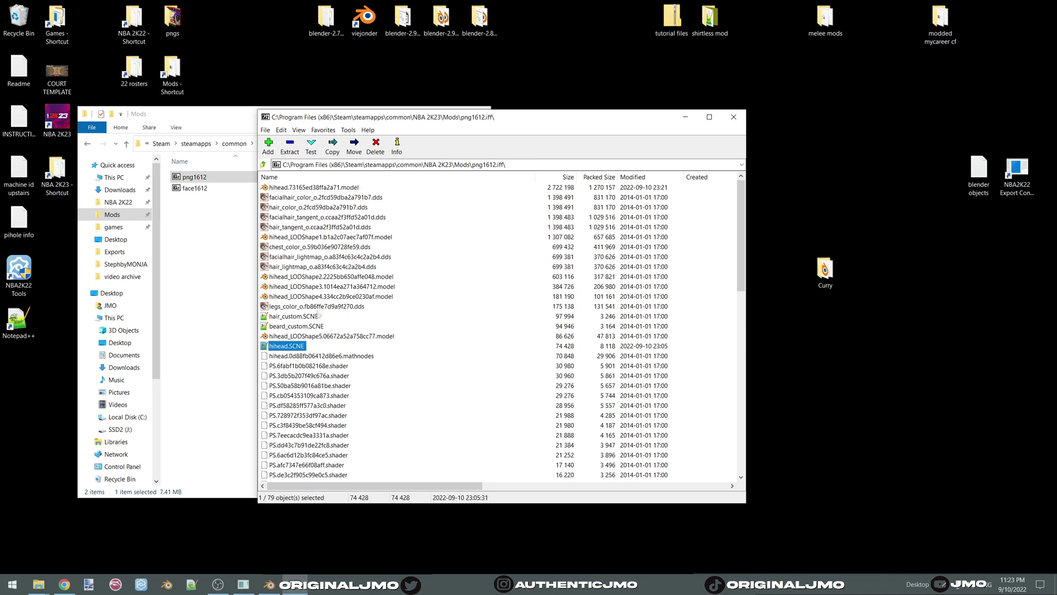
scroll(318, 315, down, 15)
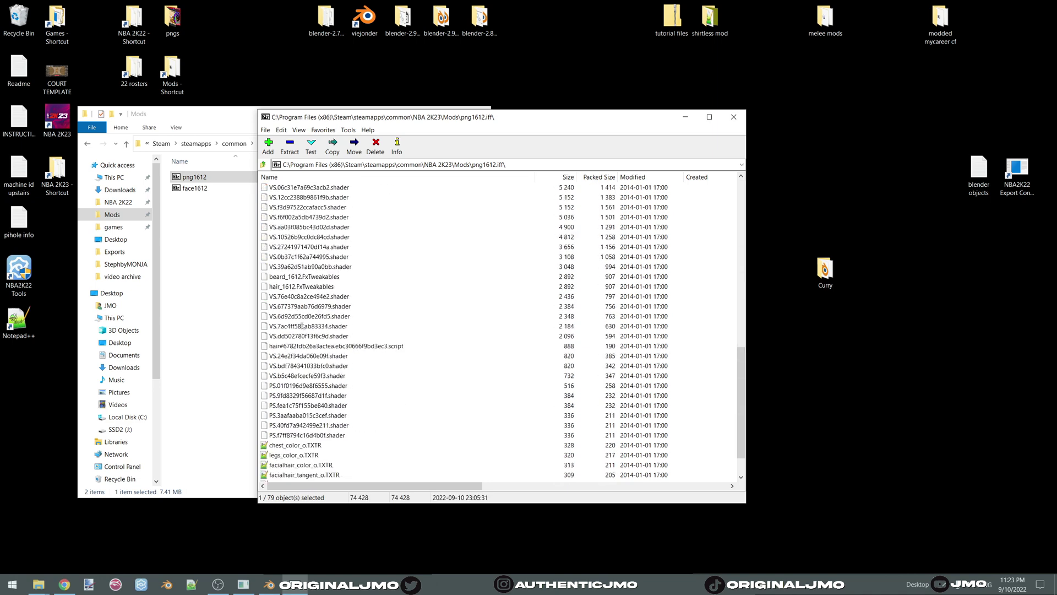
scroll(301, 326, down, 2)
scroll(291, 396, up, 6)
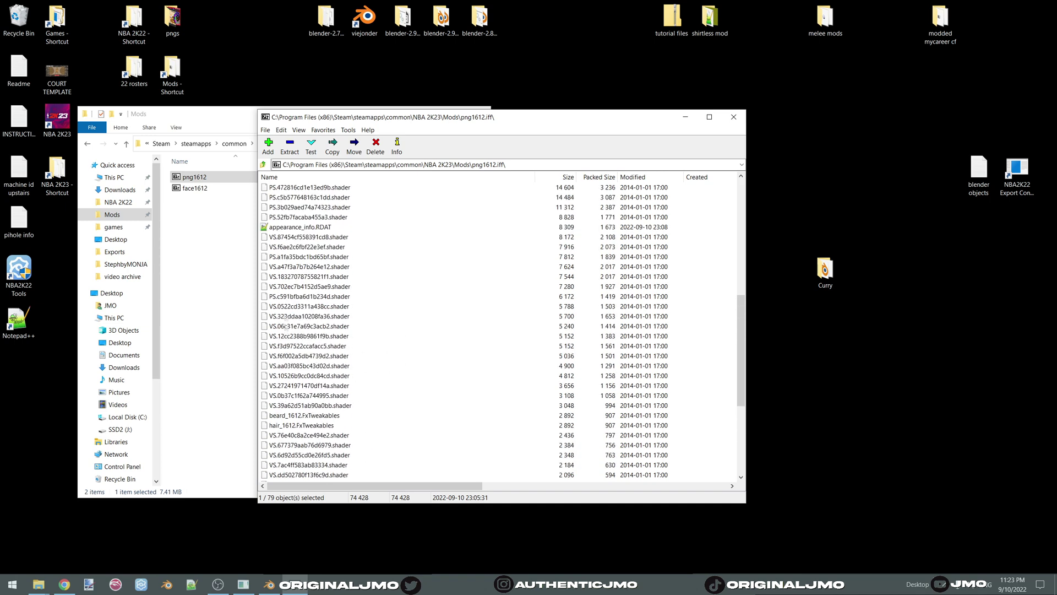
Set chestTHIN to 0.0 in appearance_info.RDAT and update png1612 with the edited file.
double_click(291, 228)
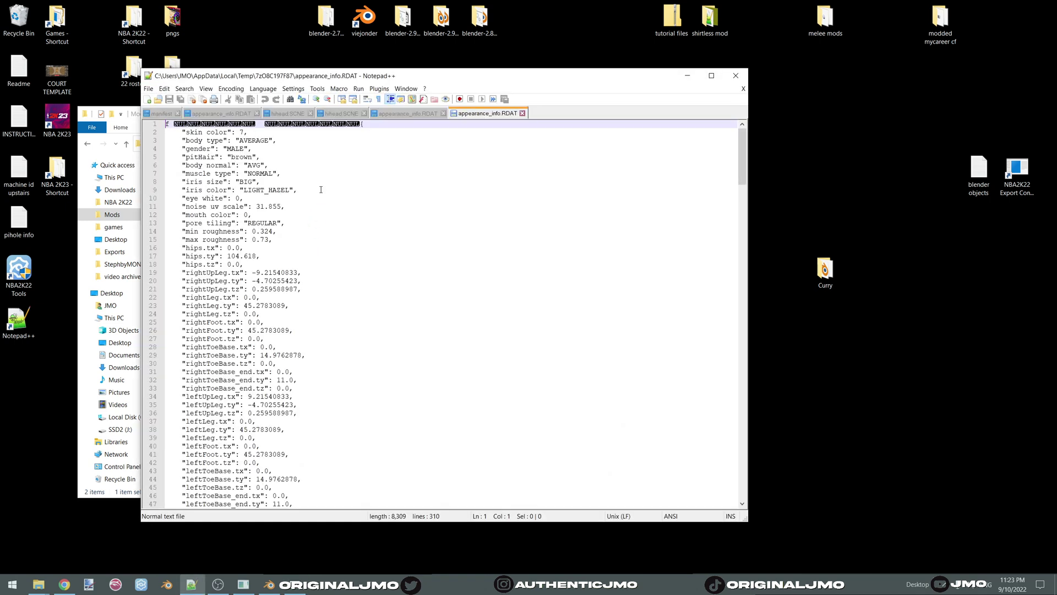
key(ctrl+f)
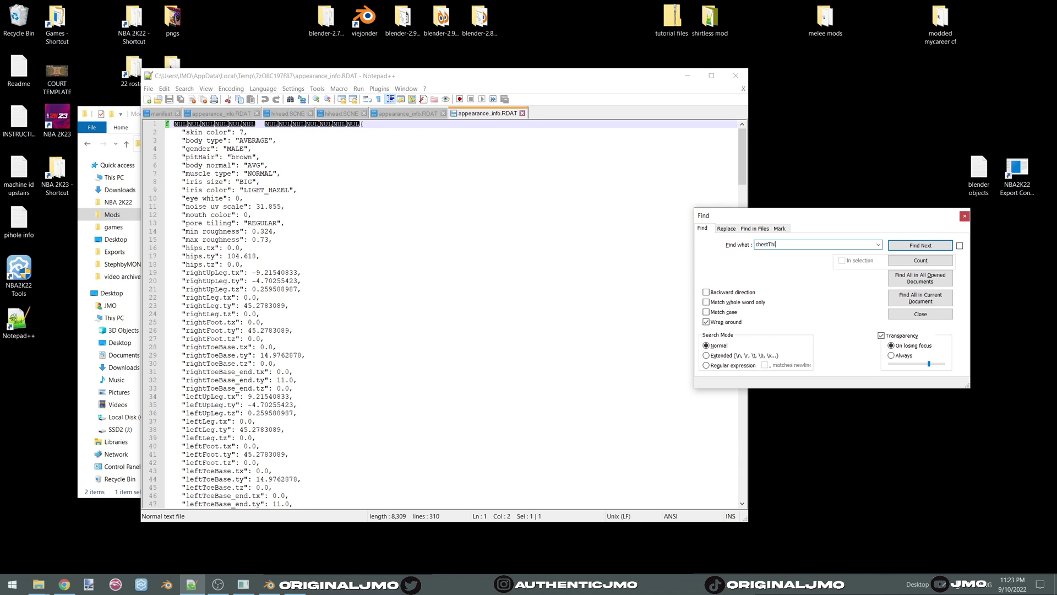
key(Return)
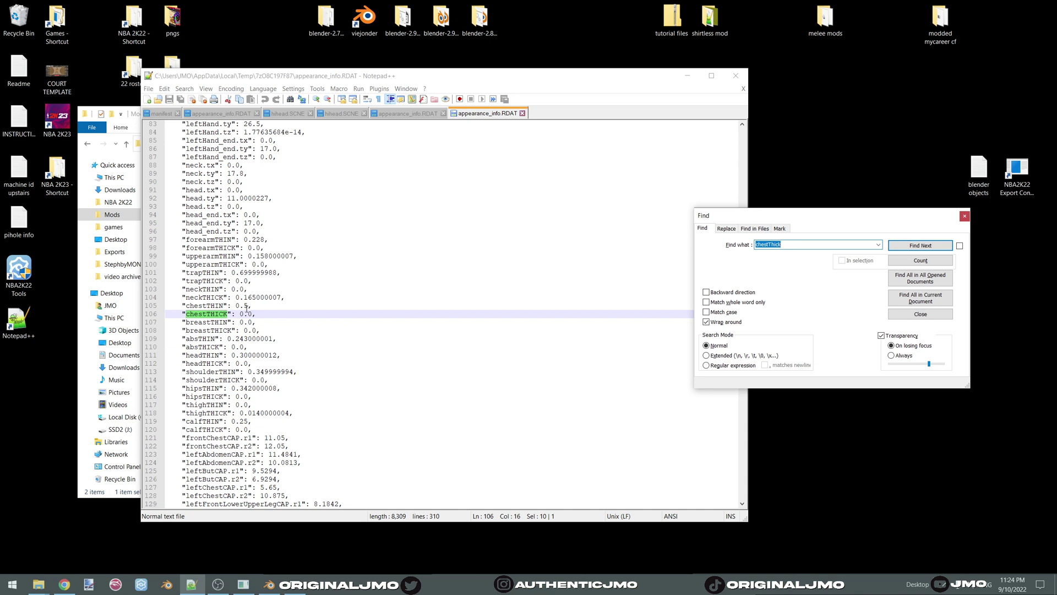
drag(223, 305, 211, 305)
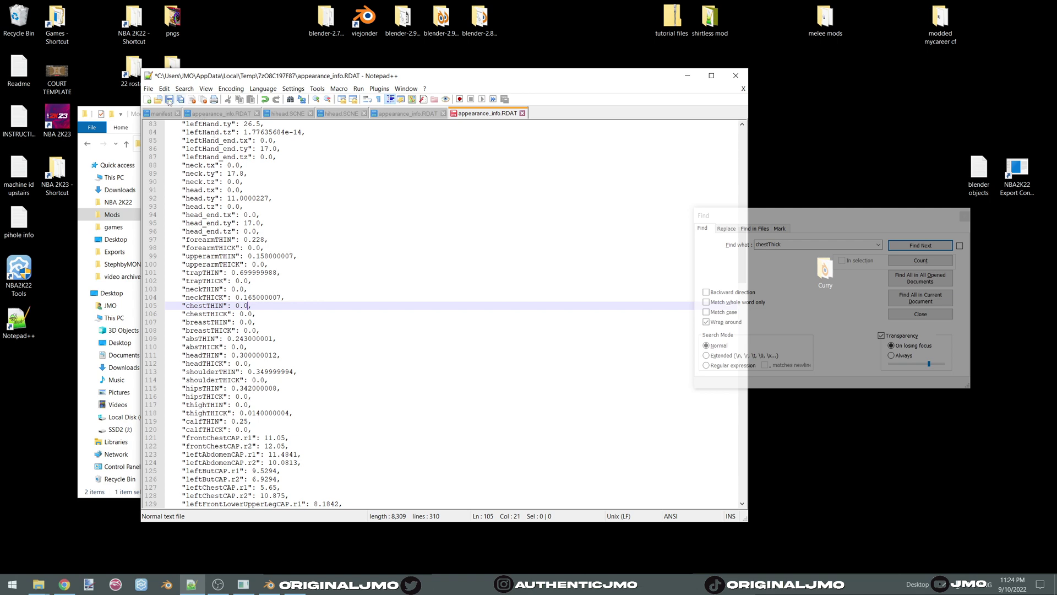
click(746, 76)
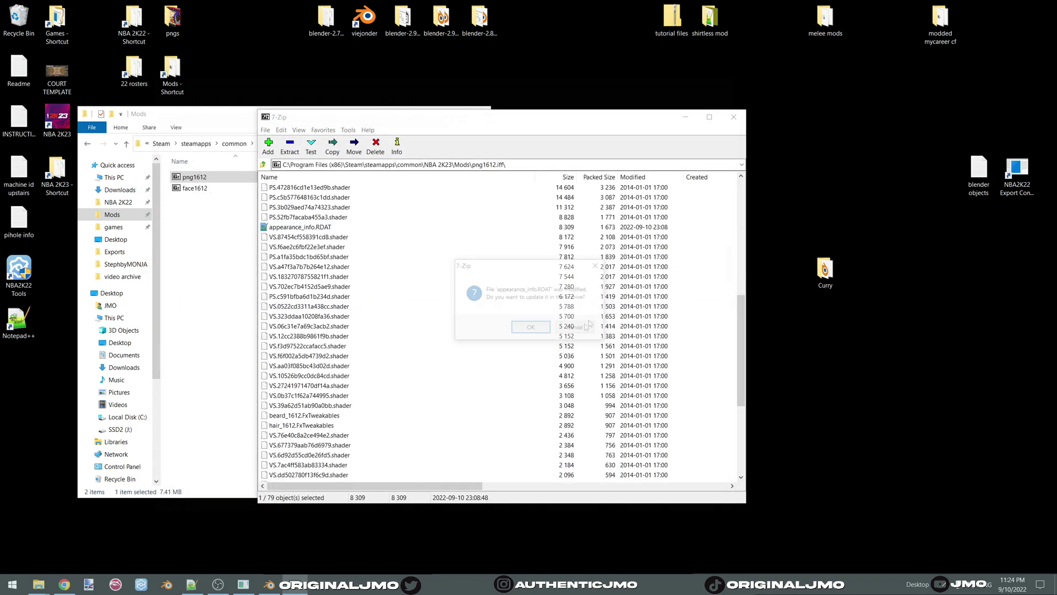
click(518, 326)
Close 7-Zip and exit Blender without saving.
click(734, 117)
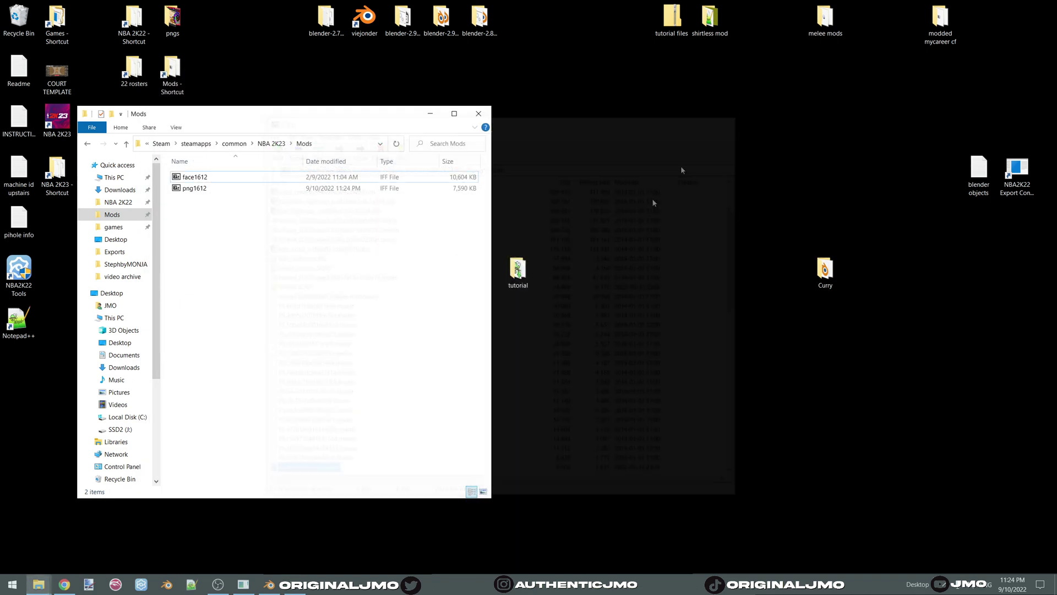
click(270, 585)
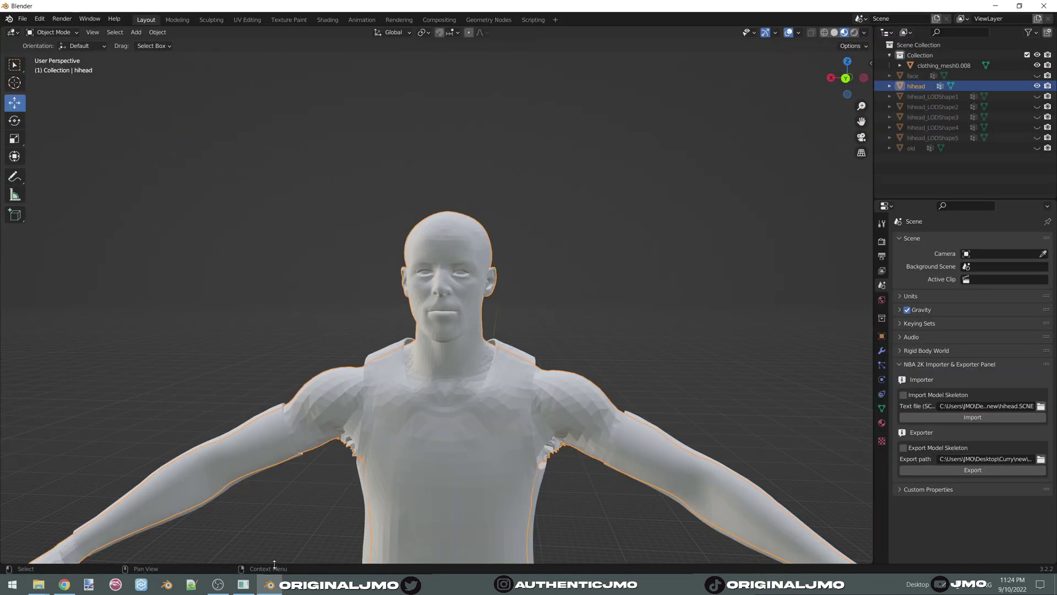
click(1044, 5)
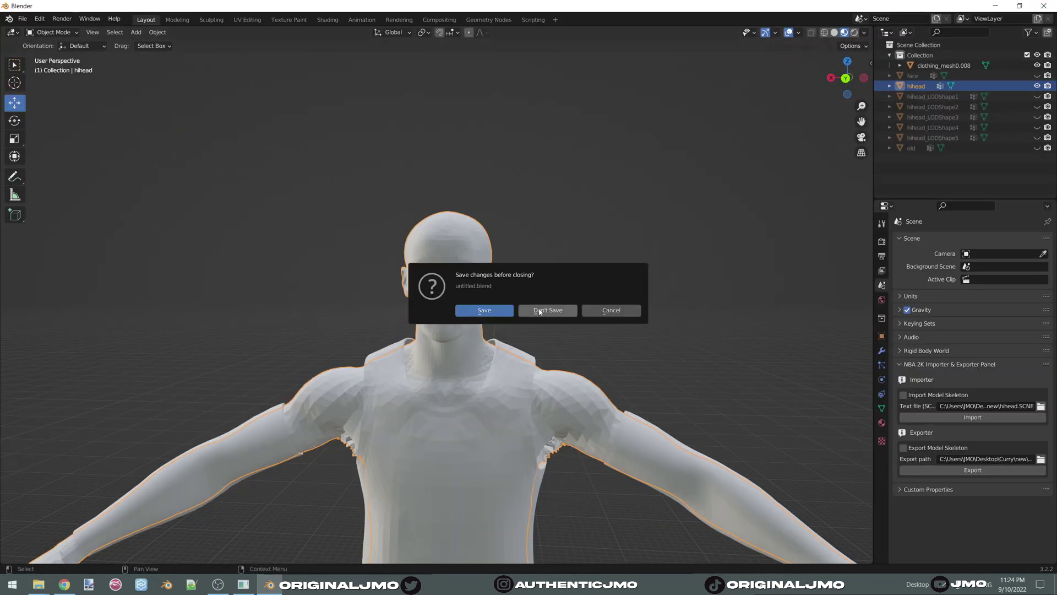
click(539, 312)
Re-enter Edit Player on S. Curry in NBA 2K23 and turn him to view his face sideways.
click(242, 585)
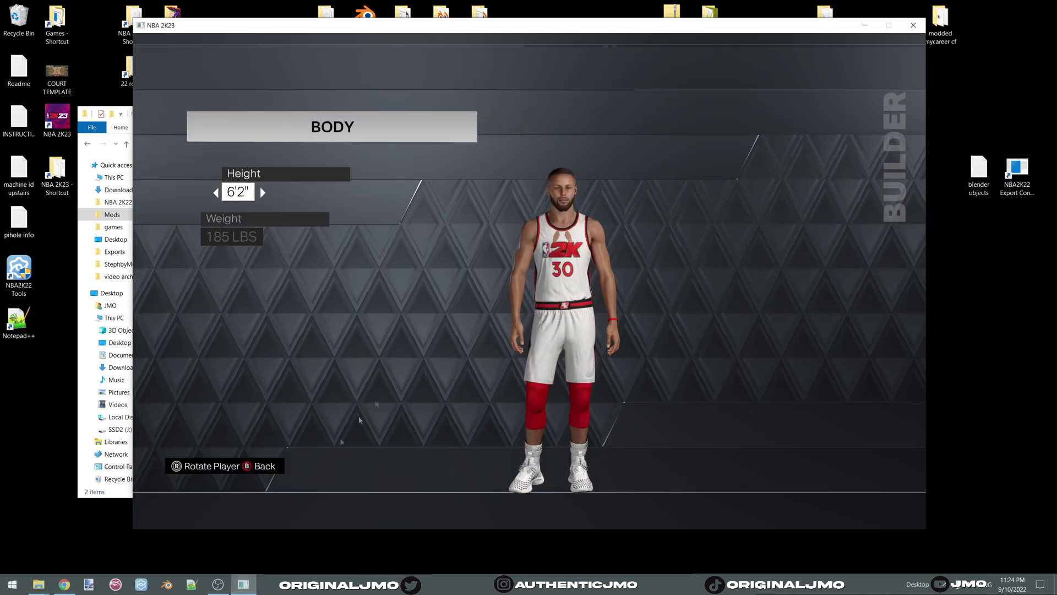
key(Escape)
key(Escape)
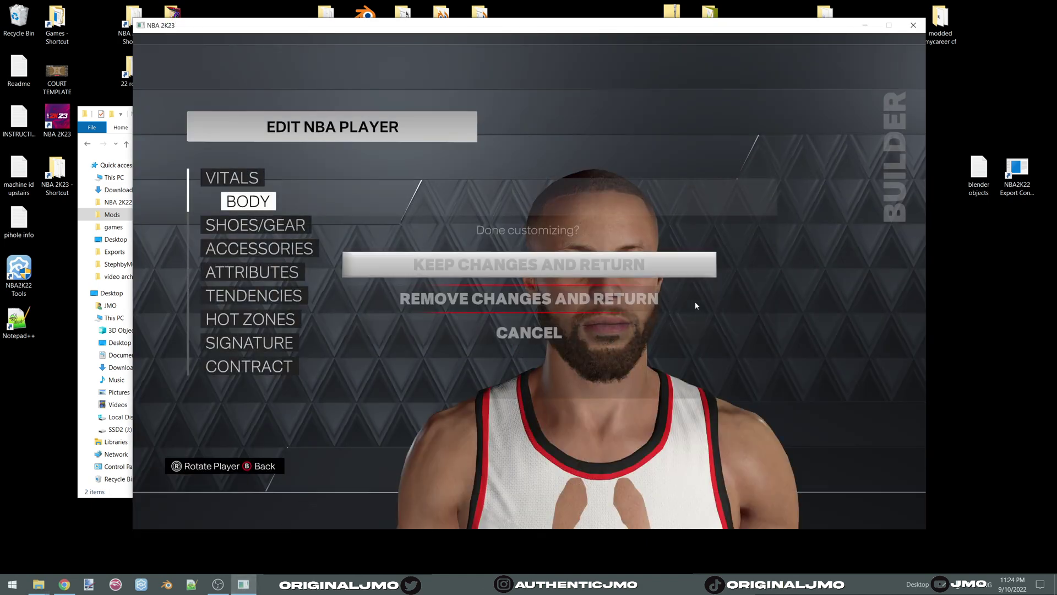
click(695, 302)
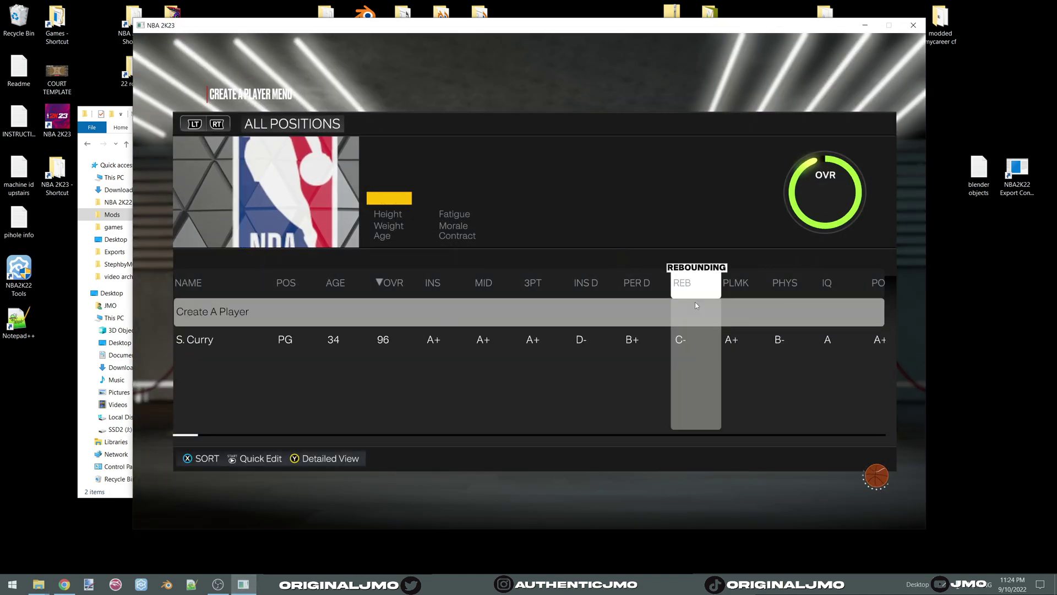
click(695, 302)
key(Return)
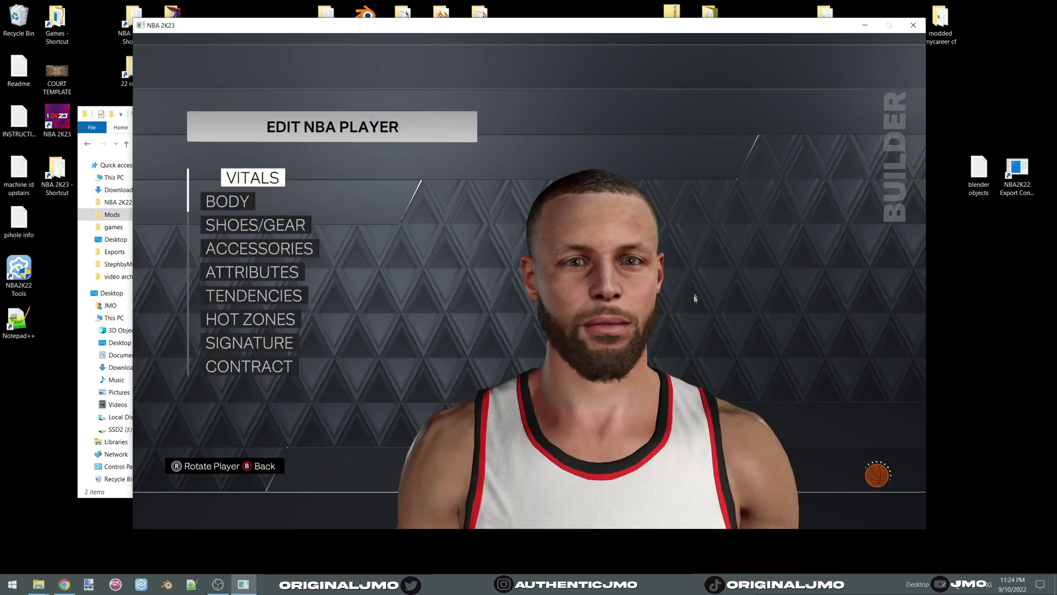
drag(644, 337, 391, 391)
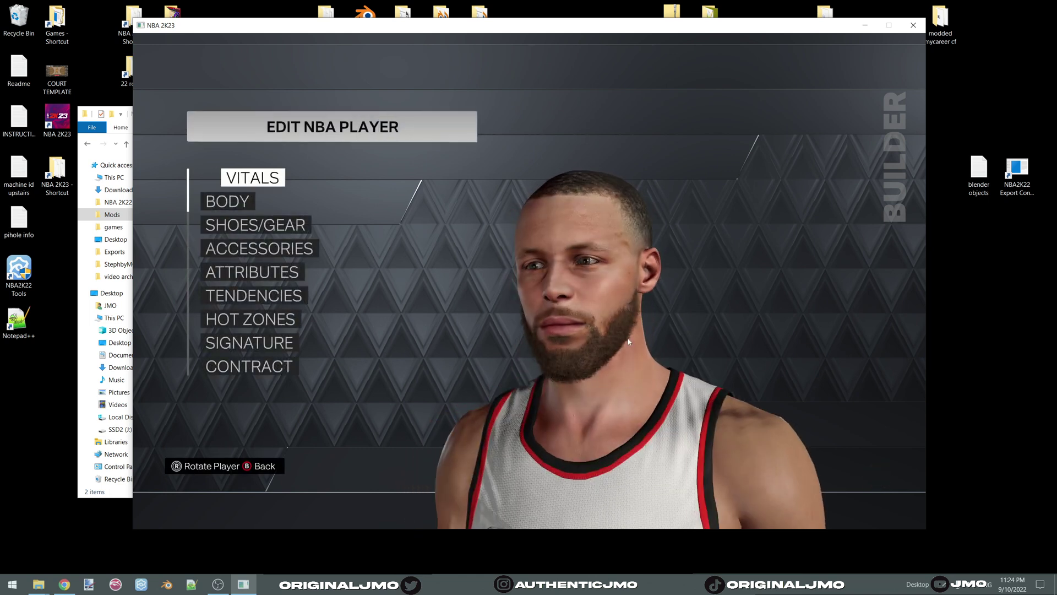
Open Curry's Body settings twice to inspect the modded body in full view.
key(Down)
key(Return)
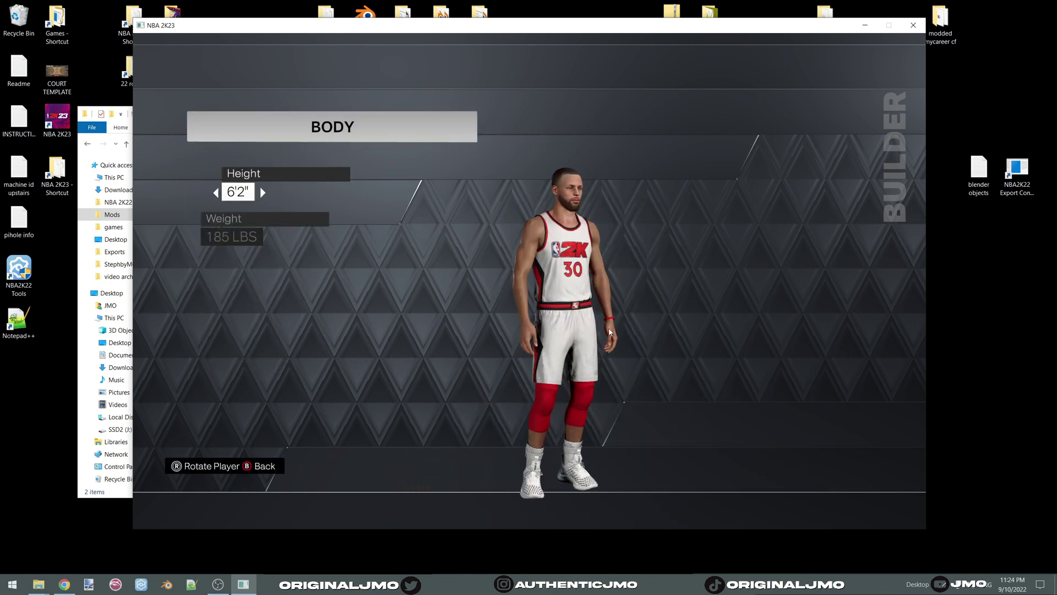
key(Escape)
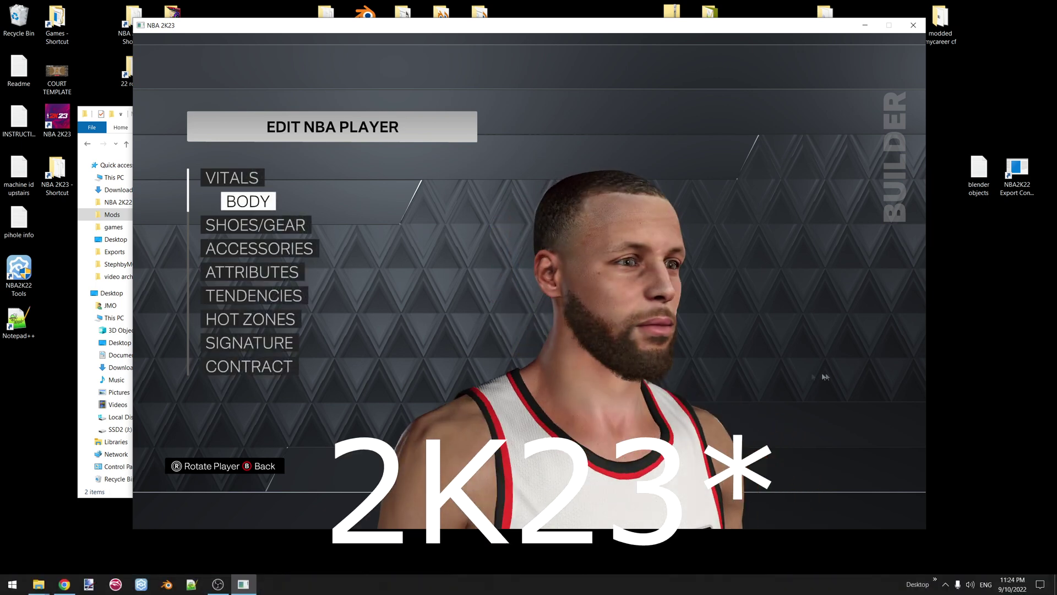
key(Return)
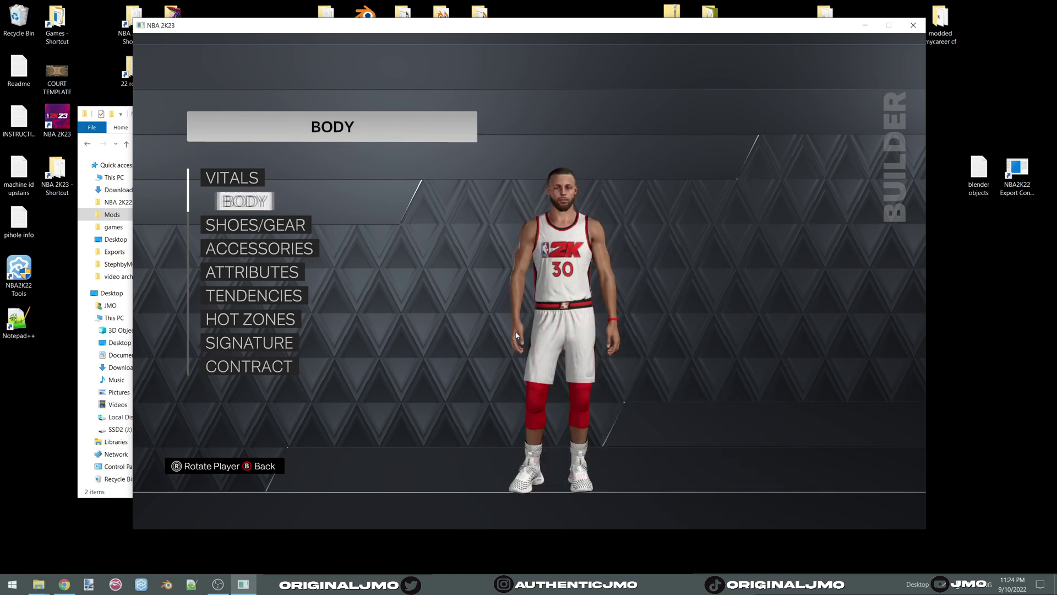
key(Escape)
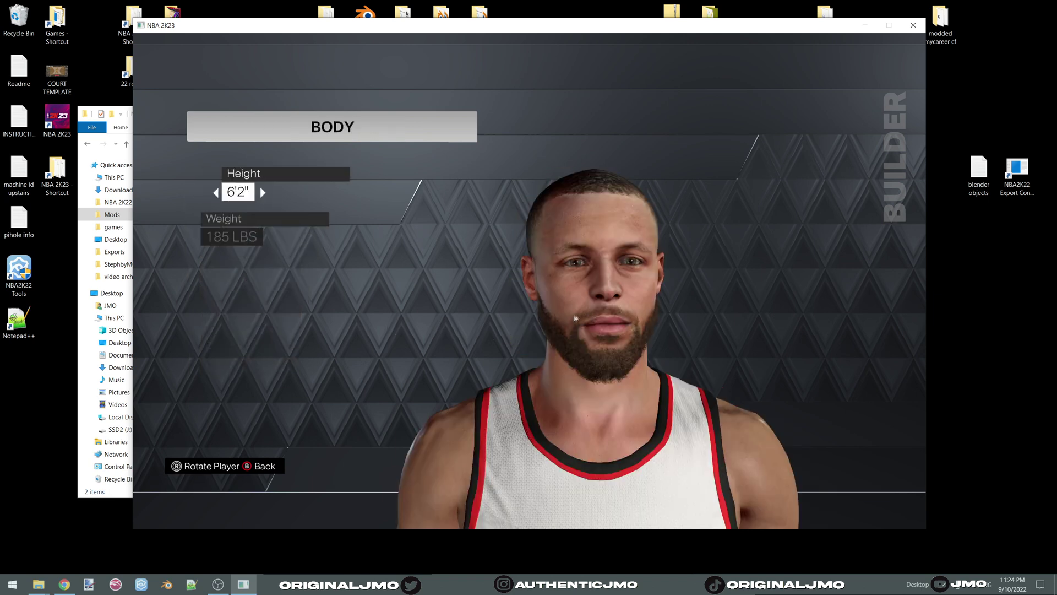
Browse Curry's Signature: Misc page, moving to the Chew Gum and Dunk Emotion settings for close-ups.
key(Down)
key(Down)
key(Down)
key(Down)
key(Down)
key(Down)
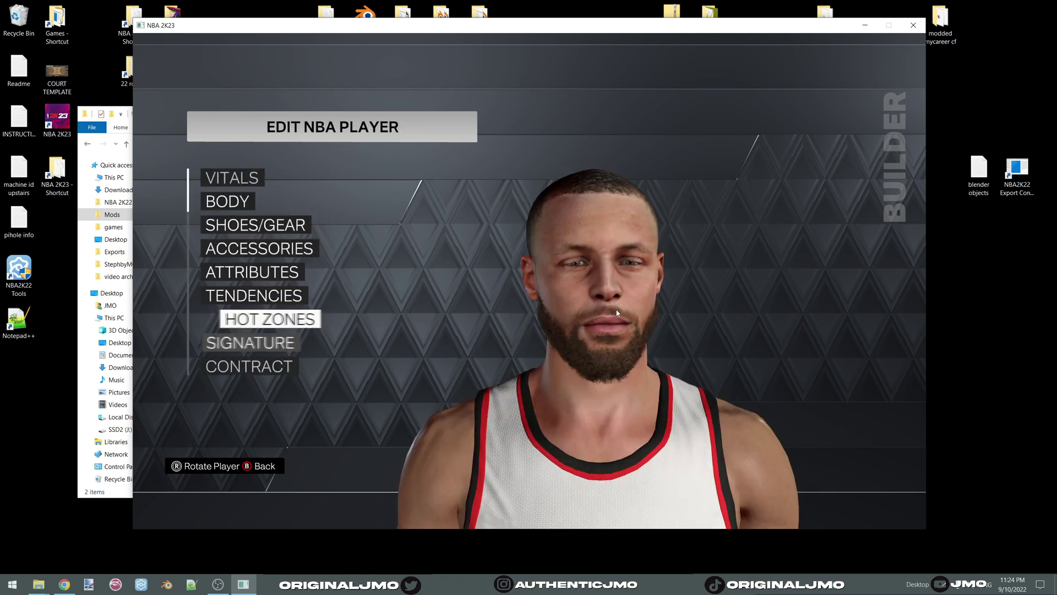
key(Return)
key(q)
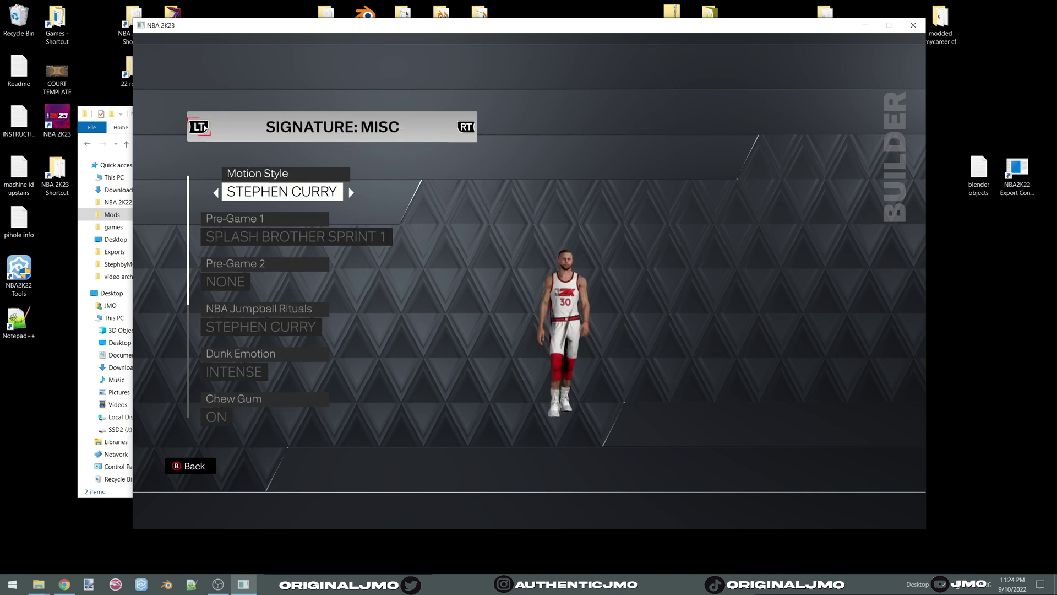
key(Up)
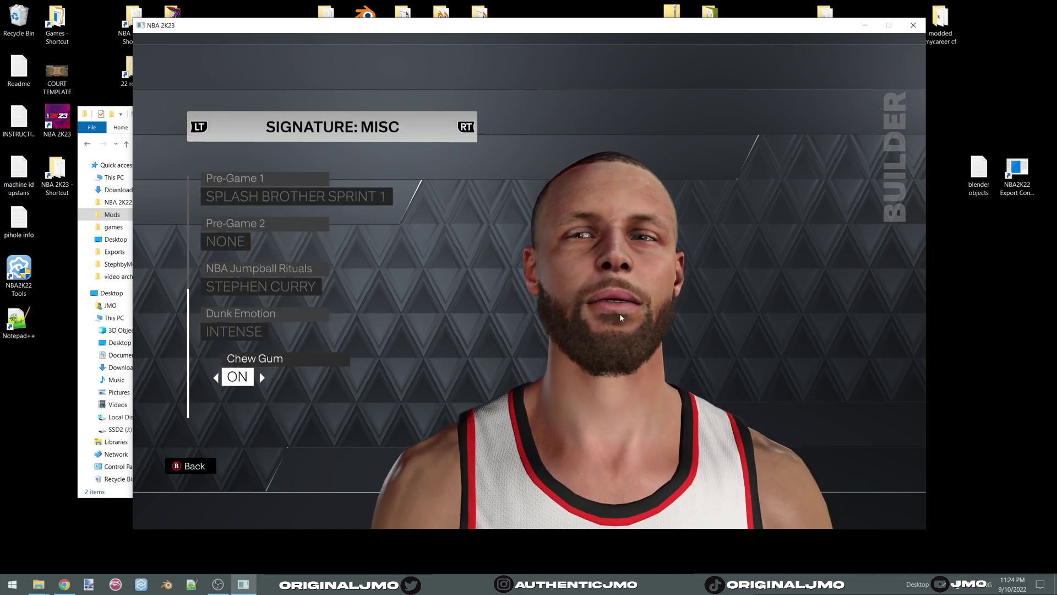
key(Up)
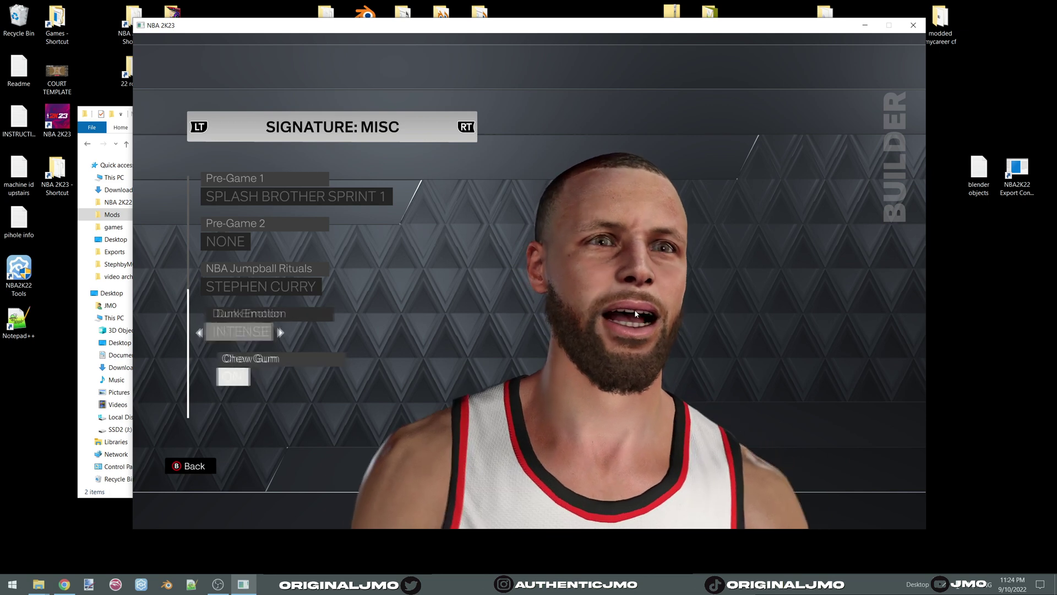